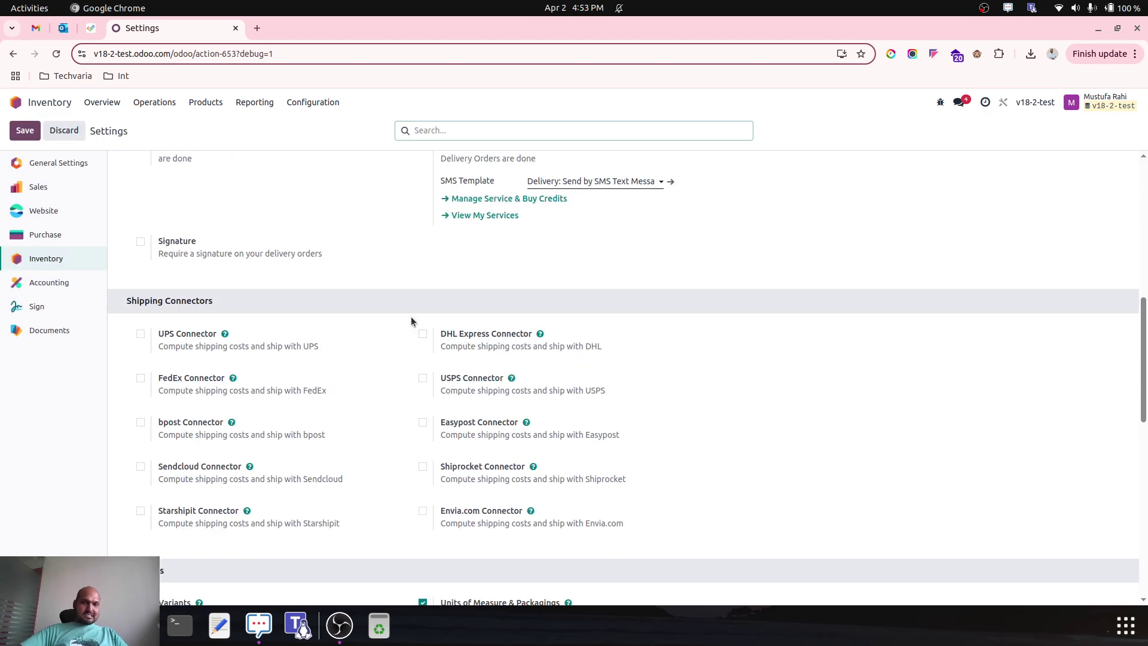
Create a Miscellaneous journal named Landed Cost with sequence prefix LC as the landed costs default journal, and save the settings.
{"action": "scroll", "coordinate": [410, 317], "scroll_direction": "down", "scroll_amount": 7}
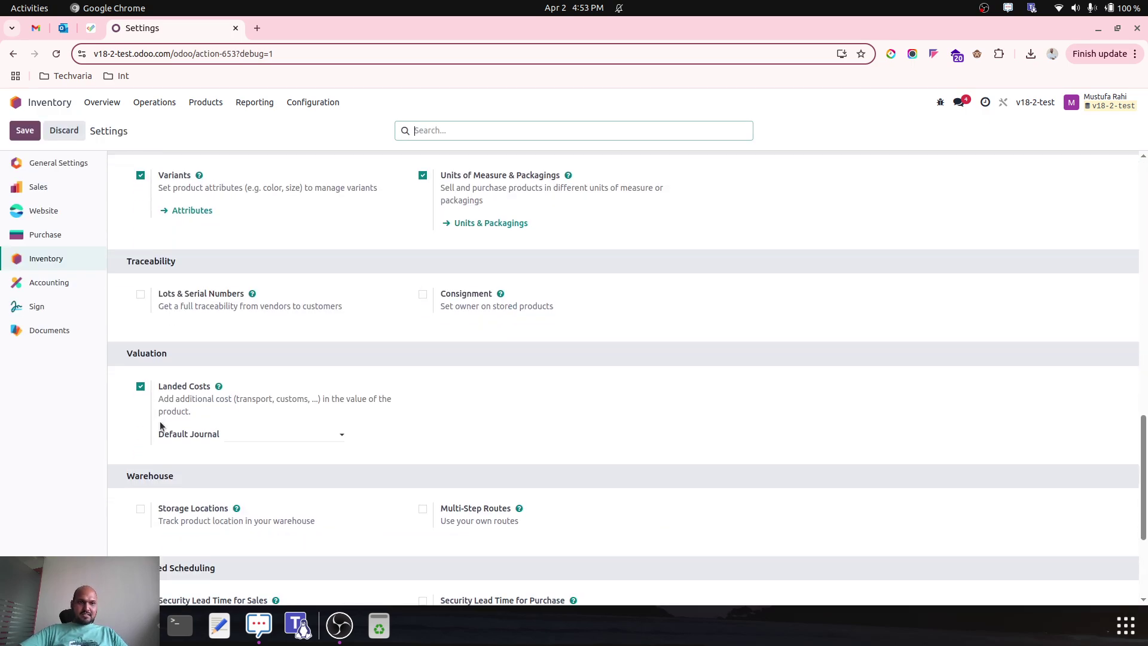
{"action": "left_click", "coordinate": [286, 433]}
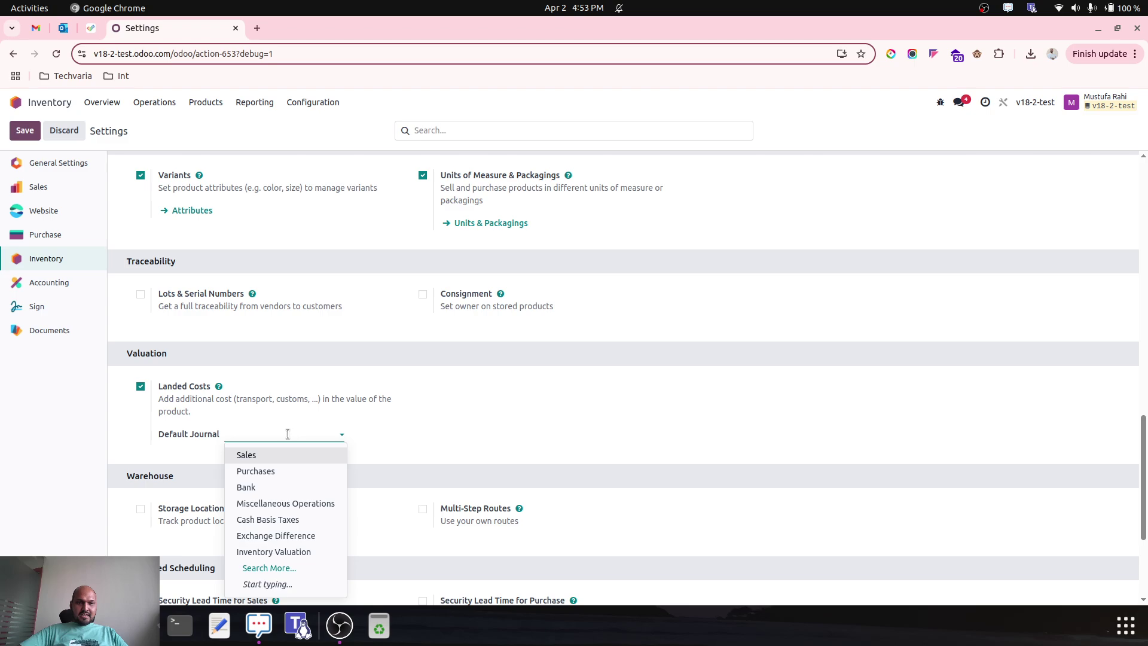
{"action": "type", "text": "Landed Cost"}
{"action": "left_click", "coordinate": [293, 457]}
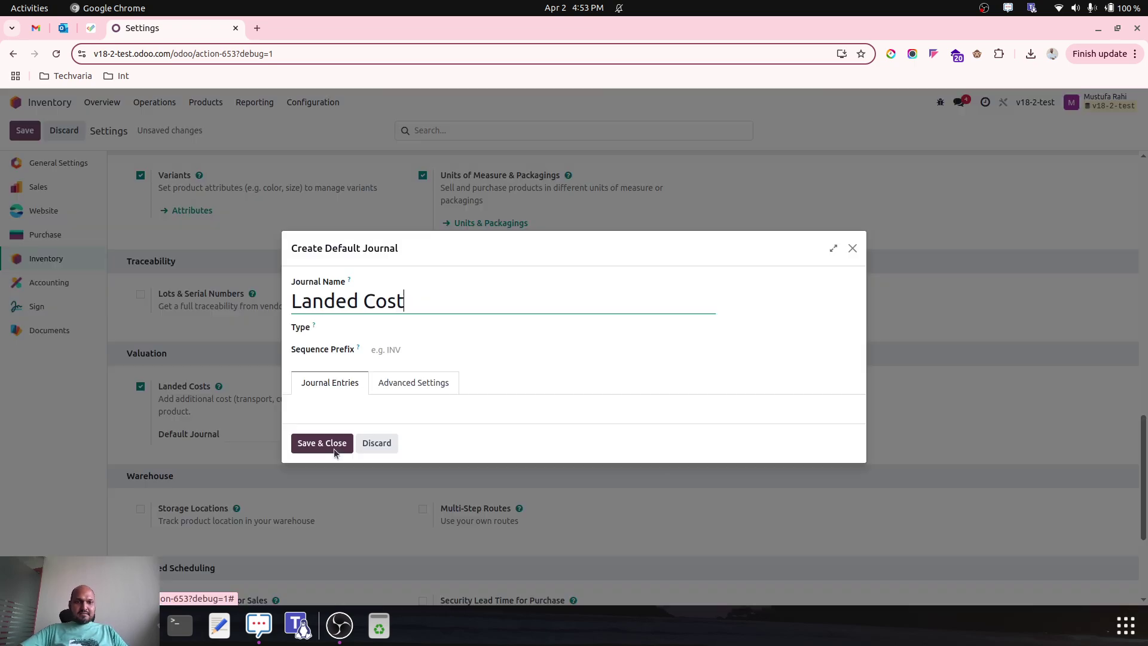
{"action": "left_click", "coordinate": [431, 330]}
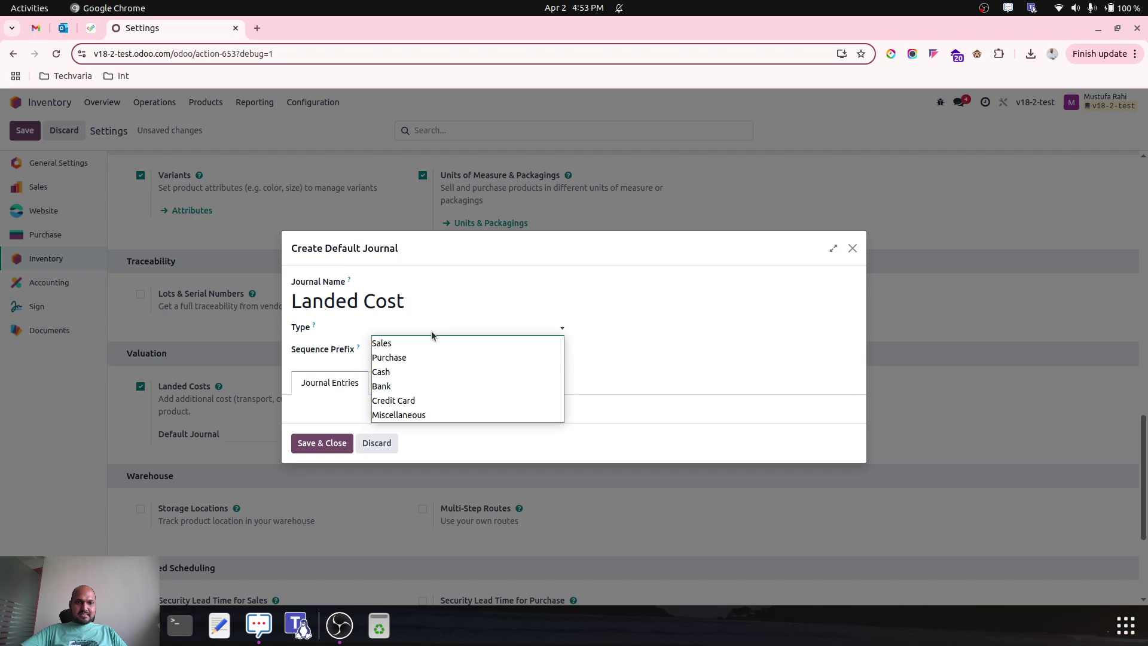
{"action": "left_click", "coordinate": [441, 410]}
{"action": "double_click", "coordinate": [416, 340]}
{"action": "type", "text": "LC"}
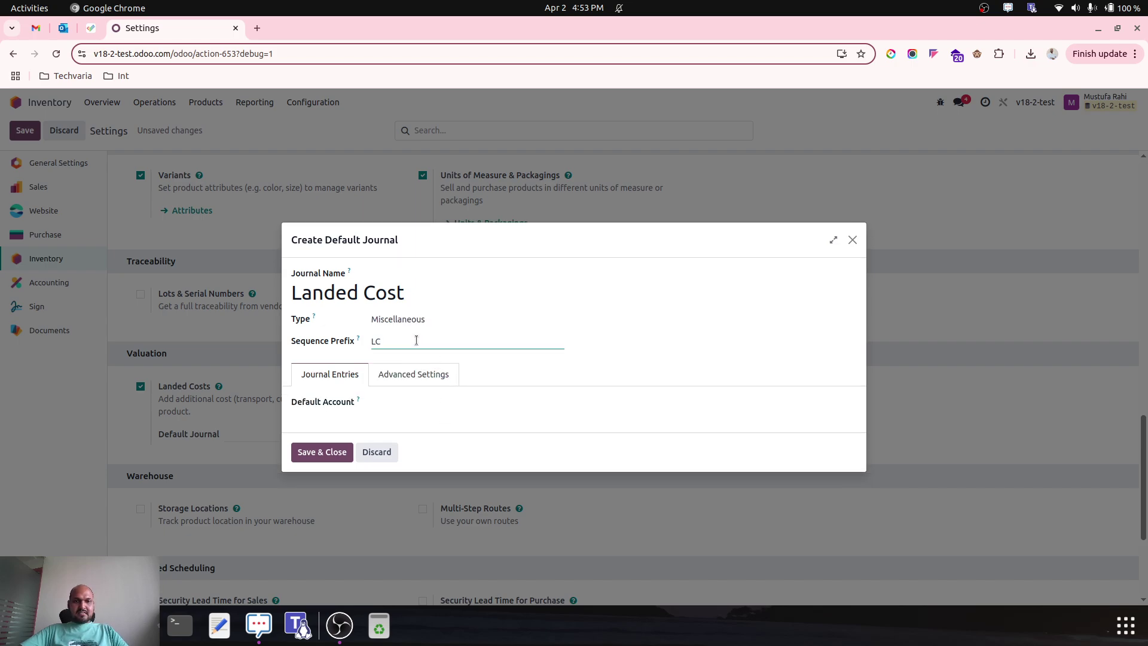
{"action": "left_click", "coordinate": [332, 454]}
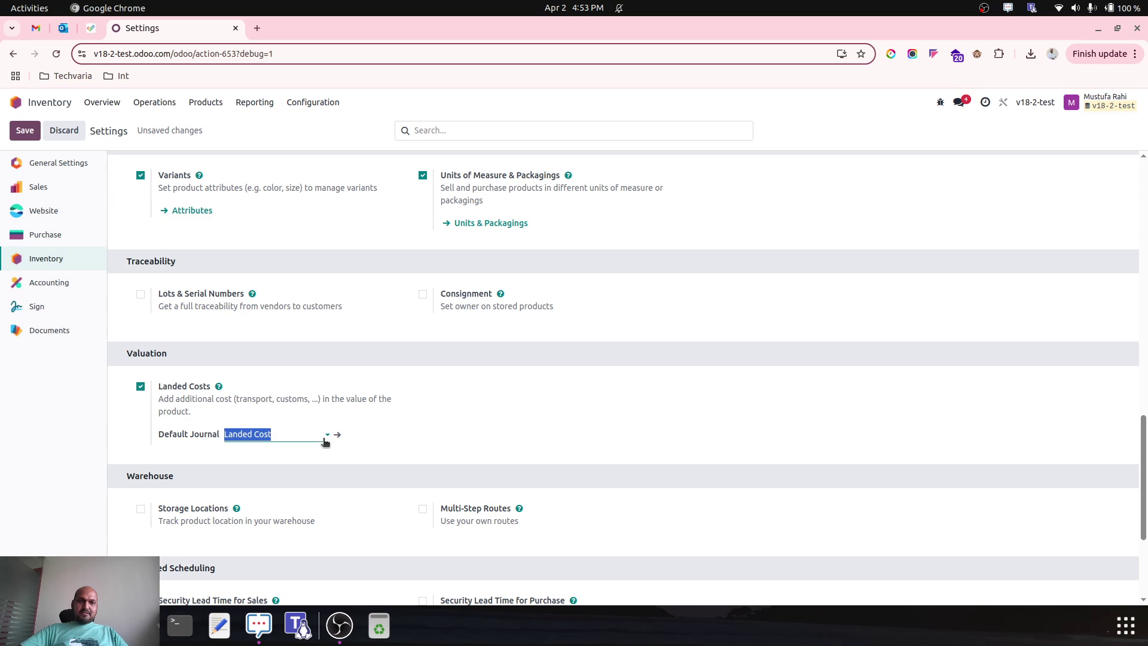
{"action": "left_click", "coordinate": [25, 130]}
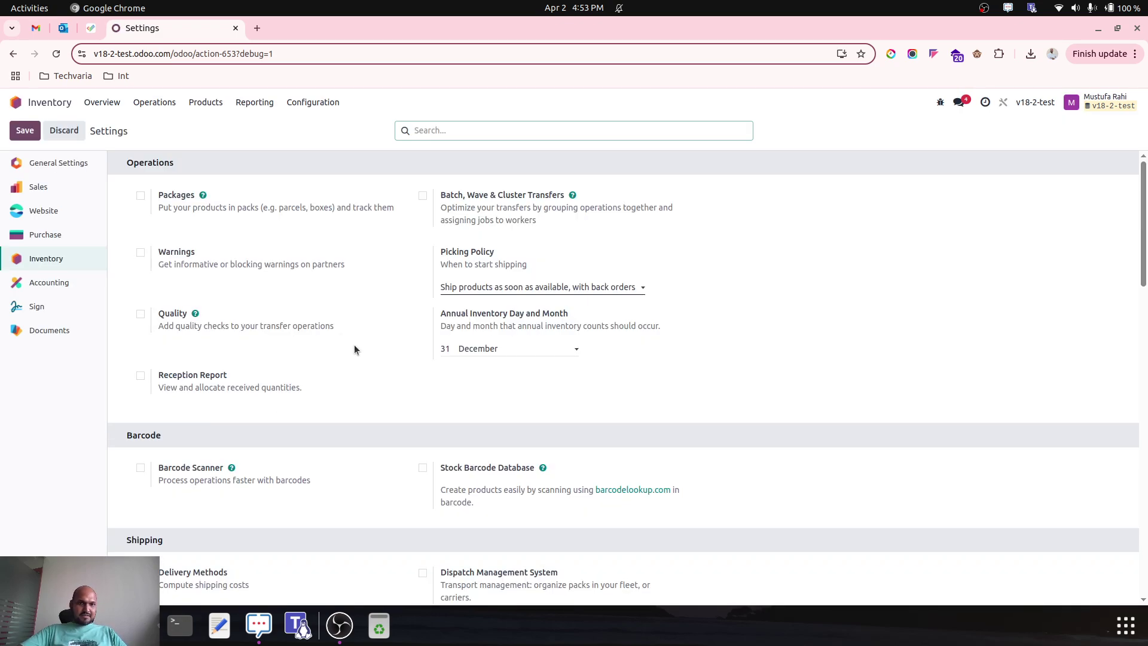
Review the Landed Cost product category's costing method, inventory valuation and account properties, and return to the category list.
{"action": "left_click", "coordinate": [325, 103]}
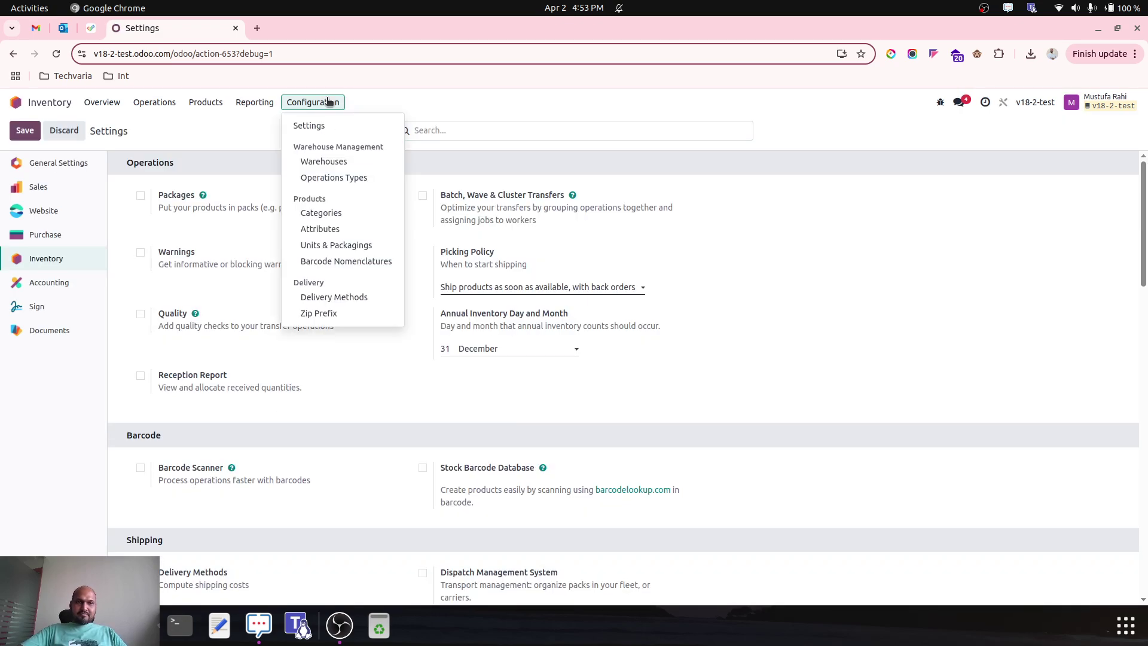
{"action": "left_click", "coordinate": [355, 212]}
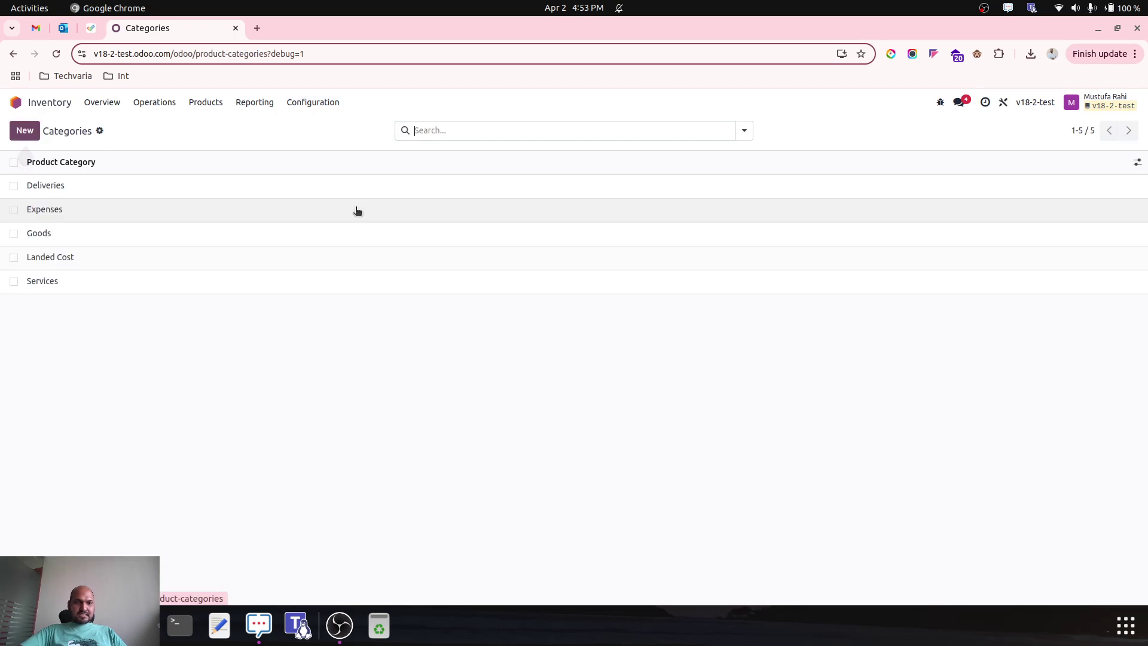
{"action": "left_click", "coordinate": [244, 256]}
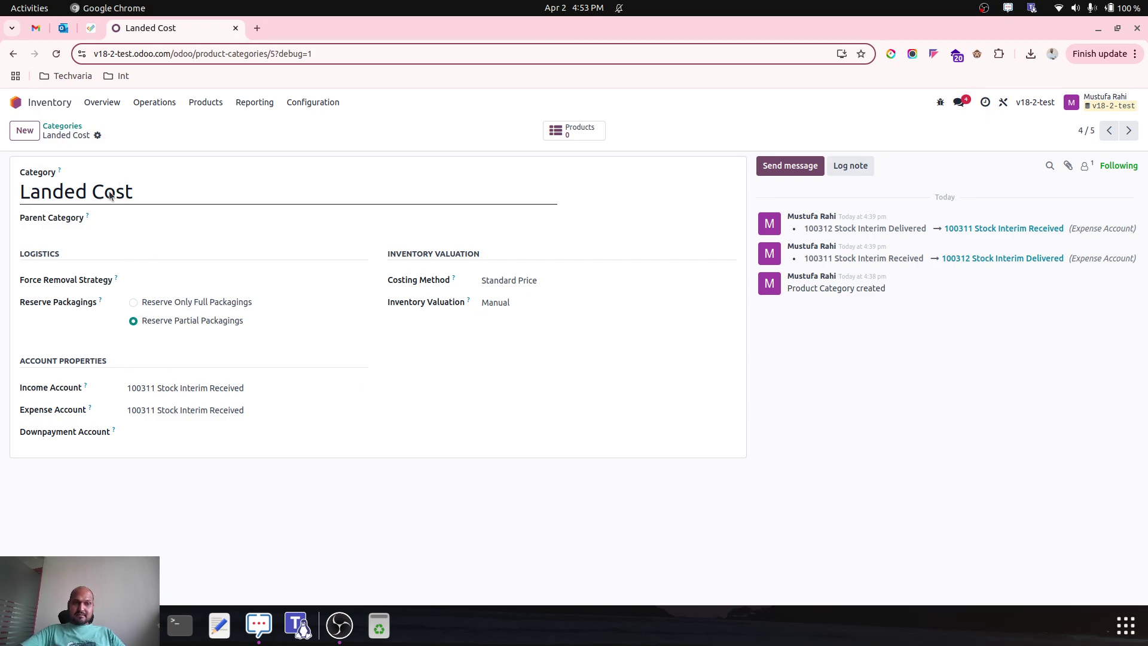
{"action": "left_click", "coordinate": [70, 124]}
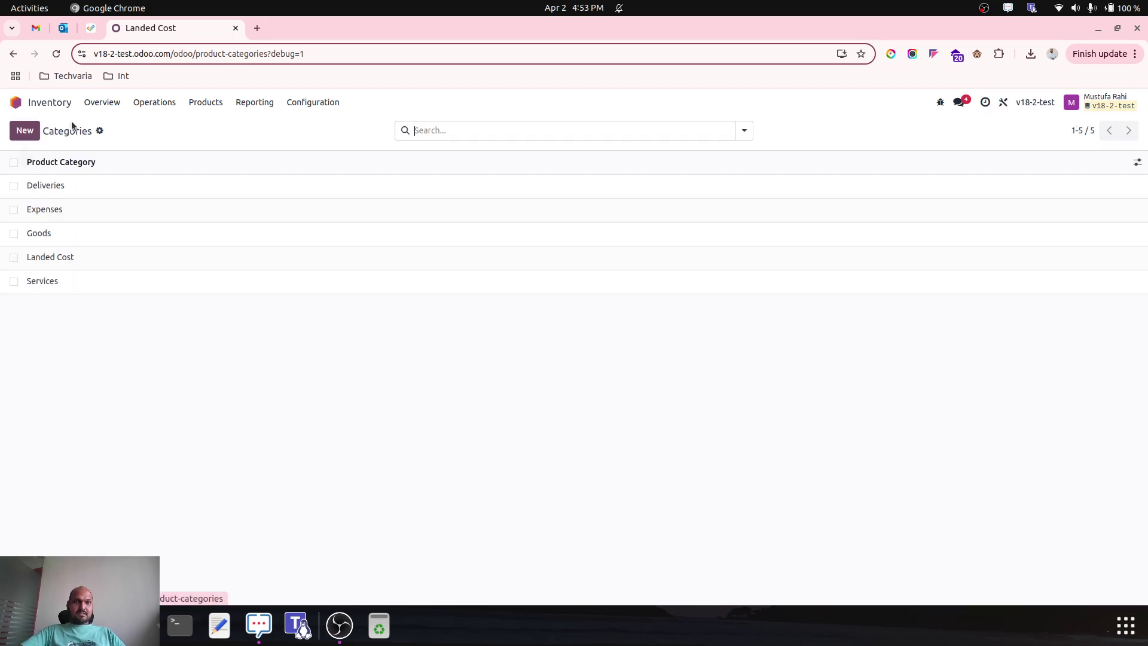
Create a product named Product1 from the Goods category's products, with inventory tracking enabled.
{"action": "left_click", "coordinate": [82, 242]}
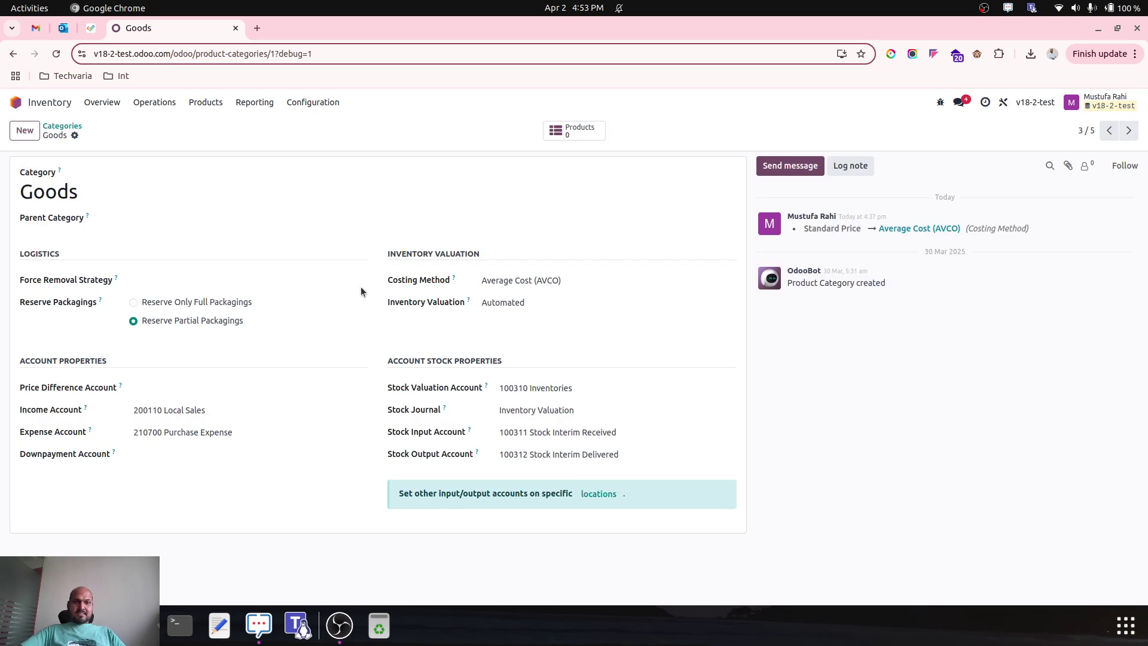
{"action": "left_click", "coordinate": [579, 131]}
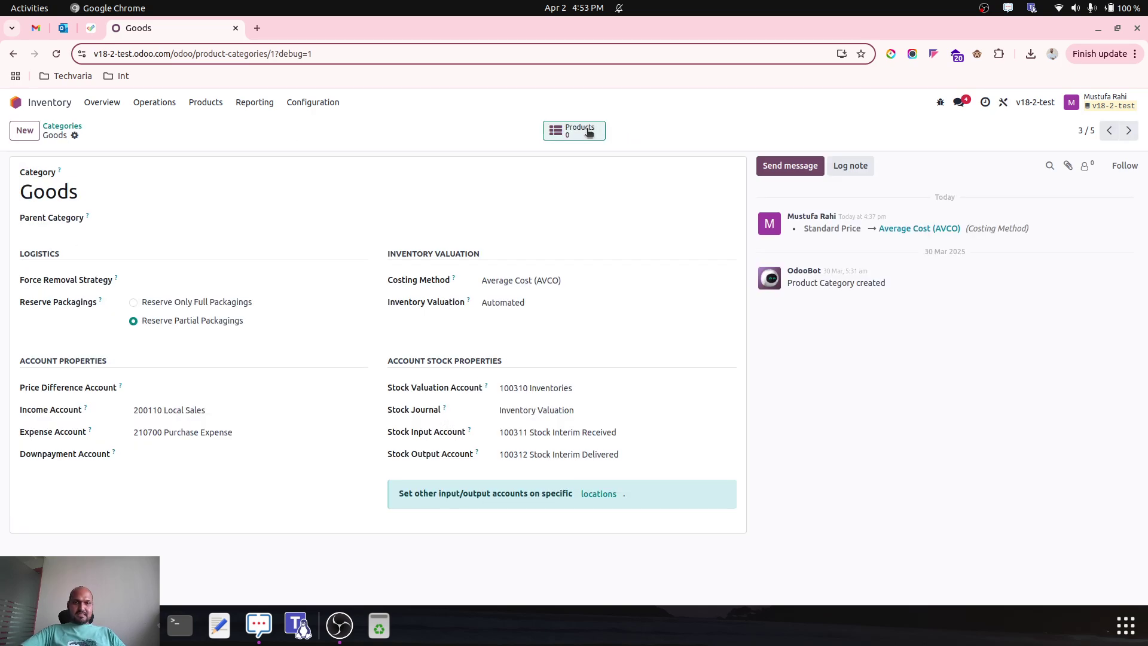
{"action": "left_click", "coordinate": [24, 130]}
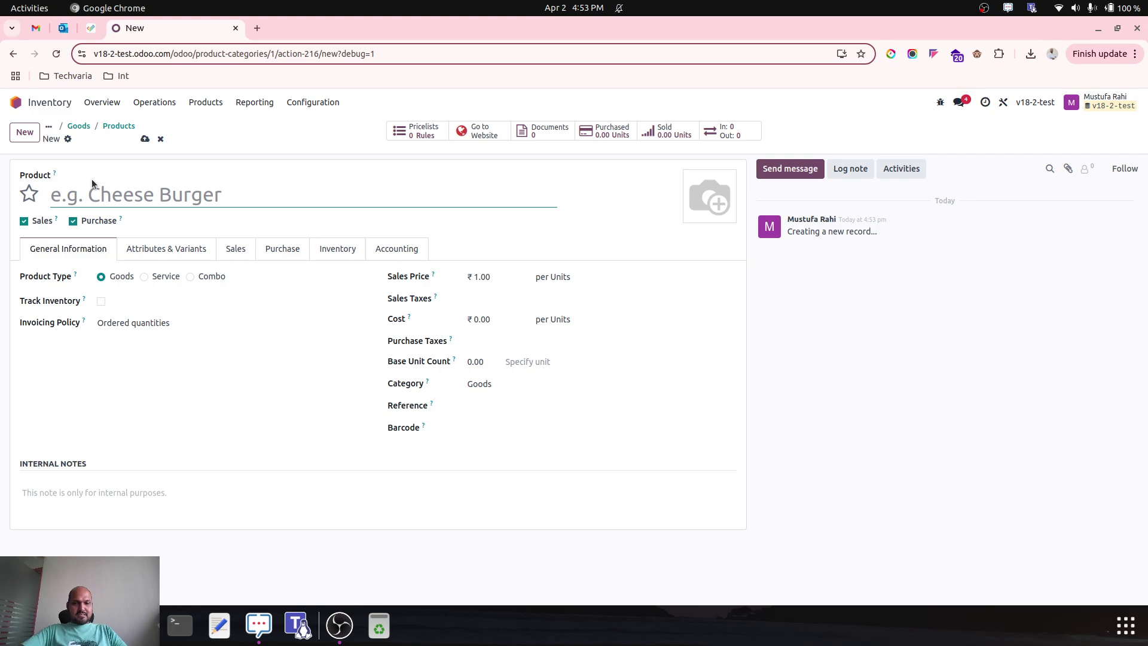
{"action": "type", "text": "Product1"}
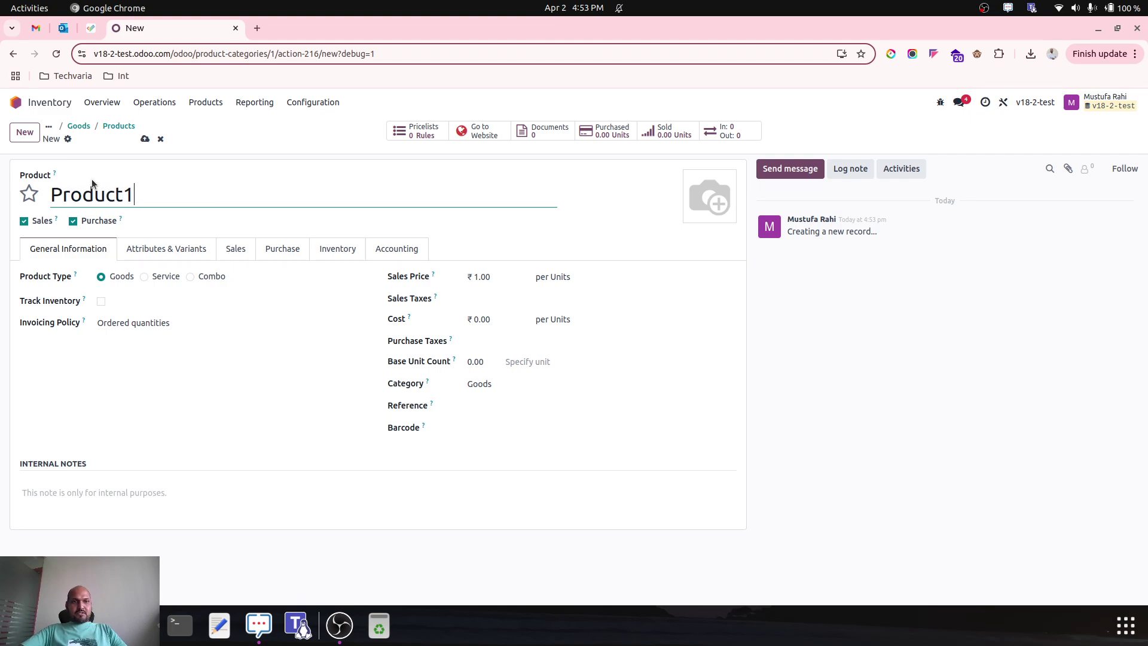
{"action": "left_click", "coordinate": [101, 302]}
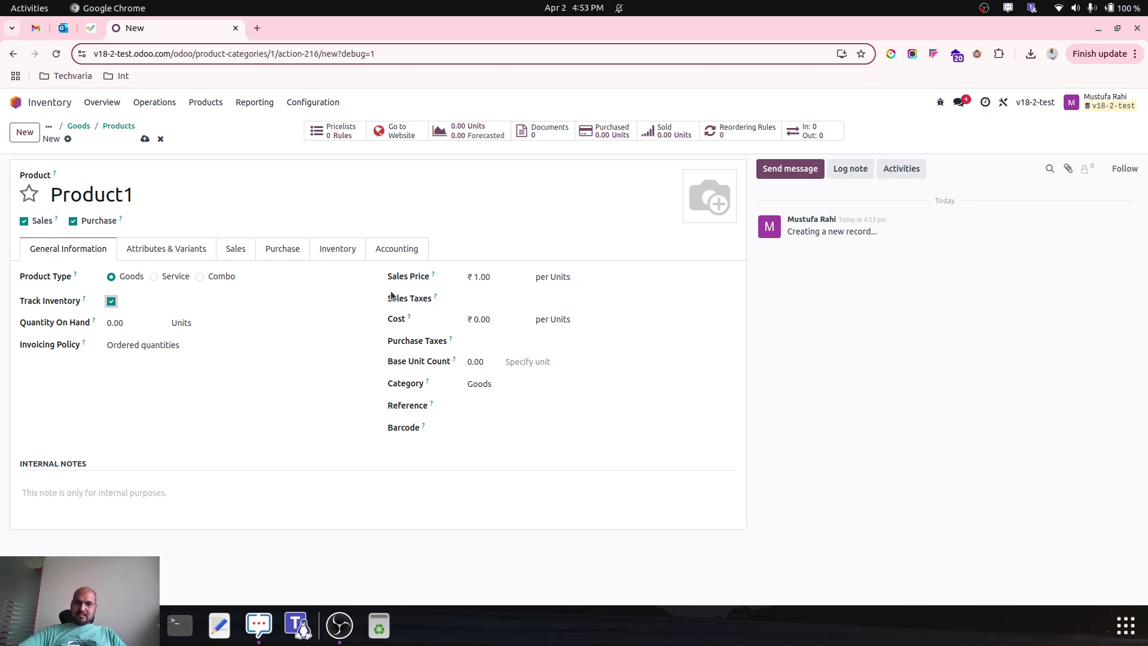
Examine the costing method and inventory valuation of Product1's Goods category, and return to the product.
{"action": "left_click", "coordinate": [521, 380]}
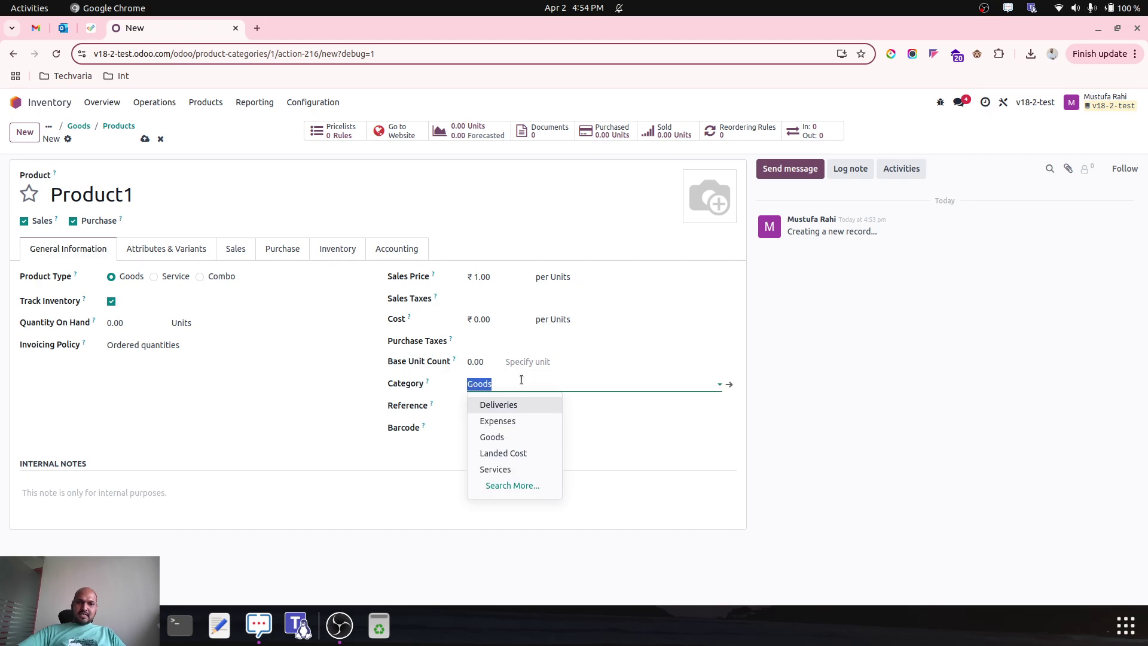
{"action": "left_click", "coordinate": [729, 384]}
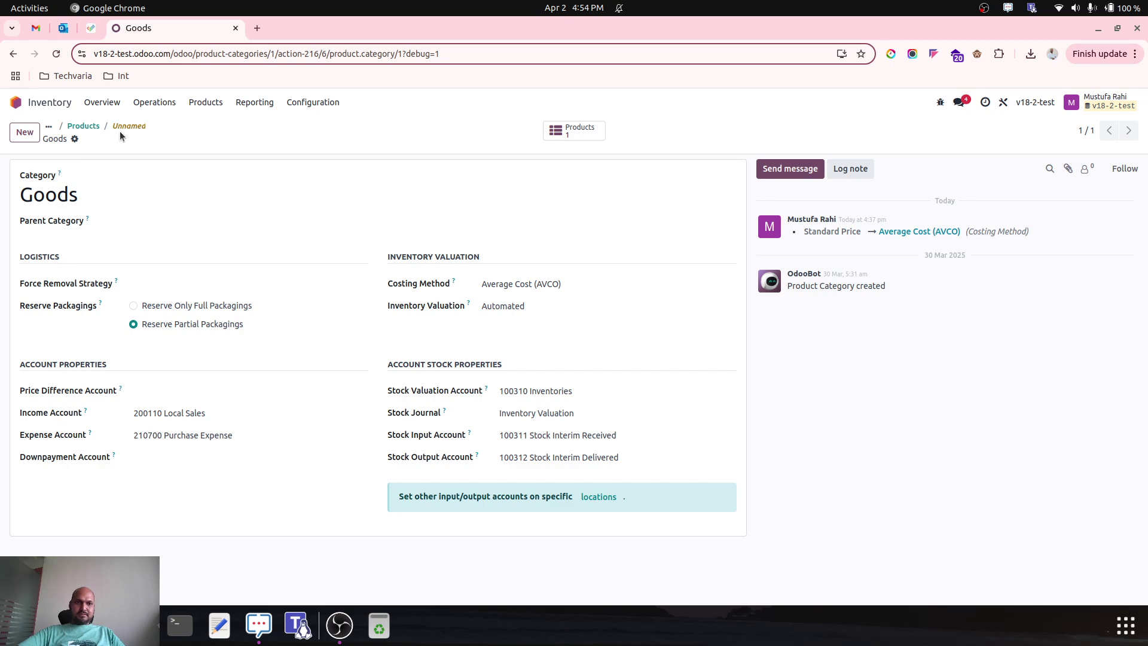
{"action": "left_click", "coordinate": [517, 288]}
{"action": "left_click", "coordinate": [515, 285]}
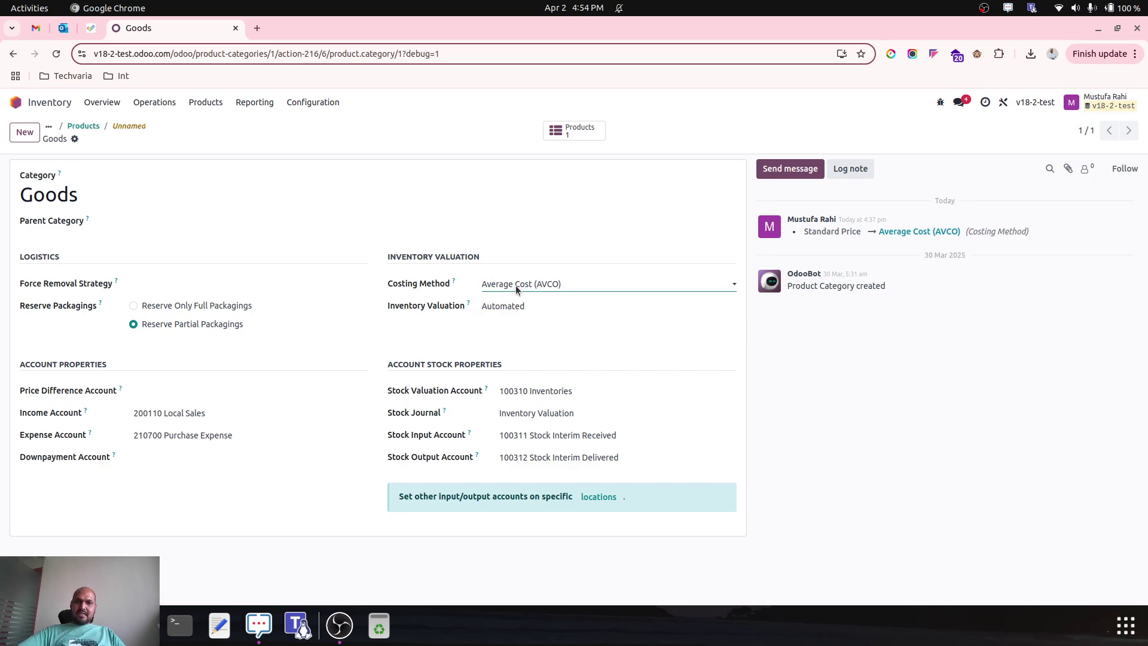
{"action": "left_click", "coordinate": [503, 308]}
{"action": "left_click", "coordinate": [503, 308]}
{"action": "left_click", "coordinate": [527, 285]}
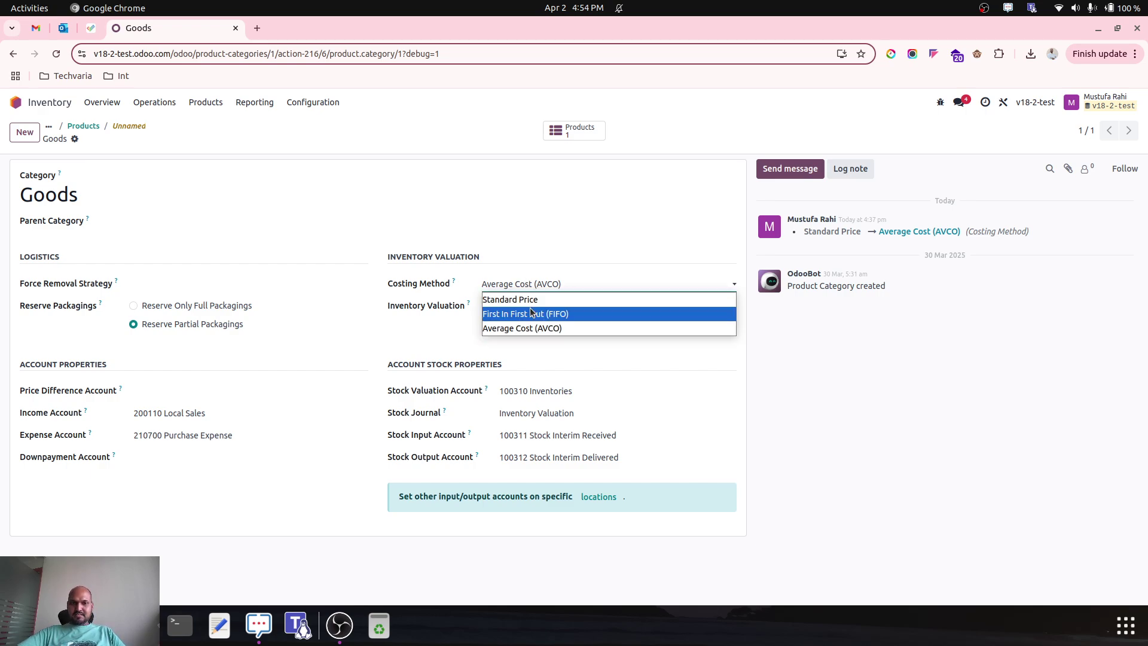
{"action": "left_click", "coordinate": [552, 245]}
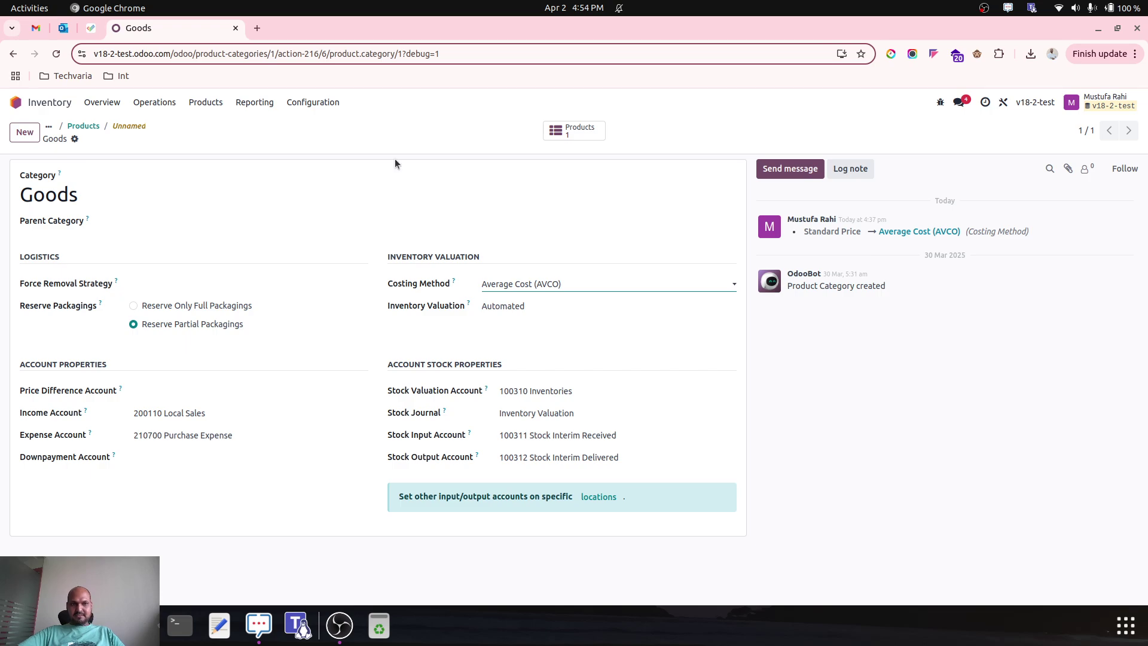
{"action": "left_click", "coordinate": [83, 126]}
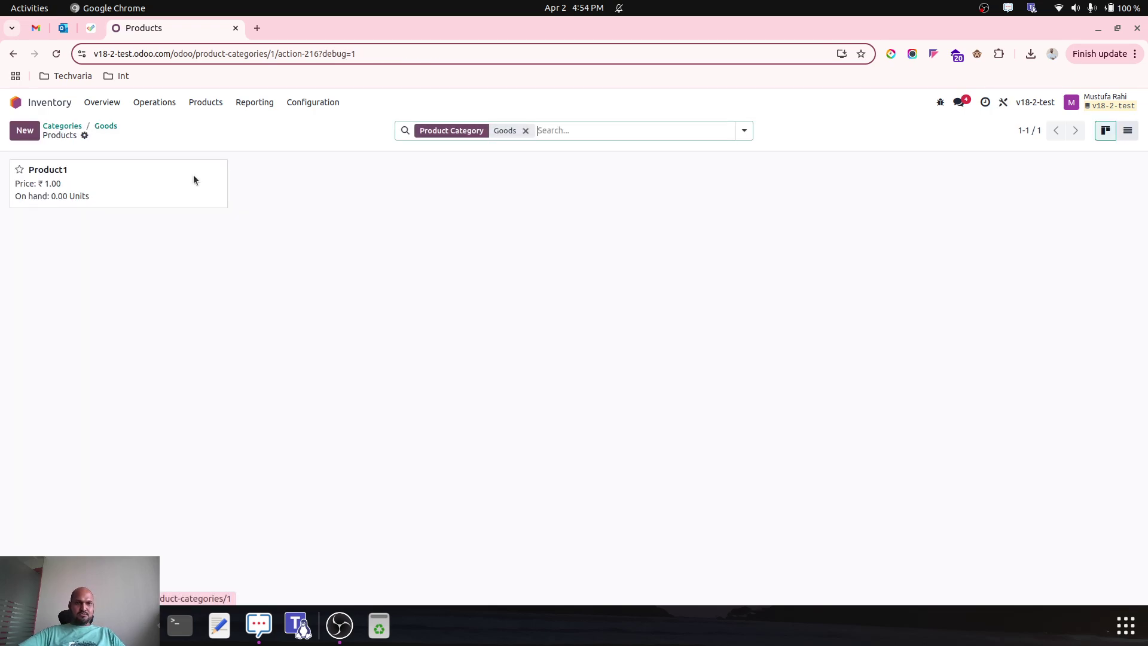
{"action": "left_click", "coordinate": [171, 189]}
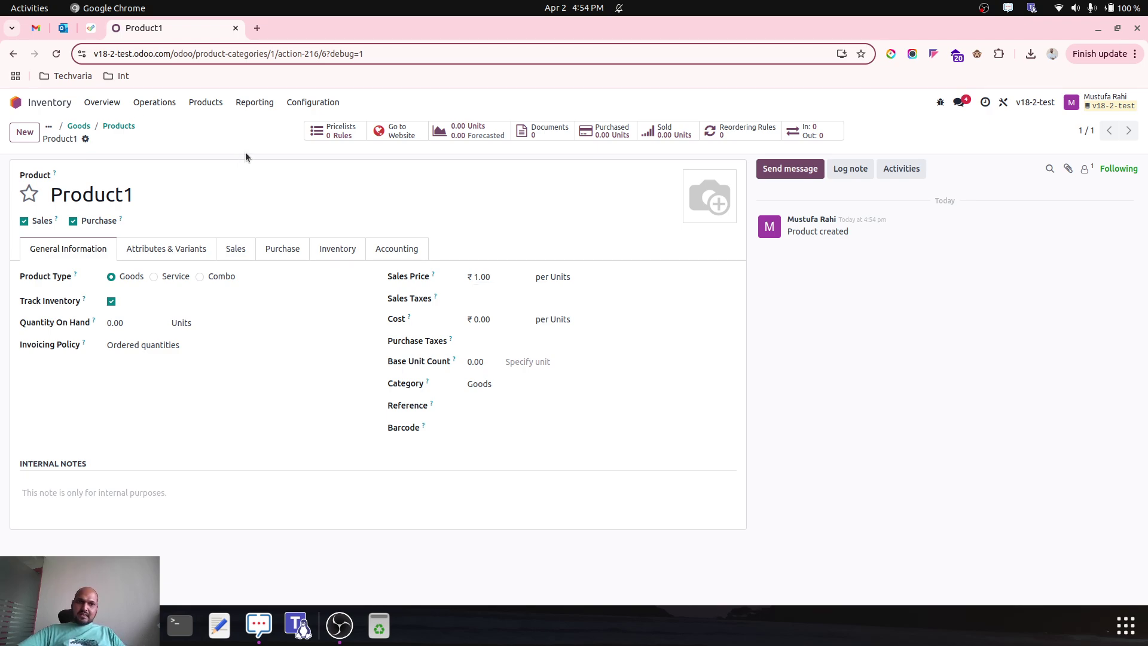
Start a new product named Freight Charges from the Landed Cost category's products.
{"action": "left_click", "coordinate": [116, 127]}
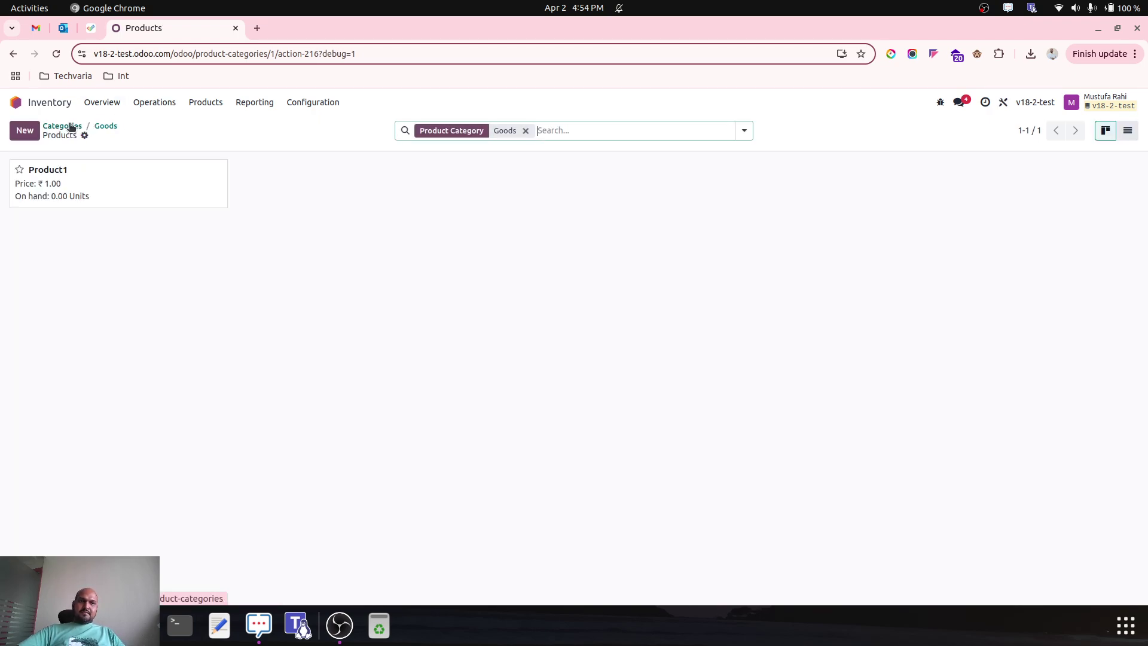
{"action": "left_click", "coordinate": [70, 126]}
{"action": "left_click", "coordinate": [100, 257]}
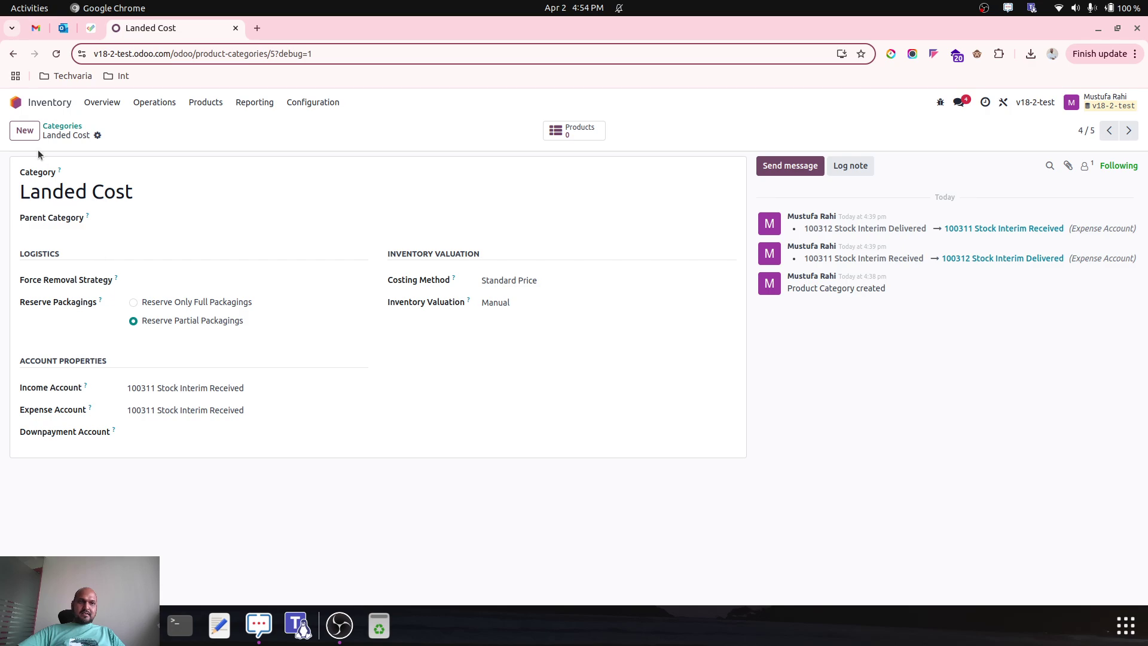
{"action": "left_click", "coordinate": [590, 136]}
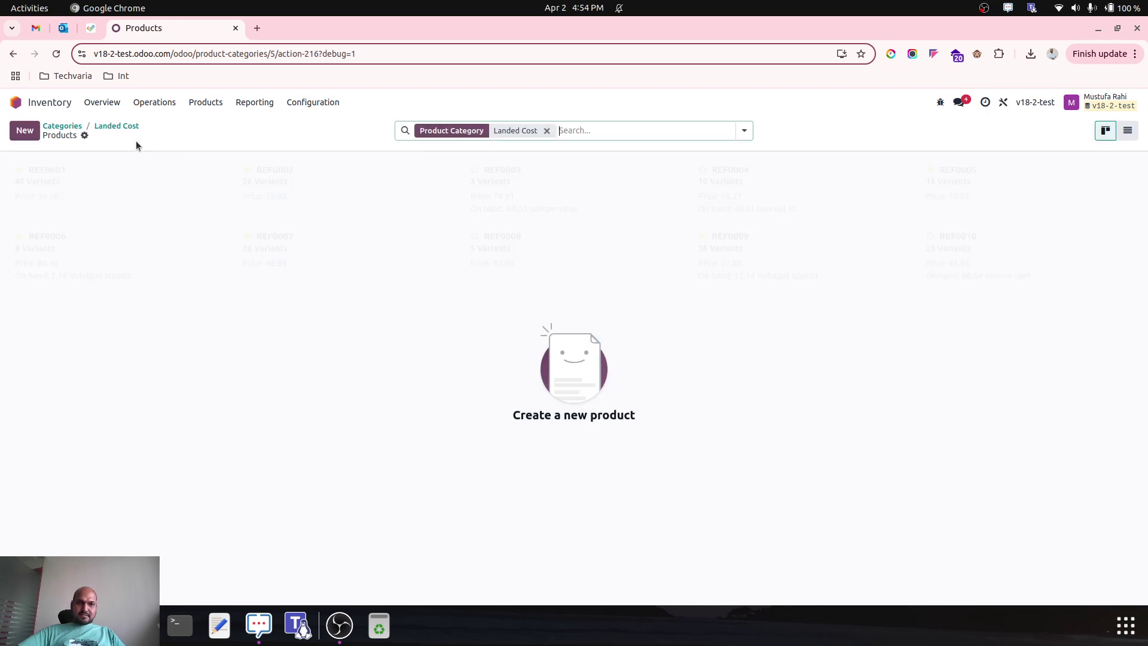
{"action": "left_click", "coordinate": [22, 132]}
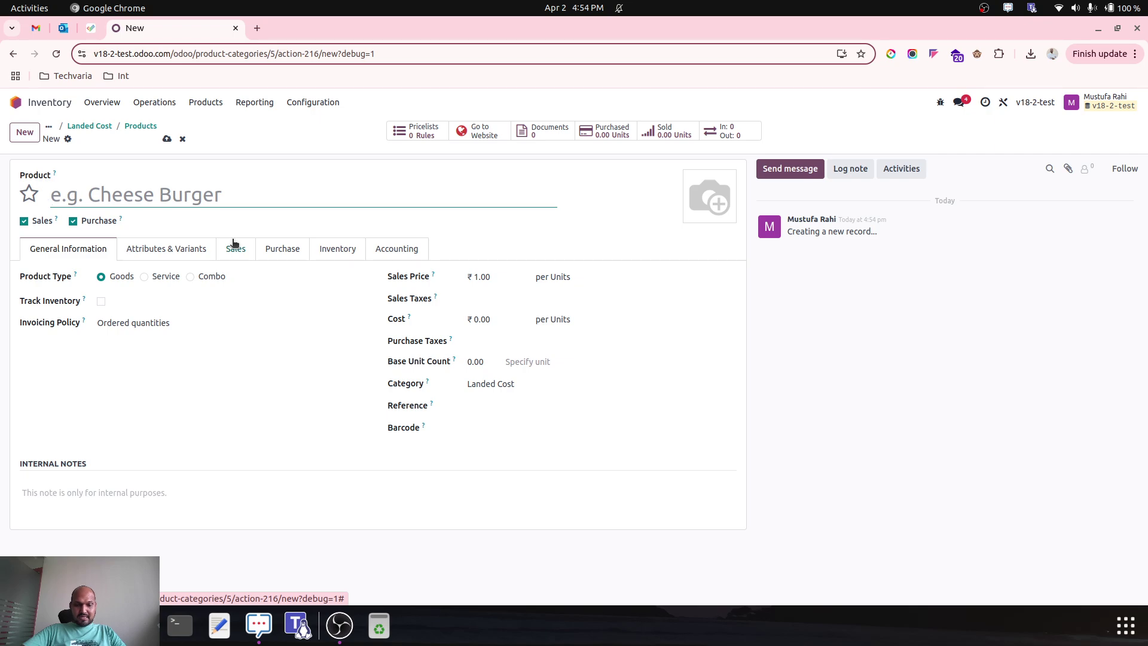
{"action": "type", "text": "Freight Charges"}
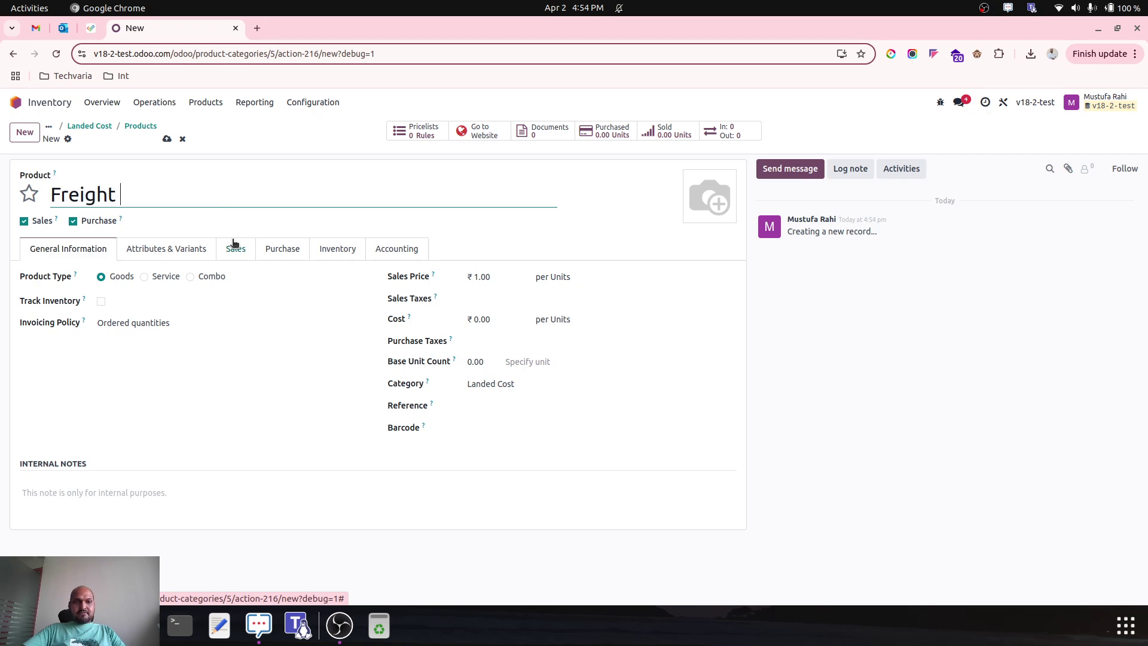
Set the Freight Charges product type to Service, with Sales disabled and Purchase enabled.
{"action": "left_click", "coordinate": [41, 225]}
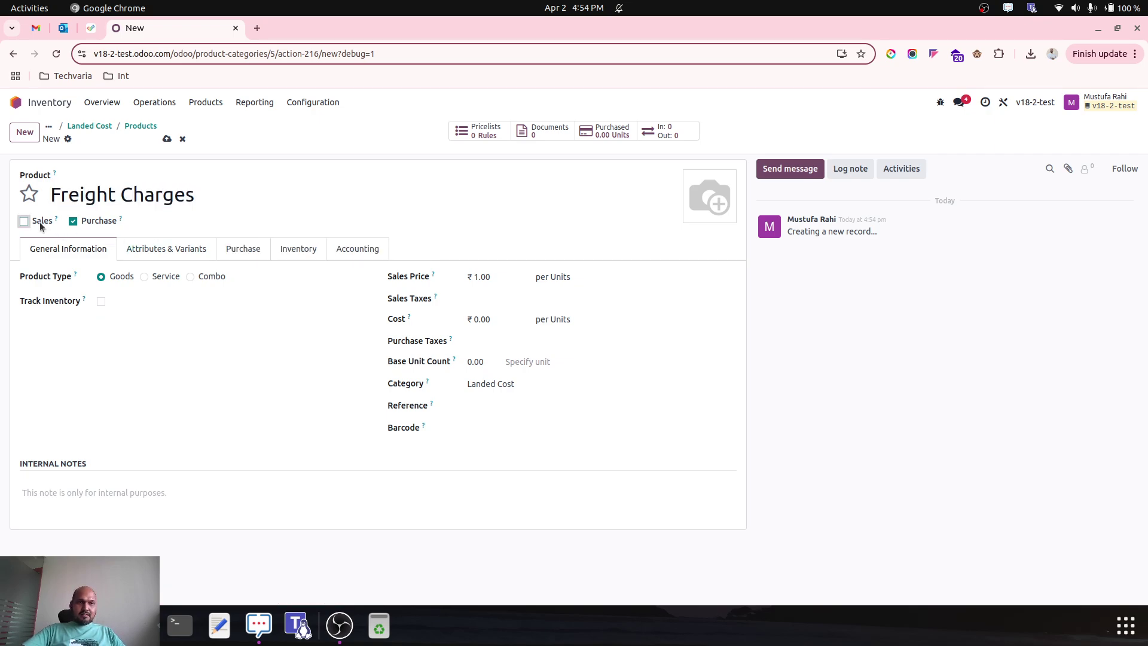
{"action": "left_click", "coordinate": [74, 221]}
{"action": "left_click", "coordinate": [136, 277]}
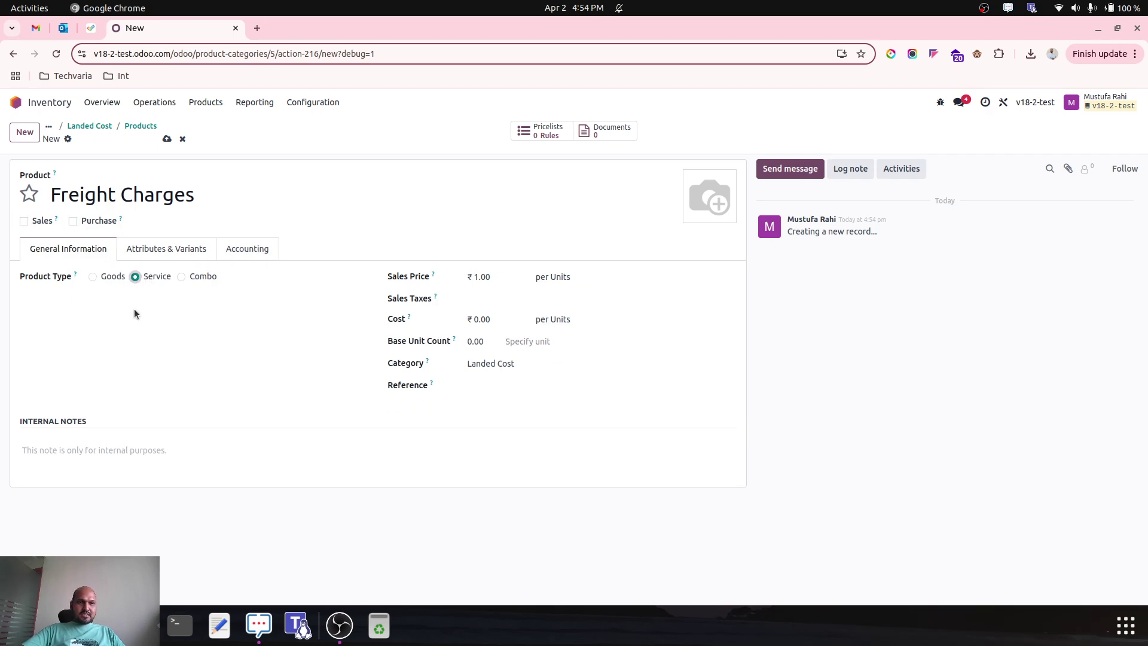
{"action": "left_click", "coordinate": [187, 249]}
{"action": "left_click", "coordinate": [74, 221]}
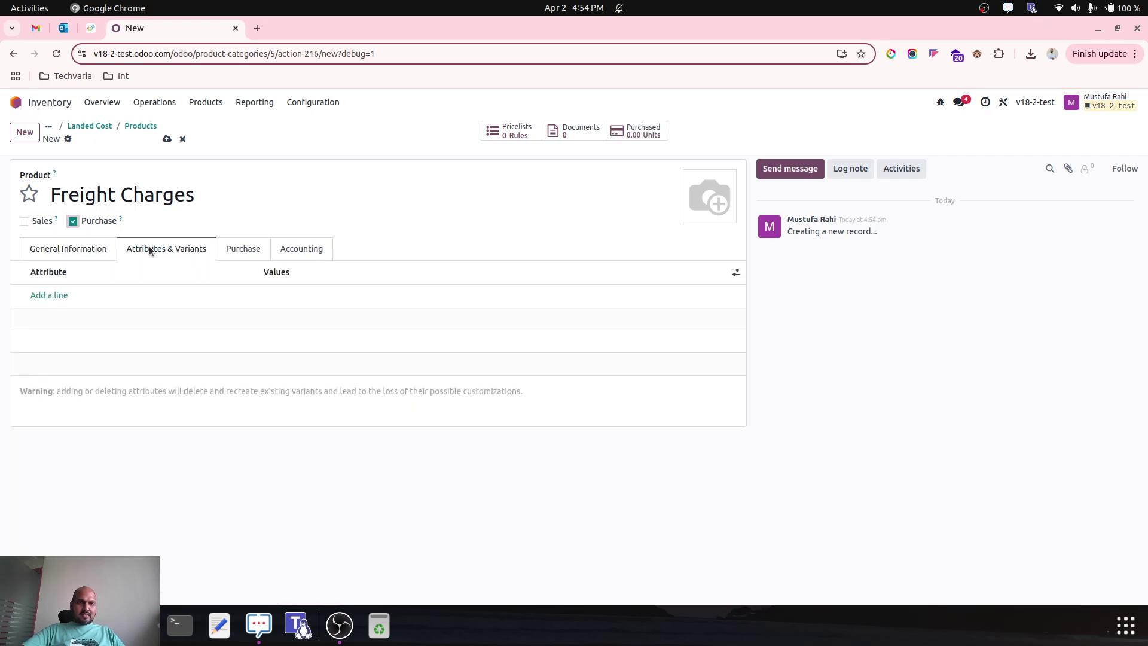
Mark Freight Charges as a landed cost with the default split method Equal, and save the product.
{"action": "left_click", "coordinate": [240, 249]}
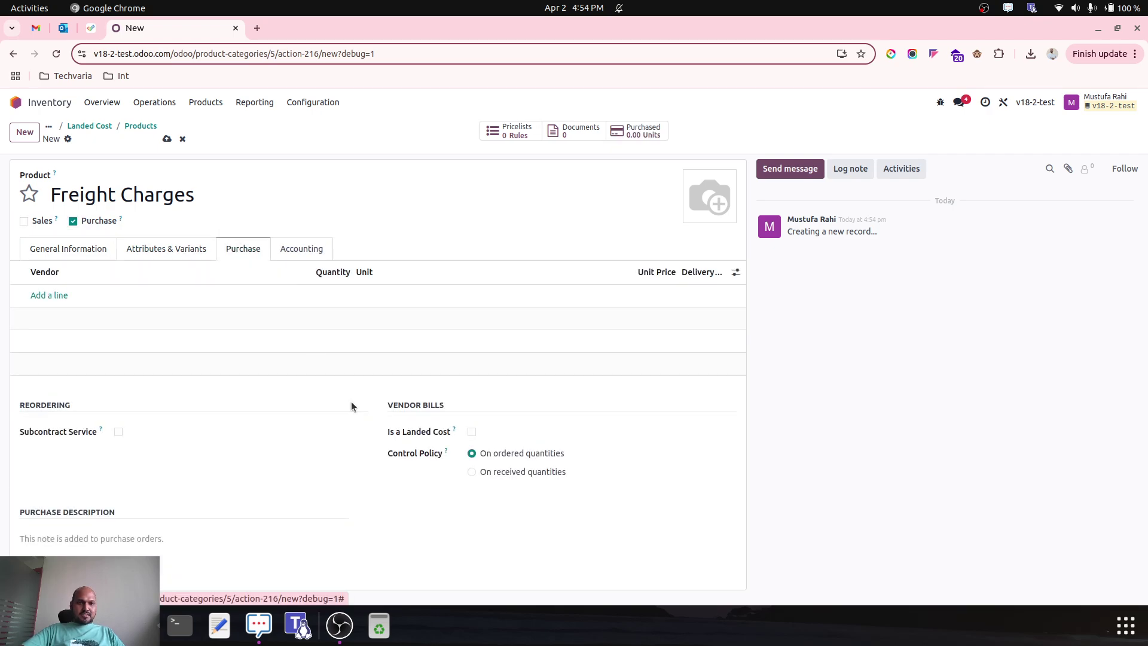
{"action": "left_click", "coordinate": [471, 431]}
{"action": "left_click", "coordinate": [507, 454]}
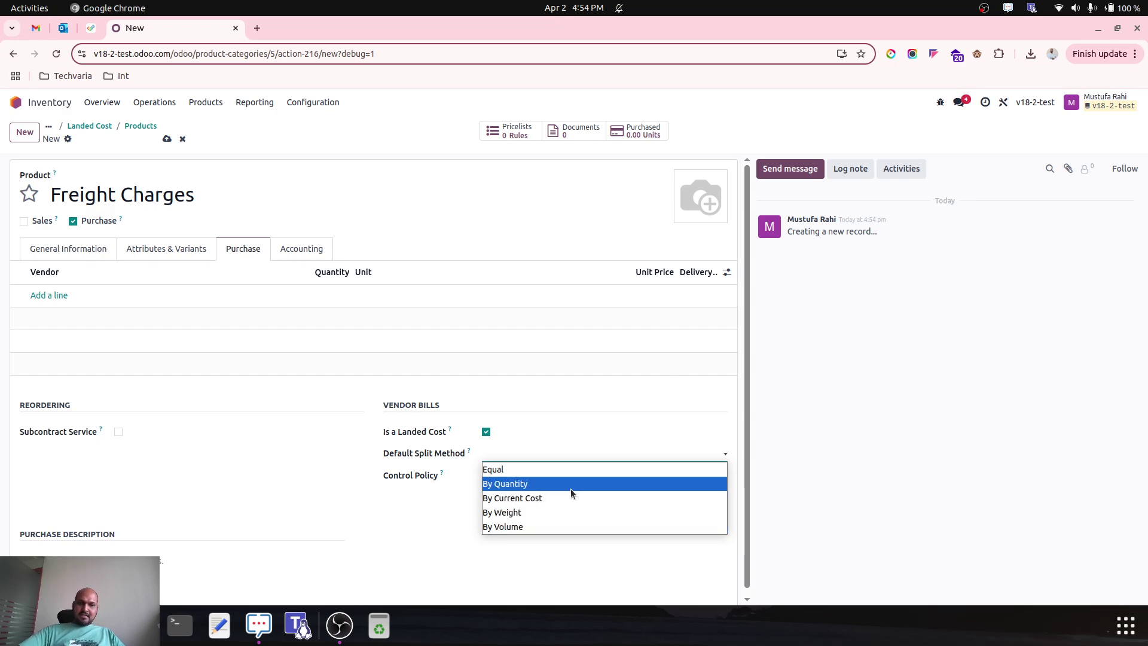
{"action": "left_click", "coordinate": [551, 470]}
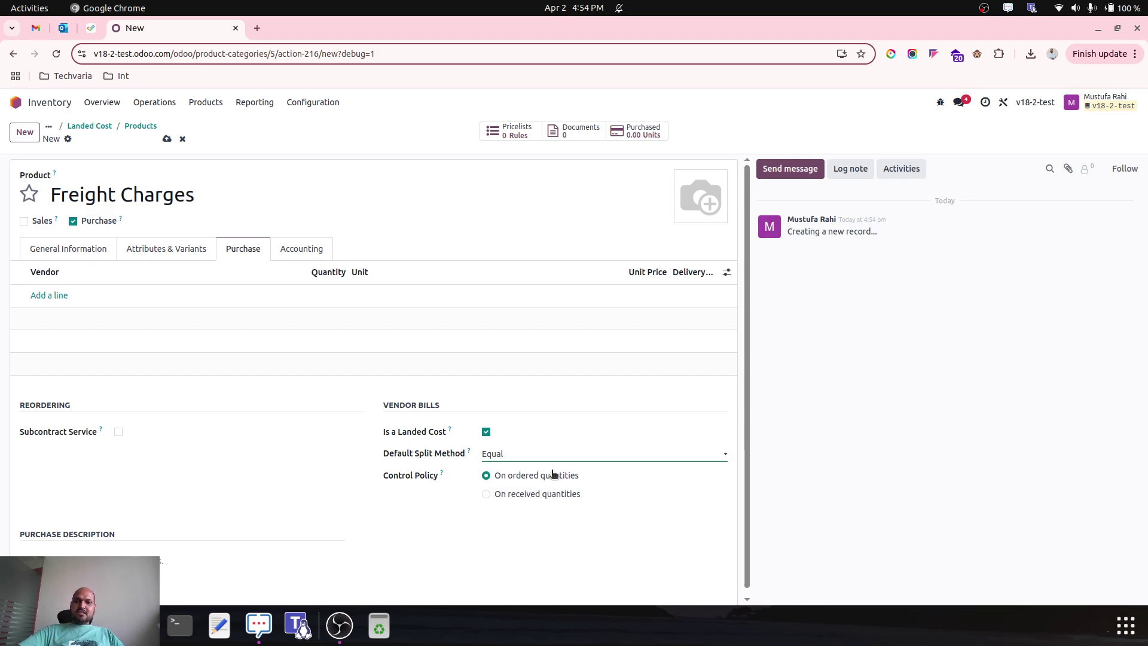
{"action": "left_click", "coordinate": [166, 139]}
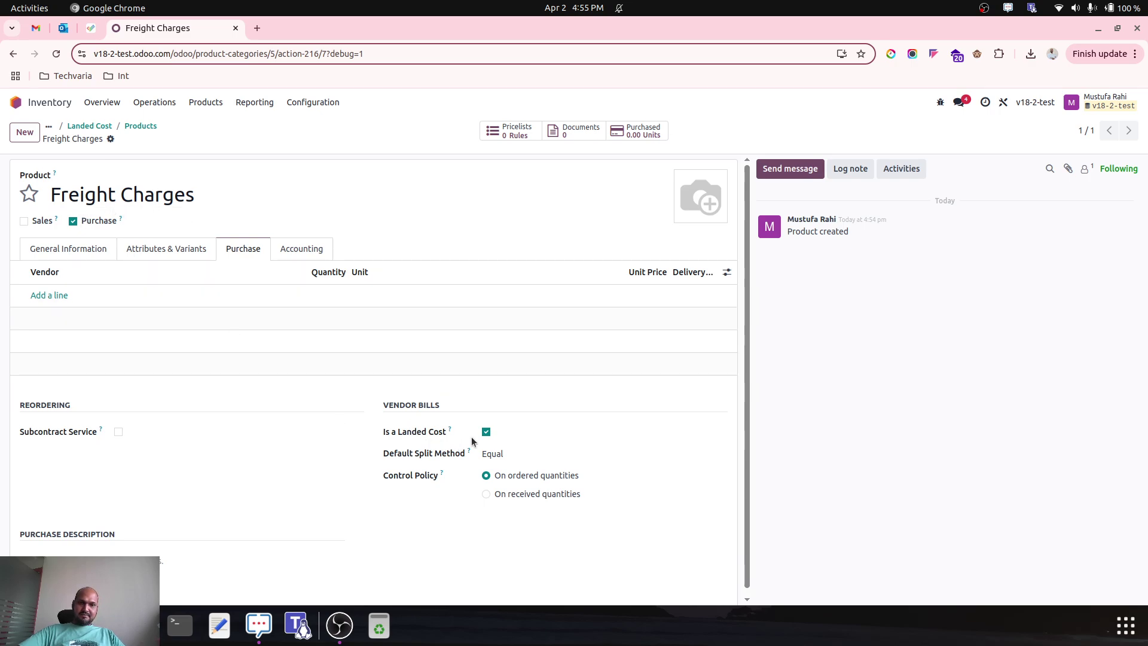
{"action": "left_click", "coordinate": [505, 454]}
{"action": "left_click", "coordinate": [505, 453]}
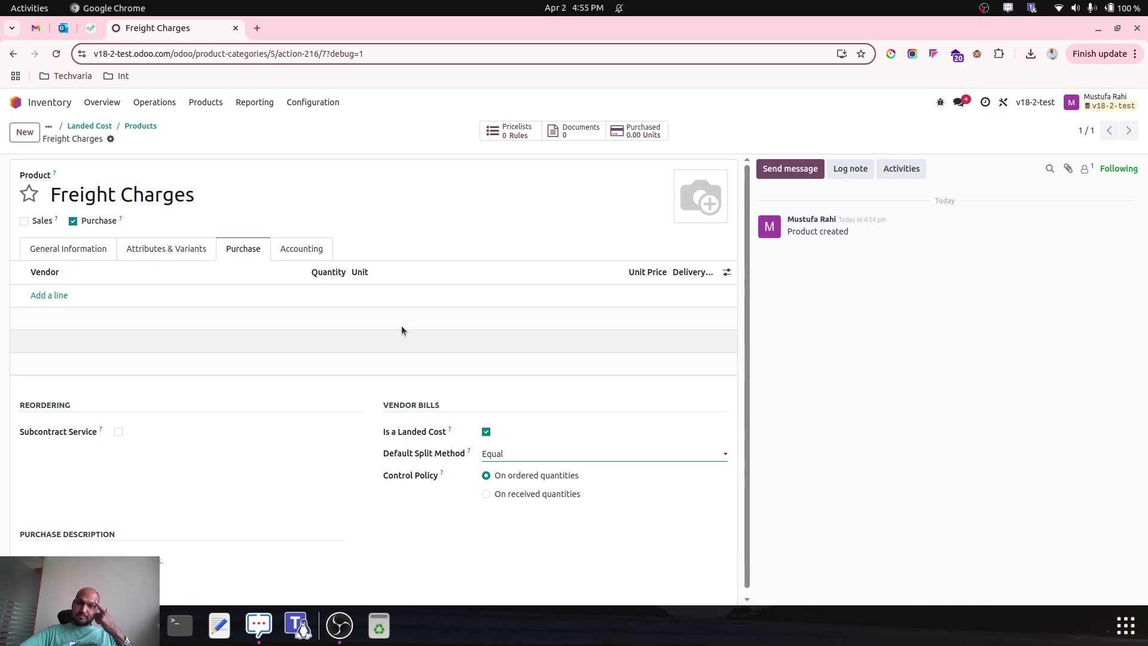
Duplicate Product1 from the product list, name the copy Product2, and save it.
{"action": "left_click", "coordinate": [205, 105]}
{"action": "left_click", "coordinate": [220, 124]}
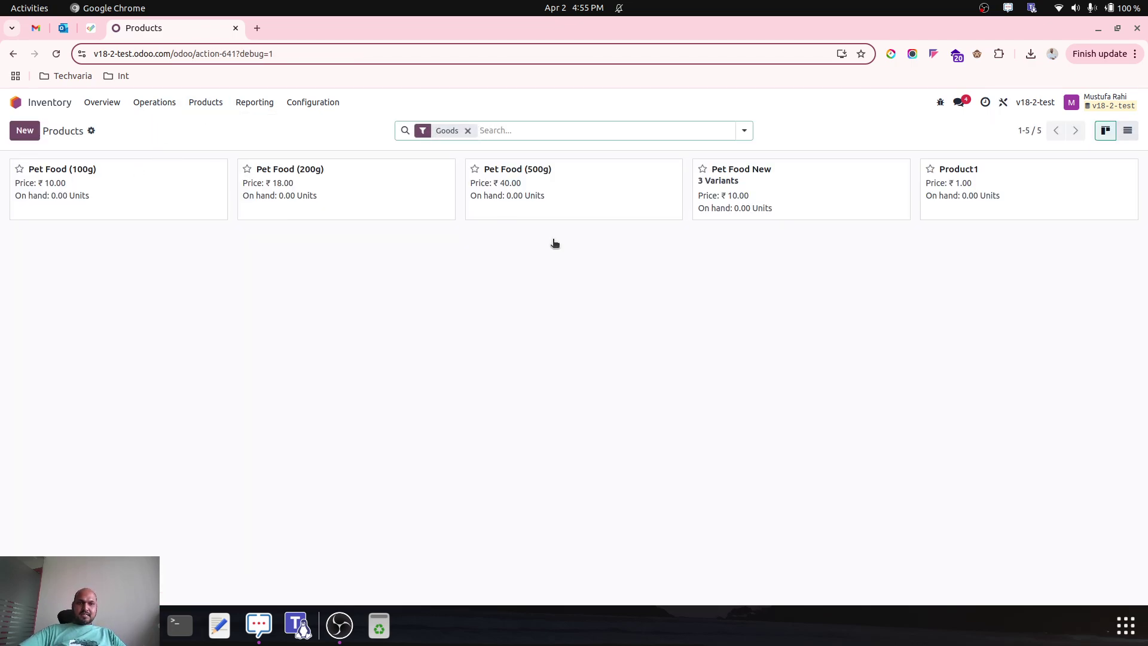
{"action": "left_click", "coordinate": [1039, 201]}
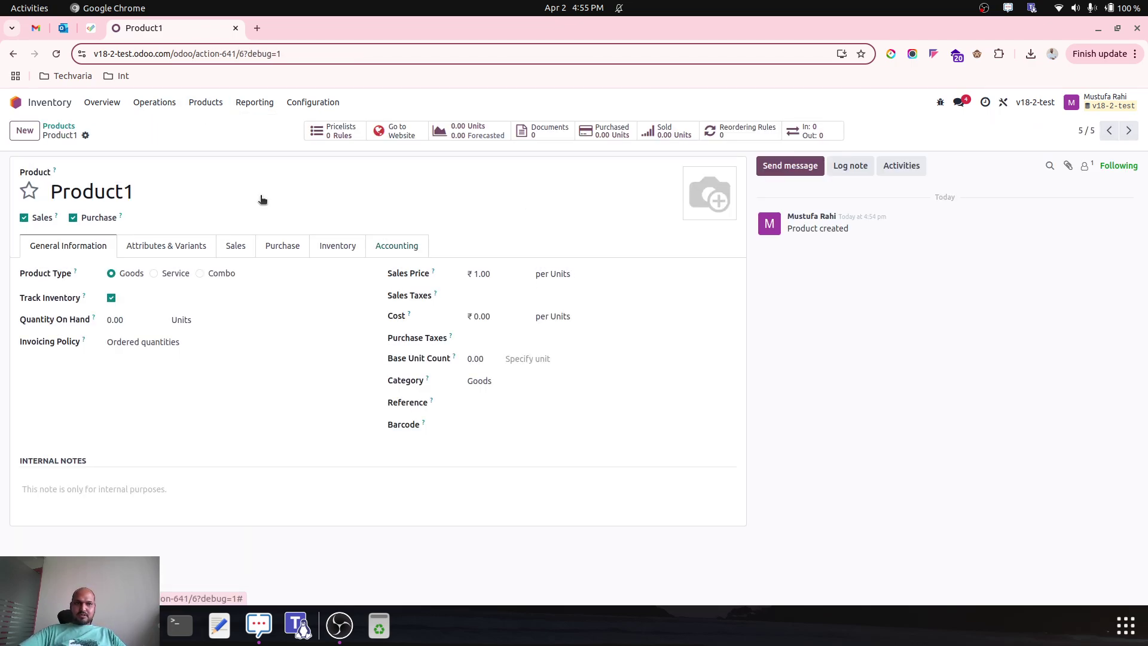
{"action": "left_click", "coordinate": [85, 136]}
{"action": "left_click", "coordinate": [120, 171]}
{"action": "left_click_drag", "start_coordinate": [194, 191], "coordinate": [128, 188]}
{"action": "type", "text": "2"}
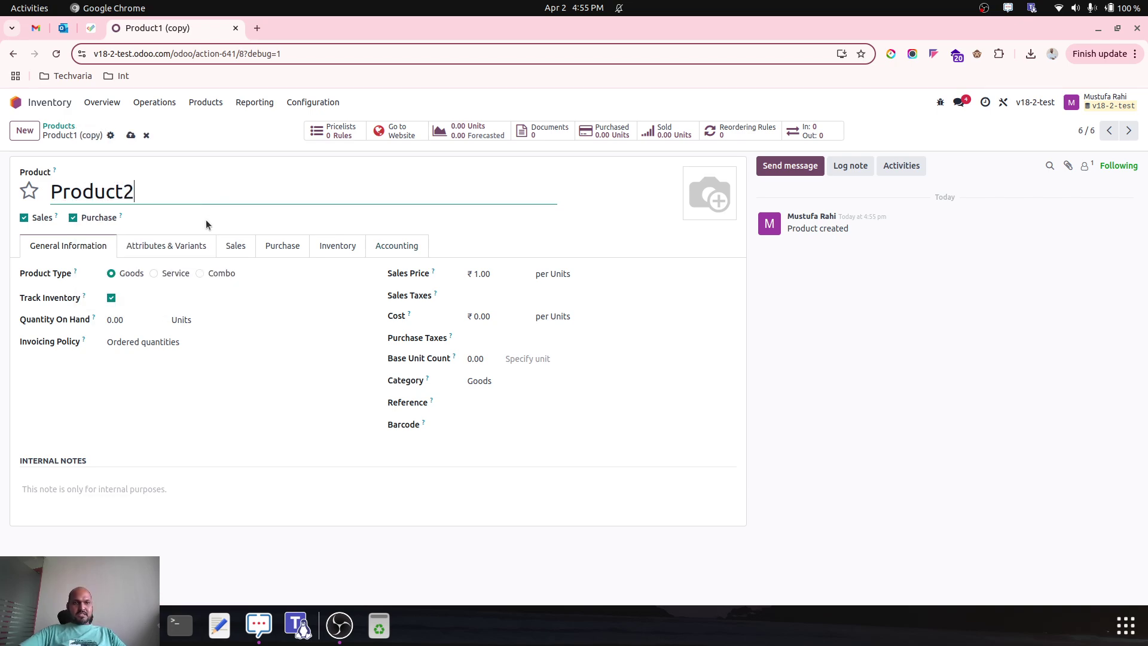
{"action": "left_click", "coordinate": [130, 136]}
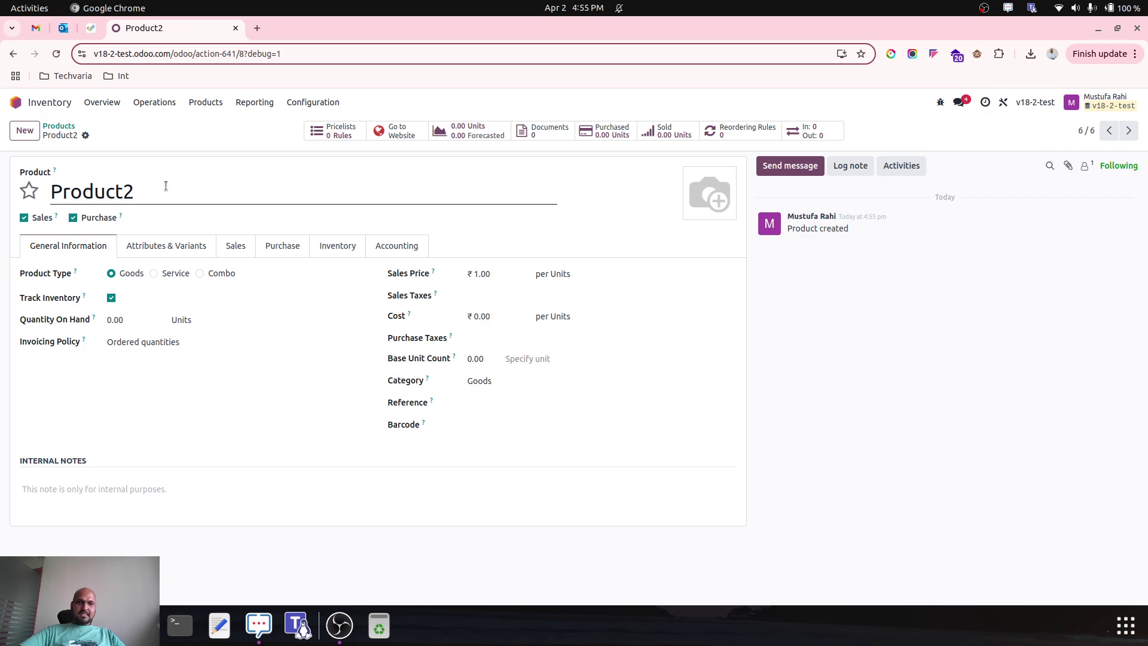
Duplicate Product2, name the copy Product3, and save it.
{"action": "left_click", "coordinate": [85, 135]}
{"action": "left_click", "coordinate": [98, 172]}
{"action": "left_click_drag", "start_coordinate": [235, 200], "coordinate": [131, 188]}
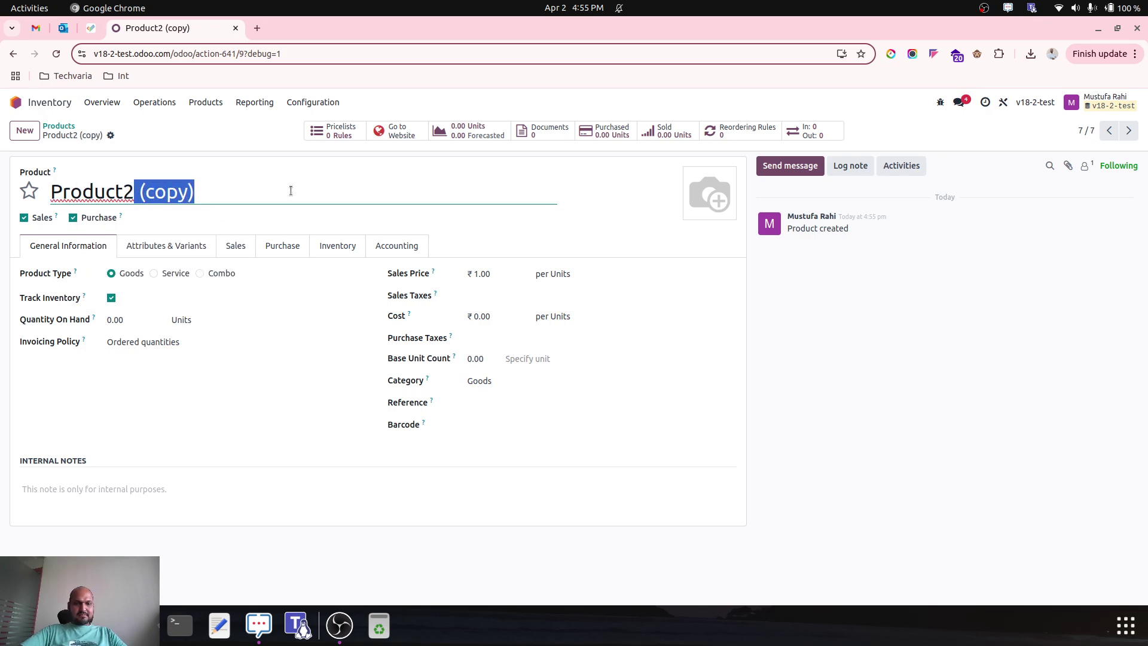
{"action": "key", "text": "BackSpace"}
{"action": "key", "text": "BackSpace"}
{"action": "type", "text": "3"}
{"action": "left_click", "coordinate": [131, 135]}
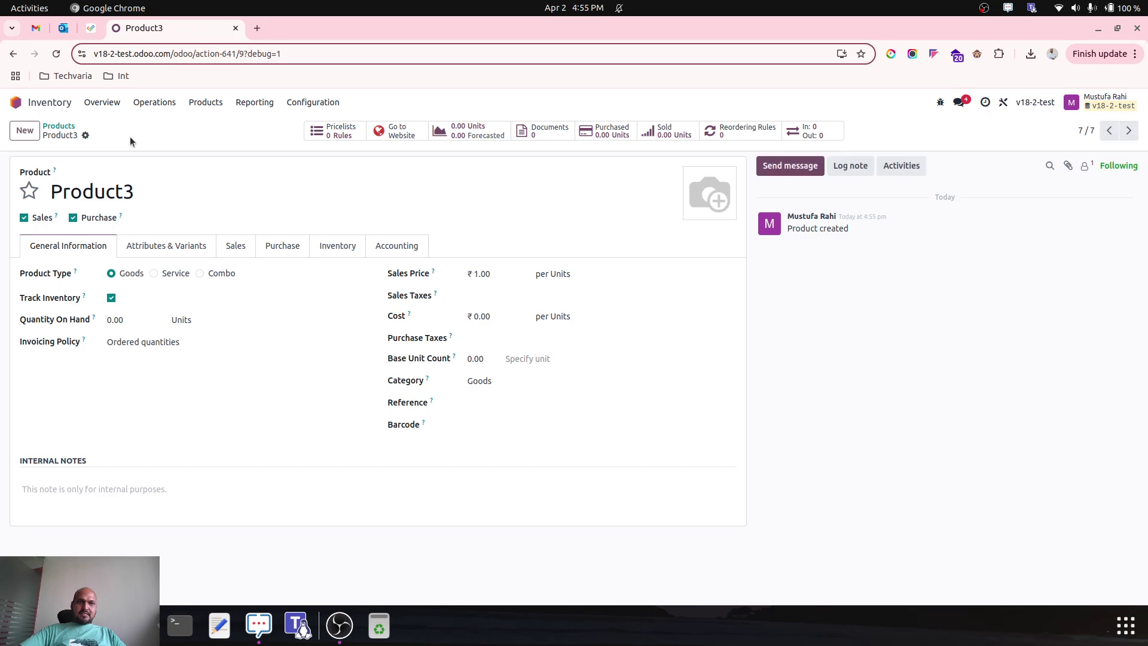
Switch to the Purchase app and start a new request for quotation with Vendor1 as the vendor.
{"action": "left_click", "coordinate": [63, 126]}
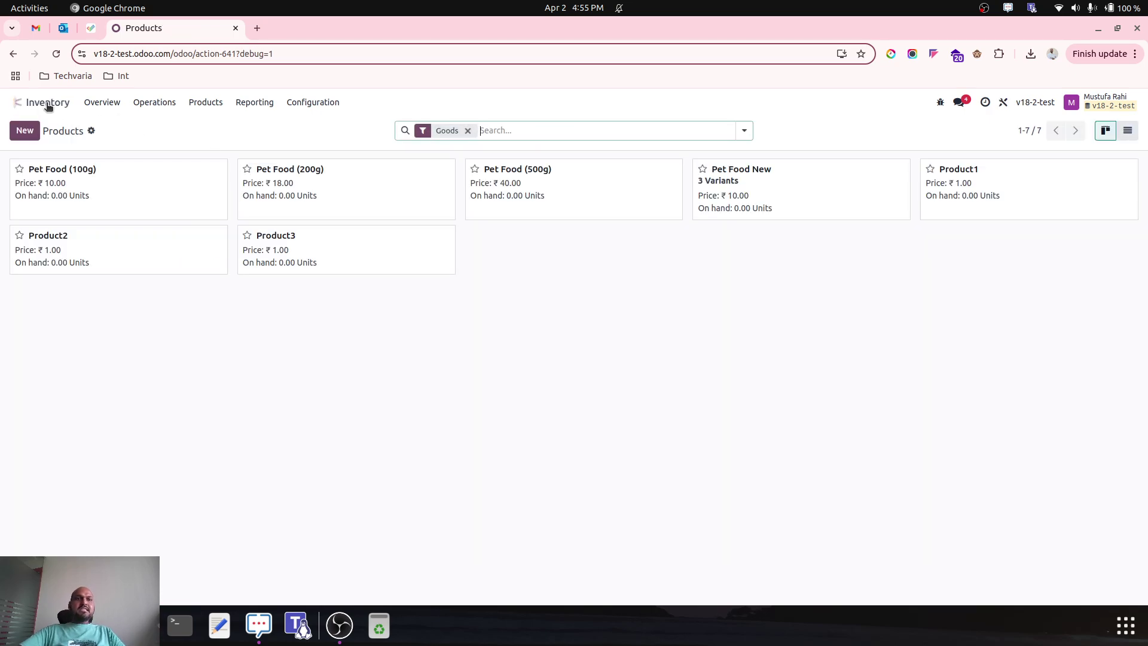
{"action": "left_click", "coordinate": [16, 102]}
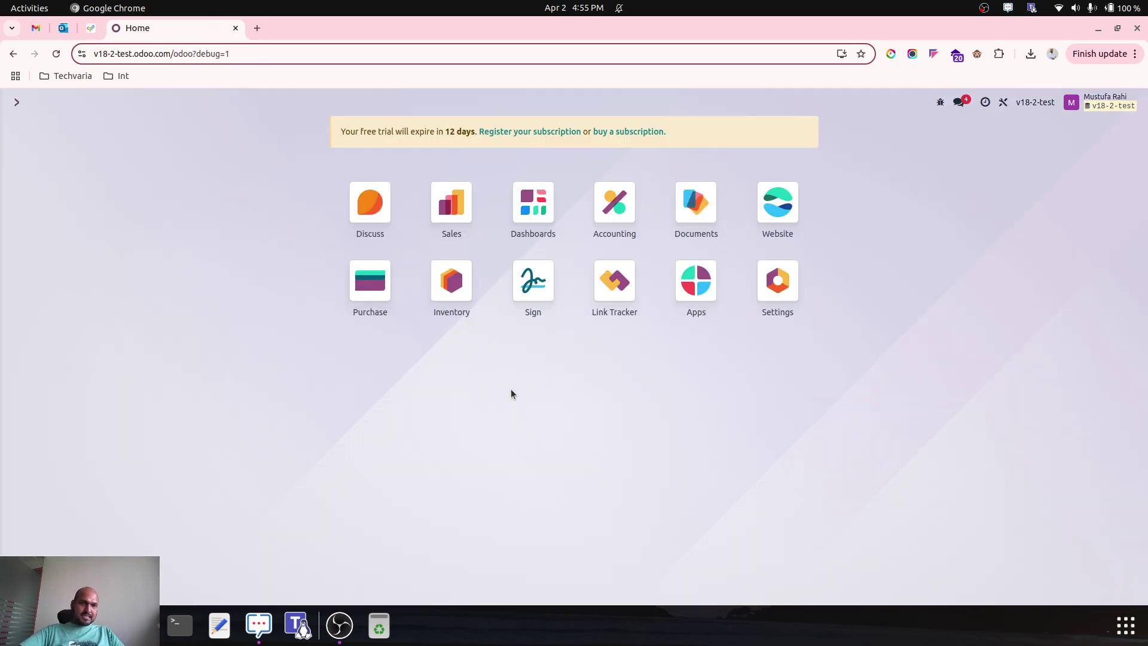
{"action": "left_click", "coordinate": [373, 293]}
{"action": "left_click", "coordinate": [24, 128]}
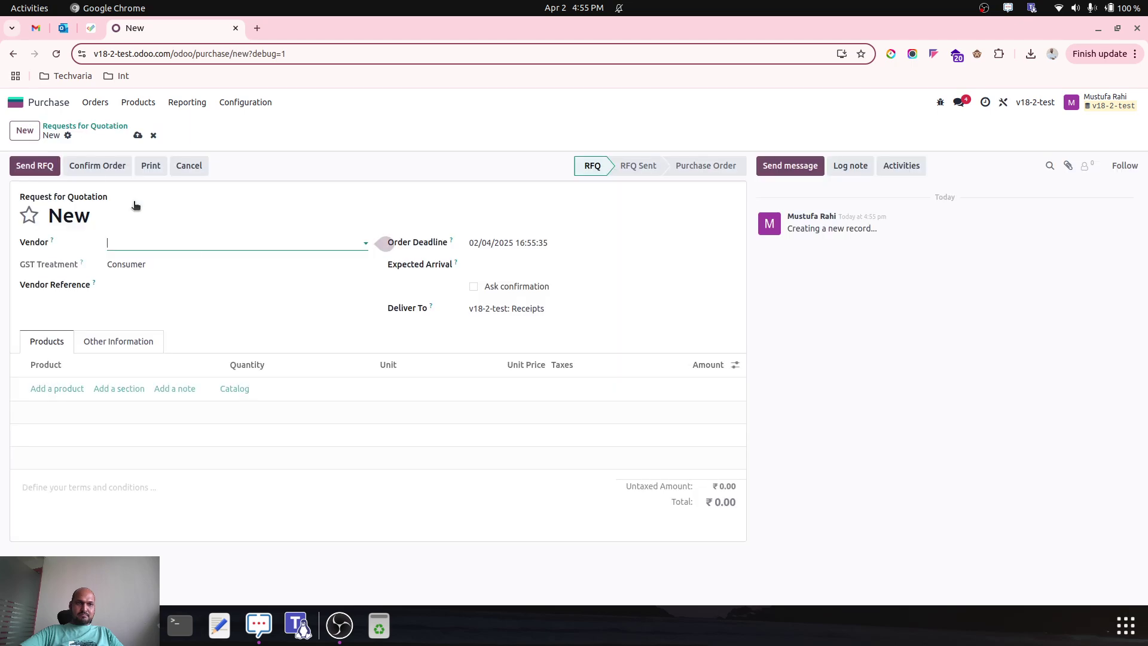
{"action": "left_click", "coordinate": [201, 245]}
{"action": "type", "text": "Vendor1"}
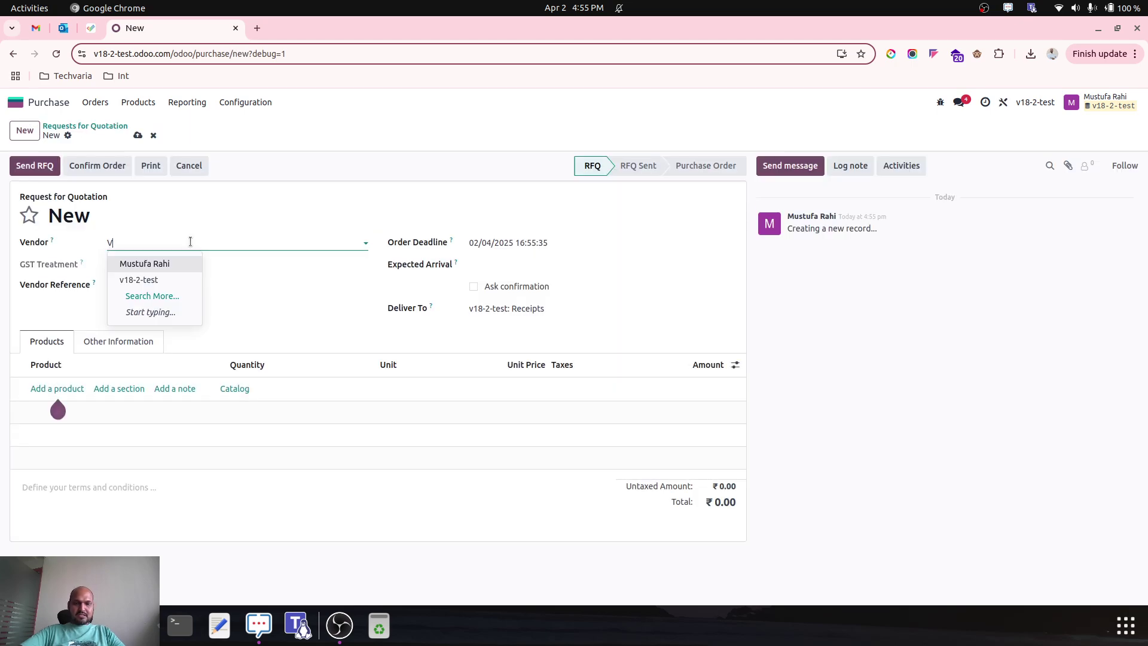
{"action": "left_click", "coordinate": [178, 263]}
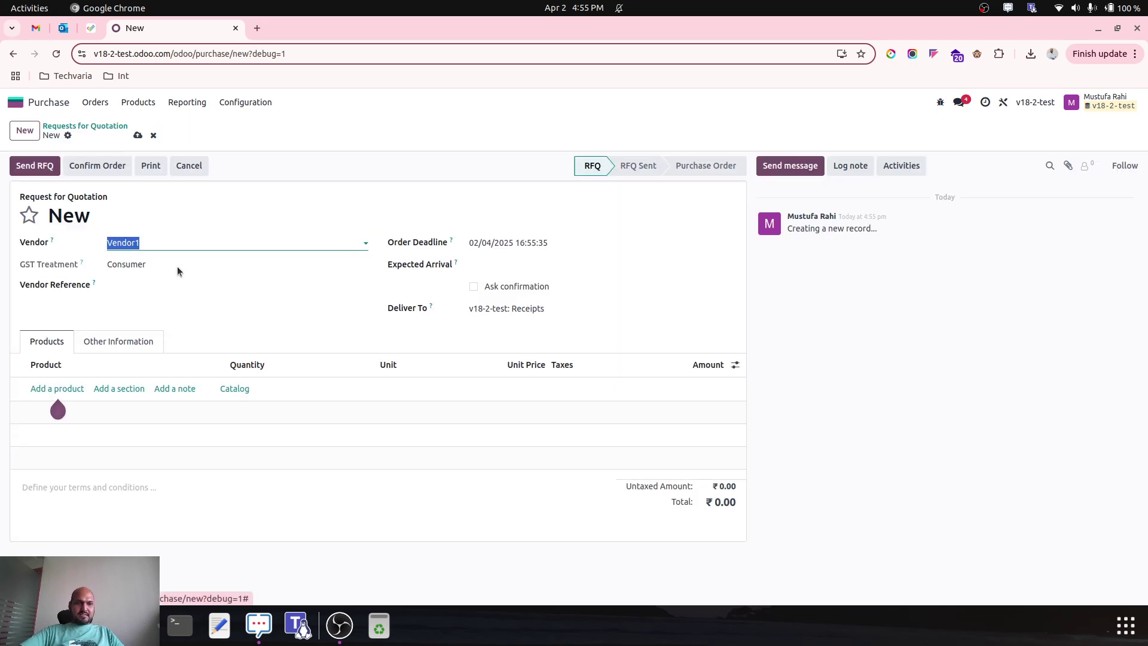
Try to open the product catalog from the request for quotation.
{"action": "left_click", "coordinate": [67, 391]}
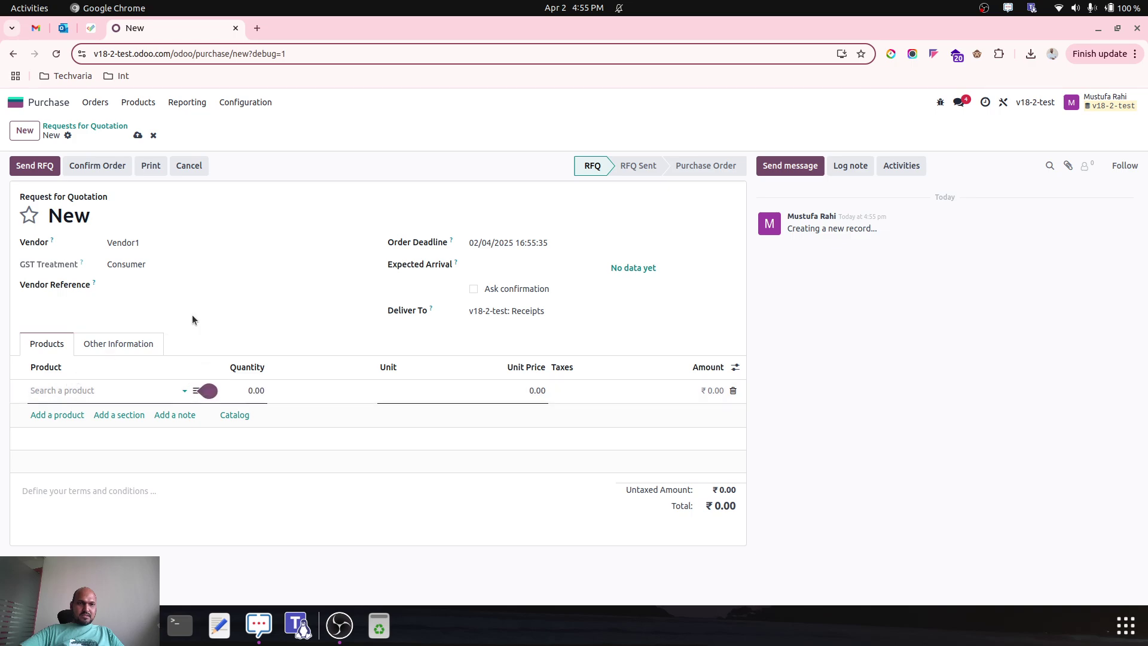
{"action": "left_click", "coordinate": [232, 411]}
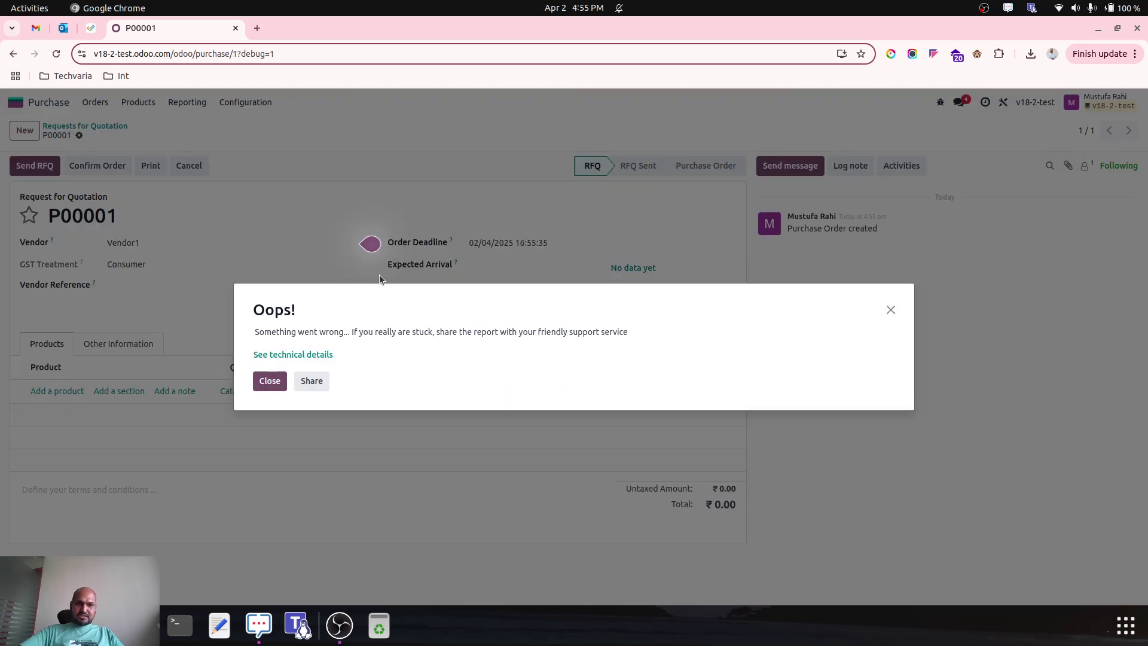
{"action": "left_click", "coordinate": [274, 380]}
Add order lines for Product1, Product2 and Product3 to the request for quotation.
{"action": "left_click", "coordinate": [59, 391]}
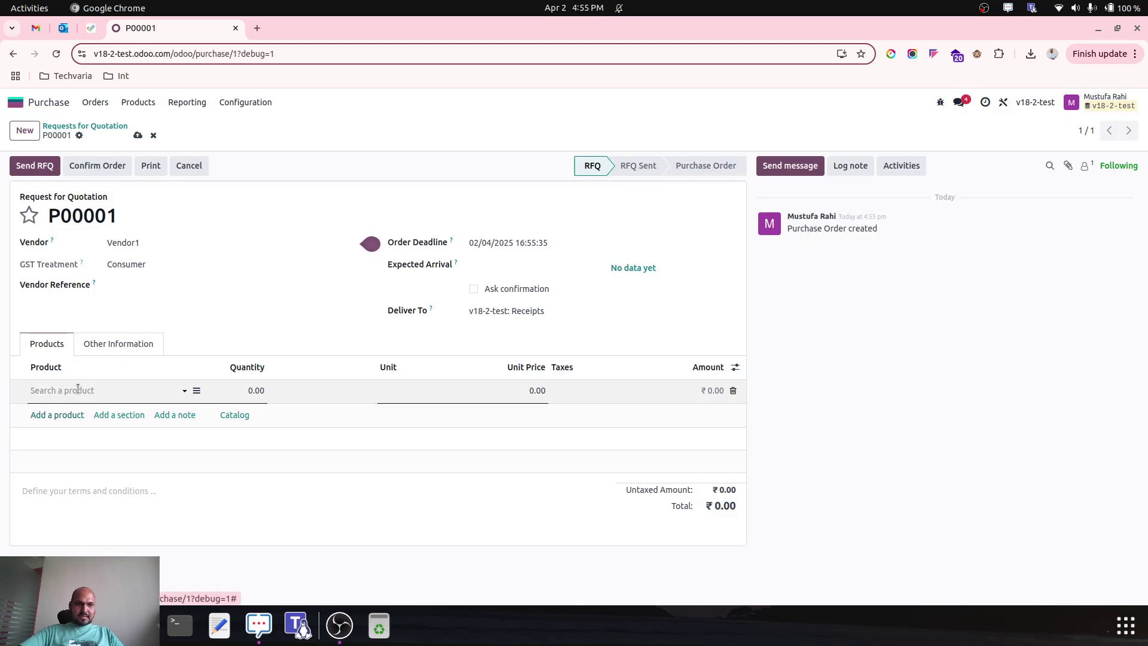
{"action": "left_click", "coordinate": [96, 390]}
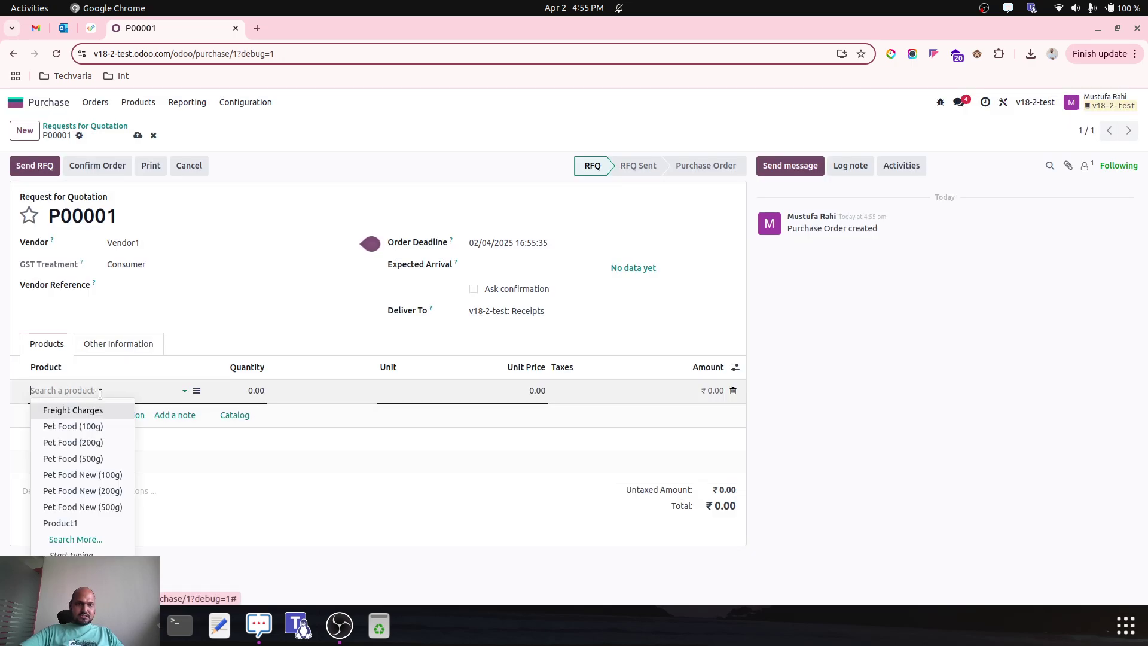
{"action": "left_click", "coordinate": [93, 523]}
{"action": "left_click", "coordinate": [58, 414]}
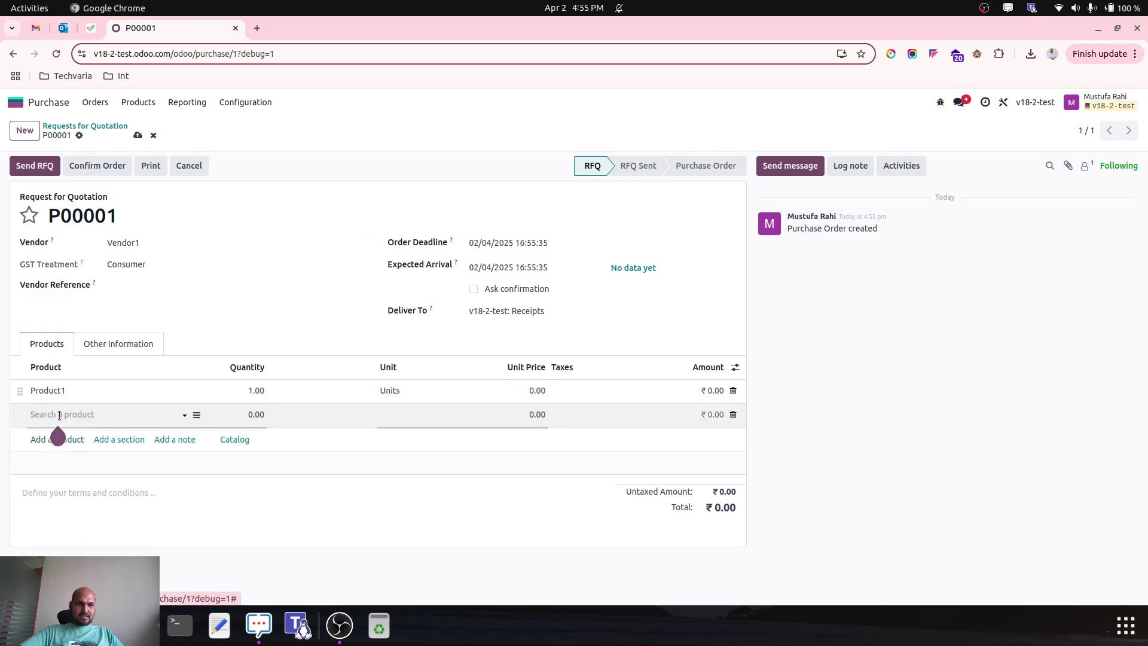
{"action": "left_click", "coordinate": [60, 415]}
{"action": "type", "text": "pro"}
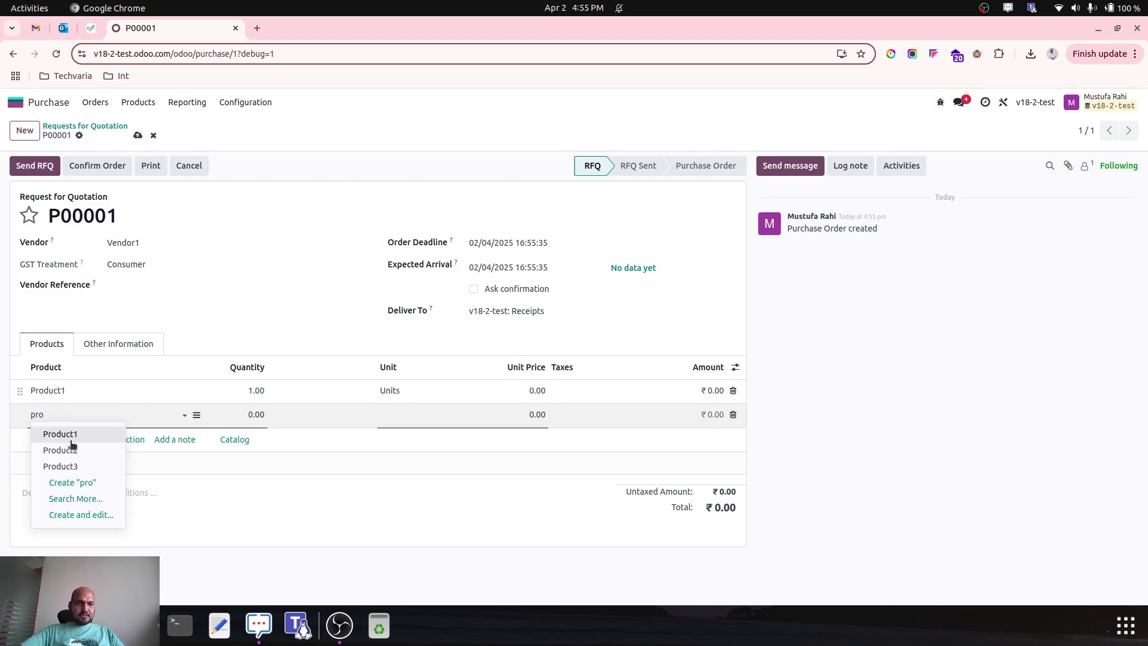
{"action": "left_click", "coordinate": [66, 447]}
{"action": "left_click", "coordinate": [56, 439]}
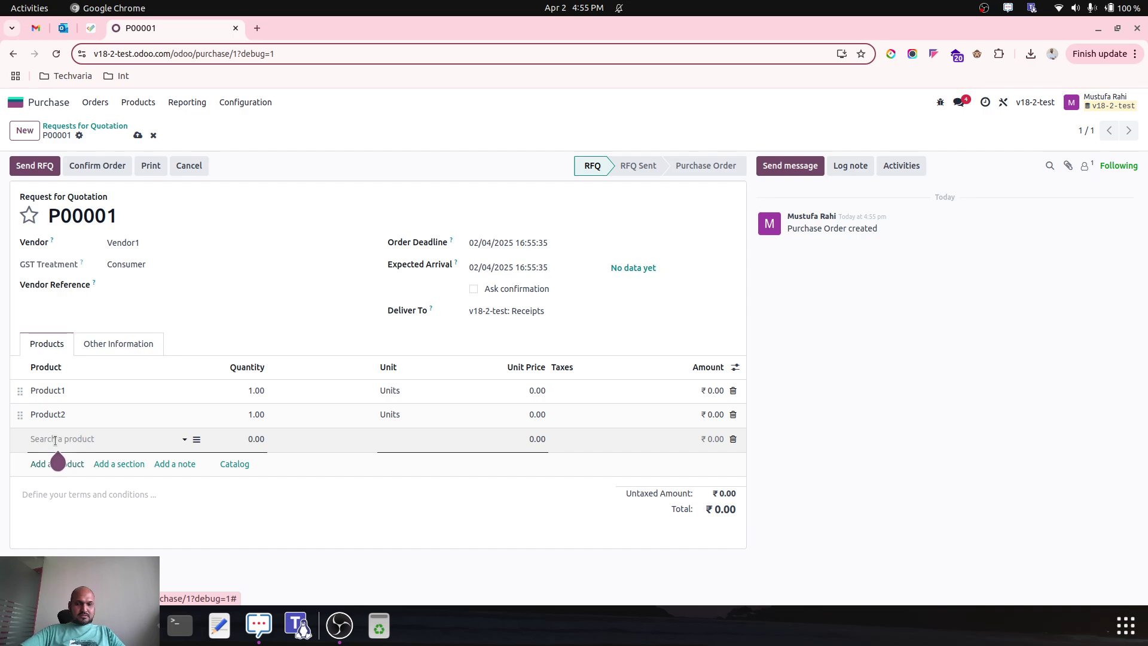
{"action": "left_click_drag", "start_coordinate": [55, 441], "coordinate": [53, 468]}
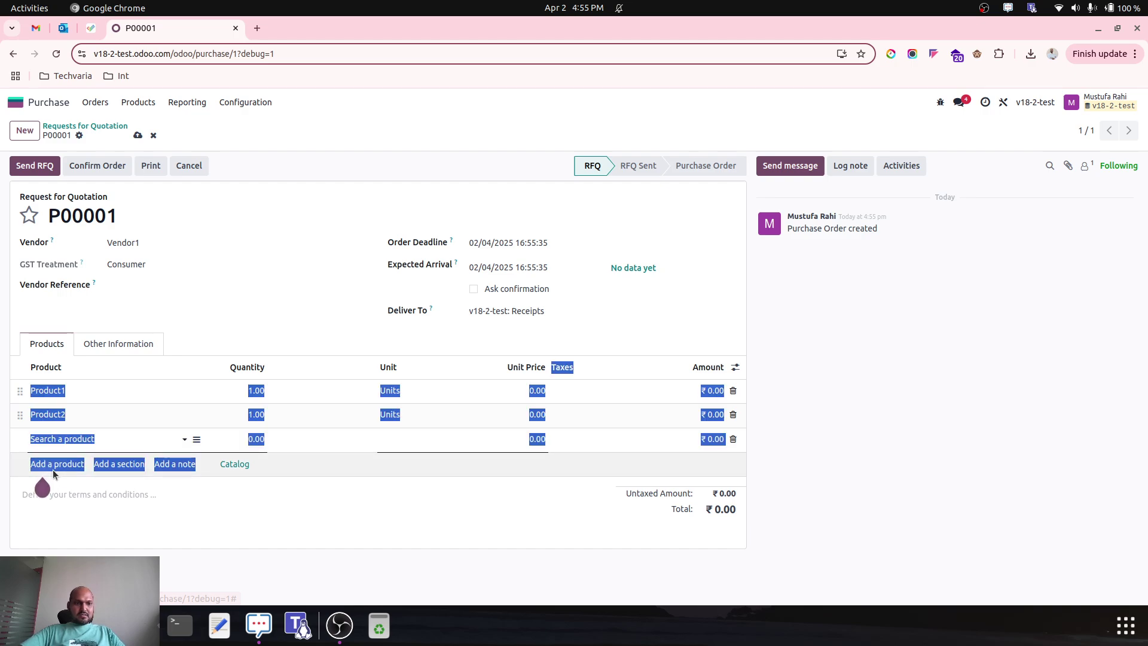
{"action": "left_click", "coordinate": [82, 439]}
{"action": "type", "text": "prod"}
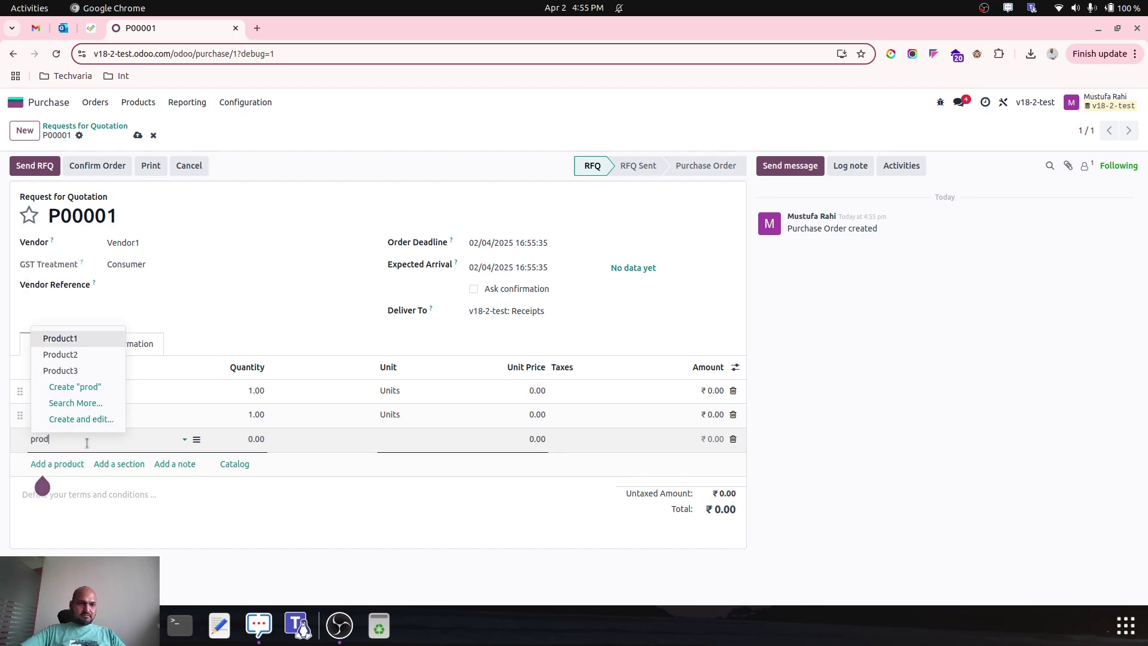
{"action": "left_click", "coordinate": [60, 371]}
Set the Product1 line to a quantity of 10 and a unit price of 10.
{"action": "left_click", "coordinate": [259, 391]}
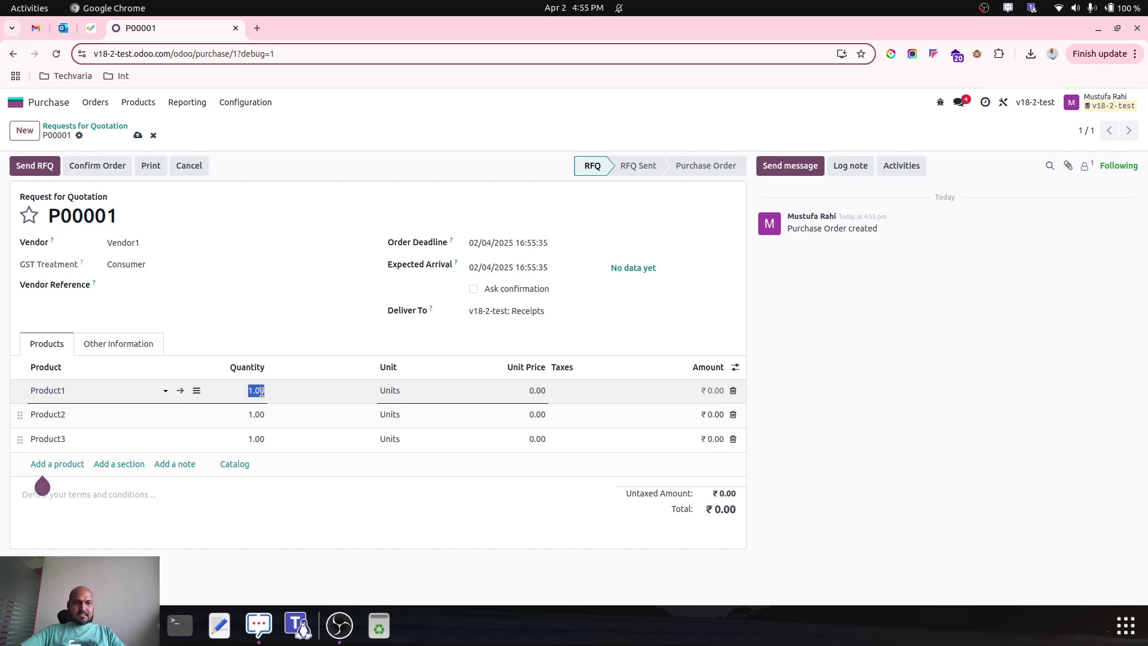
{"action": "type", "text": "10"}
{"action": "key", "text": "Tab"}
{"action": "key", "text": "Tab"}
{"action": "type", "text": "10"}
Set the Product2 line to a quantity of 20 and a unit price of 10.
{"action": "left_click", "coordinate": [272, 412]}
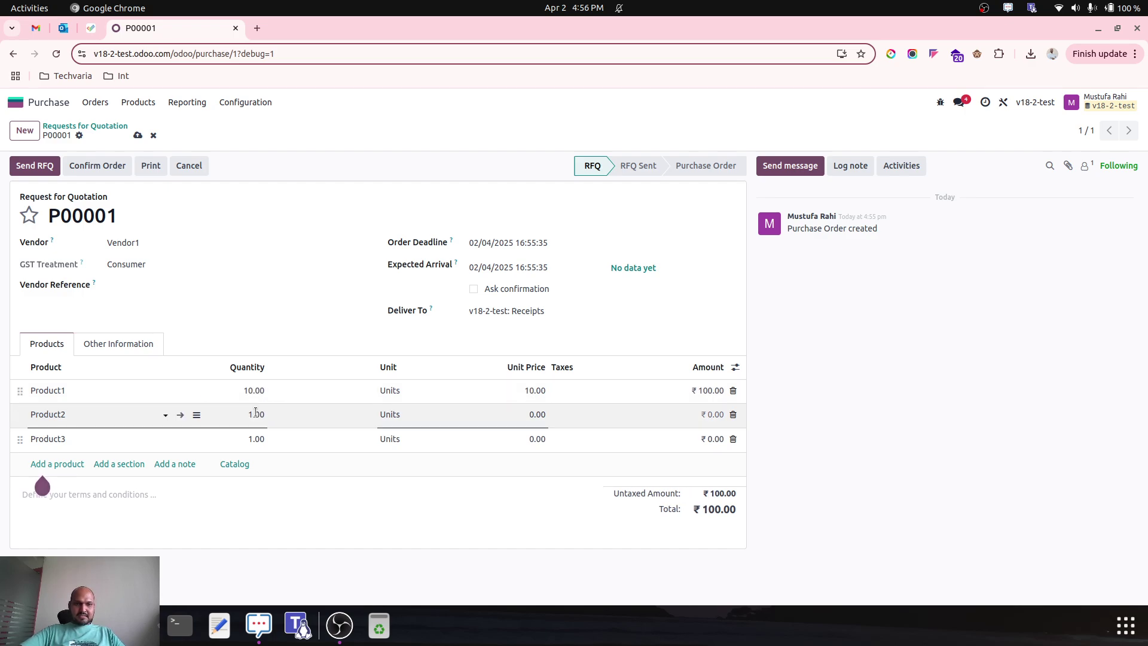
{"action": "left_click", "coordinate": [266, 419]}
{"action": "type", "text": "20"}
{"action": "key", "text": "Tab"}
{"action": "key", "text": "Tab"}
{"action": "type", "text": "10"}
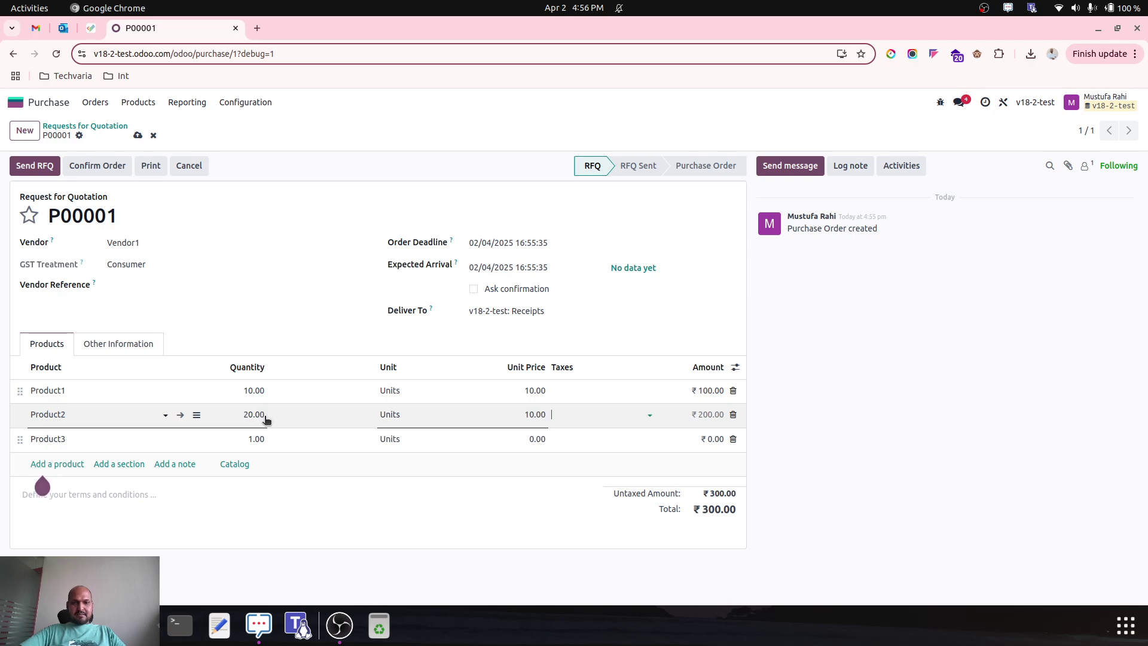
Set the Product3 line to a quantity of 30 and a unit price of 10.
{"action": "left_click", "coordinate": [244, 439]}
{"action": "left_click", "coordinate": [244, 439]}
{"action": "type", "text": "30"}
{"action": "key", "text": "Tab"}
{"action": "key", "text": "Tab"}
{"action": "type", "text": "10"}
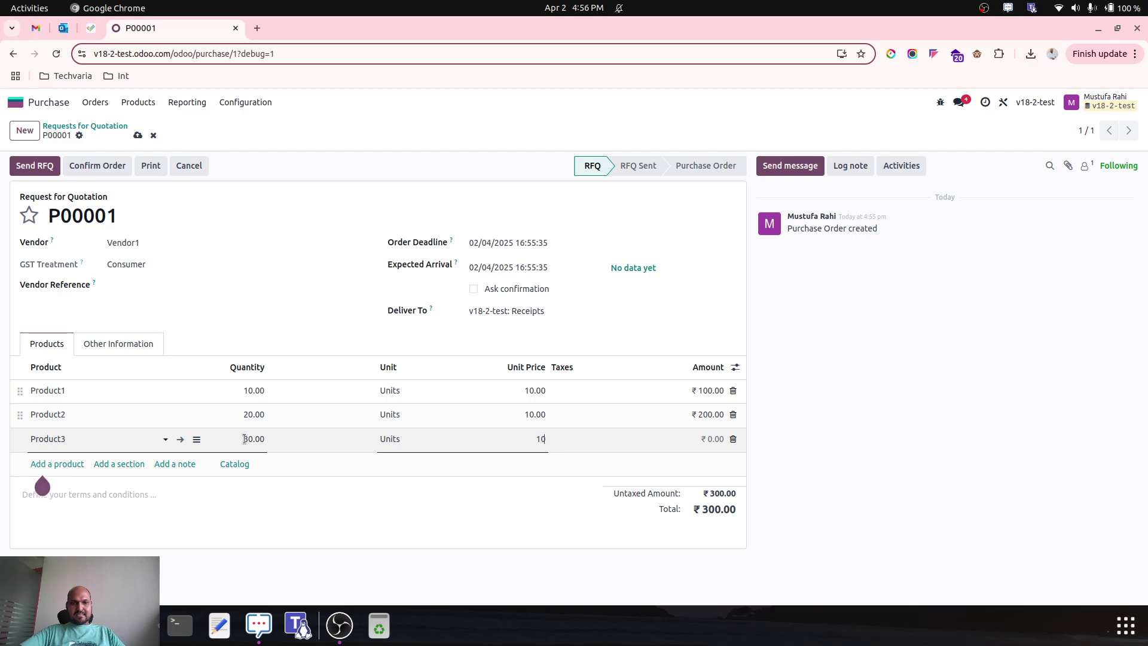
Save and confirm the request as a purchase order, and receive the ordered products.
{"action": "left_click", "coordinate": [138, 135]}
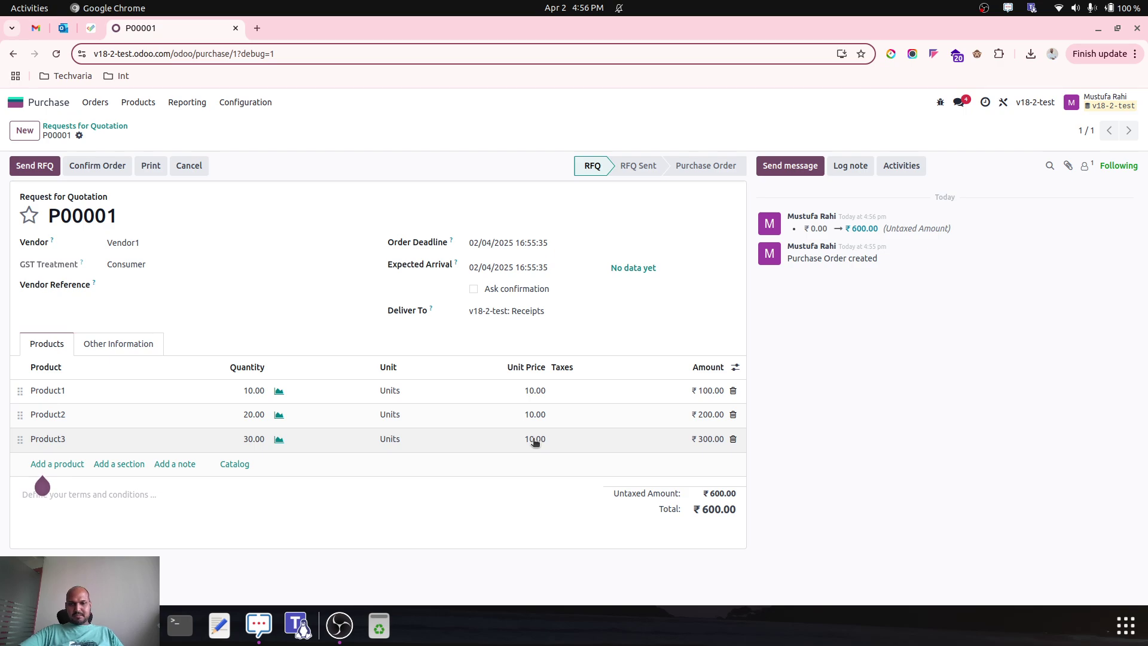
{"action": "left_click", "coordinate": [97, 166]}
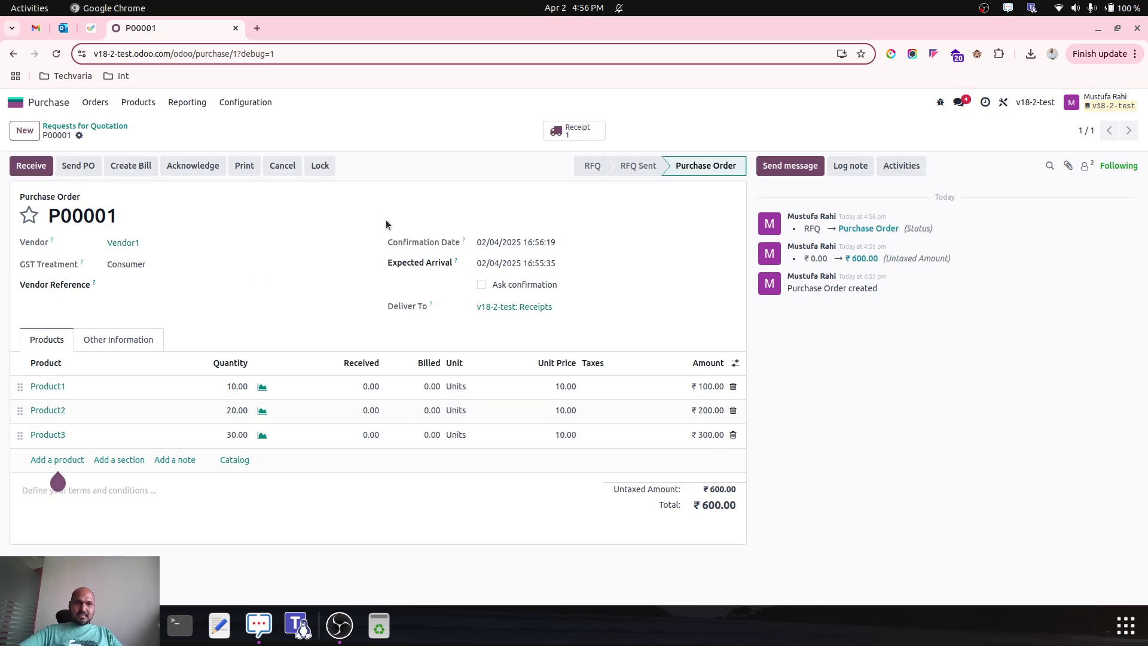
{"action": "left_click", "coordinate": [35, 168]}
Duplicate the receipt's browser tab and open the General Ledger report of the Accounting app in the copy.
{"action": "right_click", "coordinate": [188, 30]}
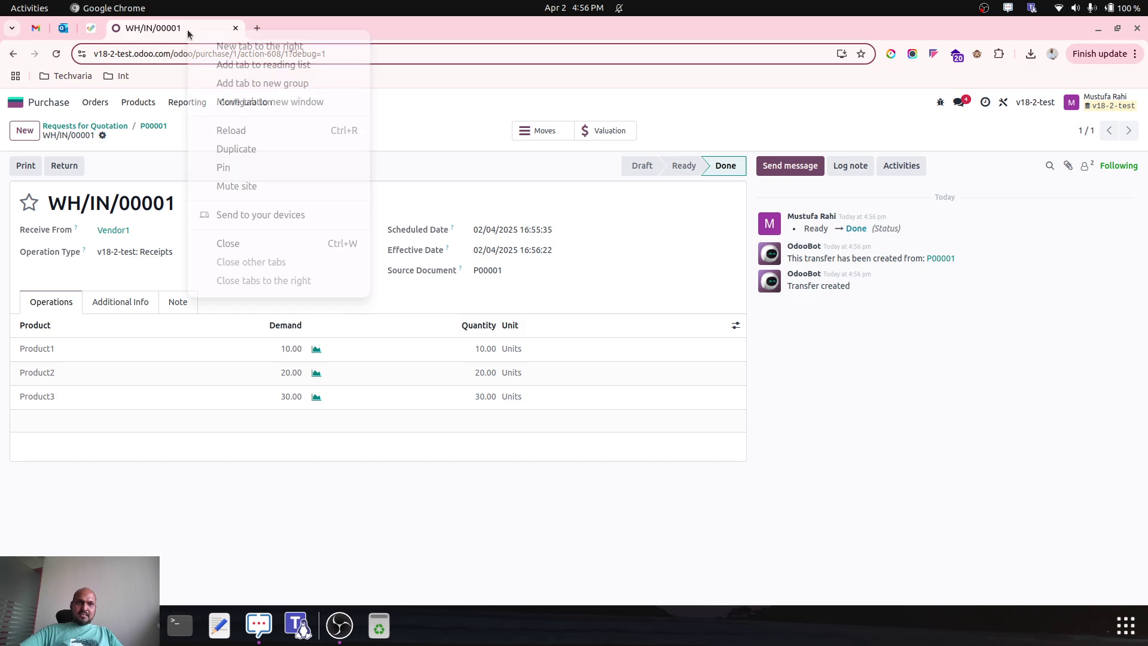
{"action": "left_click", "coordinate": [252, 149]}
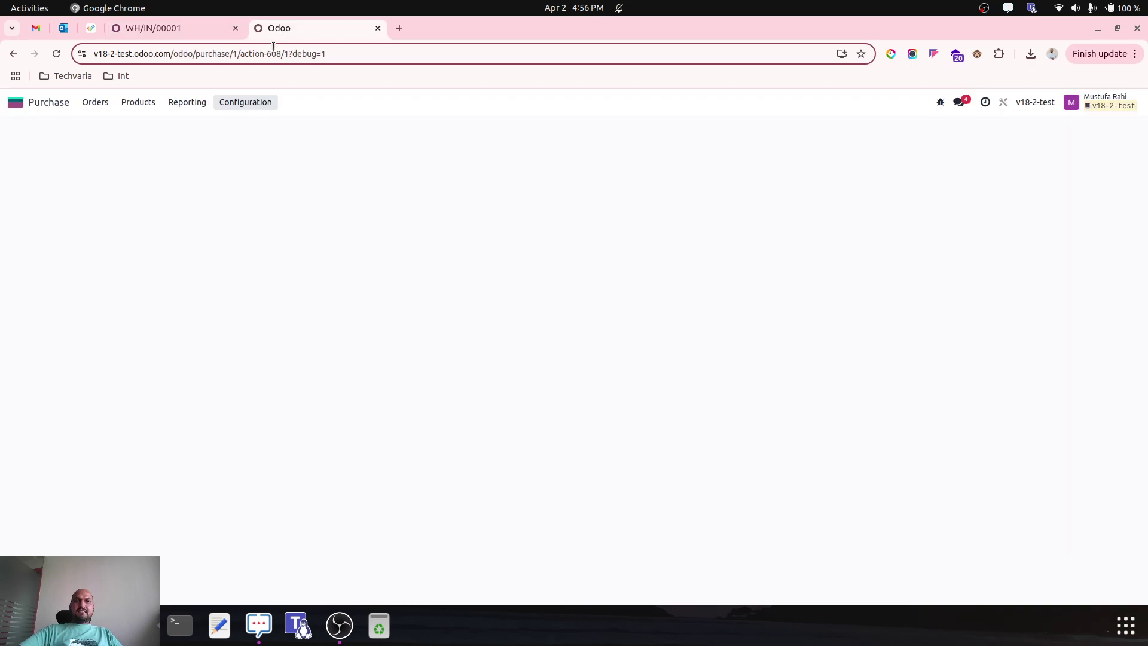
{"action": "left_click", "coordinate": [16, 102]}
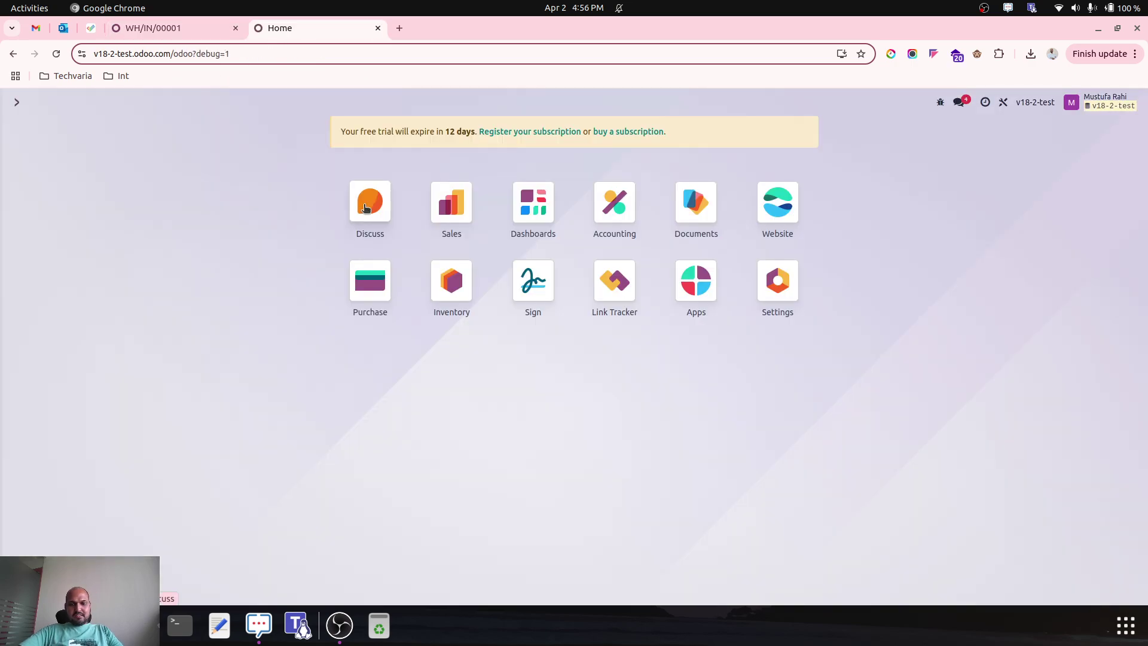
{"action": "type", "text": "ledger"}
{"action": "key", "text": "Return"}
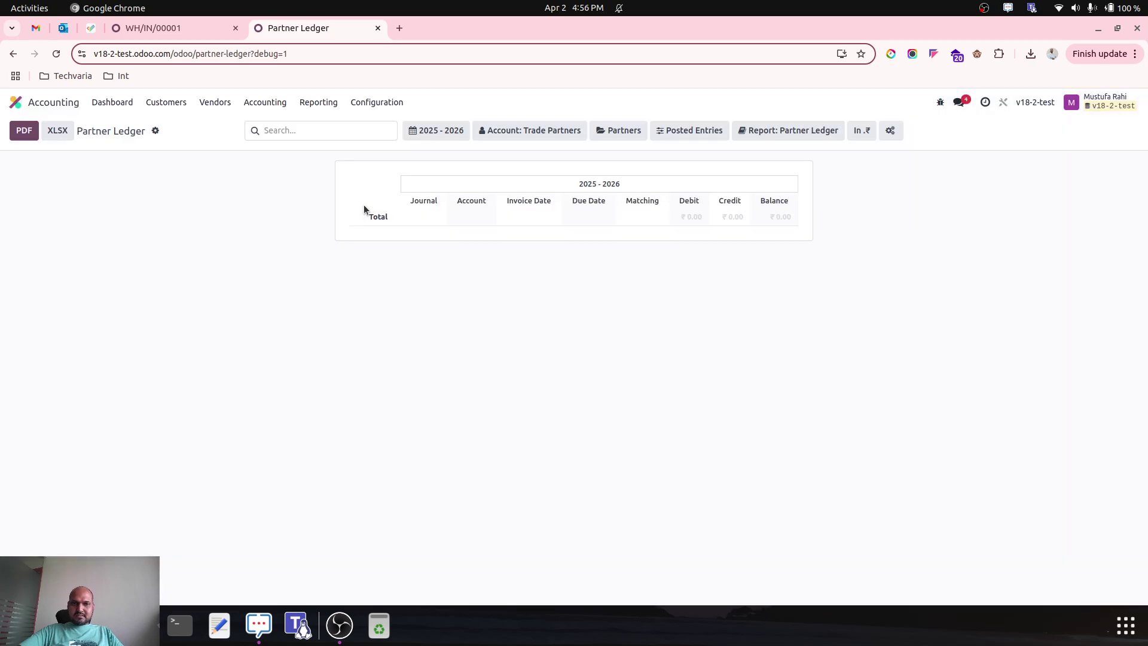
{"action": "left_click", "coordinate": [377, 103]}
{"action": "left_click", "coordinate": [318, 103]}
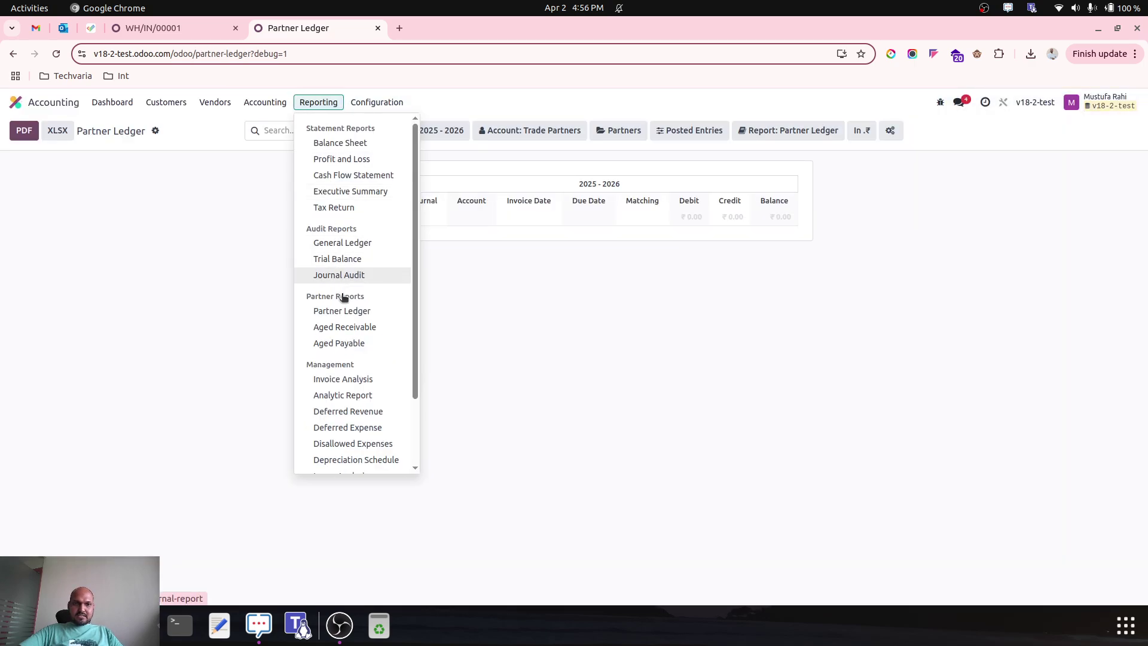
{"action": "left_click", "coordinate": [357, 244]}
Examine the journal items under the Inventories and Stock Interim Received accounts, and return to the receipt.
{"action": "left_click", "coordinate": [348, 218]}
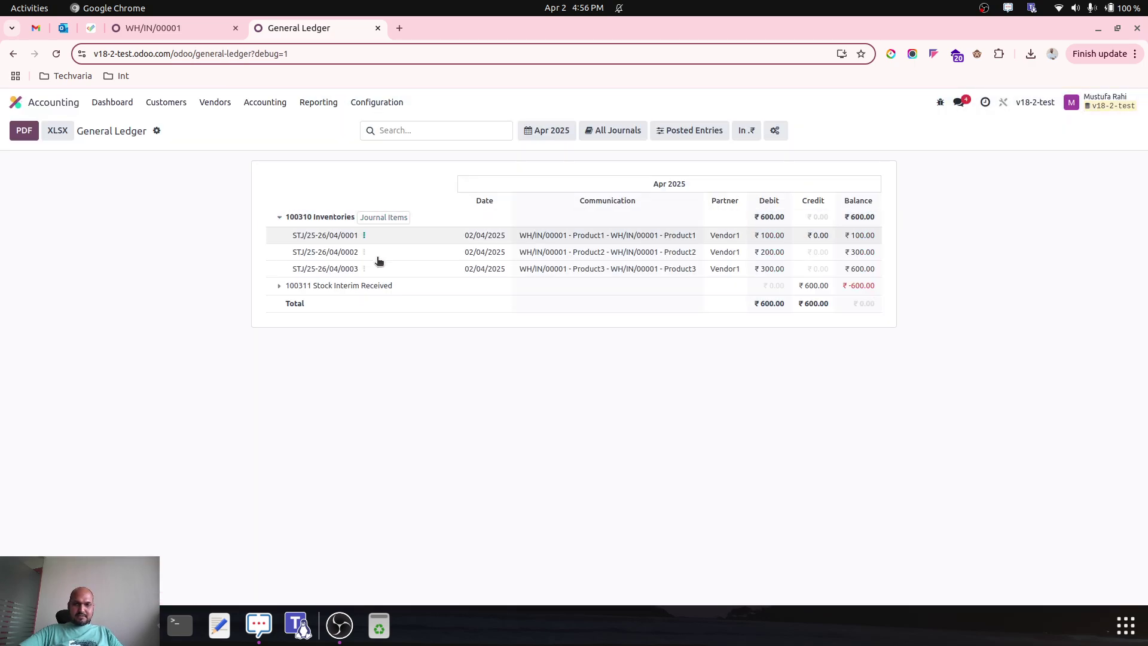
{"action": "left_click", "coordinate": [349, 286]}
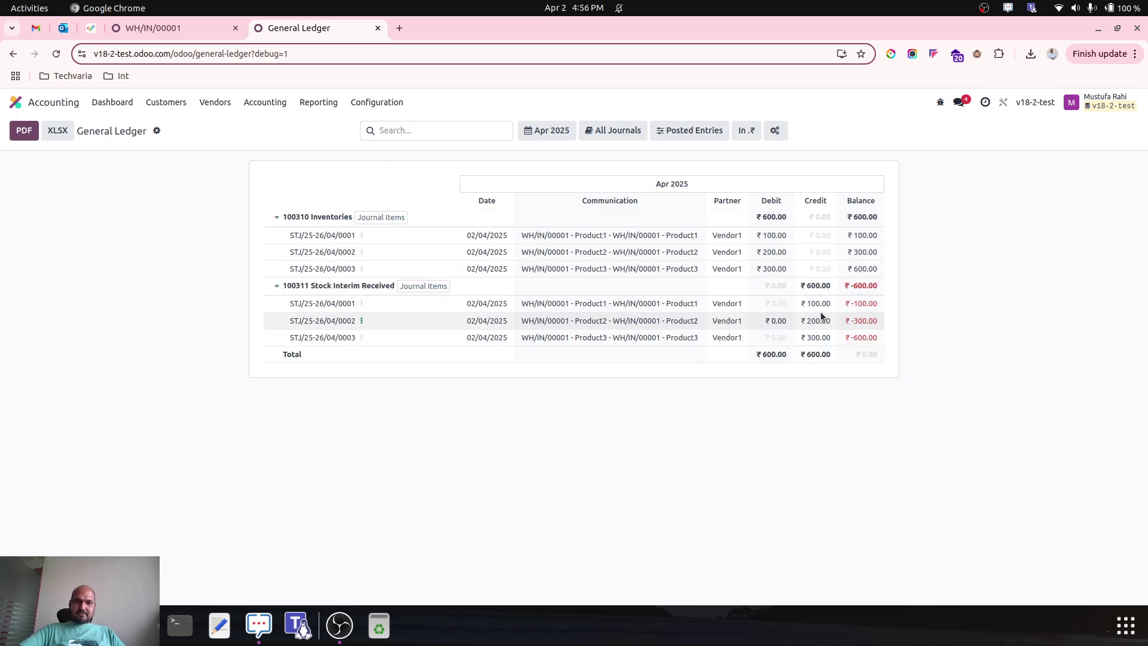
{"action": "left_click", "coordinate": [189, 28]}
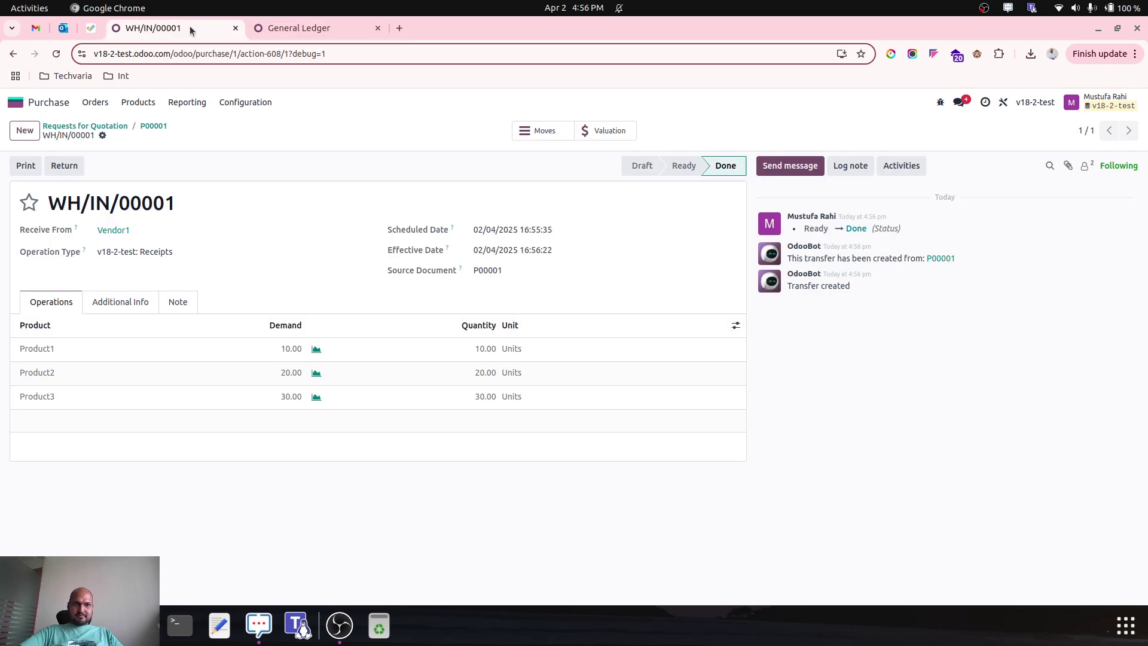
Create a vendor bill from purchase order P00001, set its bill date to 02/04/2025 and confirm it.
{"action": "left_click", "coordinate": [140, 124]}
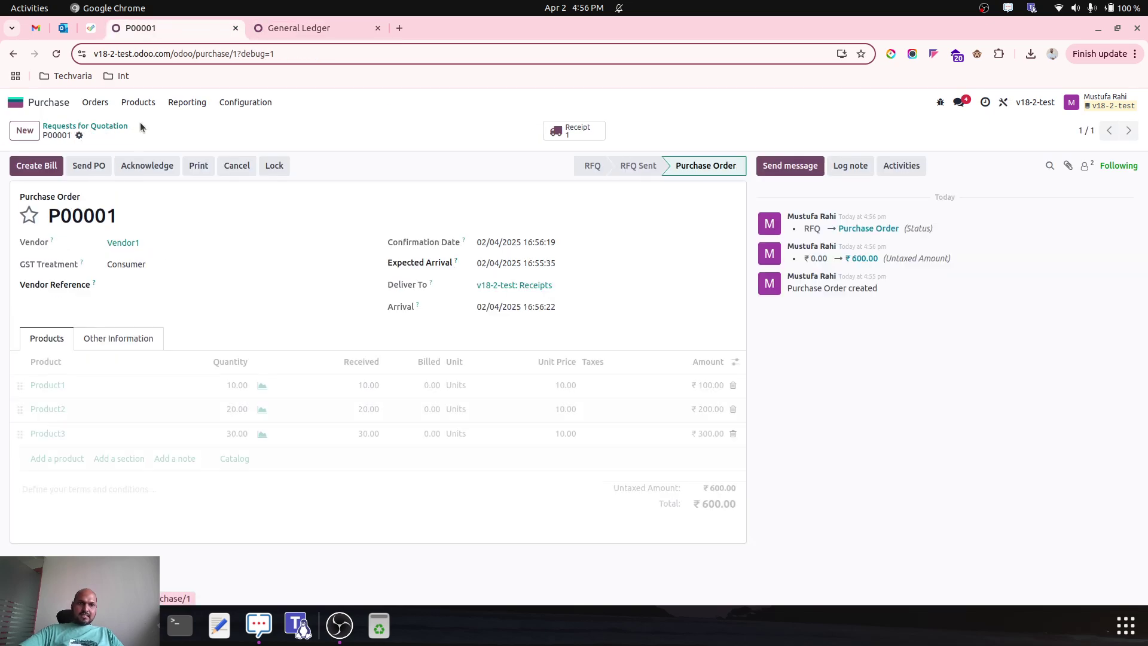
{"action": "left_click", "coordinate": [50, 164]}
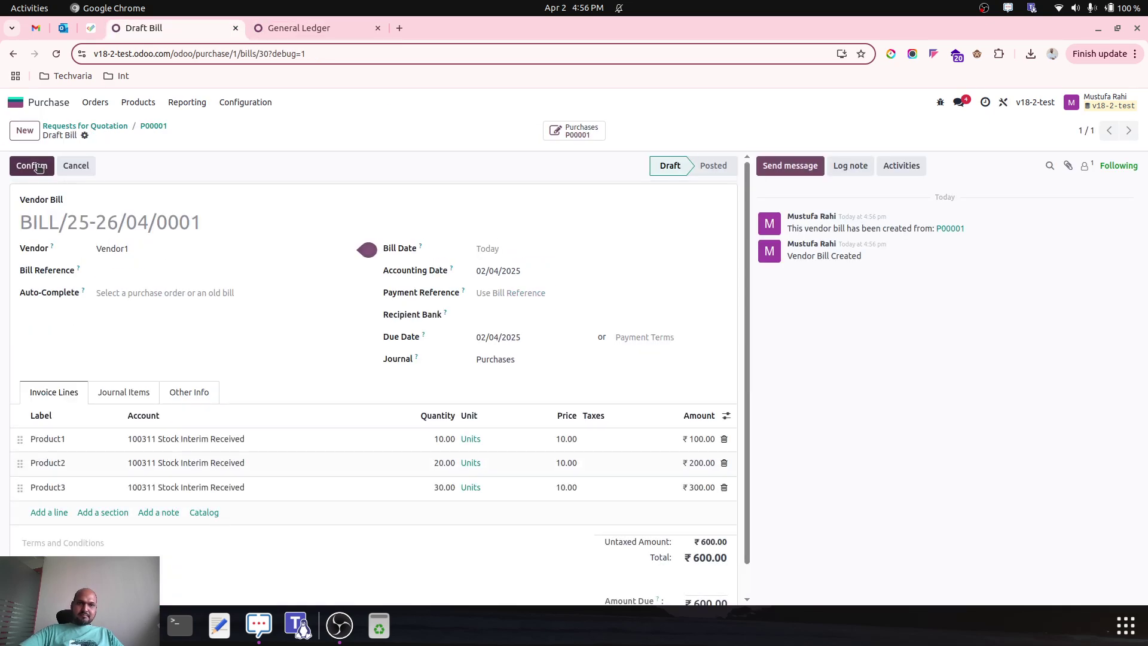
{"action": "left_click", "coordinate": [531, 250]}
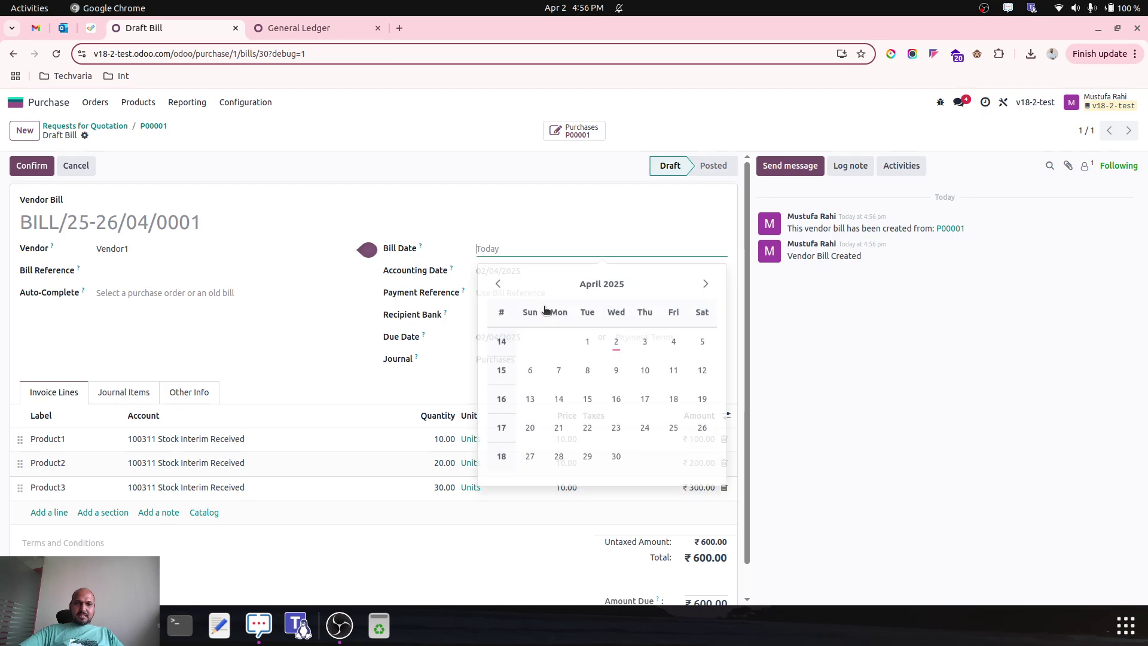
{"action": "left_click", "coordinate": [616, 341]}
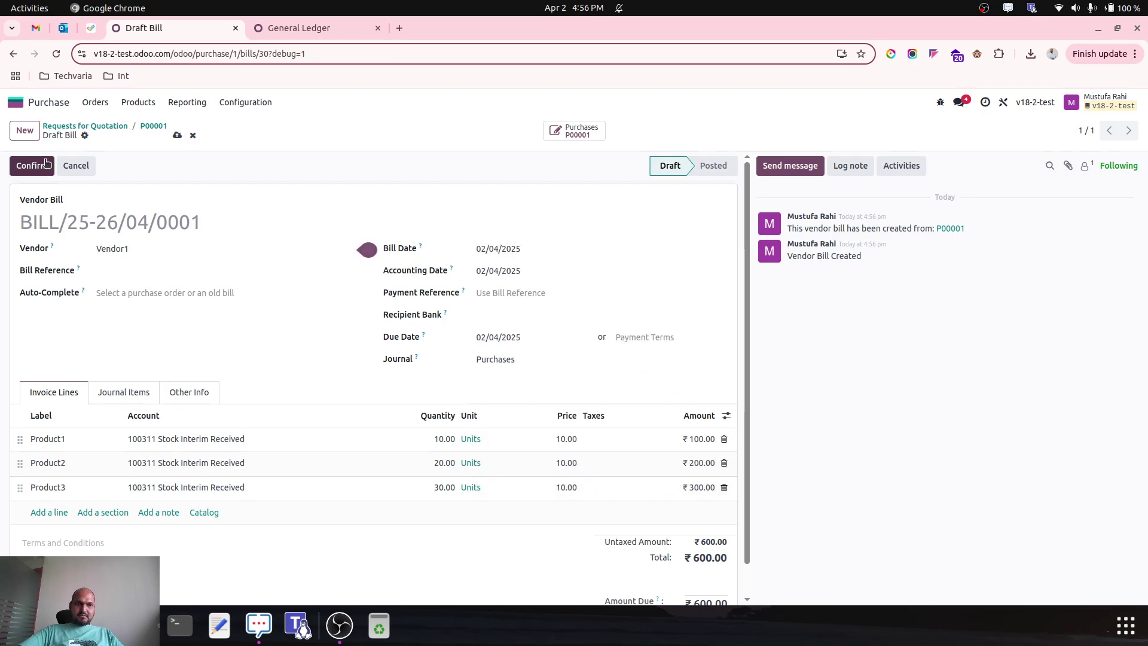
{"action": "left_click", "coordinate": [31, 166]}
Reload the General Ledger report and examine the entries under the Stock Interim Received and Creditors accounts.
{"action": "left_click", "coordinate": [266, 28]}
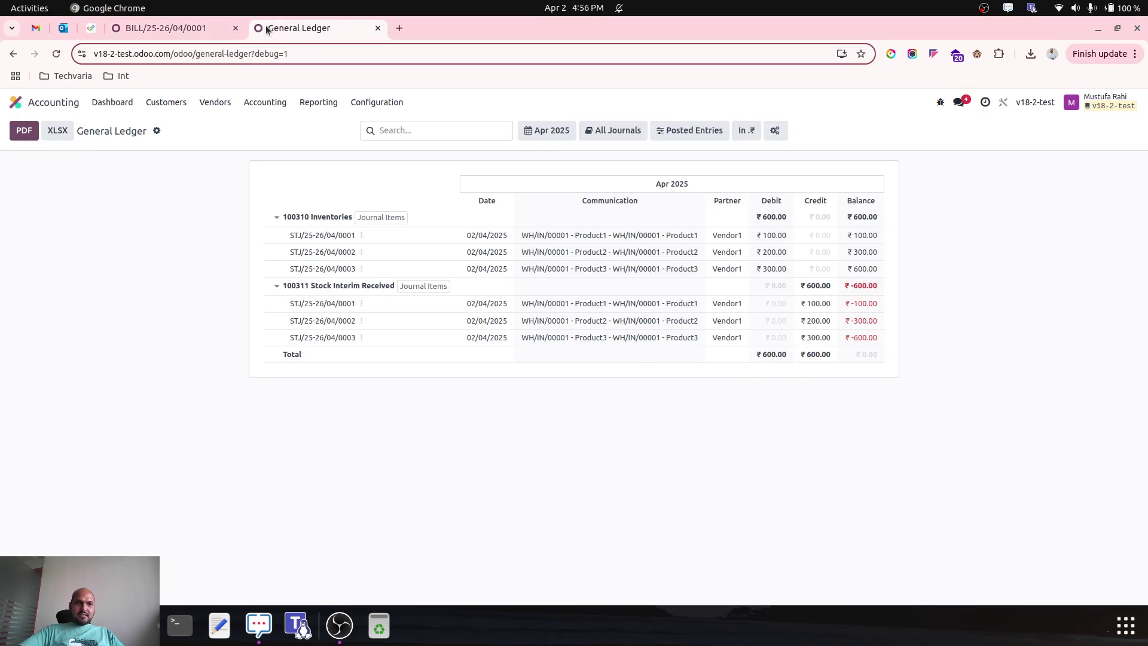
{"action": "left_click", "coordinate": [56, 54]}
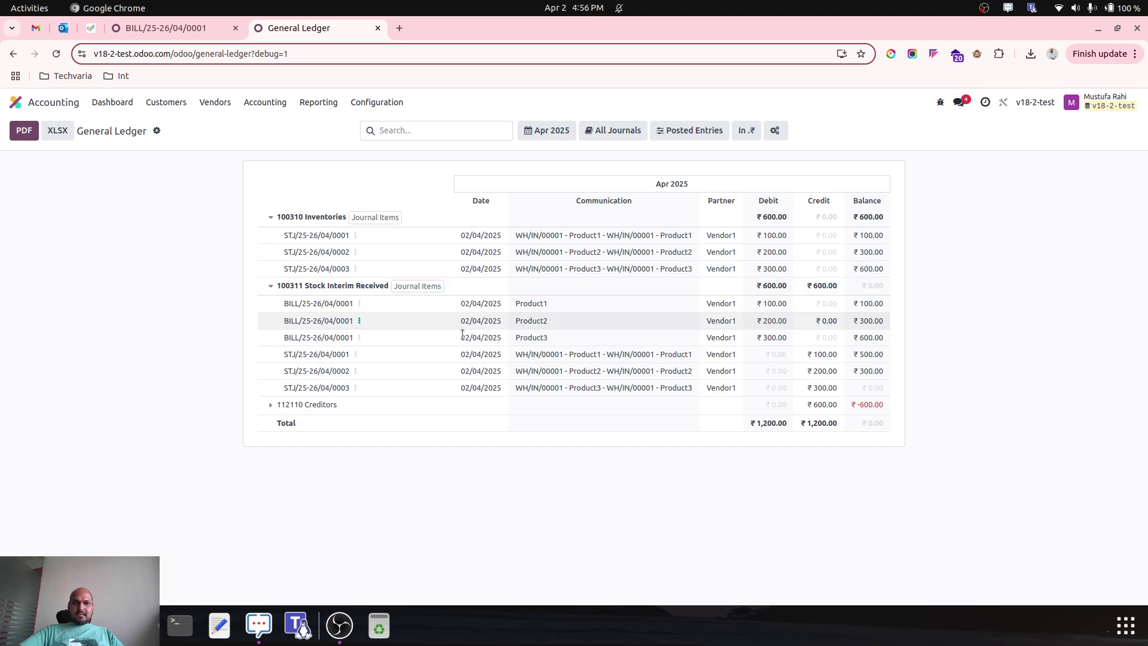
{"action": "left_click", "coordinate": [311, 405]}
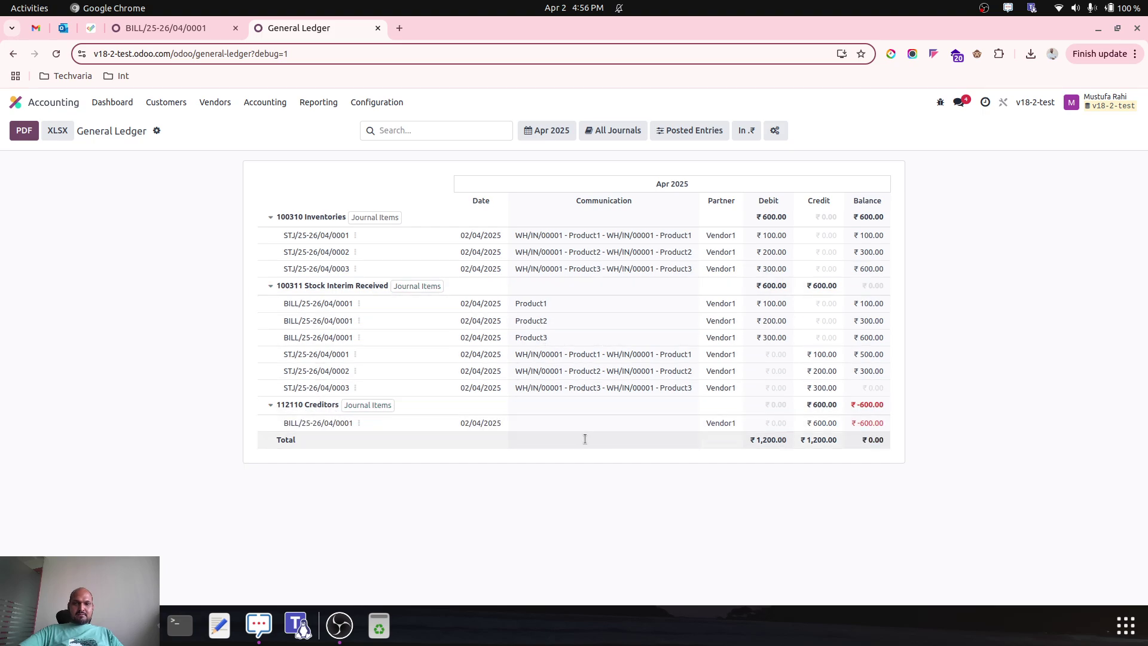
Return to the bill's browser tab and start a new vendor bill in the Accounting app.
{"action": "left_click", "coordinate": [195, 29]}
{"action": "left_click", "coordinate": [17, 102]}
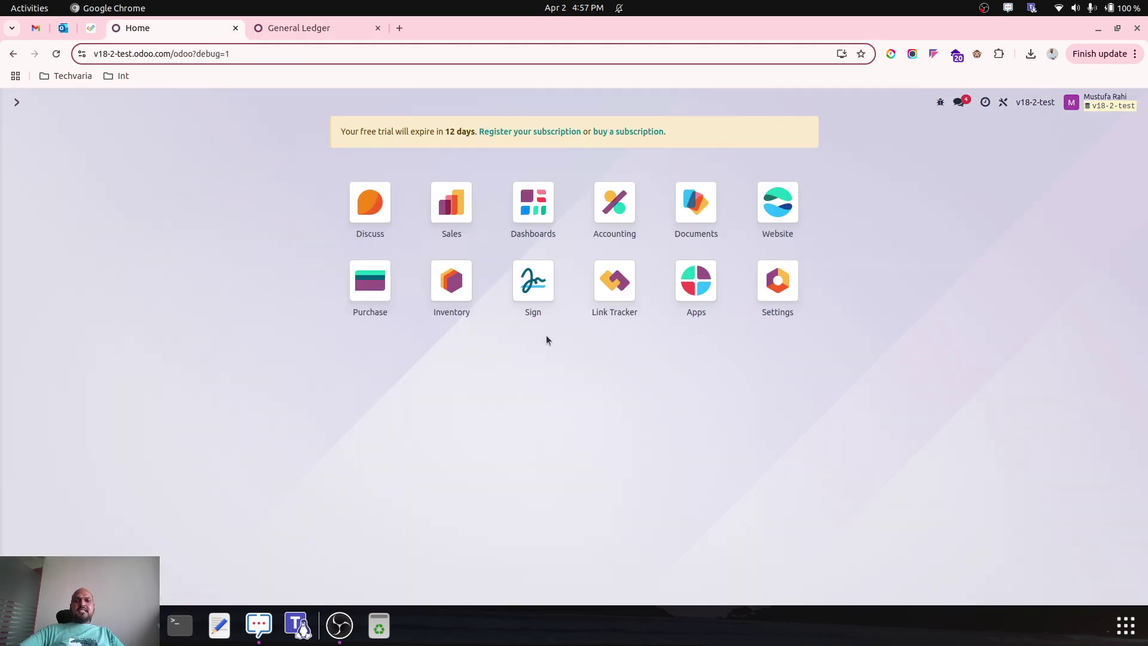
{"action": "left_click", "coordinate": [629, 221]}
{"action": "left_click", "coordinate": [216, 103]}
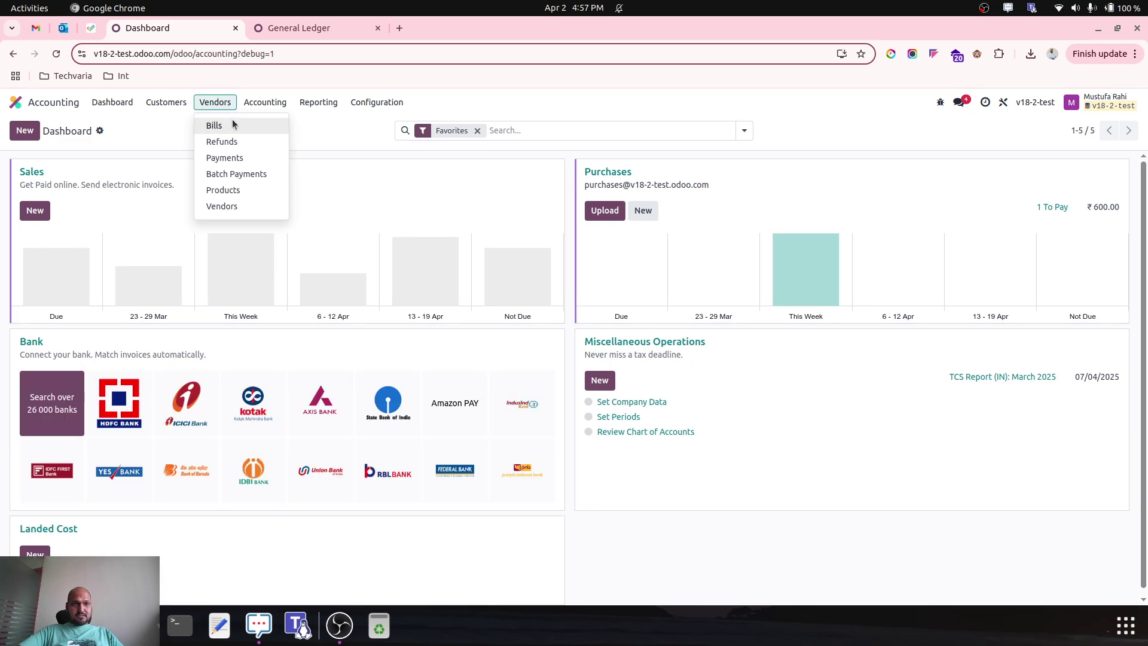
{"action": "left_click", "coordinate": [233, 121]}
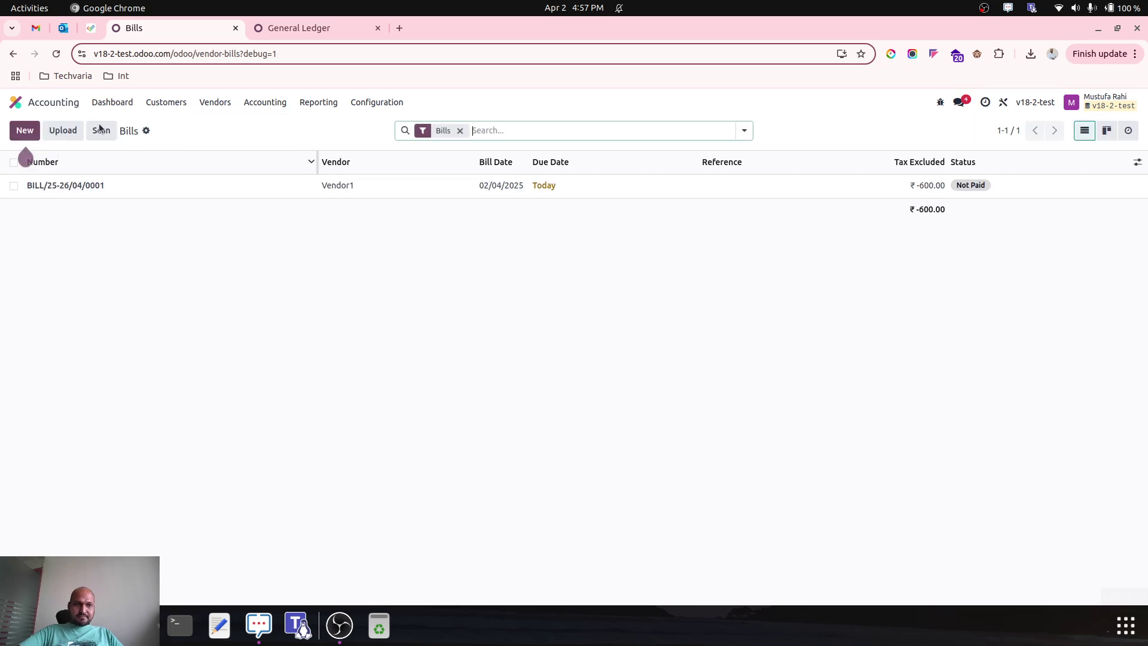
{"action": "left_click", "coordinate": [24, 131]}
Create a new vendor named Freight Service Supplier and assign it to the bill.
{"action": "left_click", "coordinate": [178, 252]}
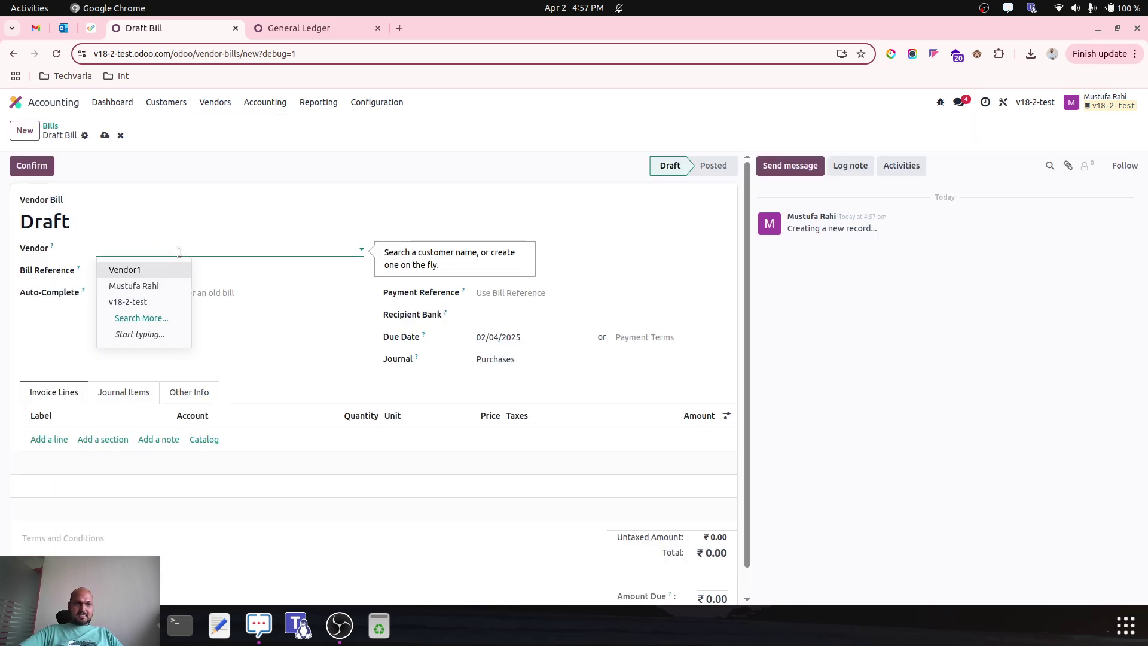
{"action": "type", "text": "F"}
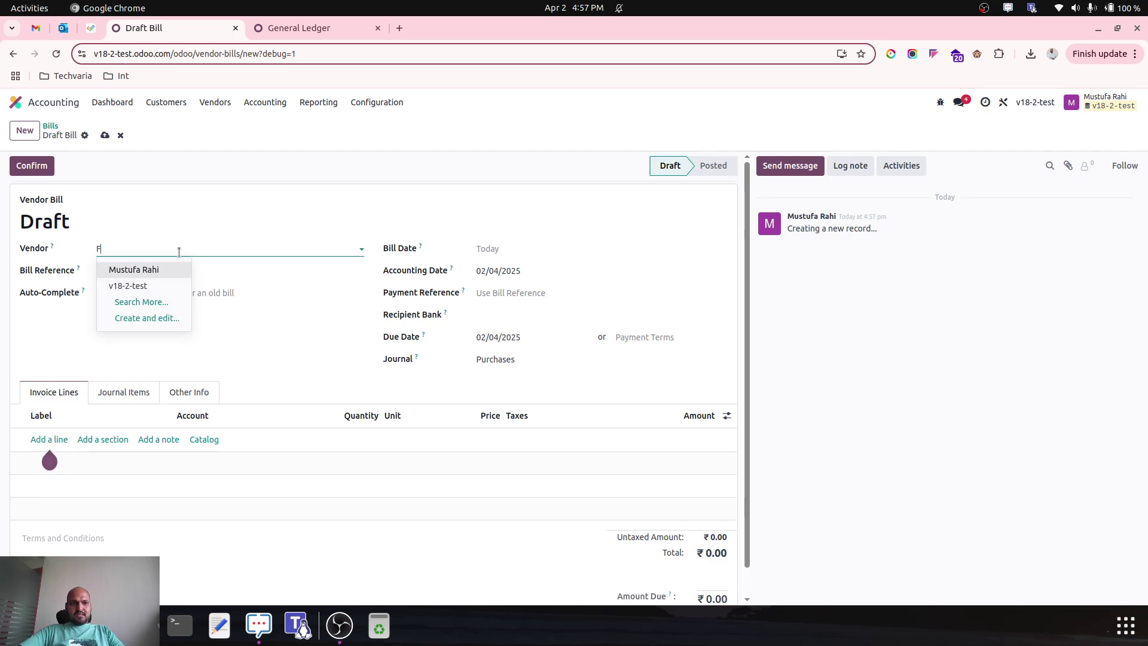
{"action": "type", "text": "reigh"}
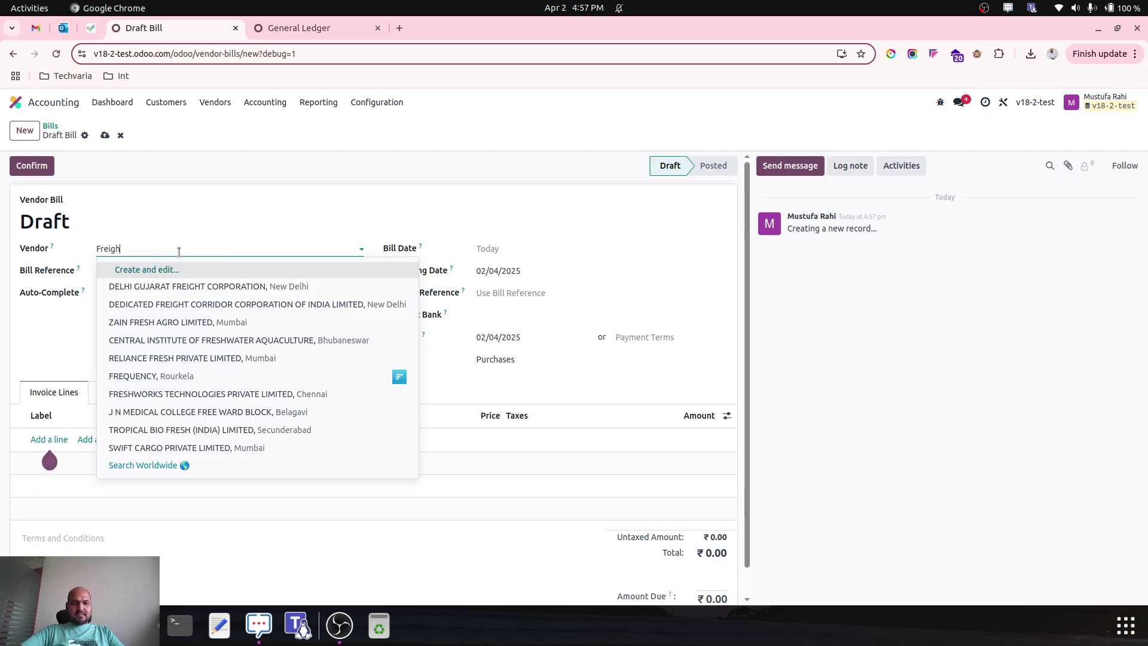
{"action": "type", "text": "t Ser"}
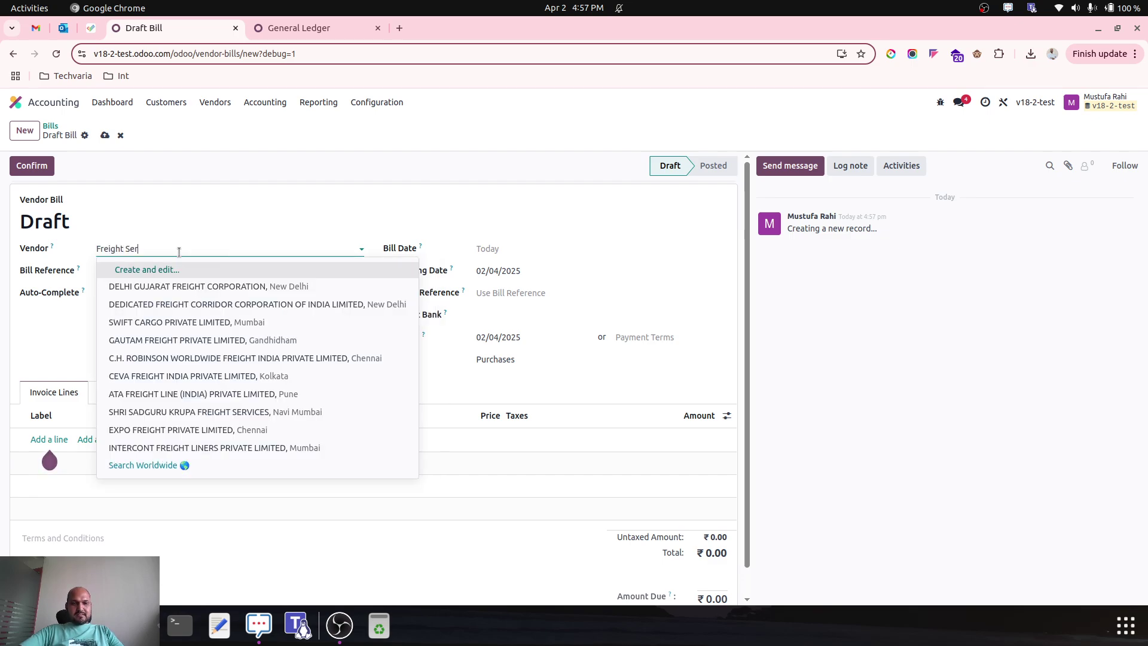
{"action": "type", "text": "vice Supplier"}
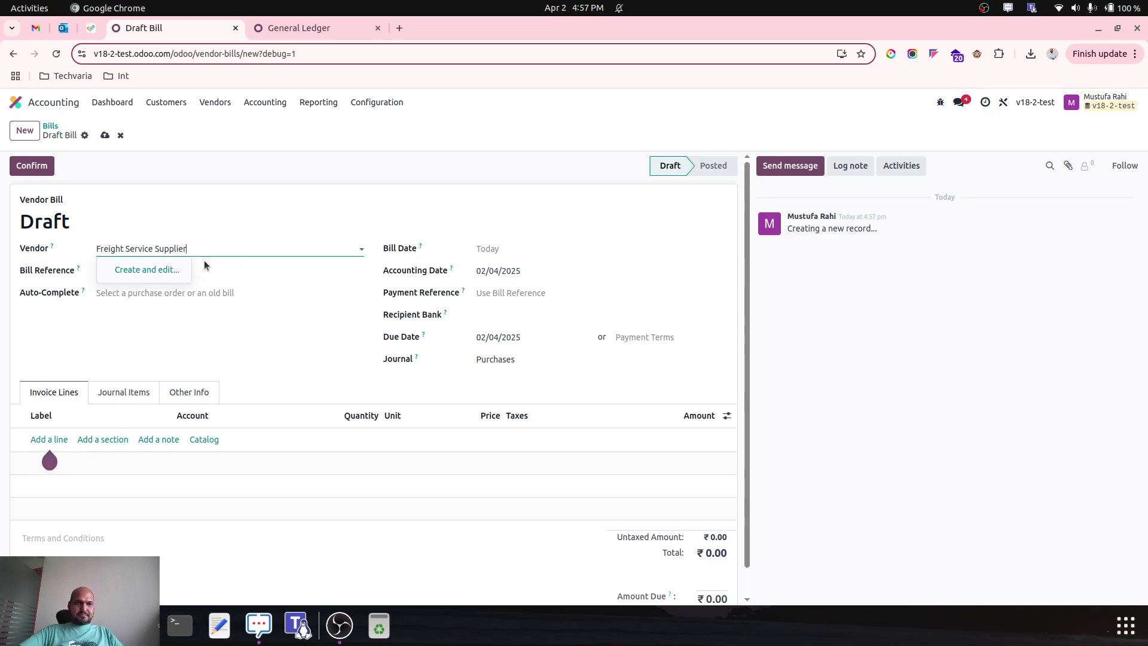
{"action": "left_click", "coordinate": [184, 267]}
{"action": "left_click", "coordinate": [331, 516]}
Add an invoice line, show the Product column and choose Freight Charges as the line's product.
{"action": "left_click", "coordinate": [50, 439]}
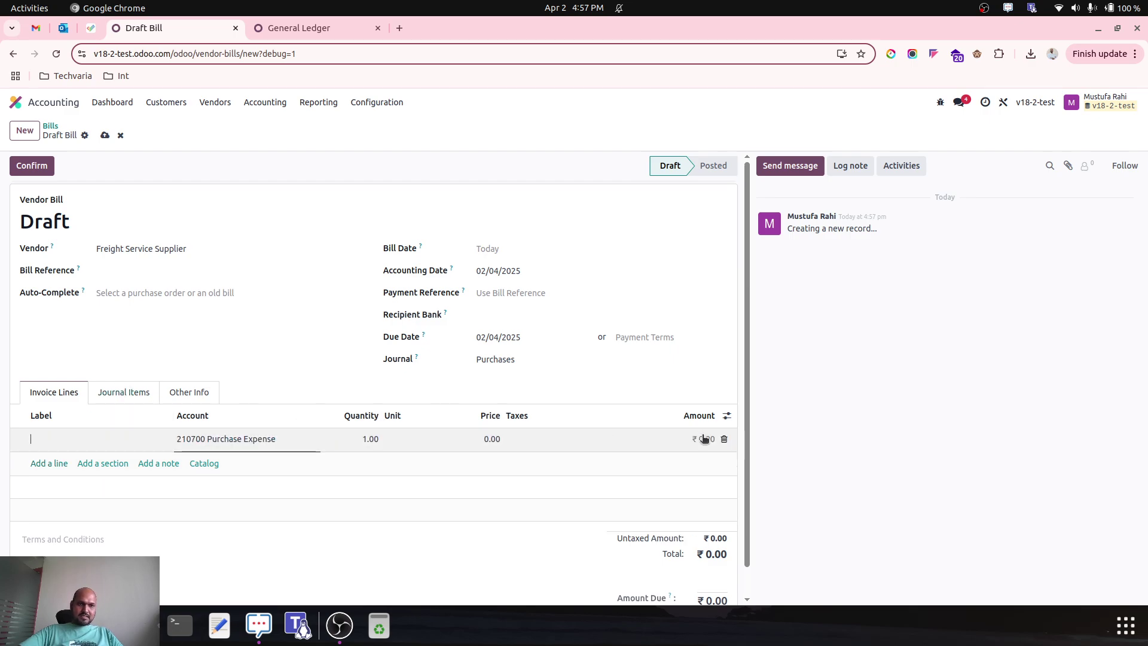
{"action": "left_click", "coordinate": [727, 415]}
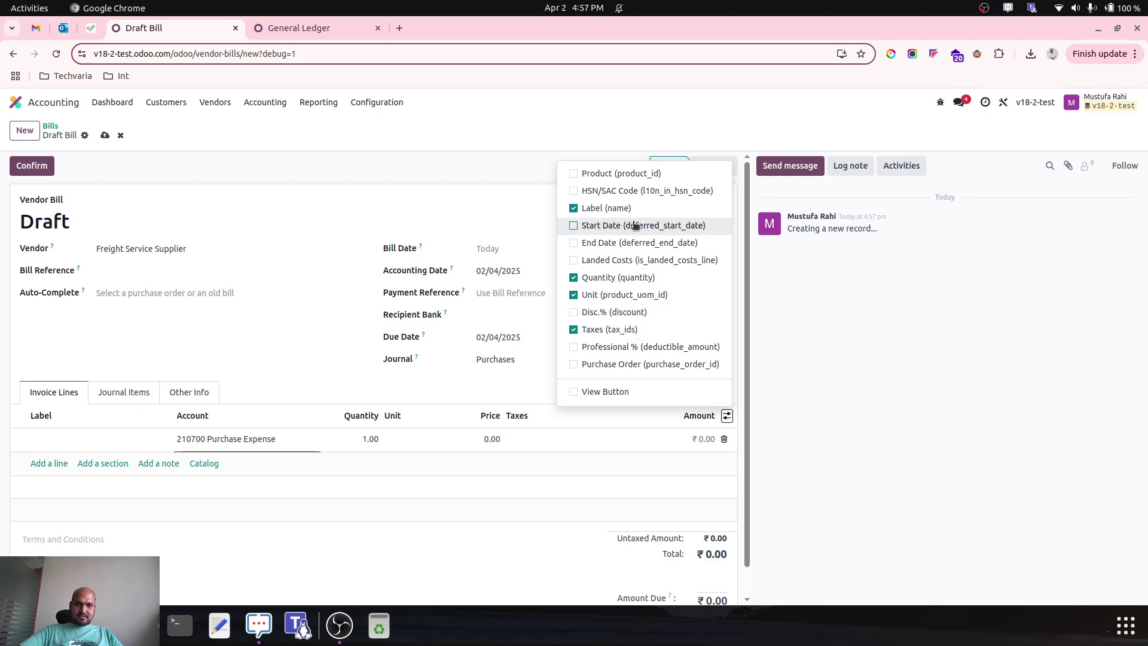
{"action": "left_click", "coordinate": [625, 173]}
{"action": "left_click", "coordinate": [72, 440]}
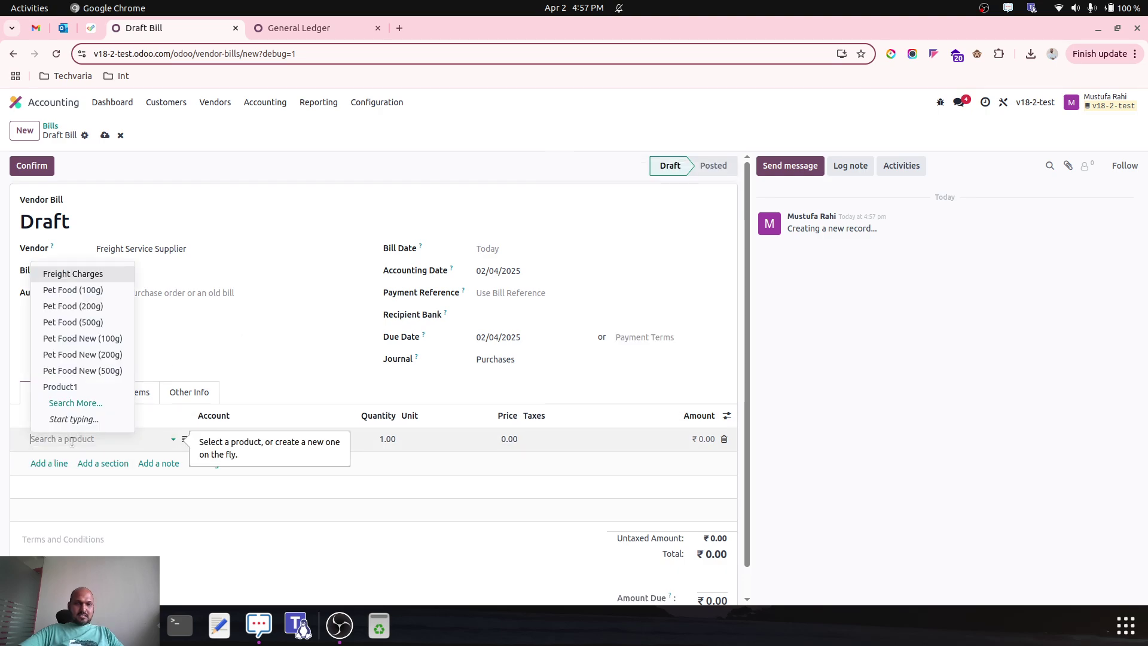
{"action": "type", "text": "fre"}
{"action": "left_click", "coordinate": [95, 372]}
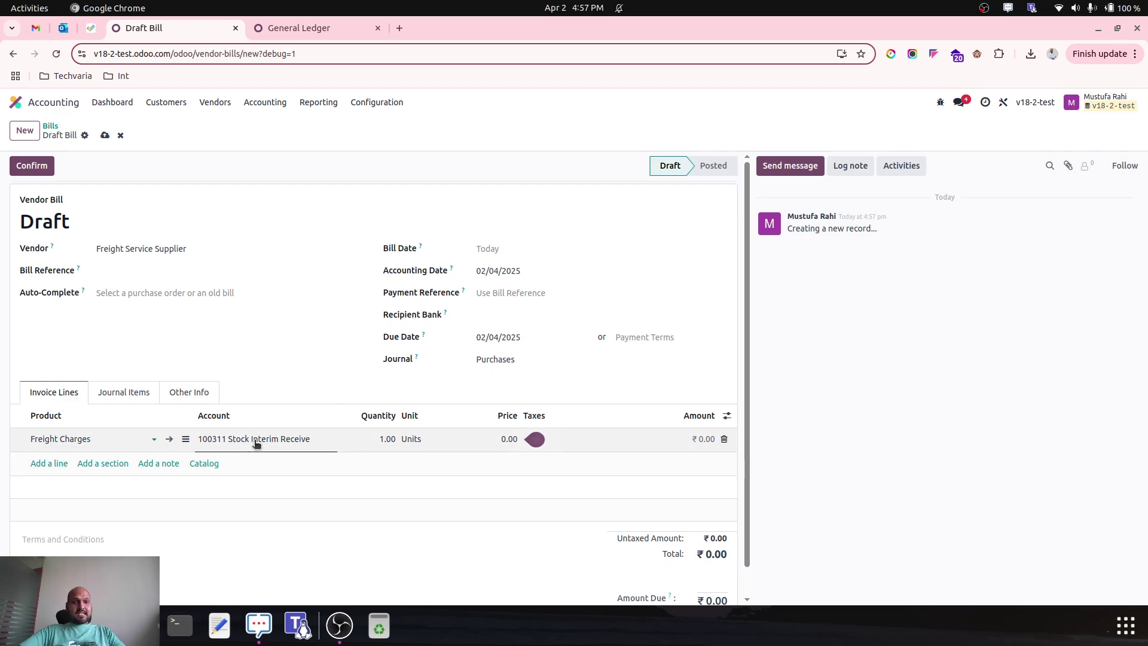
Set the price of the Freight Charges line to 100.
{"action": "left_click", "coordinate": [384, 438]}
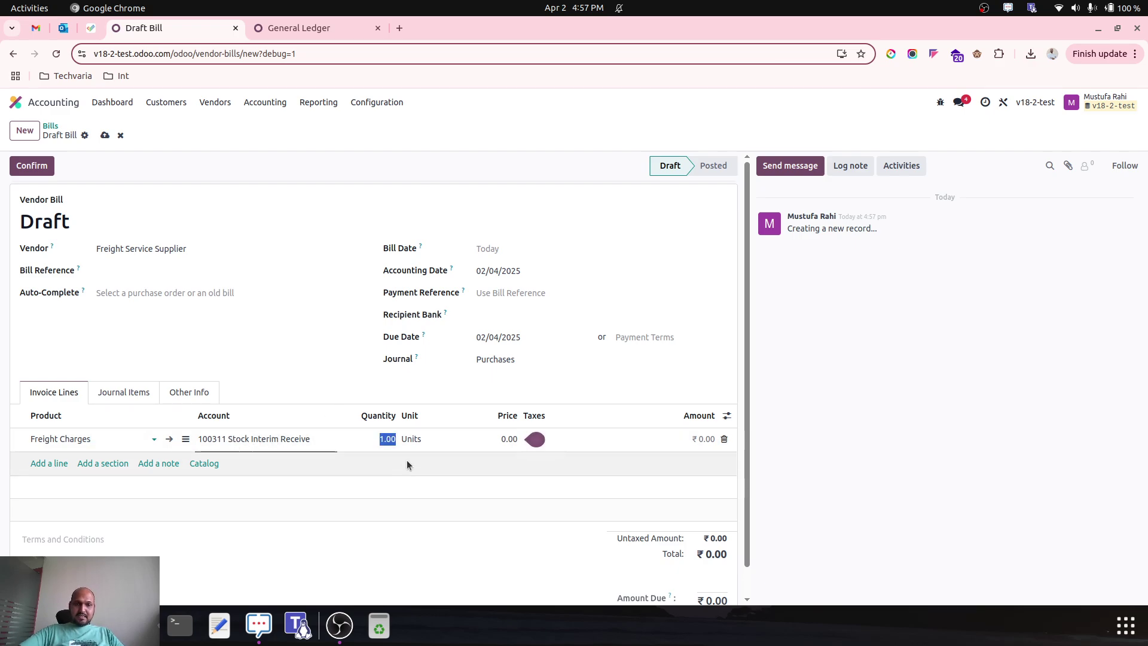
{"action": "left_click", "coordinate": [505, 439]}
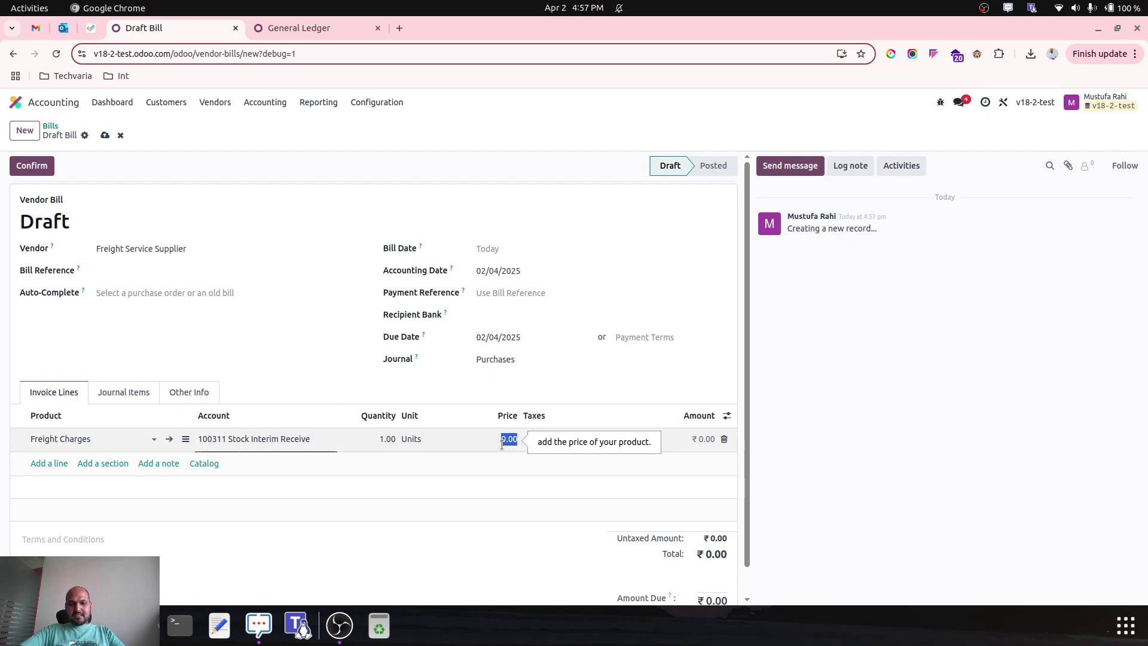
{"action": "type", "text": "1"}
{"action": "left_click", "coordinate": [458, 386]}
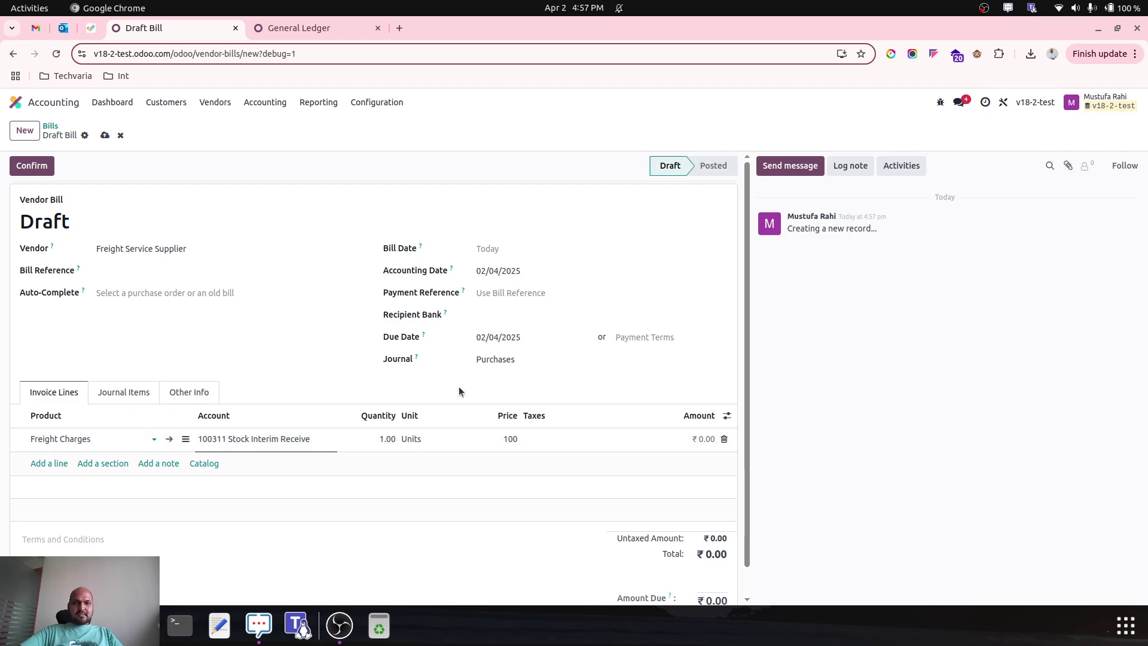
Set the bill date to 02/04/2025 and save the draft freight bill.
{"action": "left_click", "coordinate": [509, 254]}
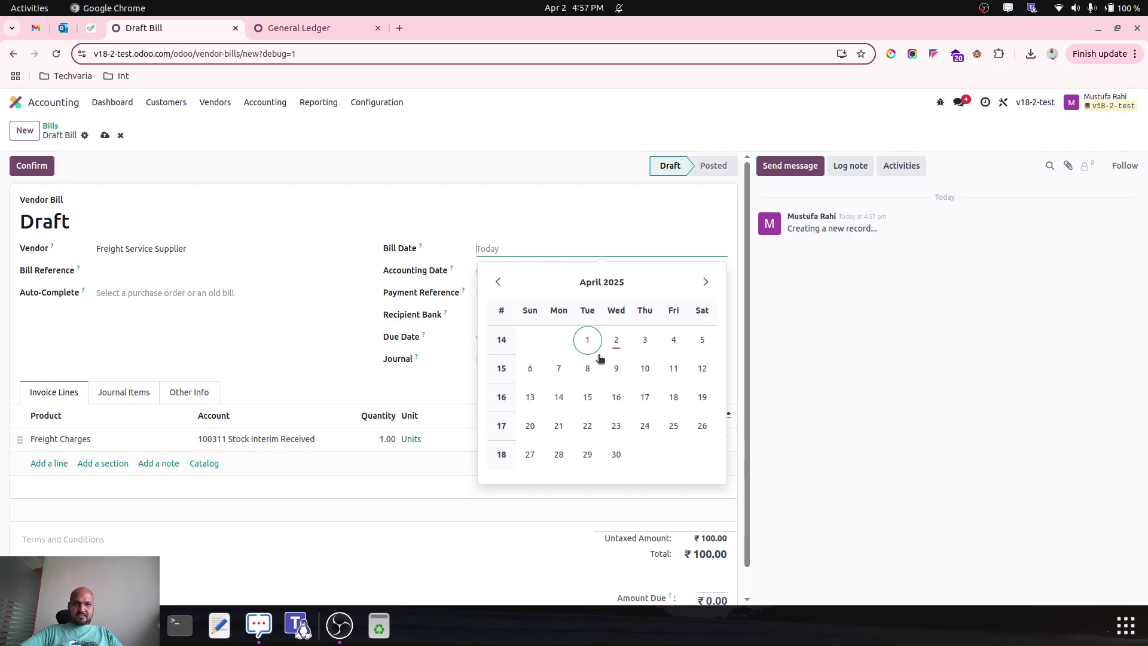
{"action": "left_click", "coordinate": [615, 341]}
{"action": "left_click", "coordinate": [106, 136]}
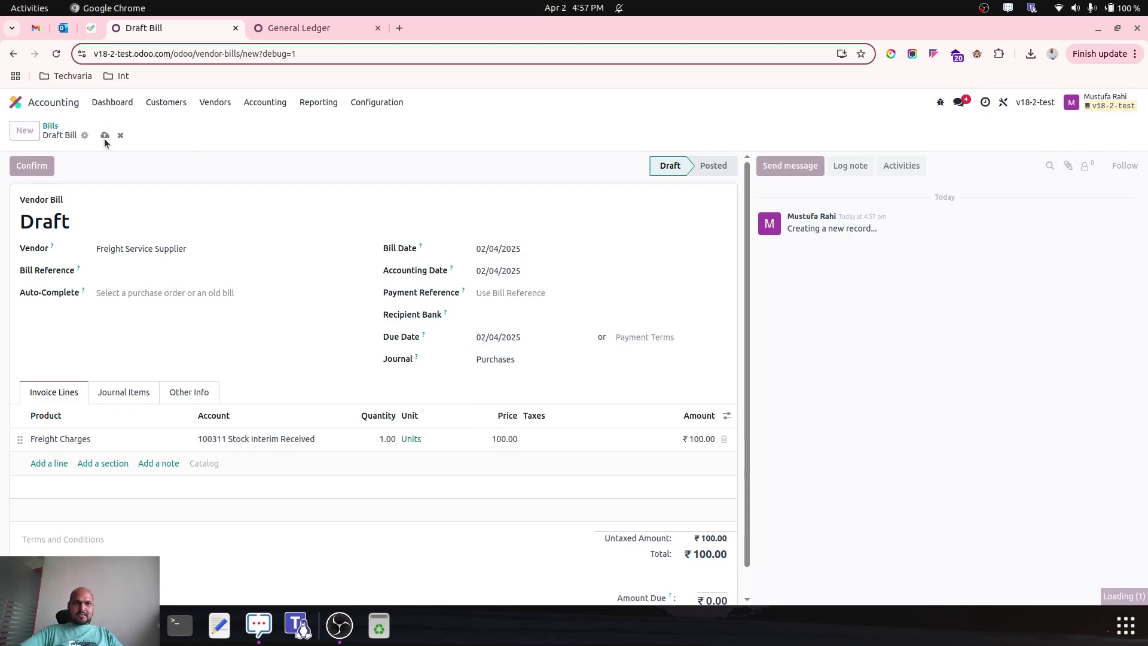
Create a landed cost record from the freight bill and assign transfer WH/IN/00001 to it.
{"action": "left_click", "coordinate": [171, 167]}
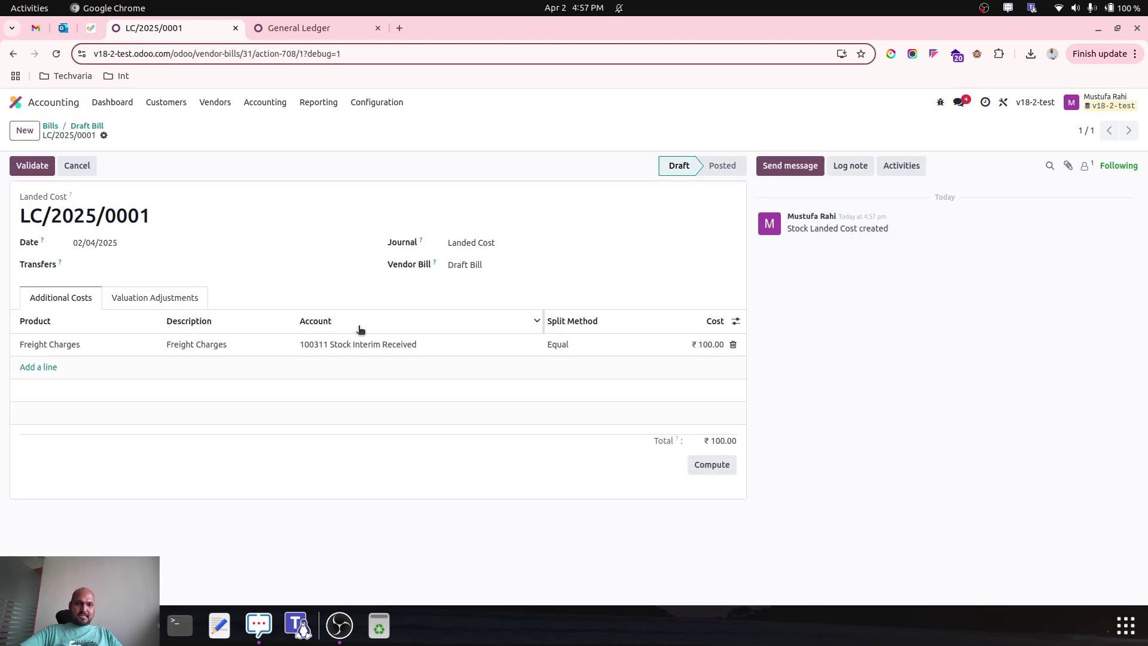
{"action": "left_click", "coordinate": [99, 260]}
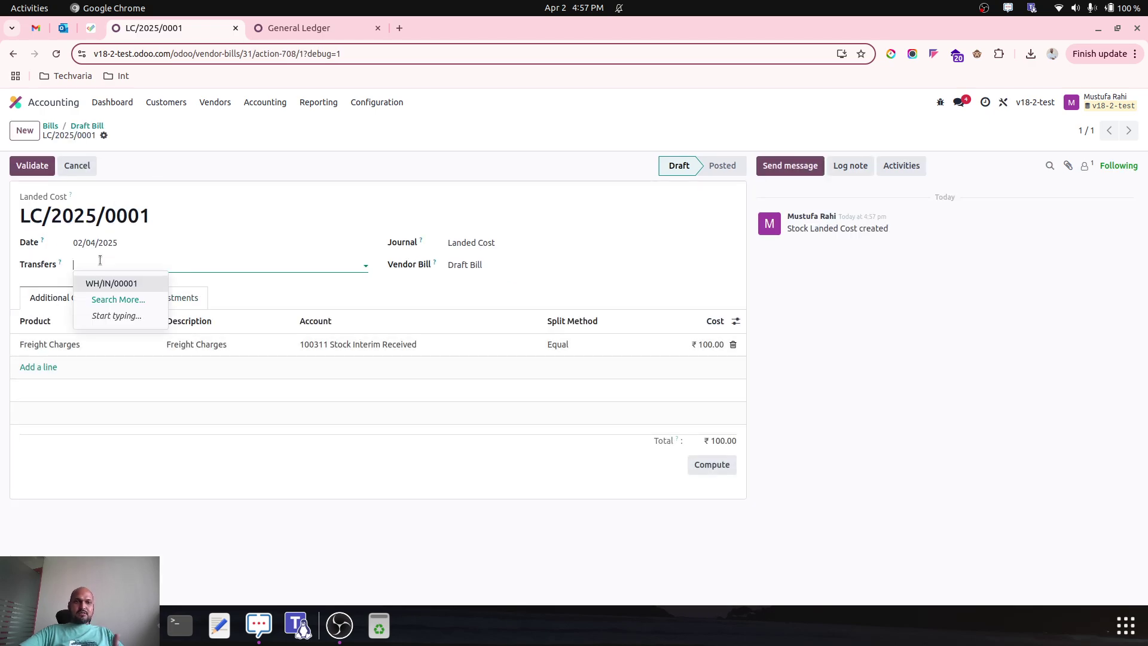
{"action": "left_click", "coordinate": [110, 282]}
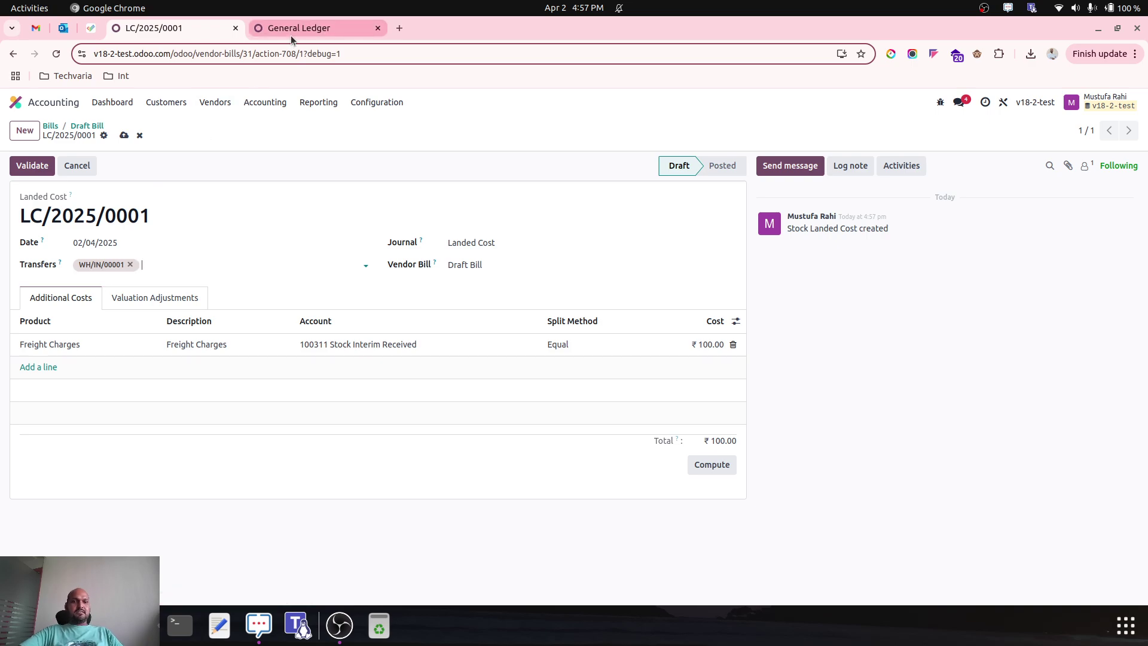
Look up the receipt reference of purchase order P00001 in the General Ledger tab, and return to the landed cost.
{"action": "left_click", "coordinate": [310, 29]}
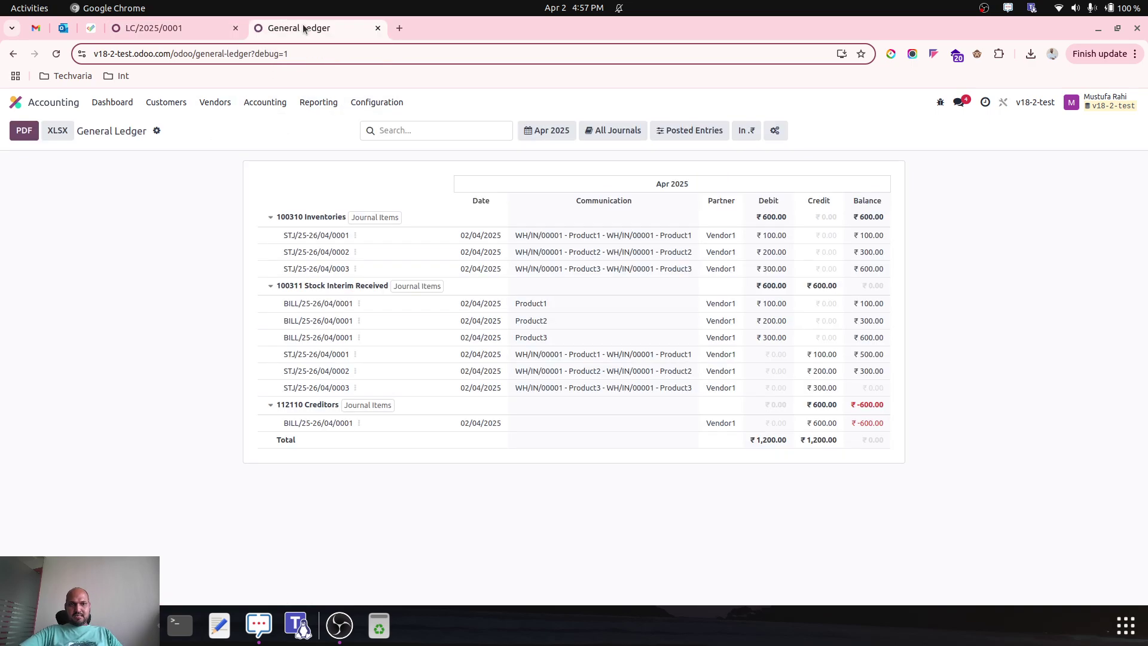
{"action": "left_click", "coordinate": [16, 102]}
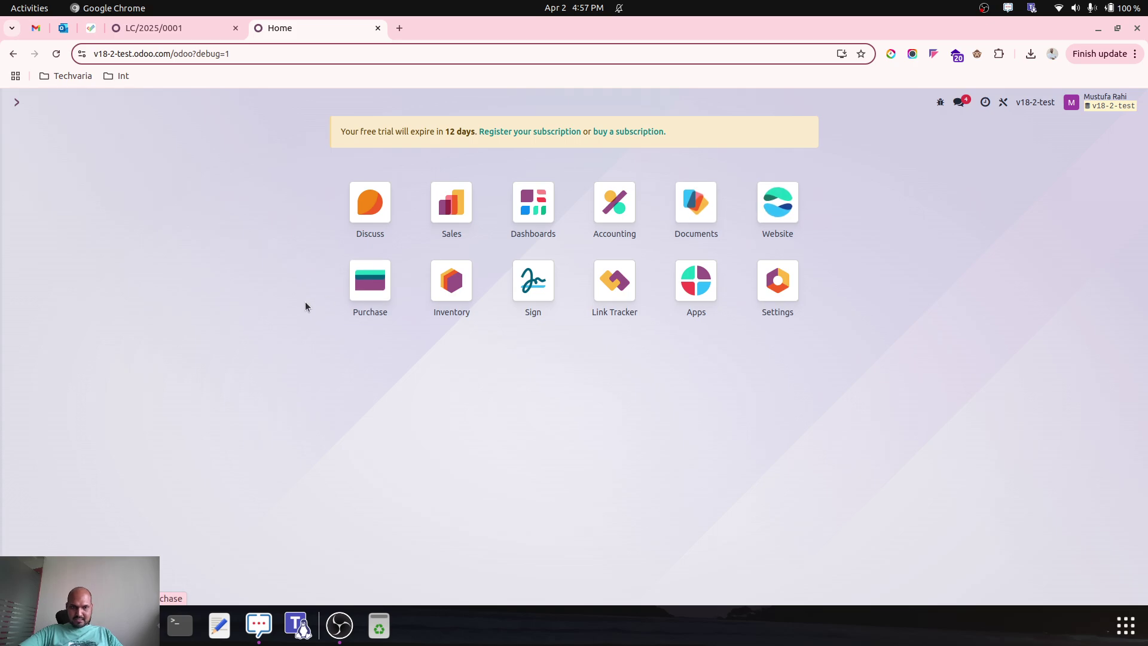
{"action": "left_click", "coordinate": [362, 290]}
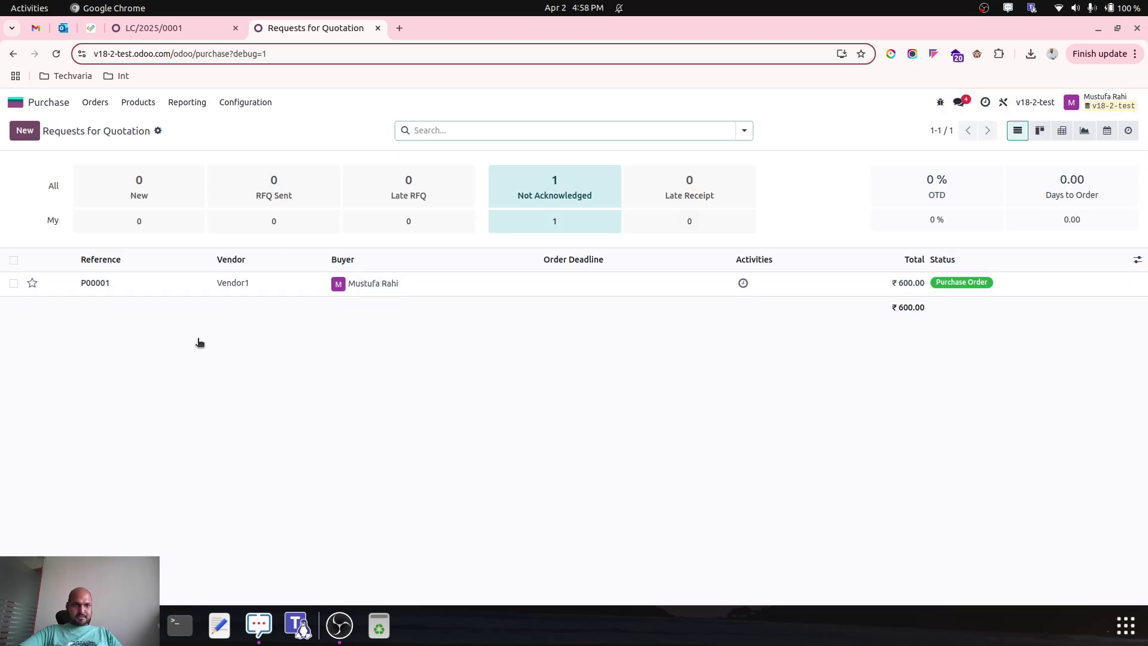
{"action": "left_click", "coordinate": [262, 283]}
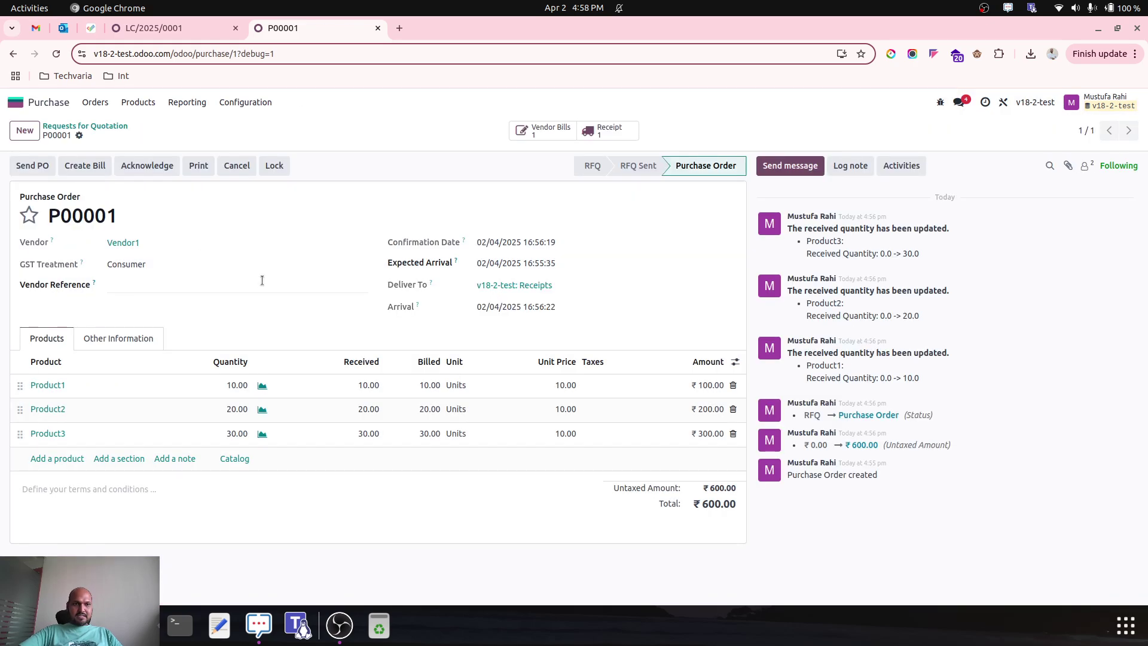
{"action": "left_click", "coordinate": [607, 130]}
{"action": "left_click_drag", "start_coordinate": [53, 205], "coordinate": [172, 199]}
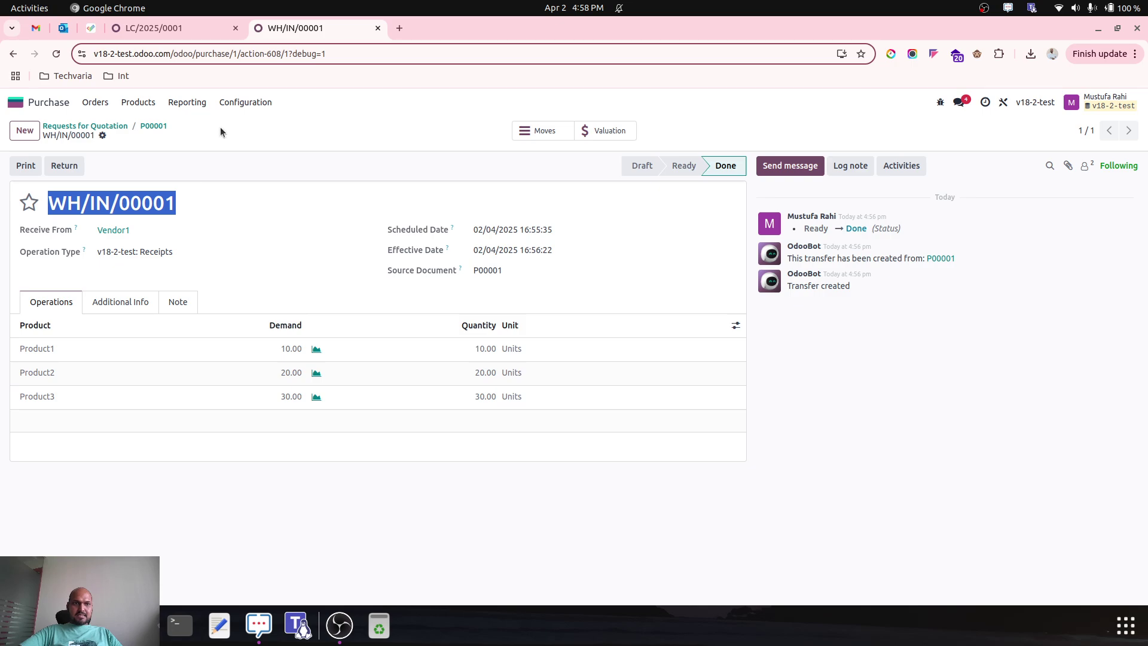
{"action": "left_click", "coordinate": [174, 35]}
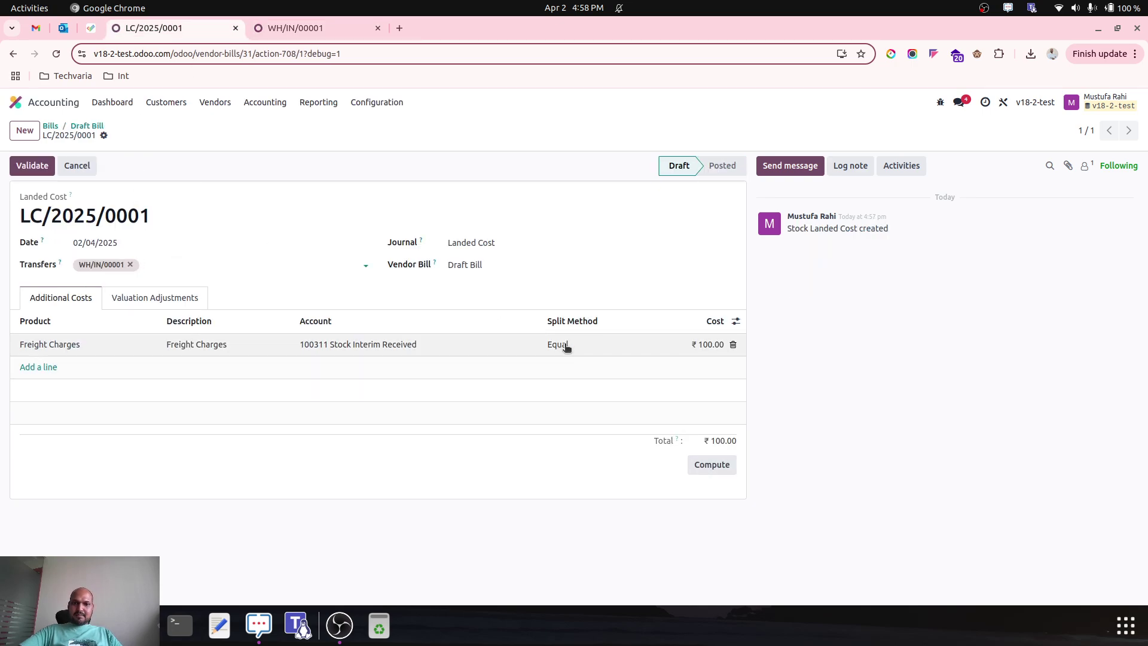
Compute the landed cost split and examine the valuation adjustments for the three products.
{"action": "left_click", "coordinate": [709, 465]}
{"action": "left_click", "coordinate": [139, 299]}
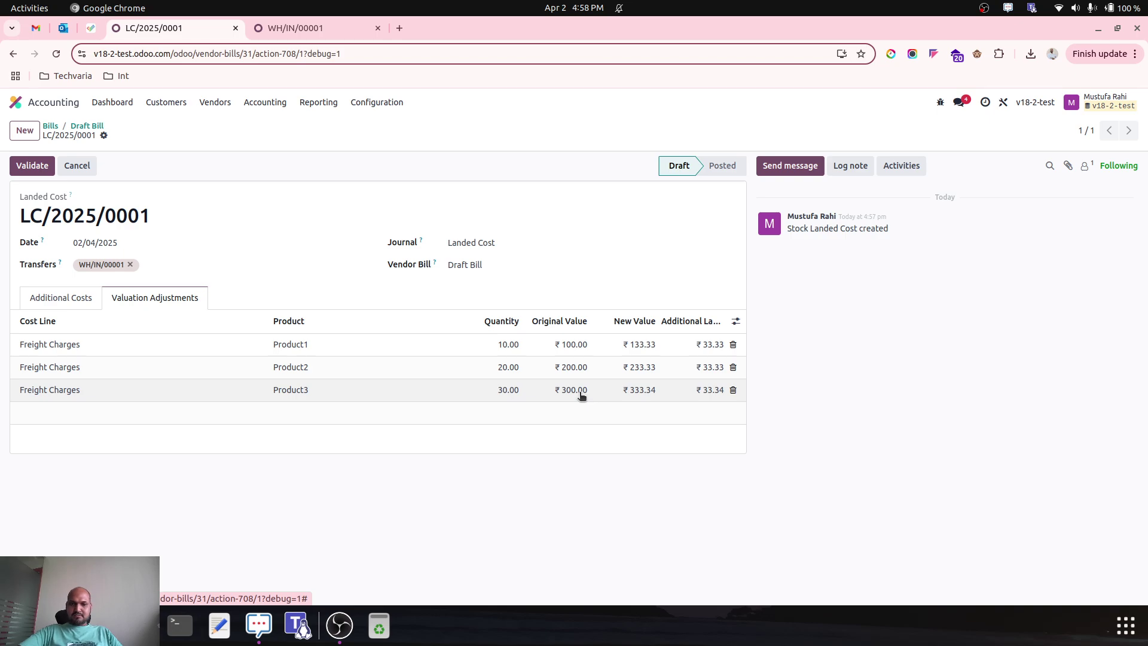
{"action": "left_click", "coordinate": [644, 399]}
{"action": "left_click", "coordinate": [641, 431]}
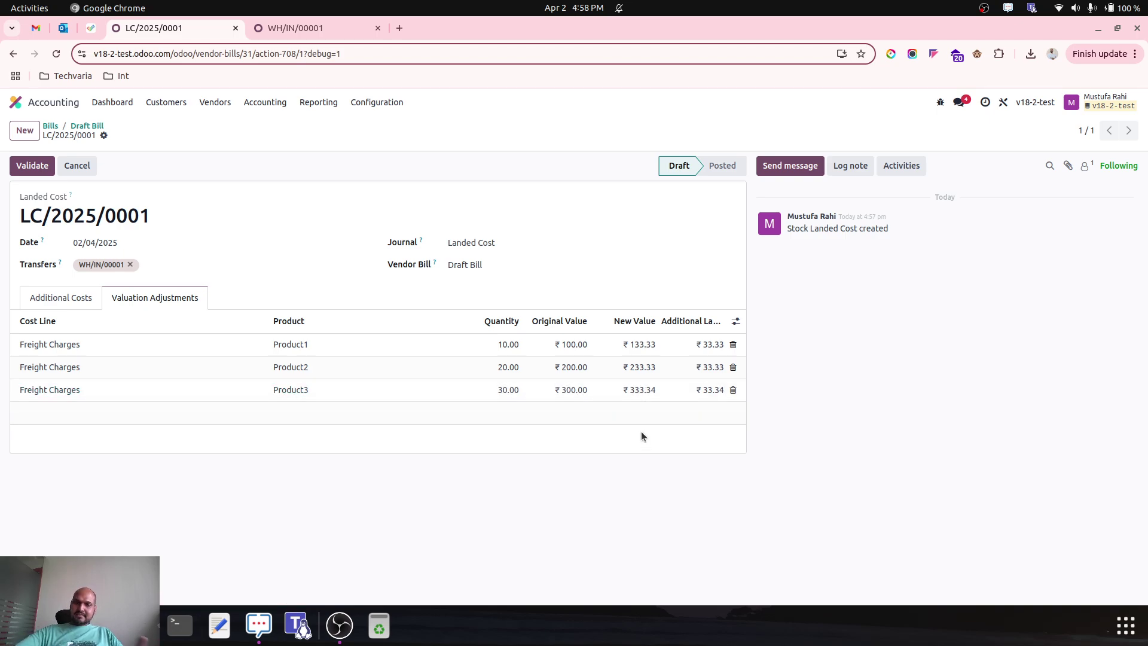
Examine the freight line's Equal split method and cost against the valuation adjustments of the three products.
{"action": "left_click", "coordinate": [58, 303]}
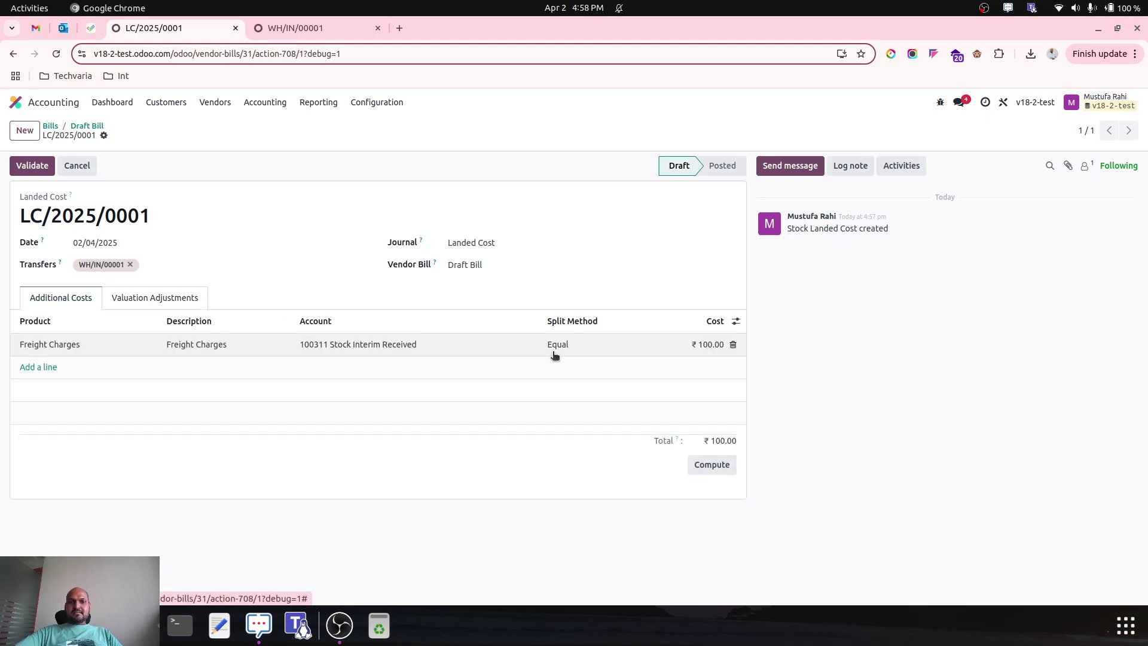
{"action": "left_click", "coordinate": [587, 346]}
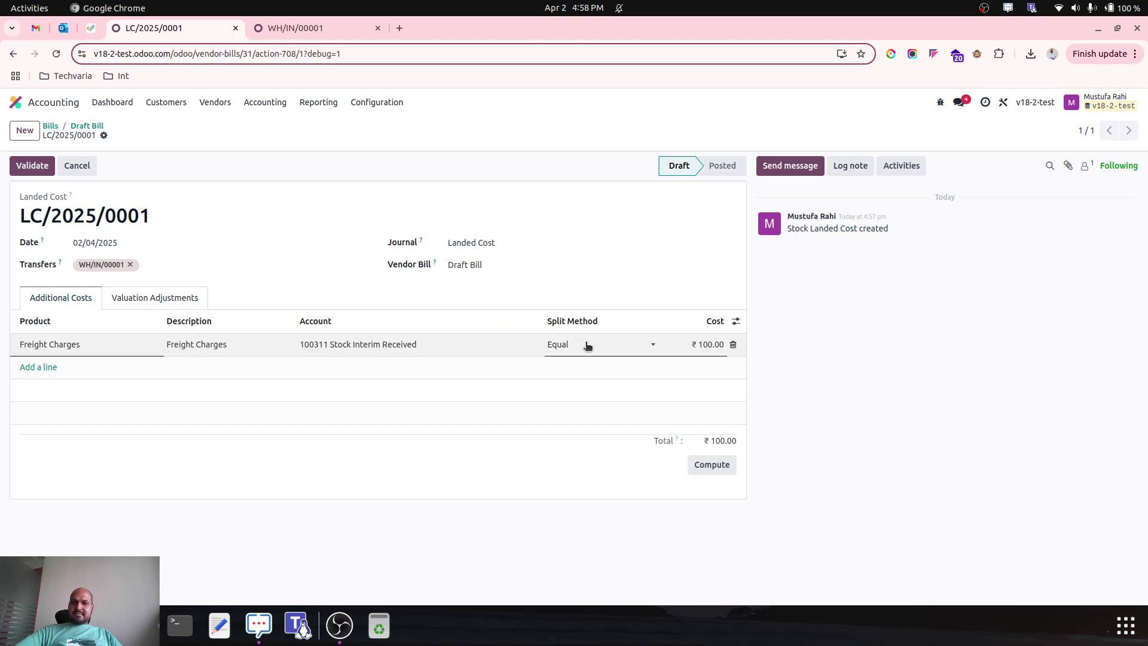
{"action": "left_click", "coordinate": [521, 288]}
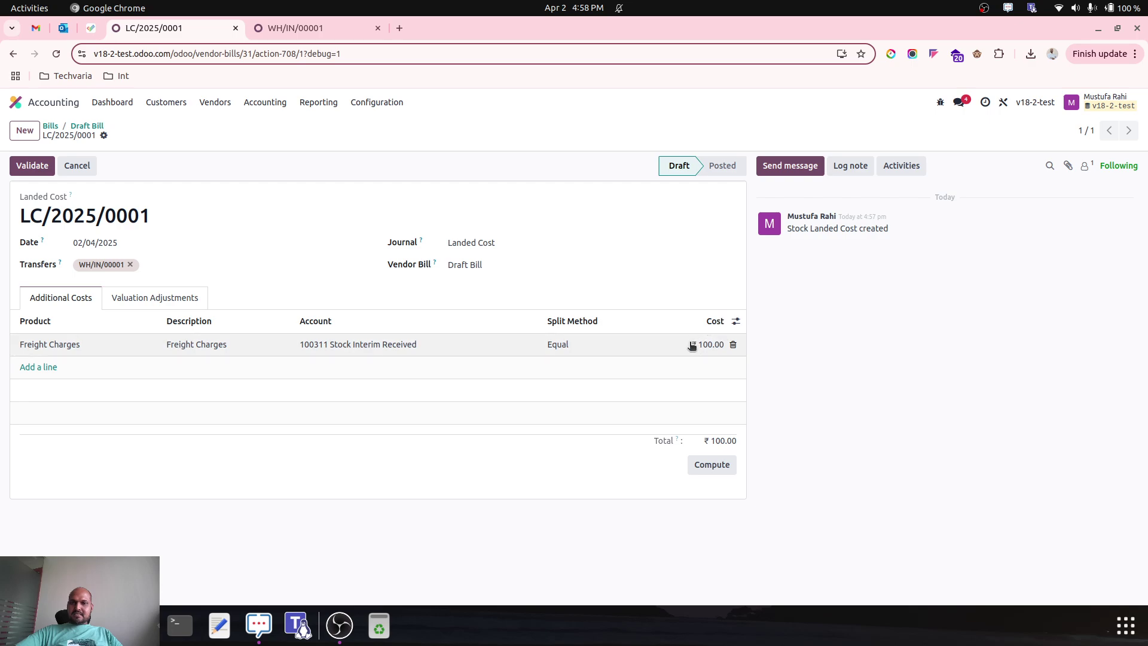
{"action": "left_click", "coordinate": [172, 297]}
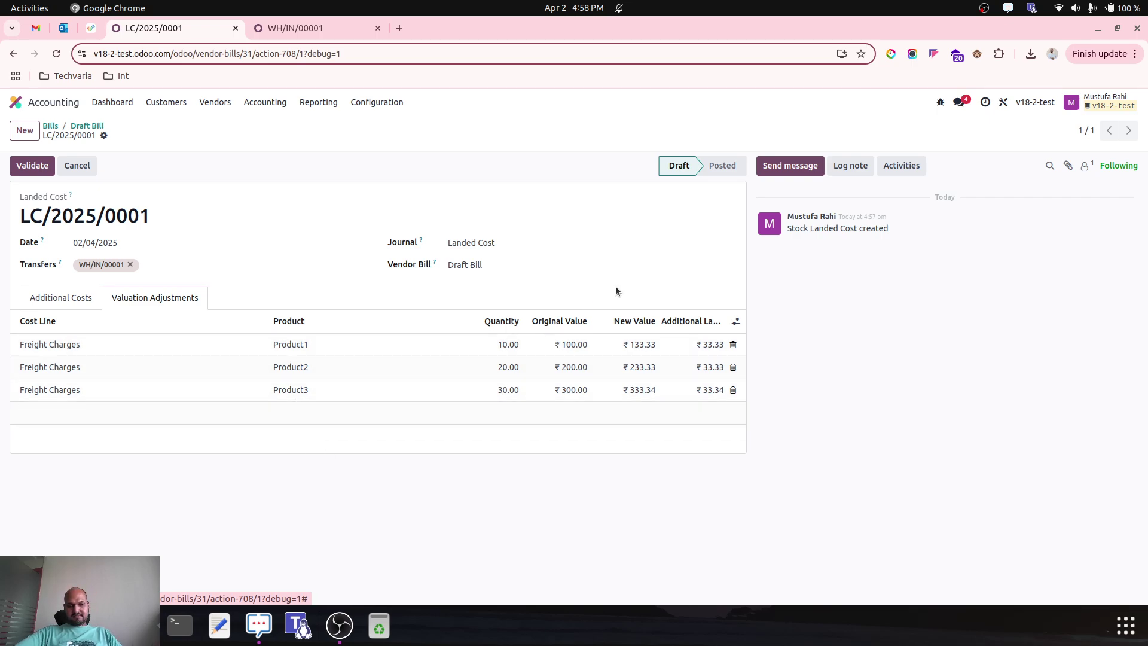
{"action": "left_click", "coordinate": [60, 297]}
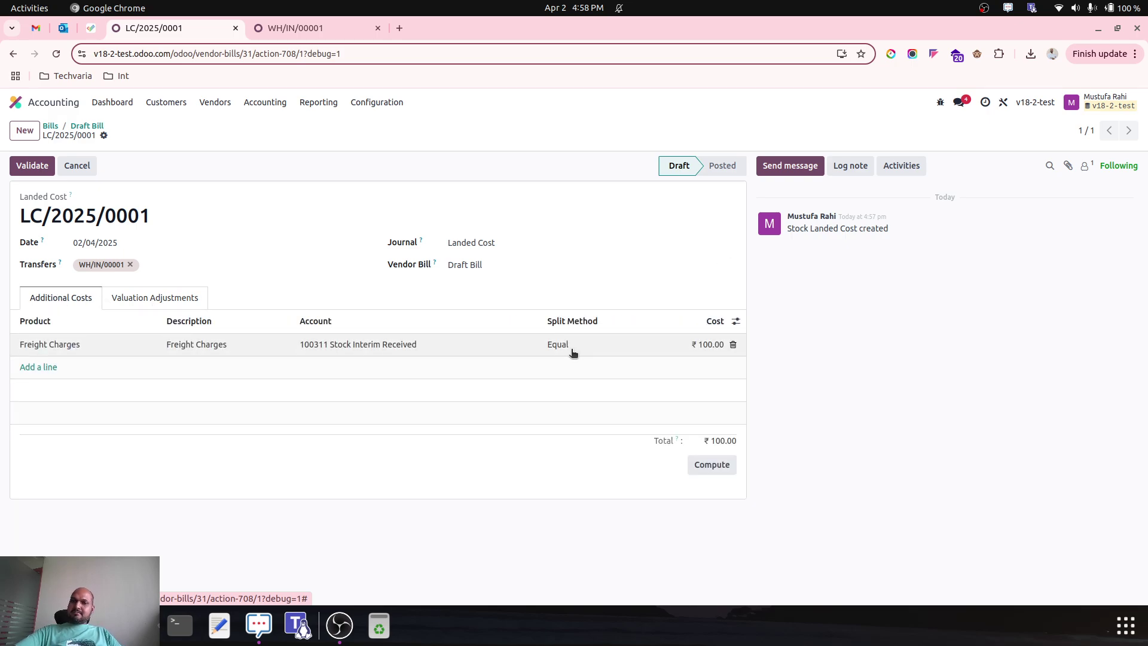
{"action": "left_click", "coordinate": [190, 296]}
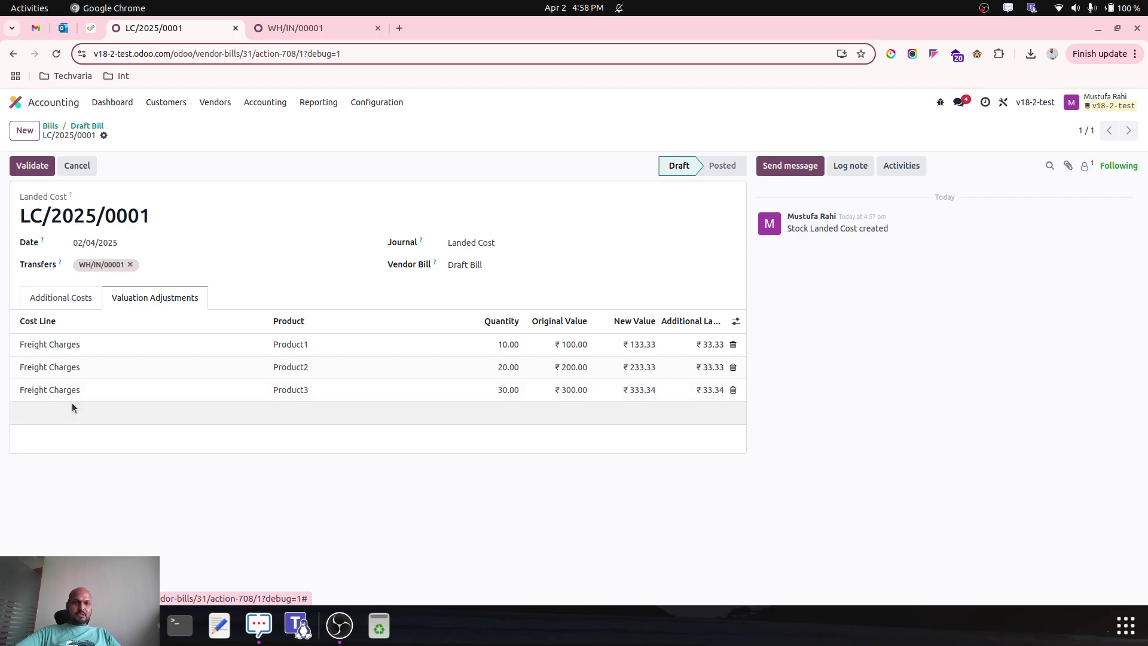
{"action": "left_click", "coordinate": [82, 303]}
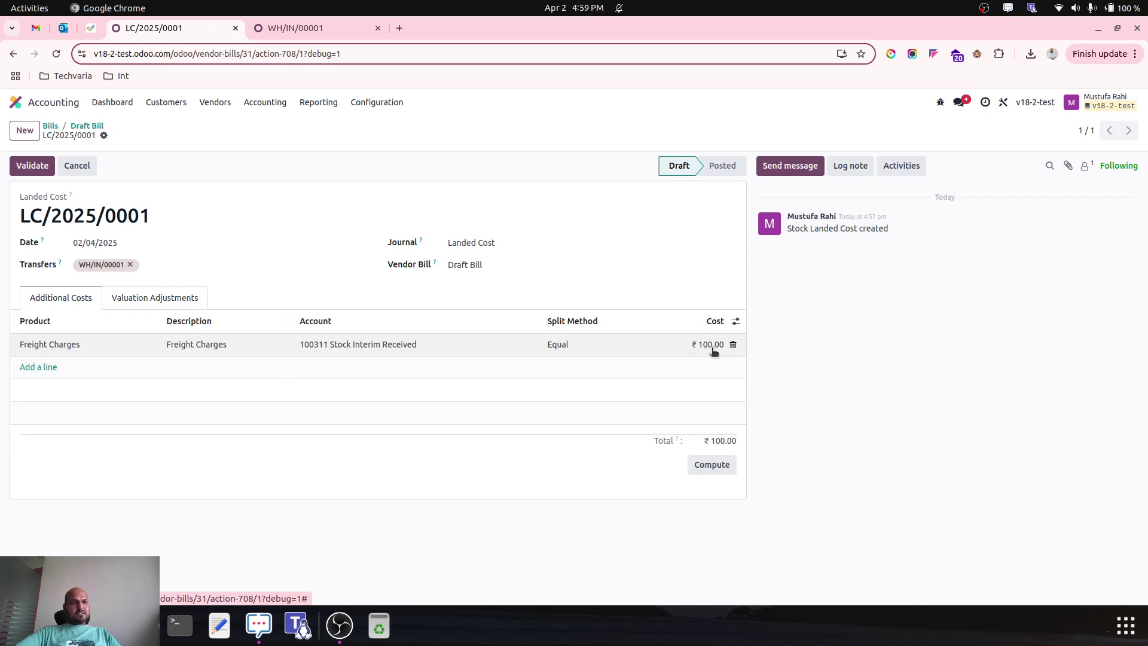
{"action": "left_click", "coordinate": [178, 294]}
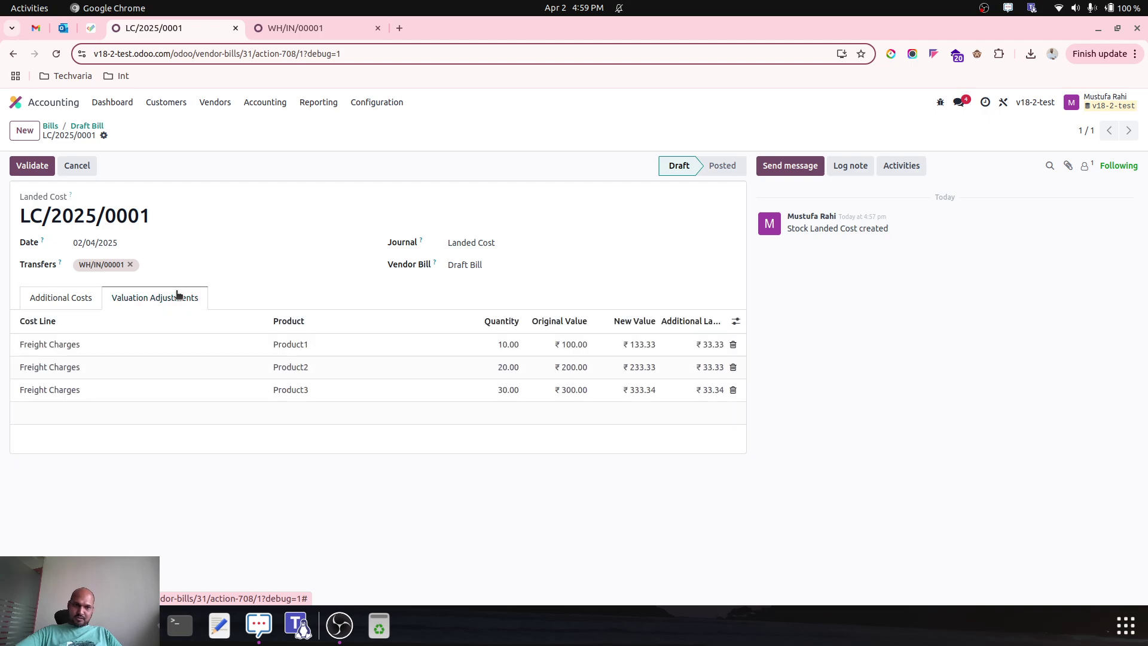
Set the freight charge's split method to By Quantity, recompute the landed cost, and open the valuation adjustments.
{"action": "left_click", "coordinate": [71, 302]}
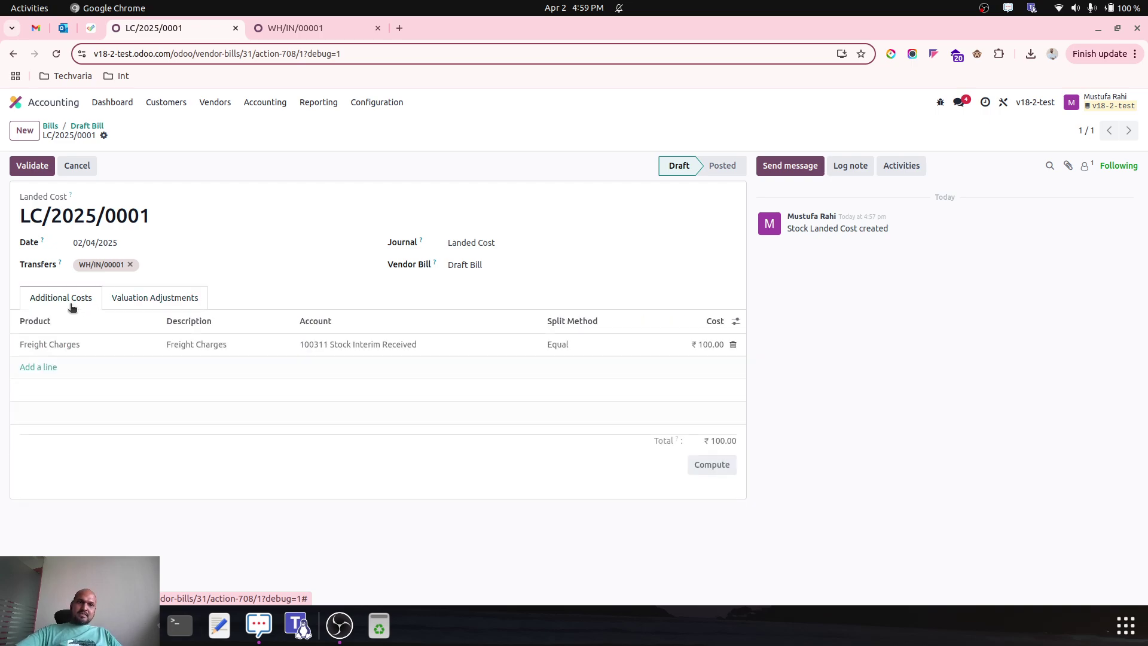
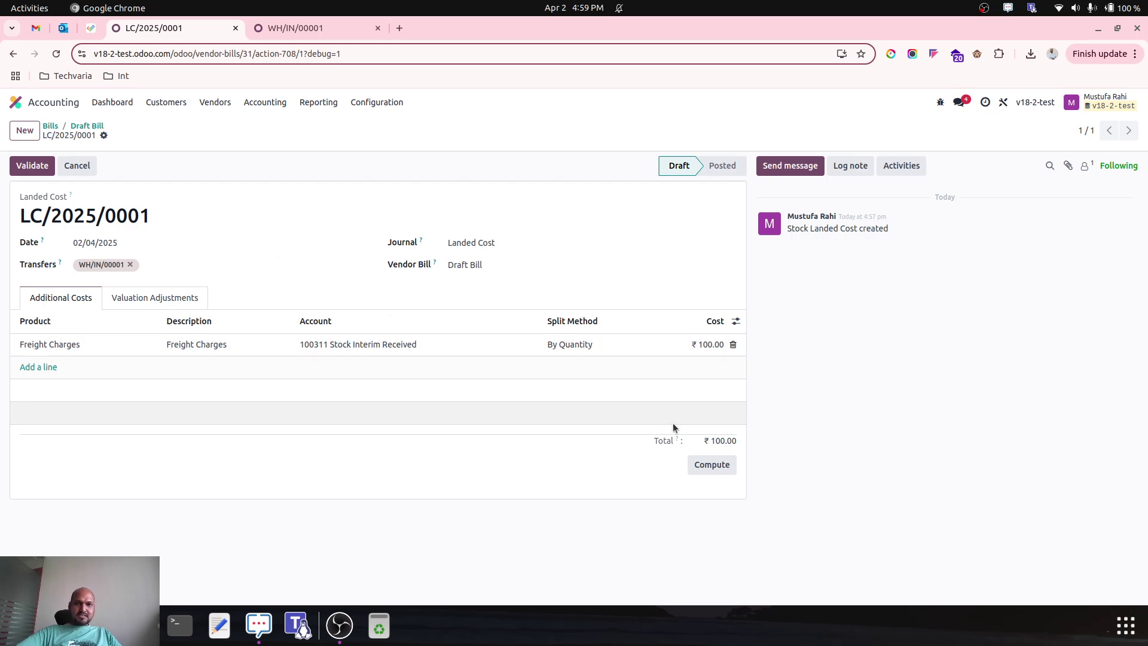
{"action": "left_click", "coordinate": [712, 464]}
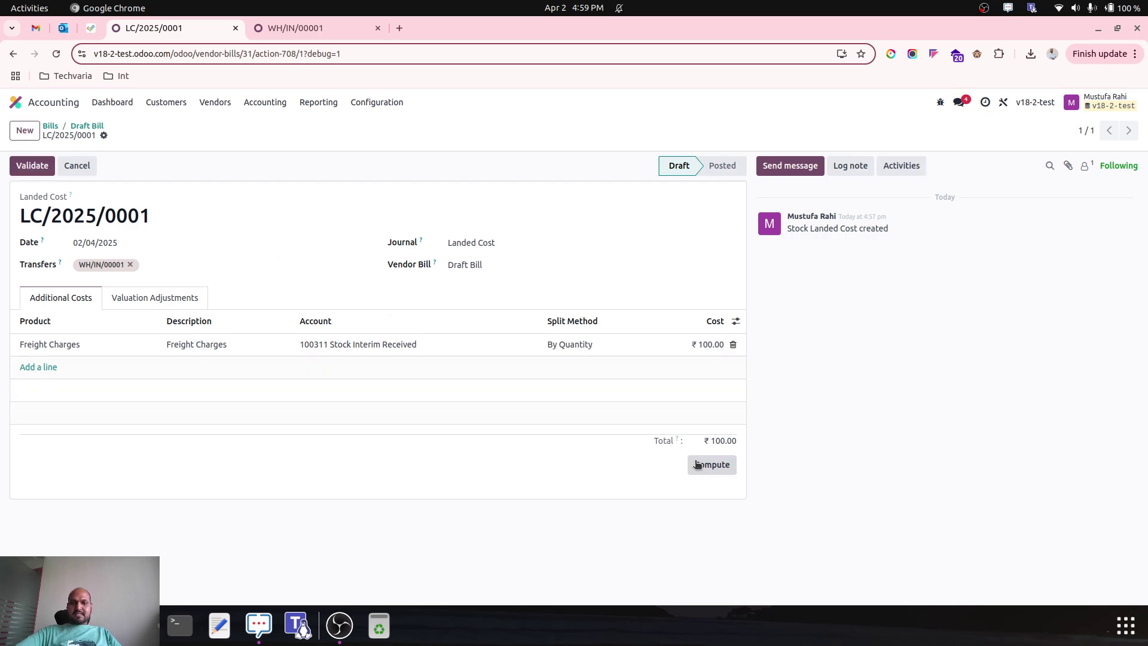
{"action": "left_click", "coordinate": [193, 296]}
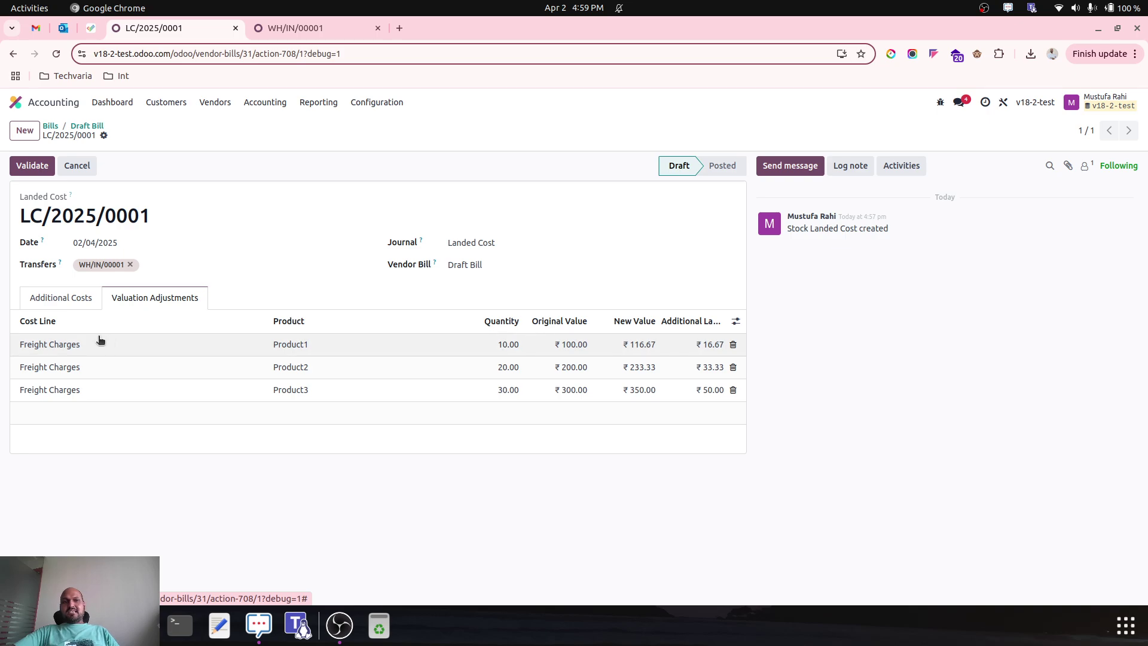
Compare the freight cost line with the per-product valuation adjustments under the By Quantity split.
{"action": "left_click", "coordinate": [61, 298]}
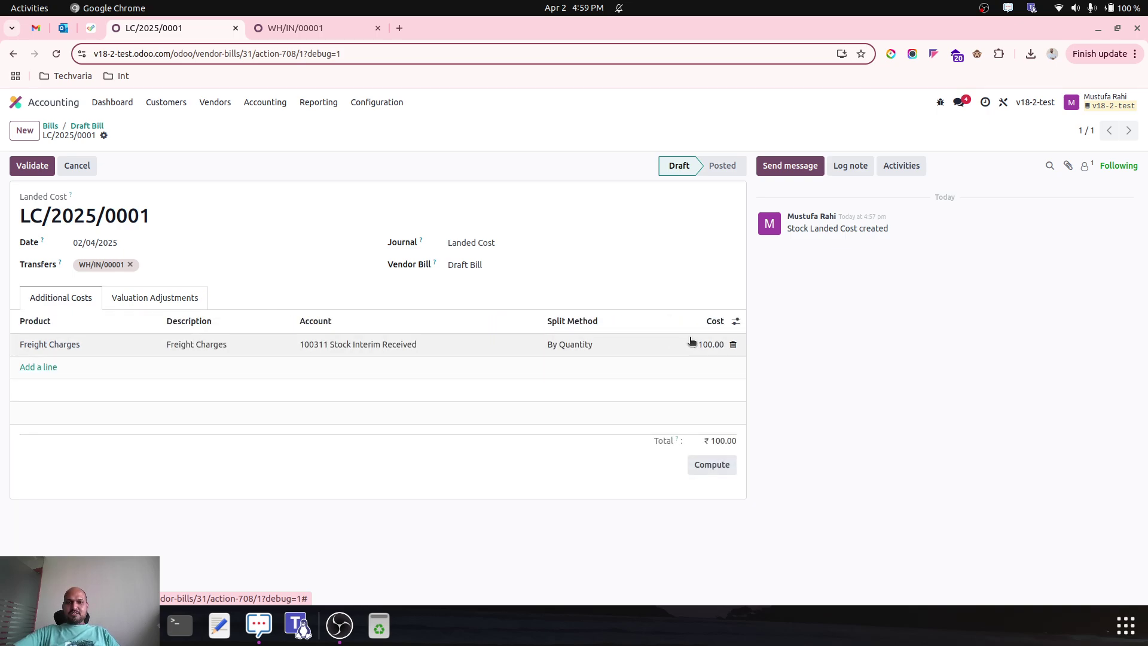
{"action": "left_click", "coordinate": [203, 299]}
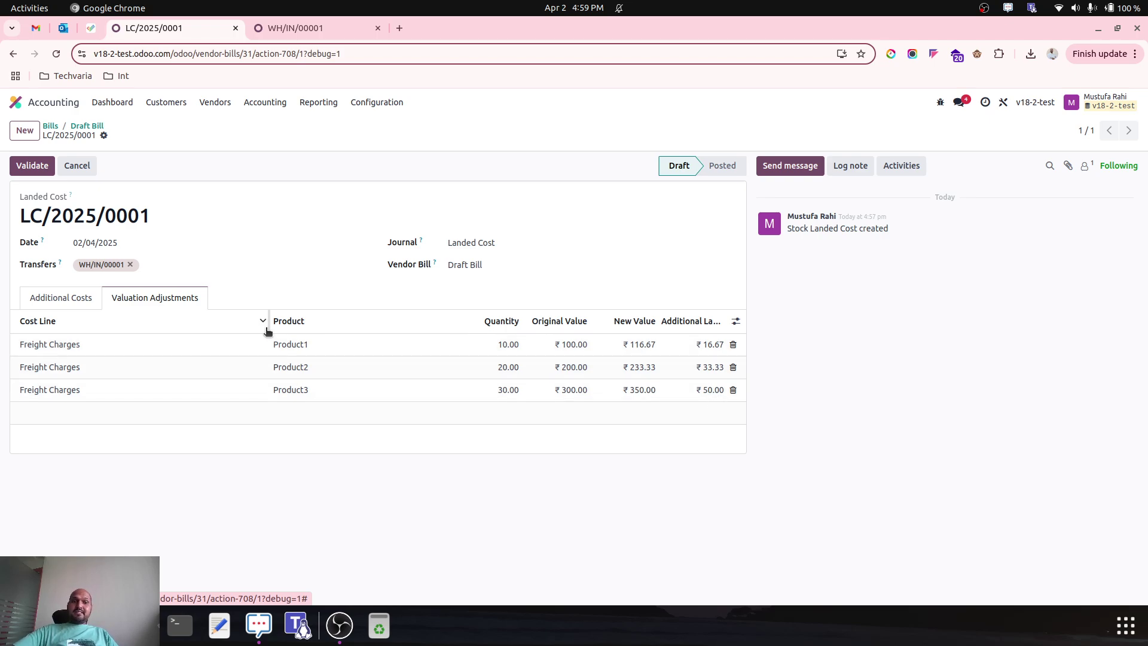
{"action": "left_click", "coordinate": [72, 298]}
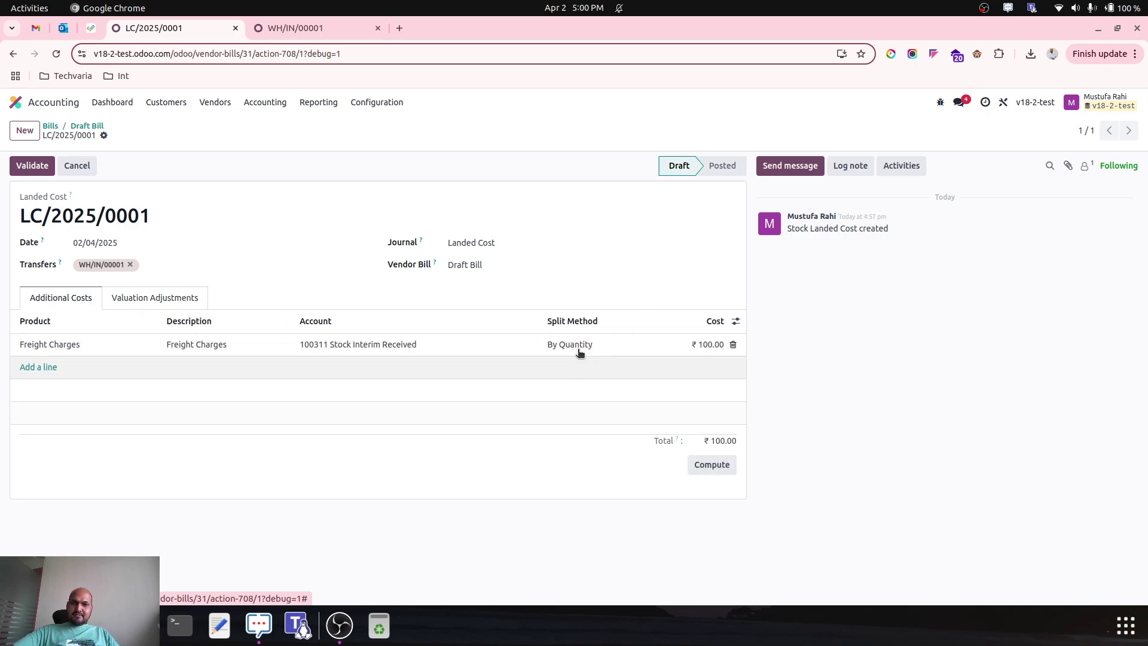
{"action": "left_click", "coordinate": [187, 307]}
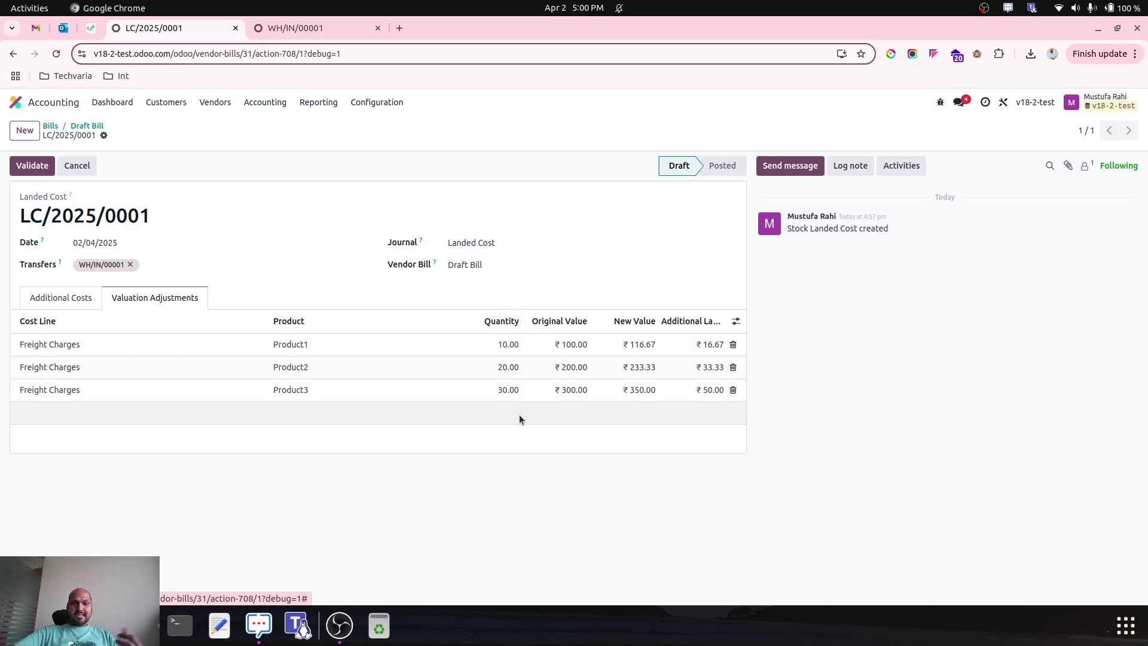
{"action": "left_click", "coordinate": [78, 297]}
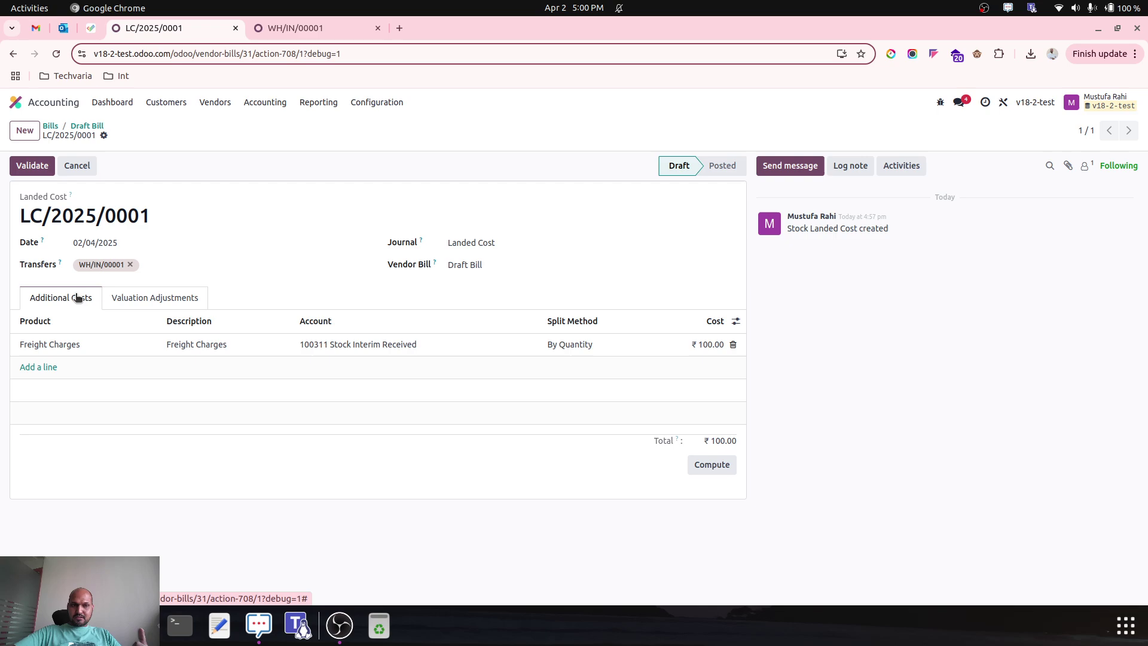
{"action": "left_click", "coordinate": [128, 297]}
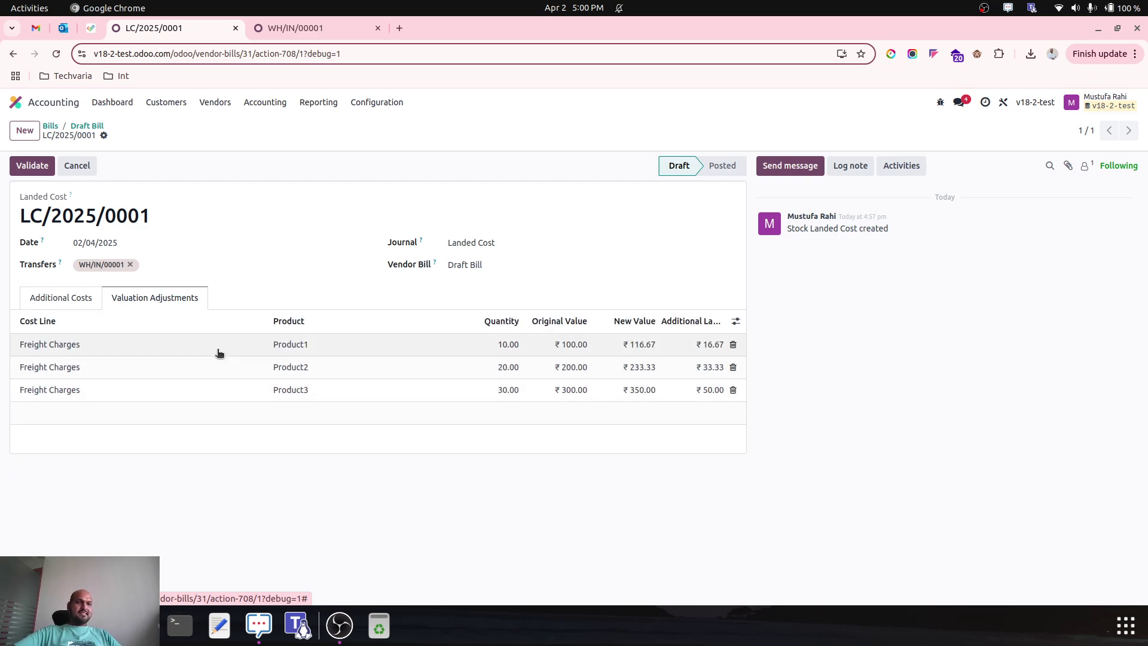
Change the freight charge's split method to By Current Cost, recompute the landed cost, and review the valuation adjustments.
{"action": "left_click", "coordinate": [76, 298]}
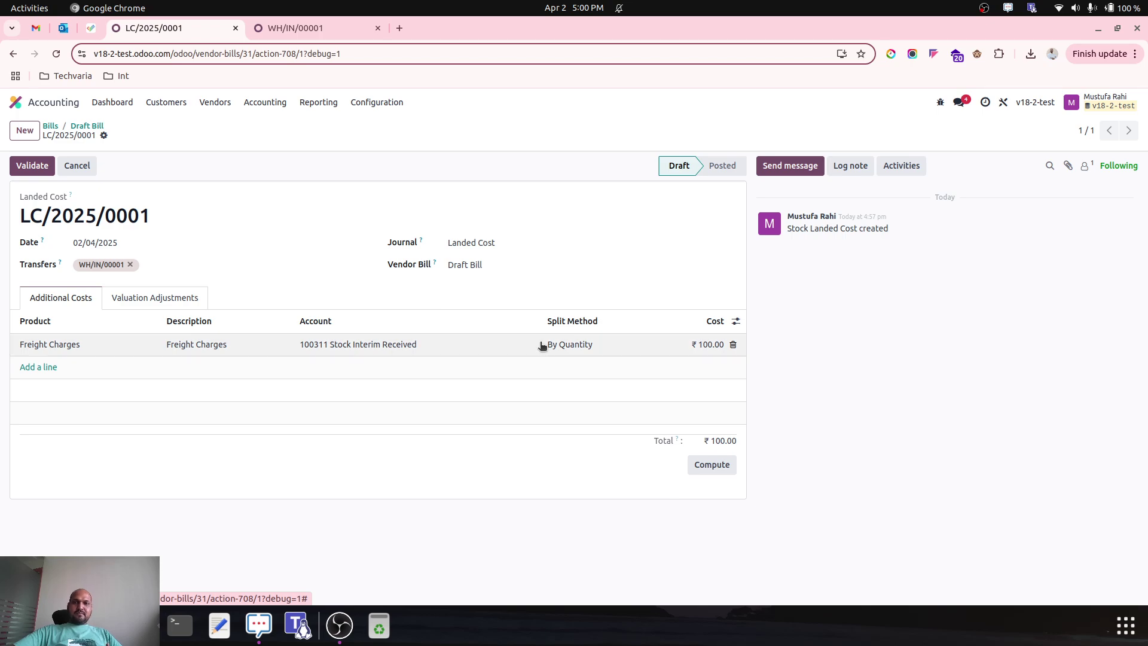
{"action": "left_click", "coordinate": [566, 348]}
{"action": "left_click", "coordinate": [565, 348]}
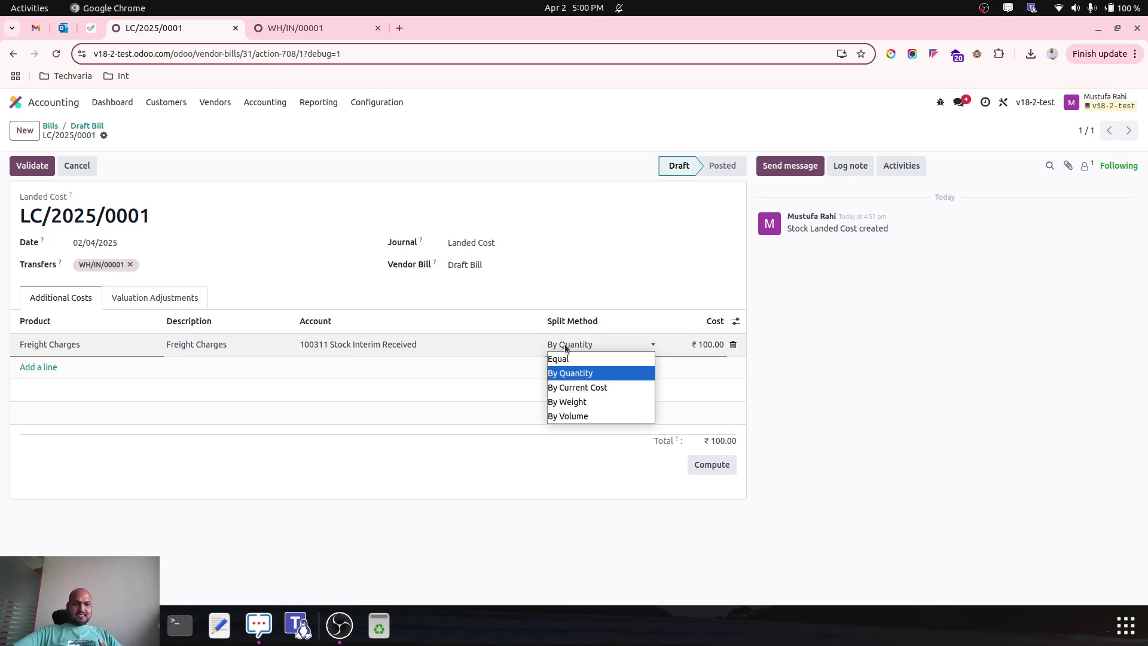
{"action": "left_click", "coordinate": [578, 388]}
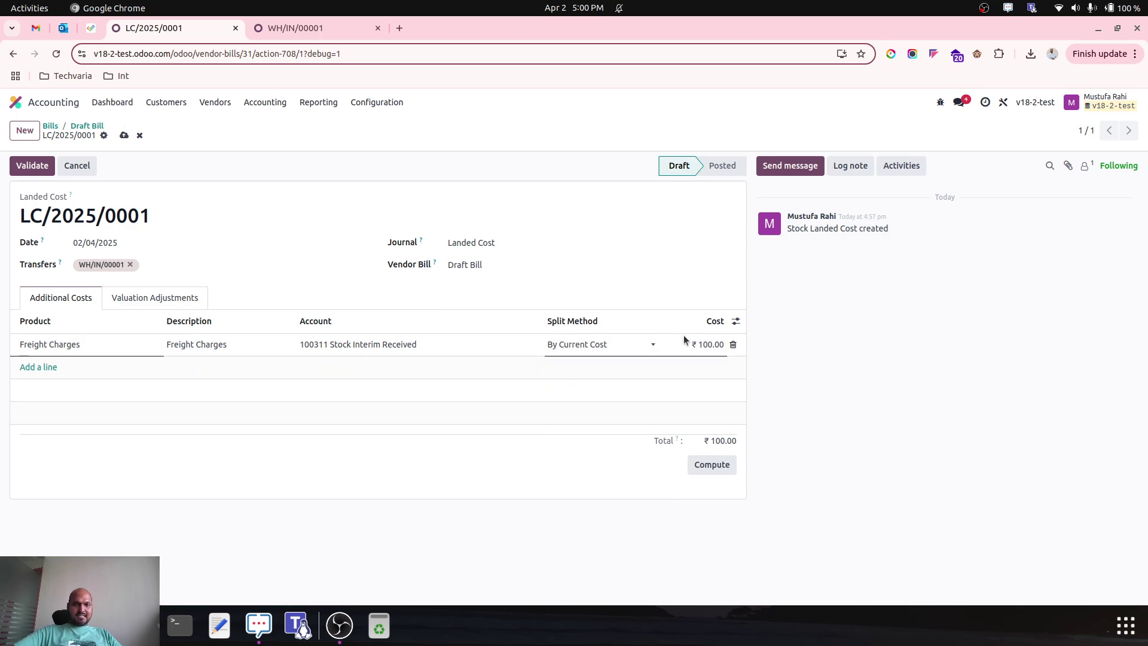
{"action": "left_click", "coordinate": [722, 465]}
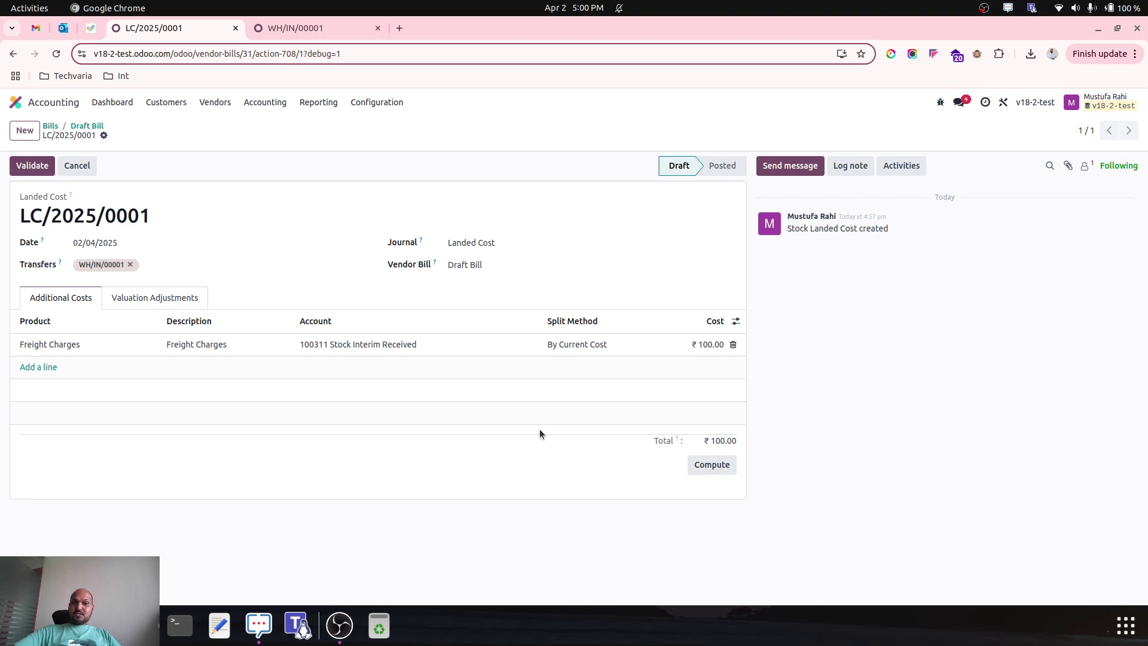
{"action": "left_click", "coordinate": [182, 297]}
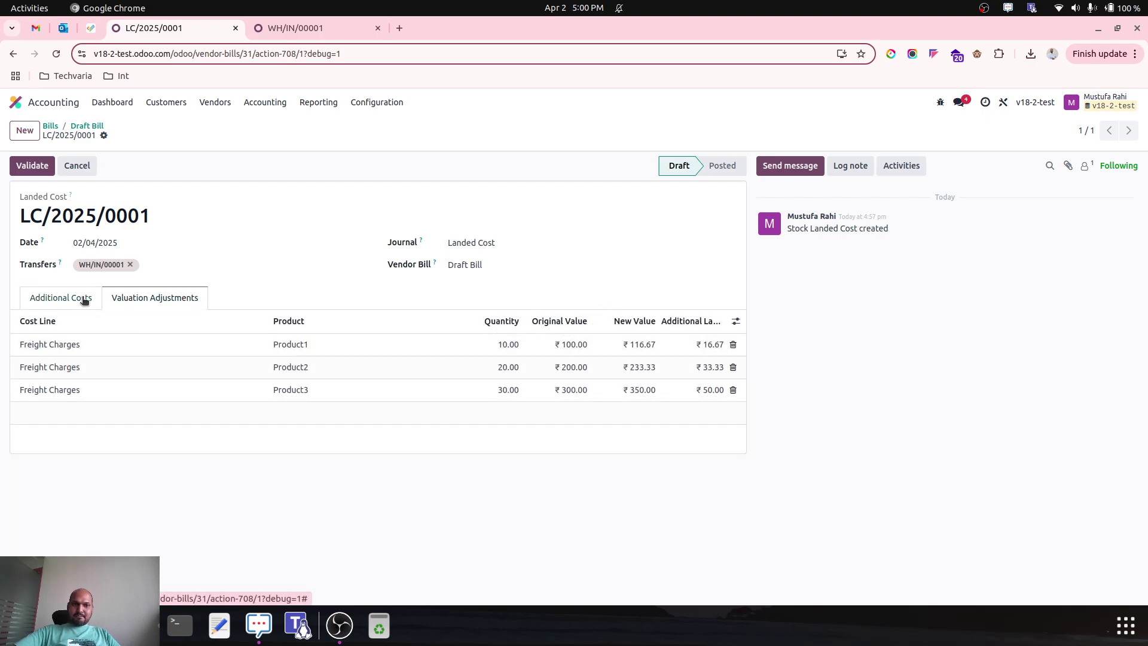
{"action": "left_click", "coordinate": [60, 297]}
{"action": "left_click", "coordinate": [710, 464]}
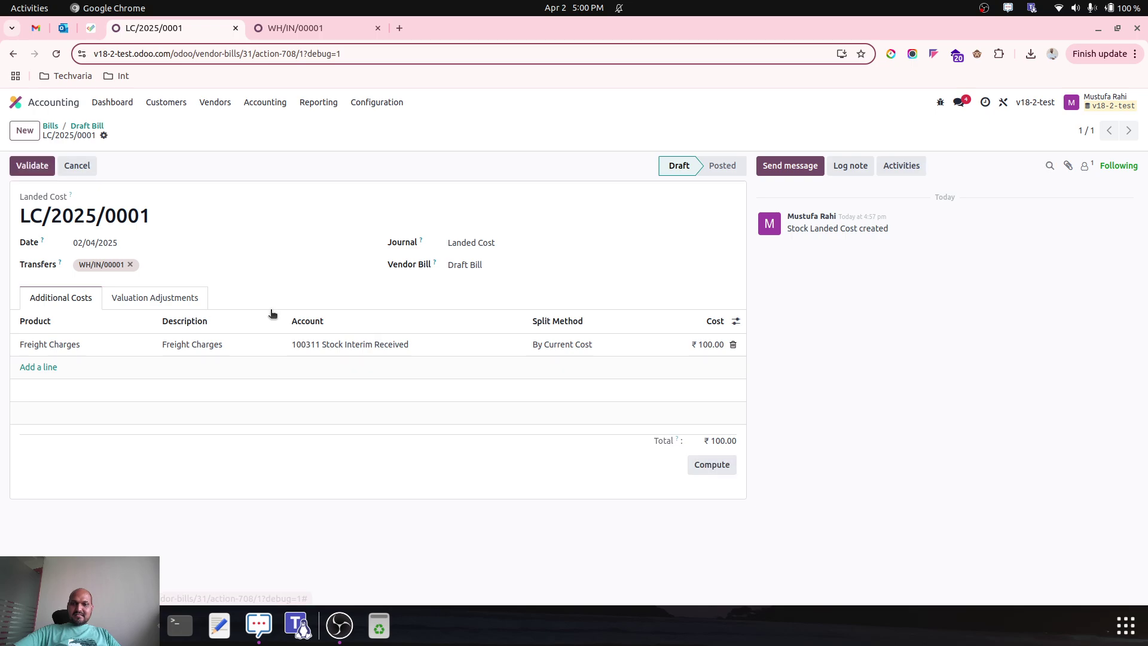
{"action": "left_click", "coordinate": [164, 298]}
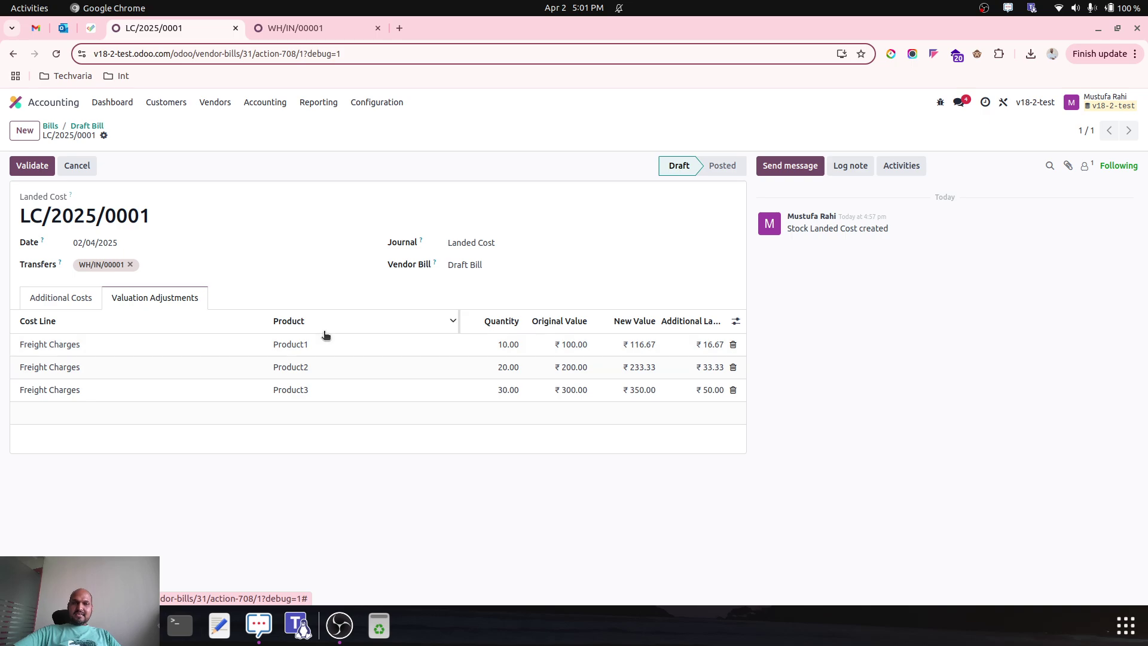
Check the By Current Cost adjustments against the quantities and unit prices in purchase order P00001, and return to the landed cost.
{"action": "left_click", "coordinate": [66, 295]}
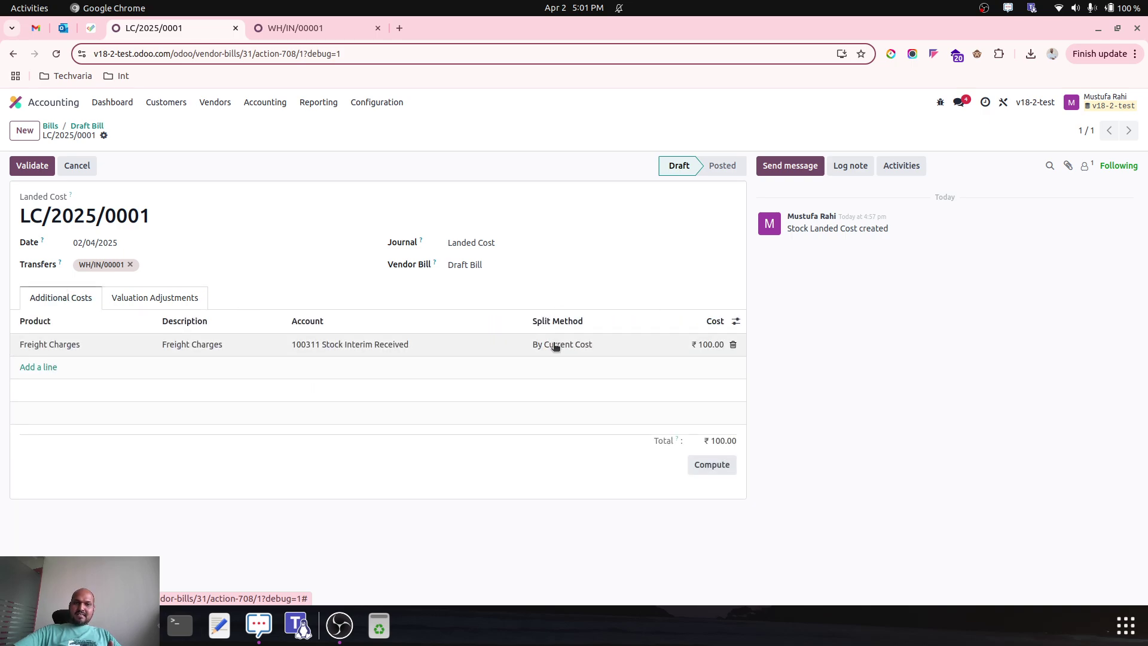
{"action": "left_click", "coordinate": [160, 298]}
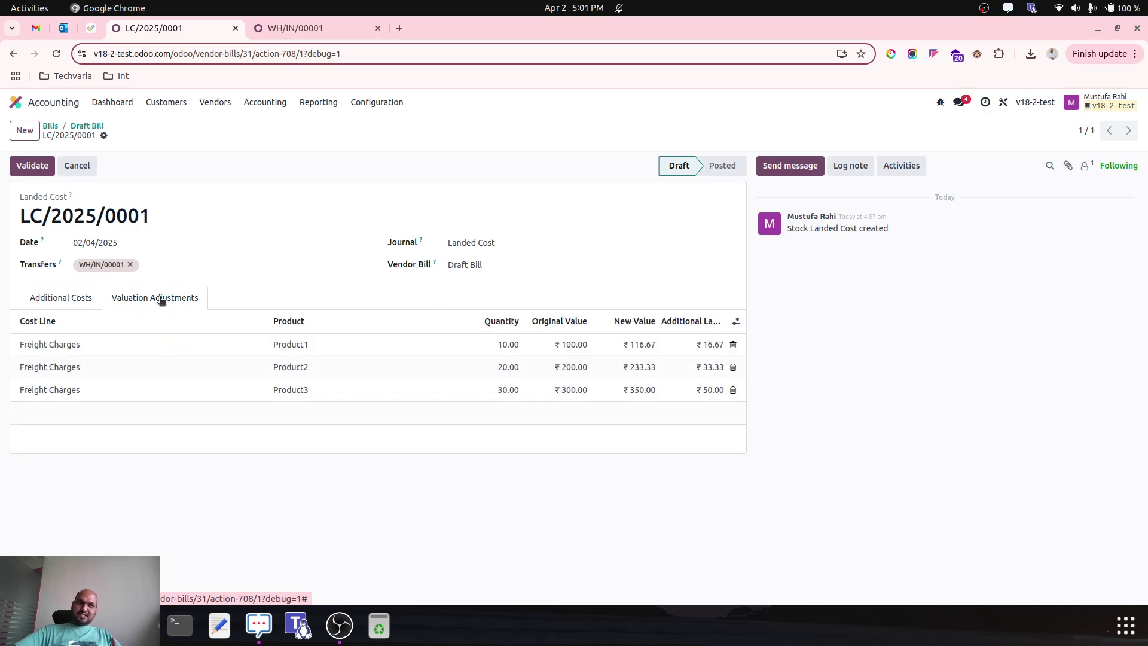
{"action": "left_click", "coordinate": [306, 27]}
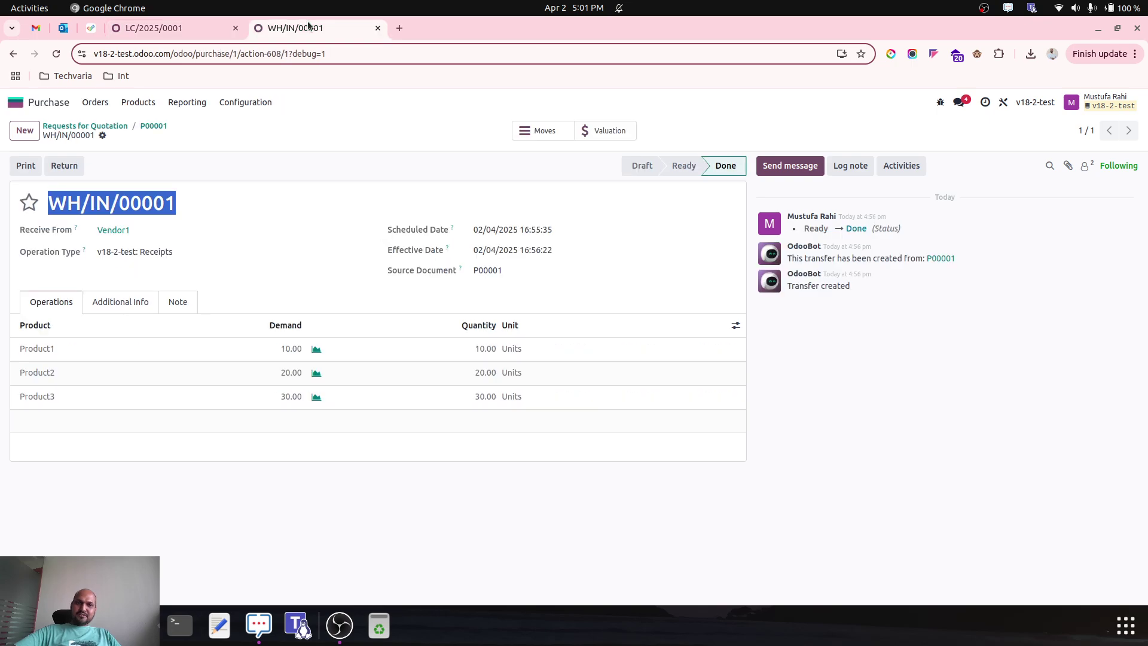
{"action": "left_click", "coordinate": [154, 126]}
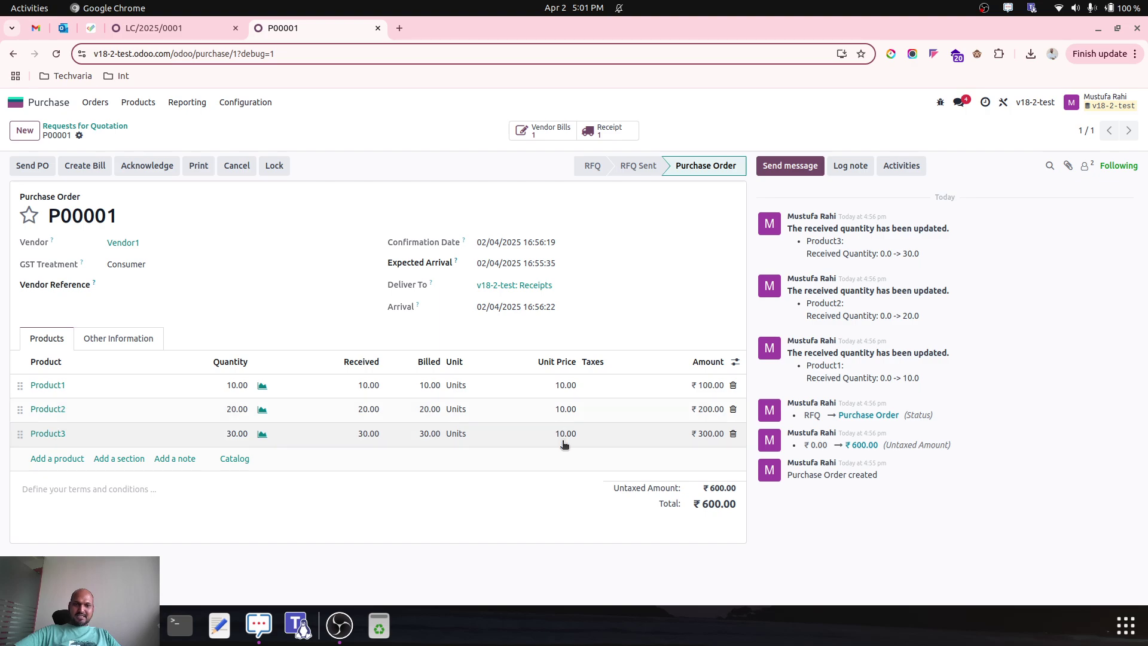
{"action": "left_click", "coordinate": [202, 30]}
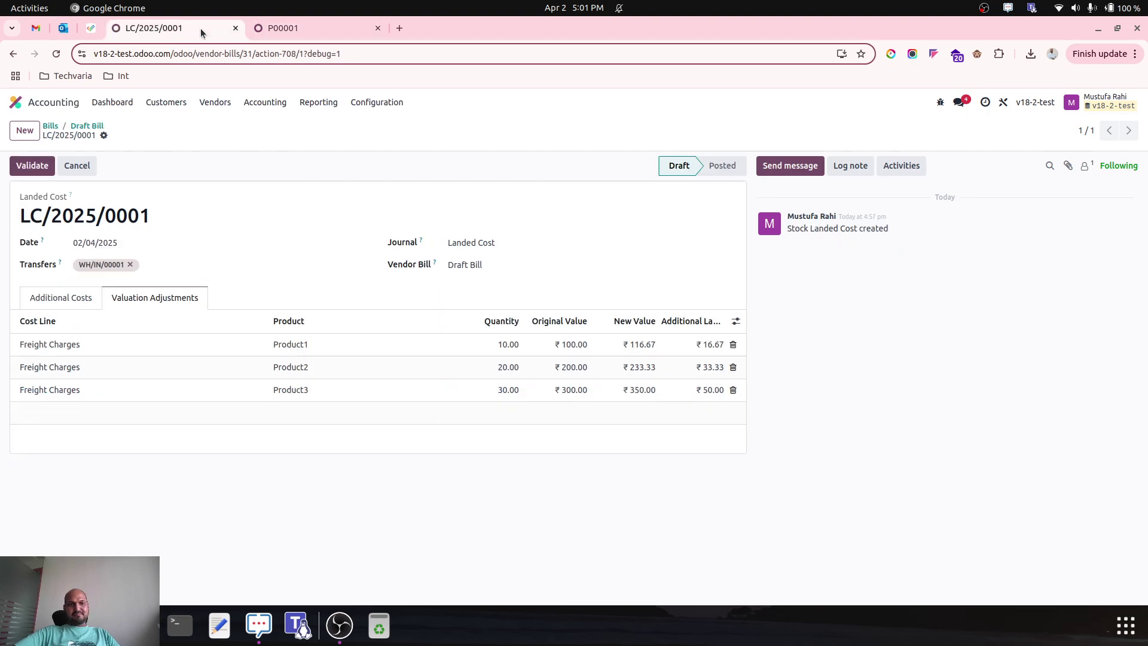
Split the freight charge By Quantity, recompute the valuation adjustments, and validate landed cost LC/2025/0001.
{"action": "left_click", "coordinate": [33, 302]}
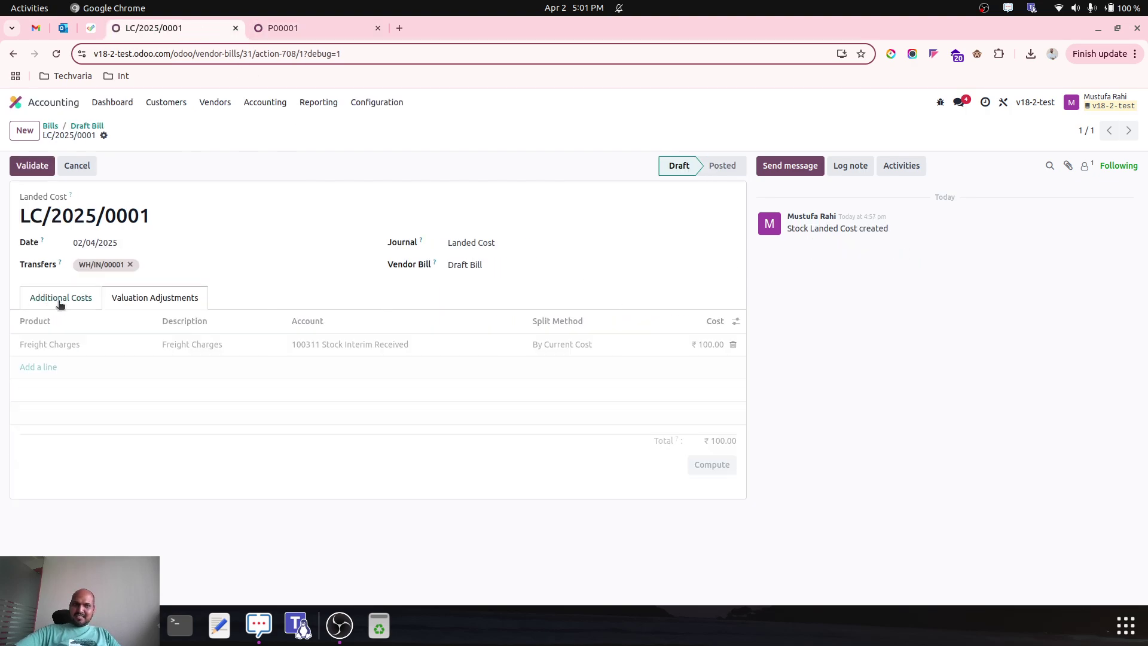
{"action": "left_click", "coordinate": [592, 345]}
{"action": "left_click", "coordinate": [591, 346]}
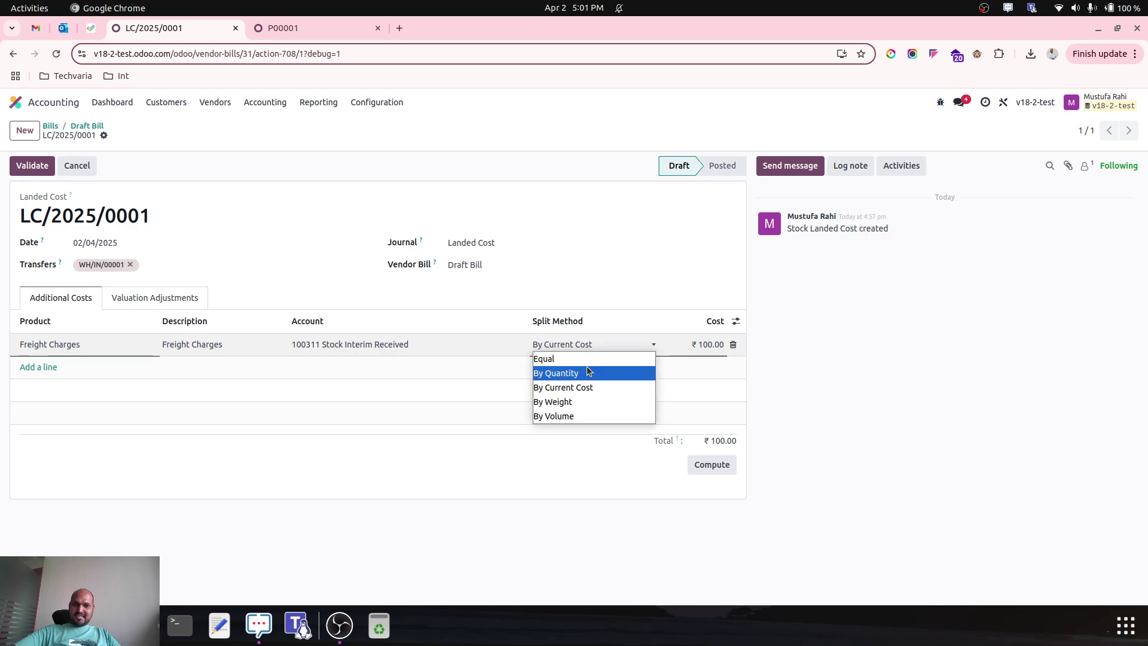
{"action": "left_click", "coordinate": [587, 371]}
{"action": "left_click", "coordinate": [712, 465]}
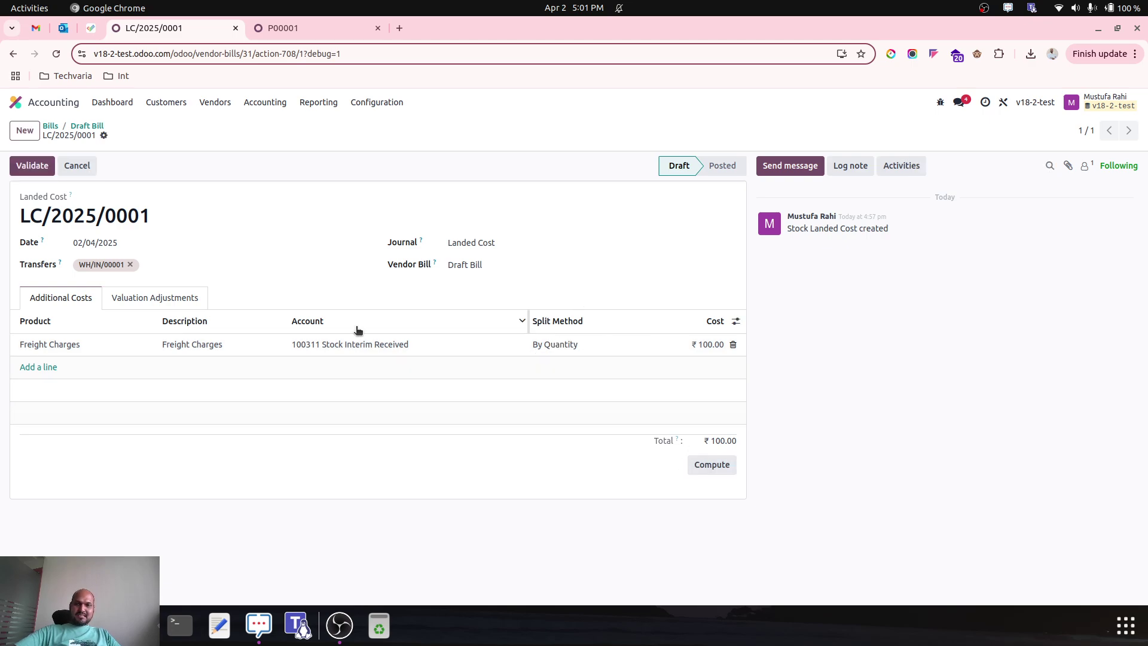
{"action": "left_click", "coordinate": [155, 298]}
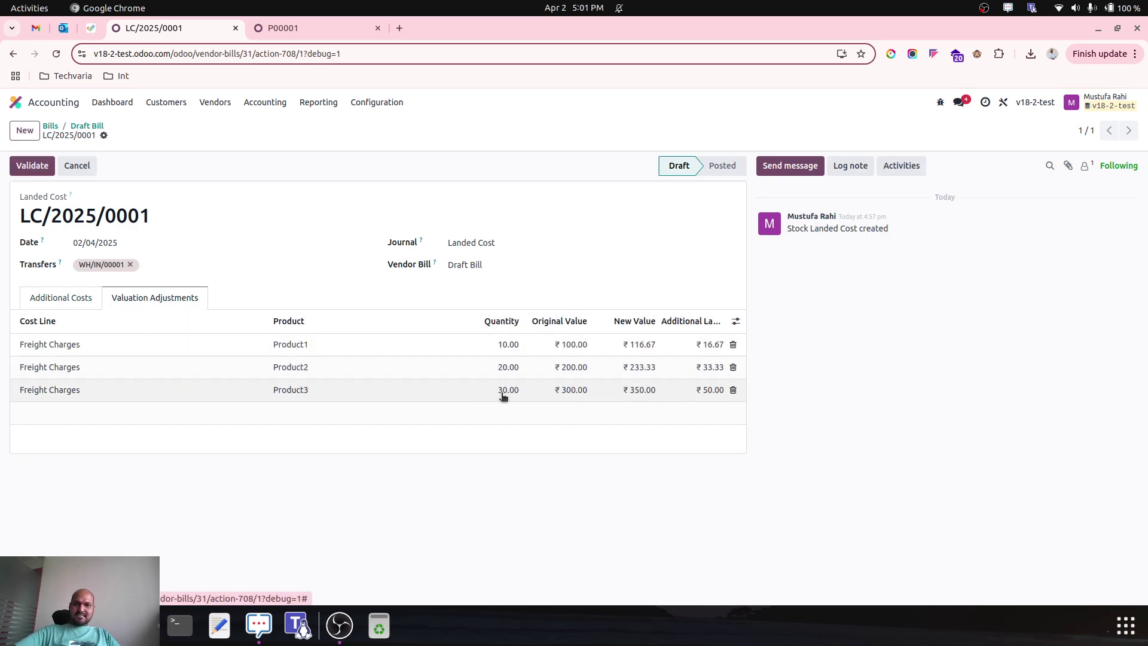
{"action": "left_click", "coordinate": [35, 169]}
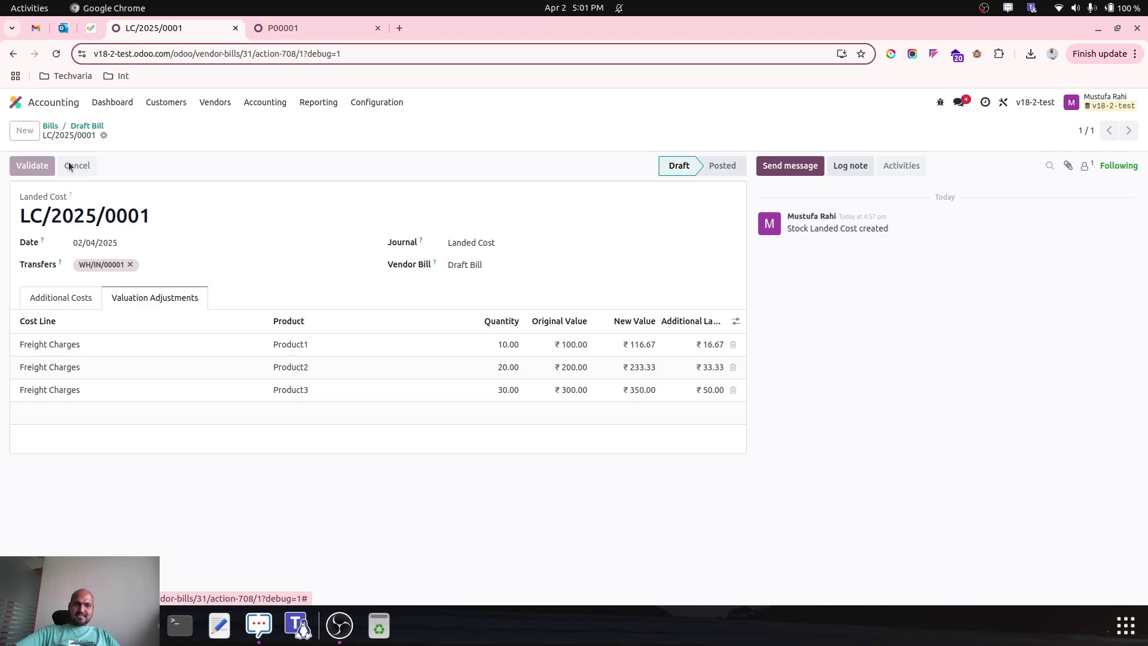
Return from the landed cost to the draft Freight Service Supplier bill and try to confirm it.
{"action": "left_click", "coordinate": [87, 126]}
{"action": "left_click", "coordinate": [31, 165]}
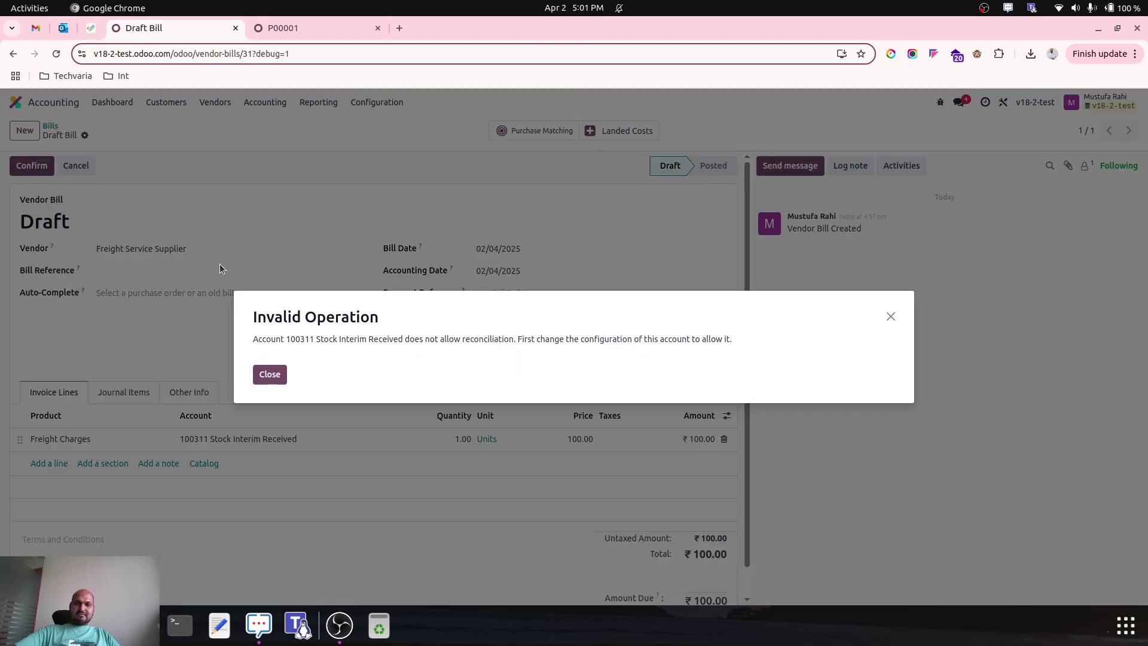
{"action": "left_click", "coordinate": [270, 374]}
Allow reconciliation on the freight line's account, 100311 Stock Interim Received, save it, and confirm the Freight Service Supplier bill.
{"action": "left_click", "coordinate": [256, 434]}
{"action": "left_click", "coordinate": [405, 440]}
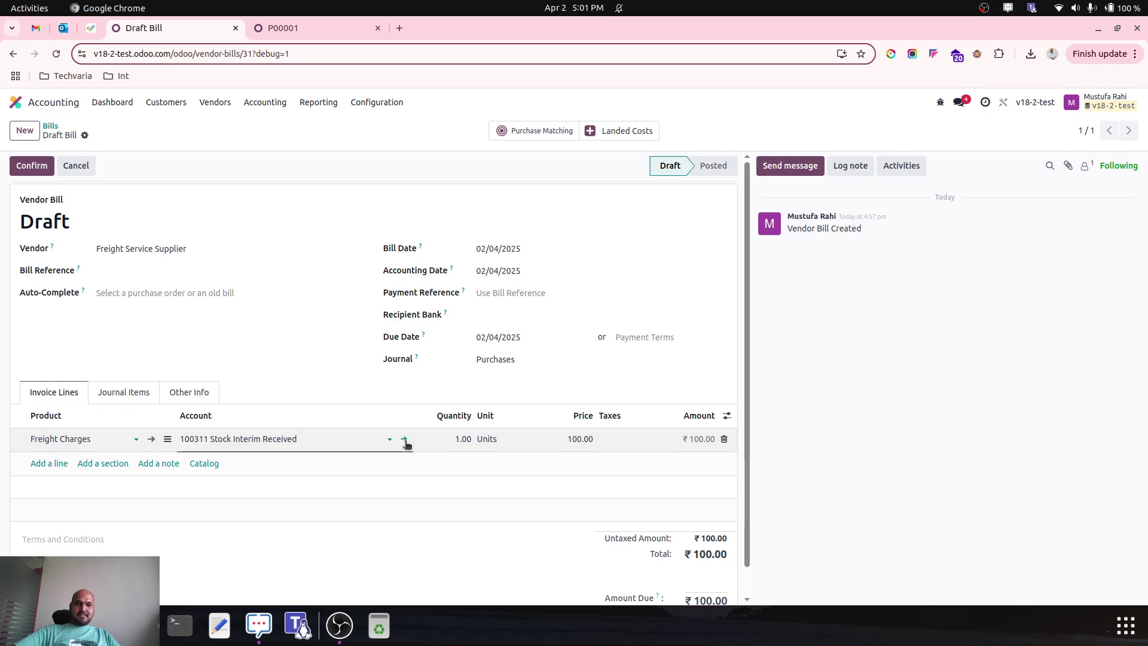
{"action": "left_click", "coordinate": [405, 440]}
{"action": "left_click", "coordinate": [488, 309]}
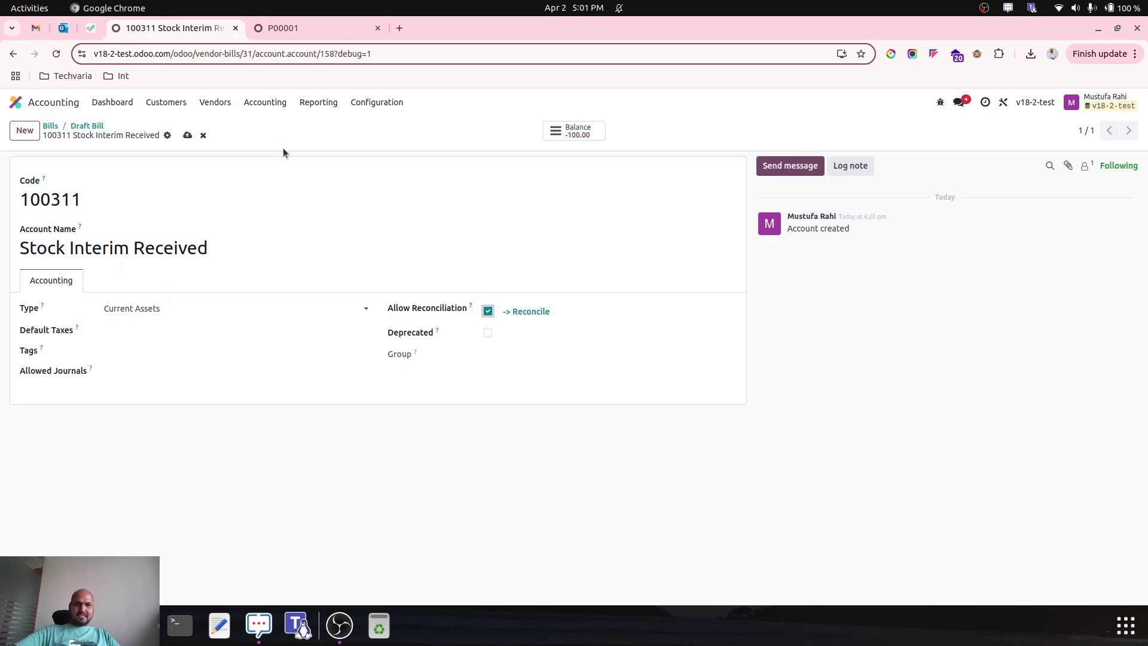
{"action": "left_click", "coordinate": [187, 136]}
{"action": "left_click", "coordinate": [96, 125]}
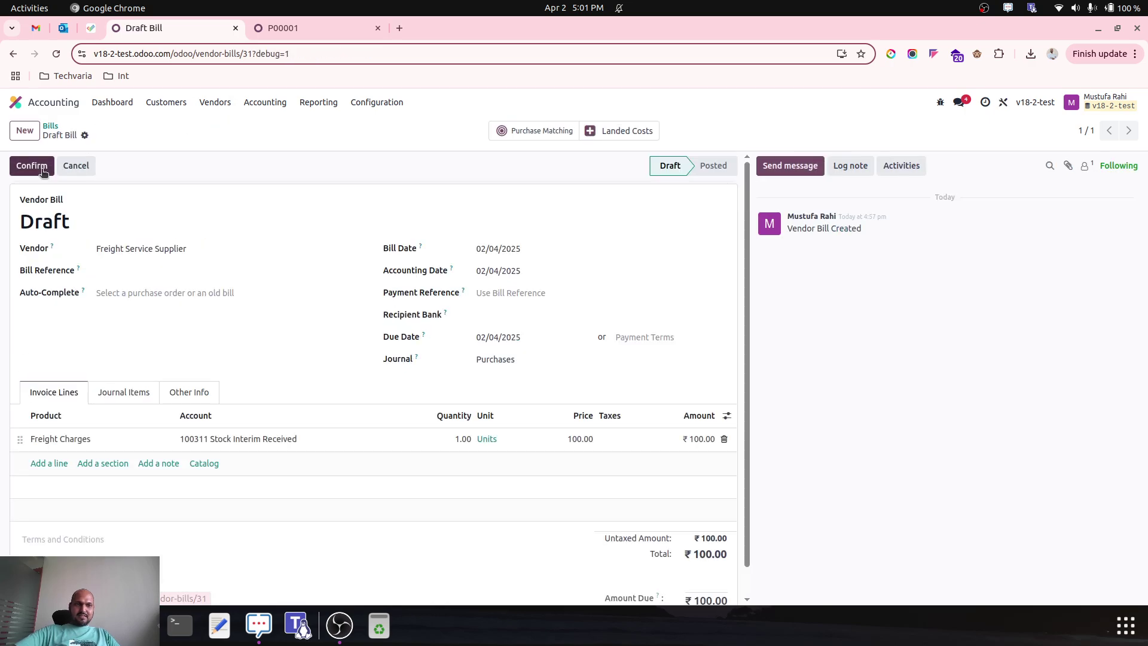
{"action": "left_click", "coordinate": [30, 165]}
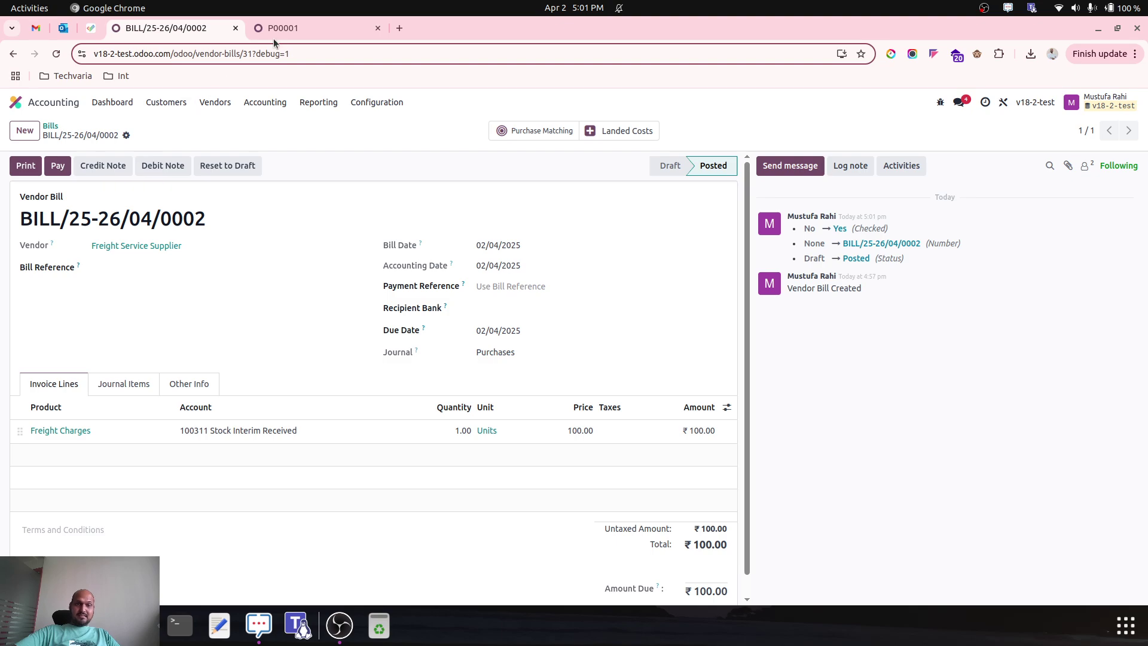
Review the costs of Product1, Product2 and Product3 on their product records, and return to the product list.
{"action": "left_click", "coordinate": [306, 21]}
{"action": "left_click", "coordinate": [138, 102]}
{"action": "left_click", "coordinate": [140, 124]}
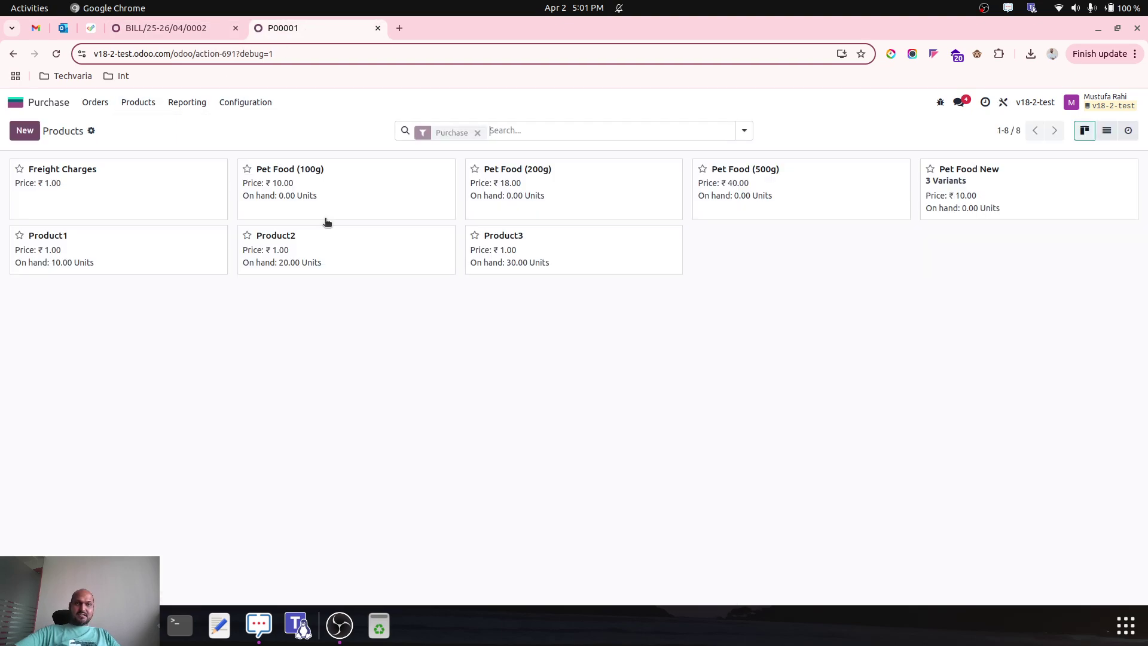
{"action": "left_click", "coordinate": [176, 259]}
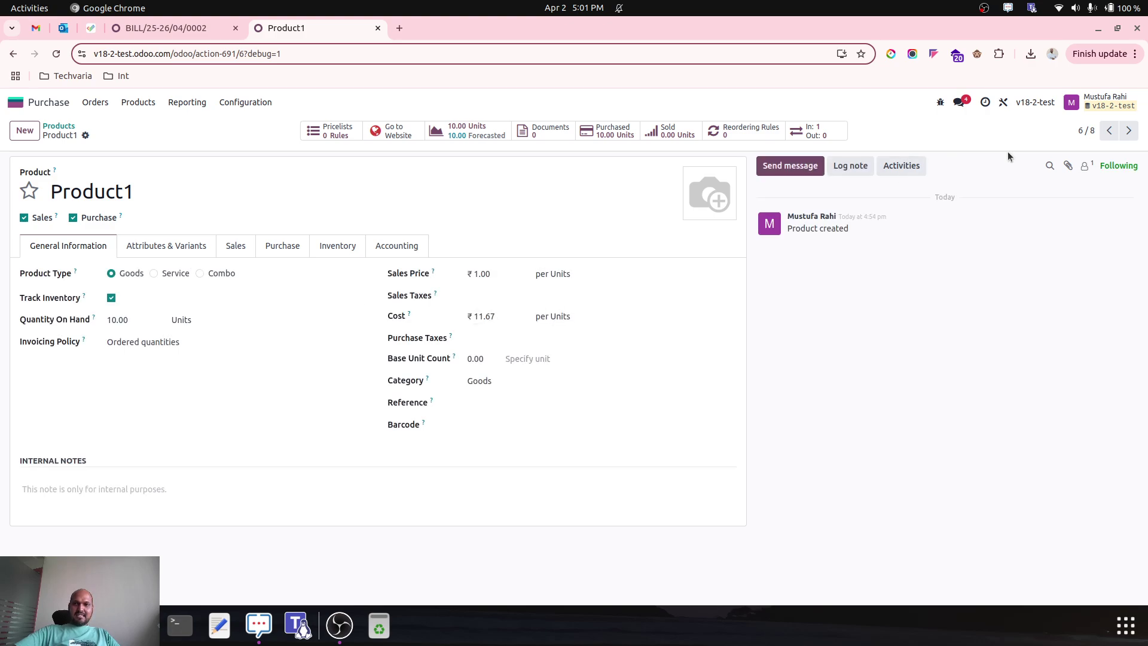
{"action": "left_click", "coordinate": [1129, 131]}
{"action": "left_click", "coordinate": [1129, 132]}
{"action": "left_click", "coordinate": [58, 126]}
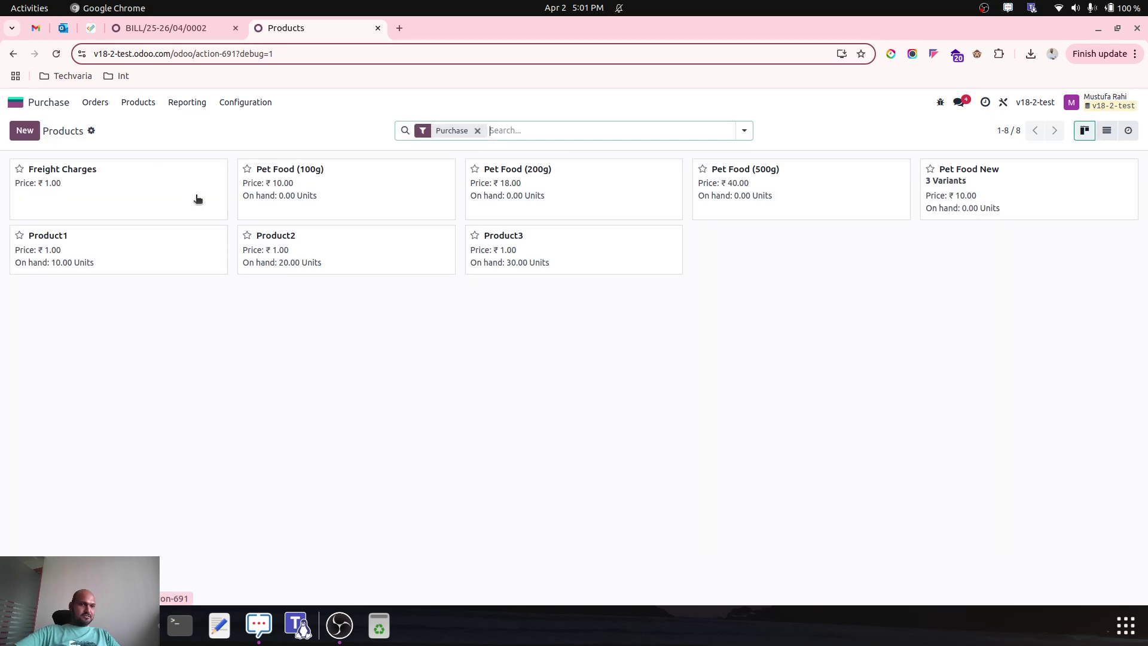
Duplicate purchase order P00001 from the requests for quotation list.
{"action": "left_click", "coordinate": [95, 102]}
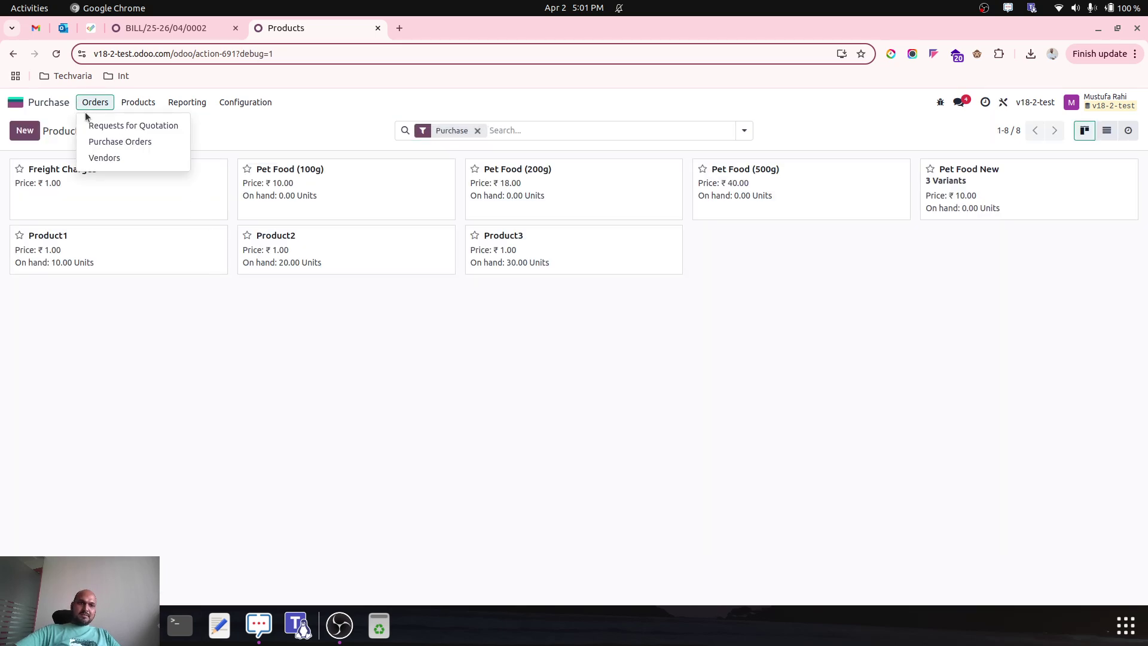
{"action": "left_click", "coordinate": [98, 123]}
{"action": "left_click", "coordinate": [24, 131]}
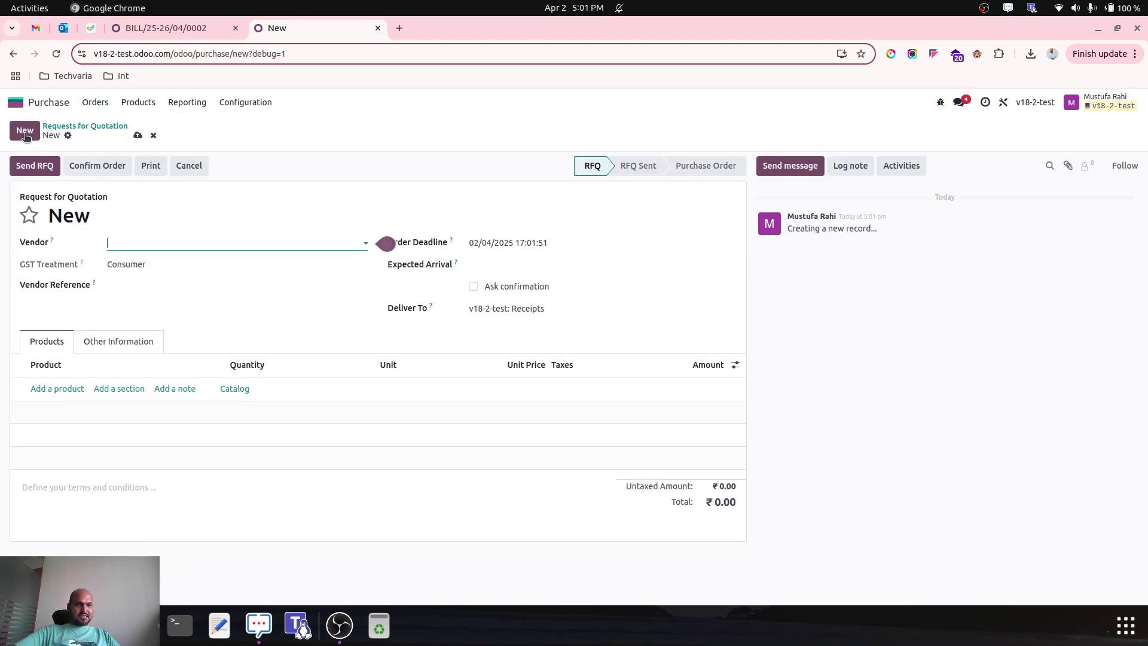
{"action": "left_click", "coordinate": [154, 136]}
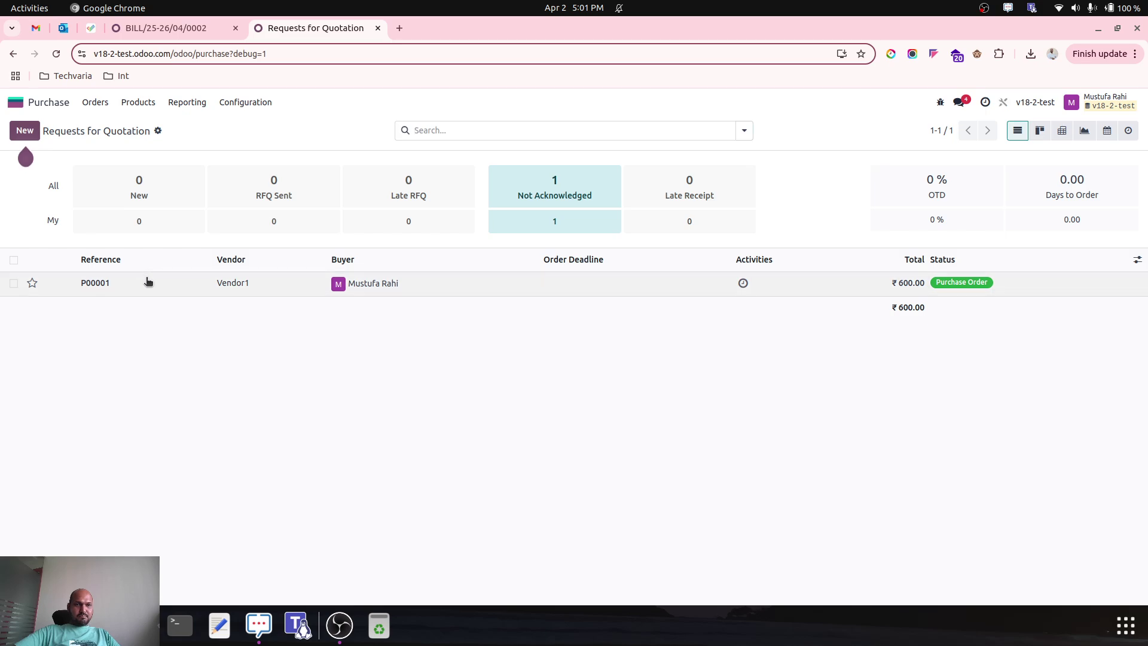
{"action": "left_click", "coordinate": [149, 282]}
{"action": "left_click", "coordinate": [79, 135]}
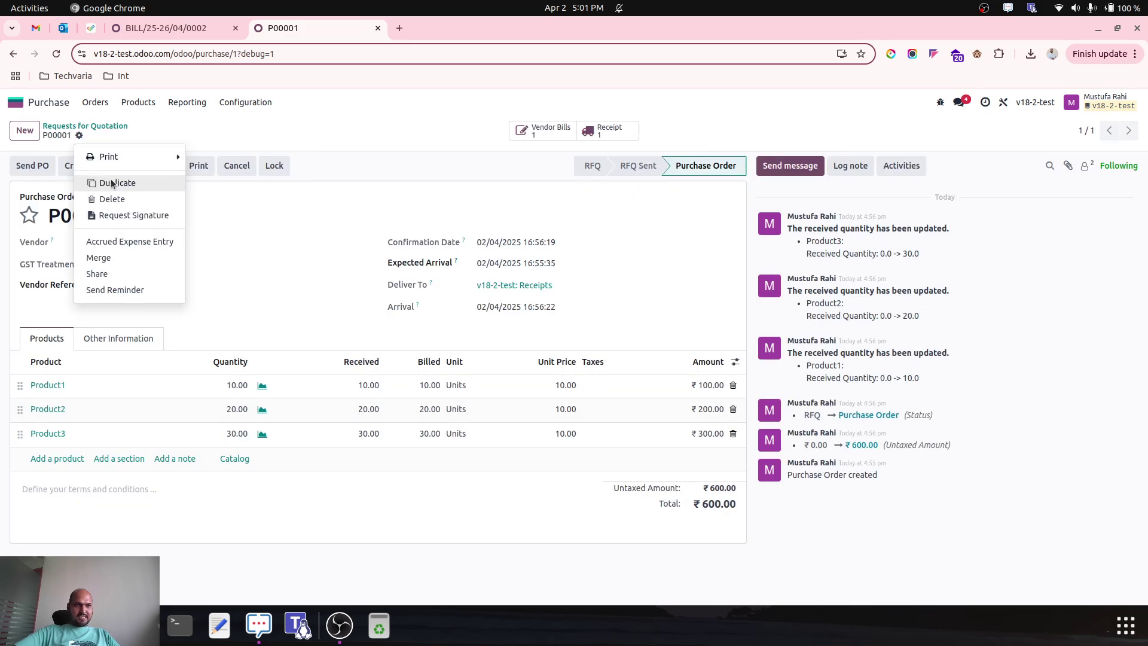
{"action": "left_click", "coordinate": [111, 179]}
Set the unit price of Product2 to 12.00 on the duplicated quotation.
{"action": "left_click", "coordinate": [501, 399]}
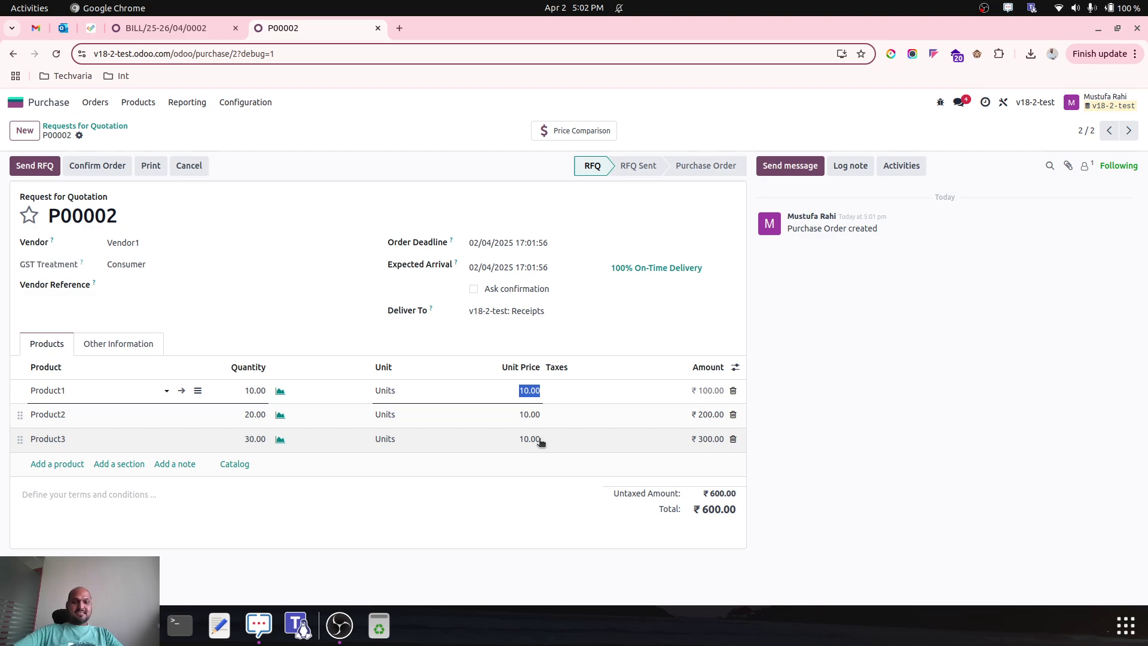
{"action": "key", "text": "Tab"}
{"action": "left_click", "coordinate": [526, 414]}
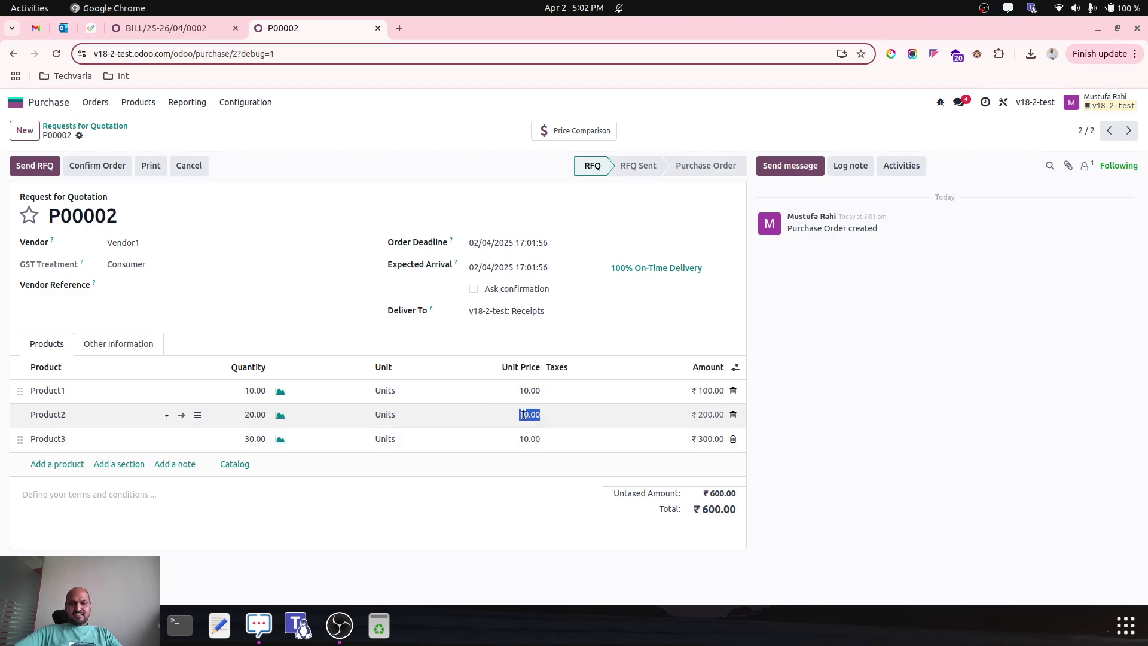
{"action": "type", "text": "1"}
{"action": "key", "text": "Tab"}
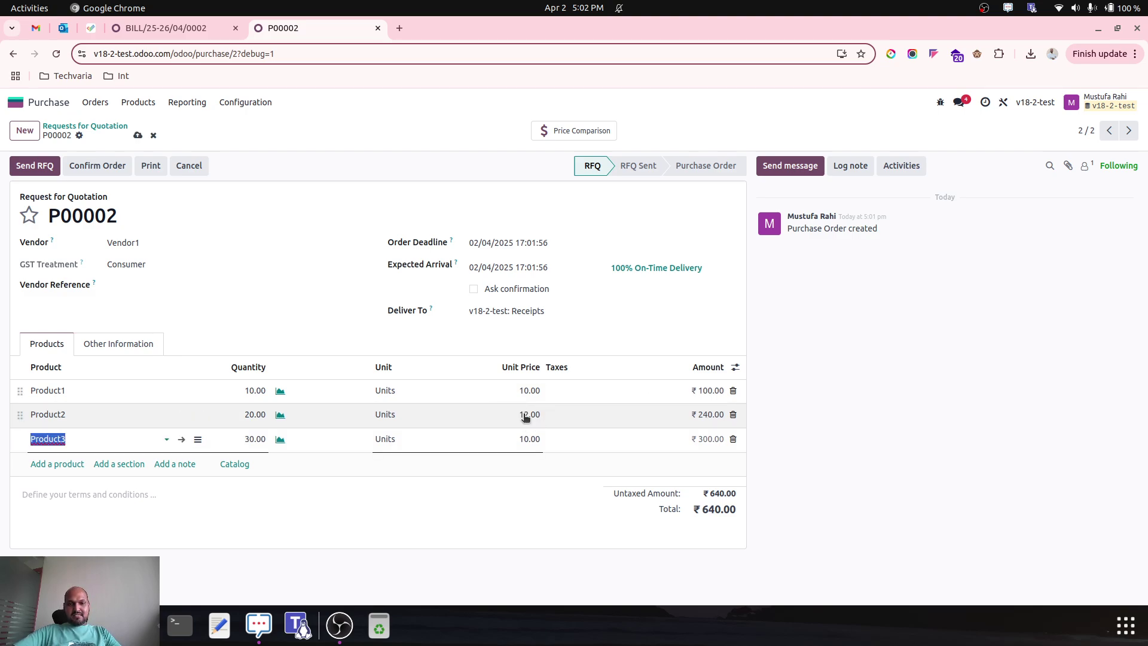
Set the unit price of Product3 to 15.00, save the quotation, and confirm it as a purchase order.
{"action": "key", "text": "Tab"}
{"action": "key", "text": "Tab"}
{"action": "key", "text": "Tab"}
{"action": "type", "text": "1"}
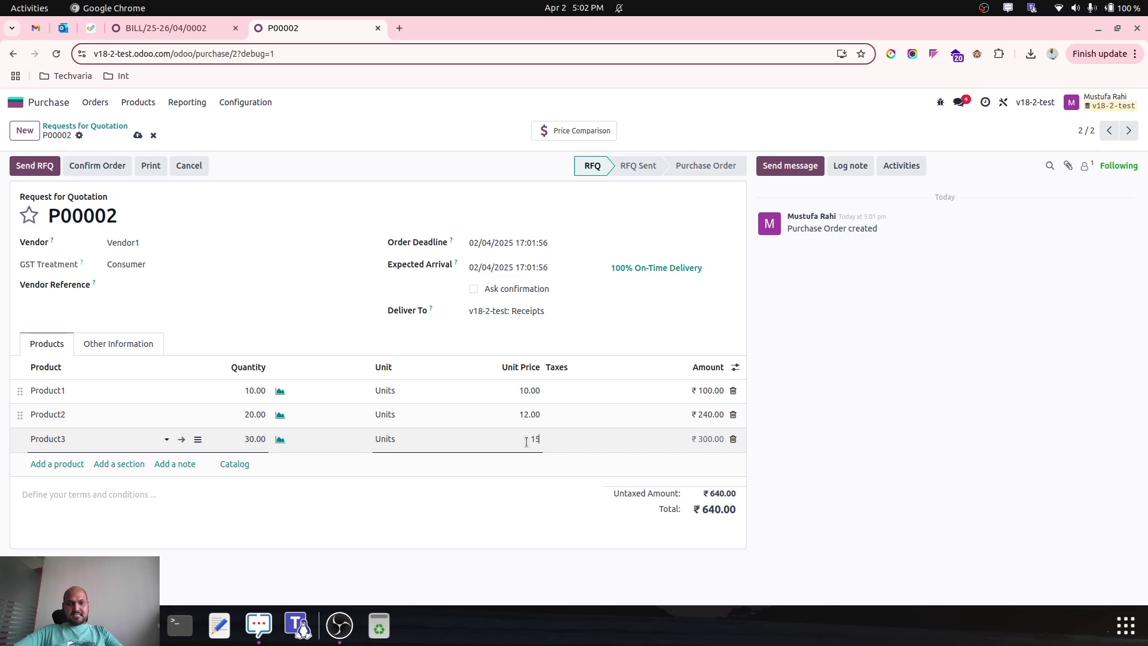
{"action": "type", "text": "5"}
{"action": "left_click", "coordinate": [425, 347]}
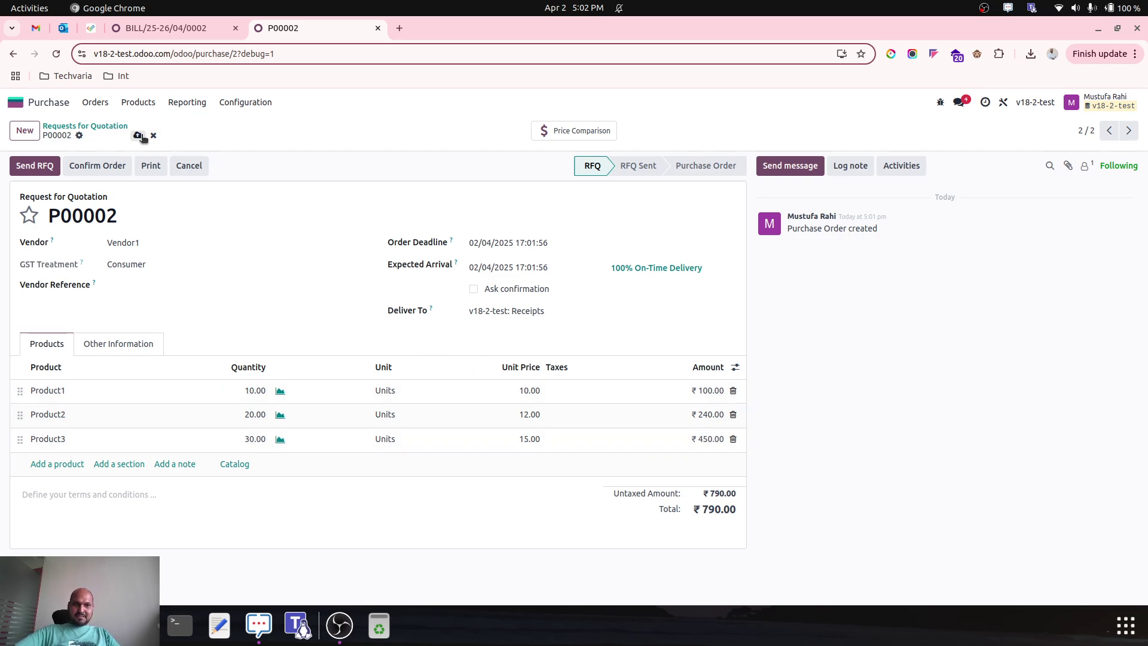
{"action": "left_click", "coordinate": [138, 135]}
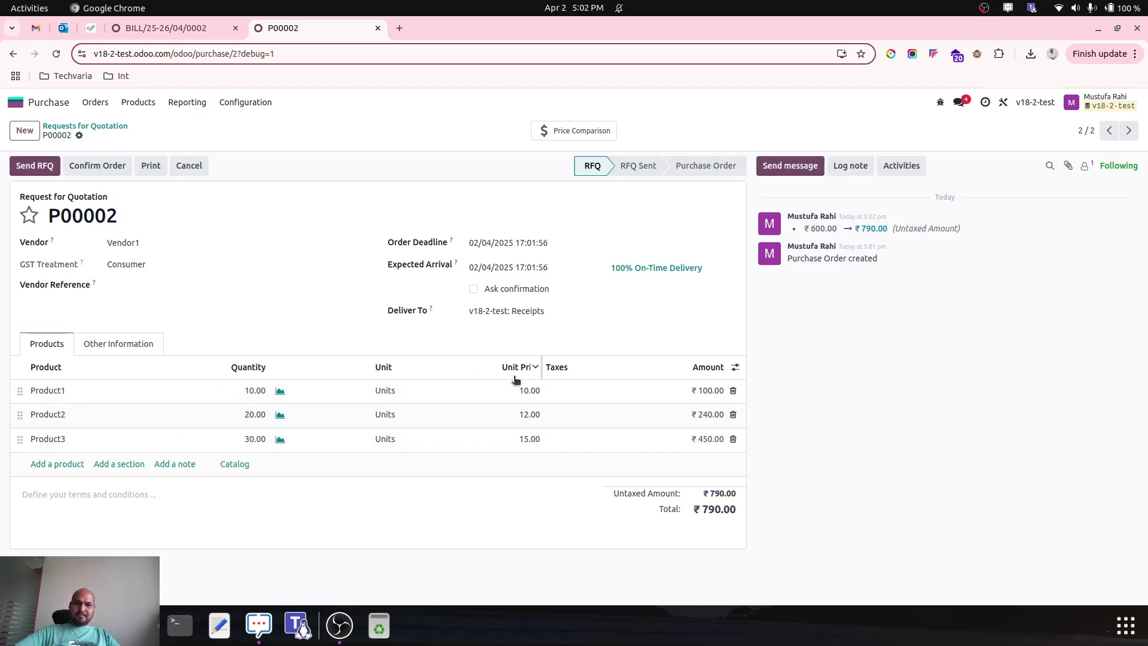
{"action": "left_click", "coordinate": [95, 164]}
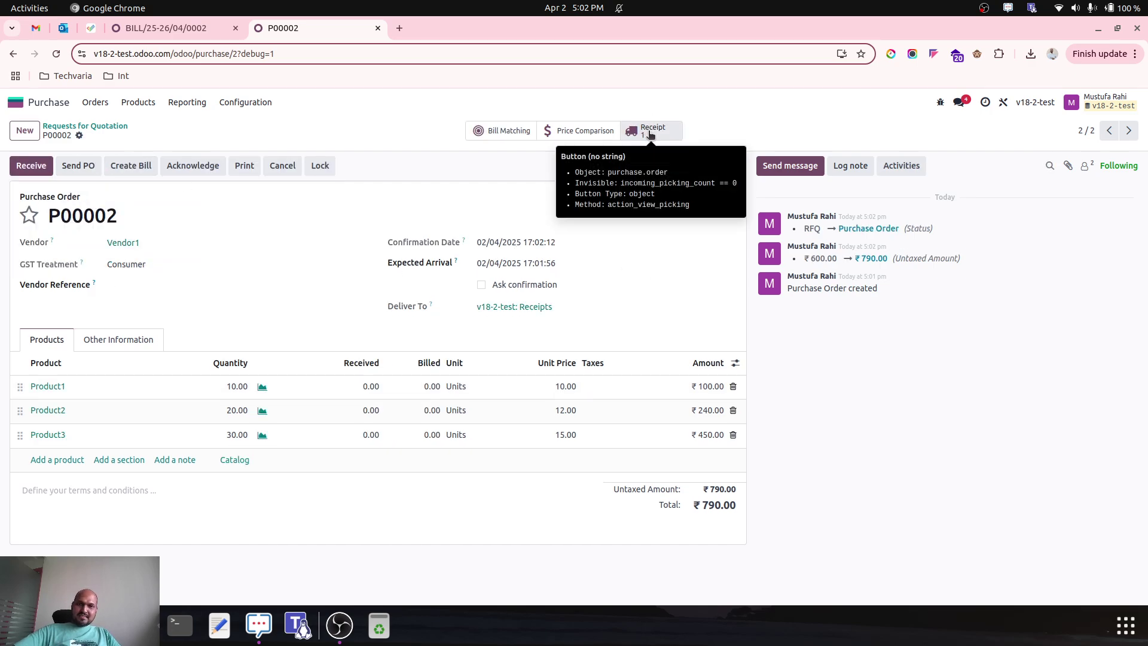
Examine the price comparison for Product1 across purchase orders, and return to order P00002.
{"action": "left_click", "coordinate": [597, 135]}
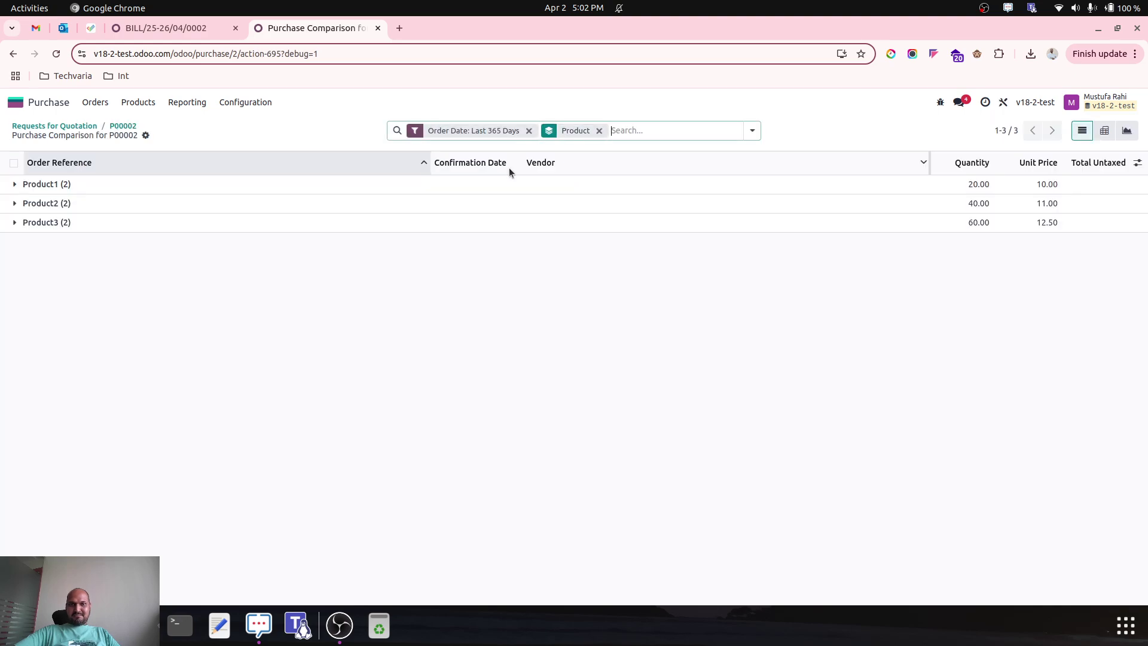
{"action": "left_click", "coordinate": [317, 190]}
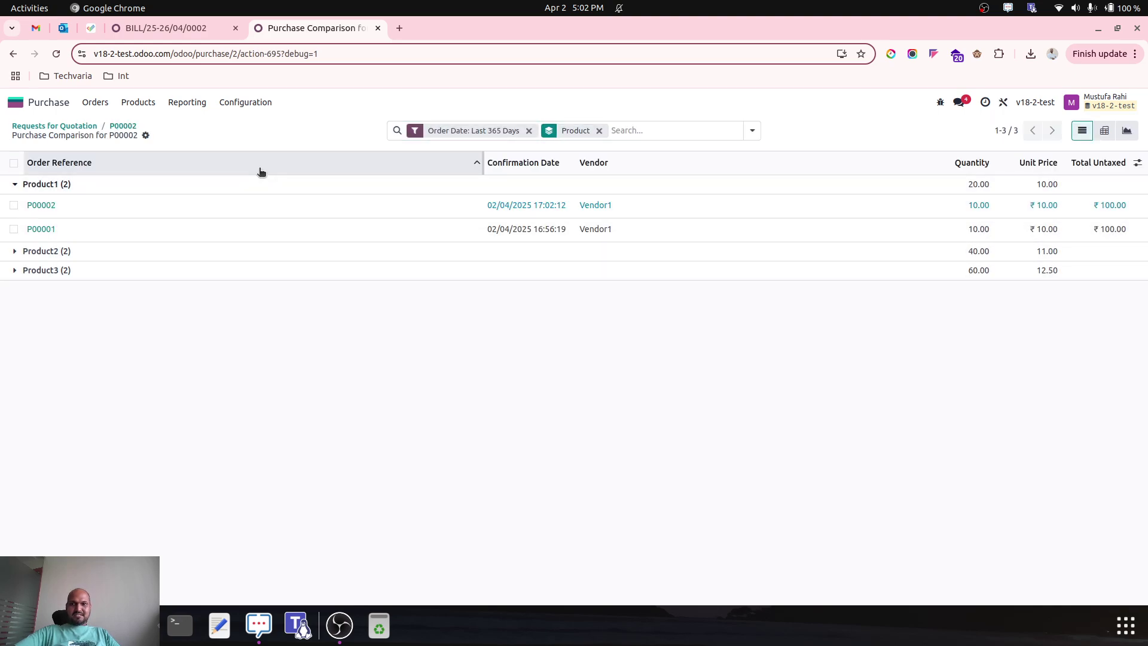
{"action": "left_click", "coordinate": [124, 127]}
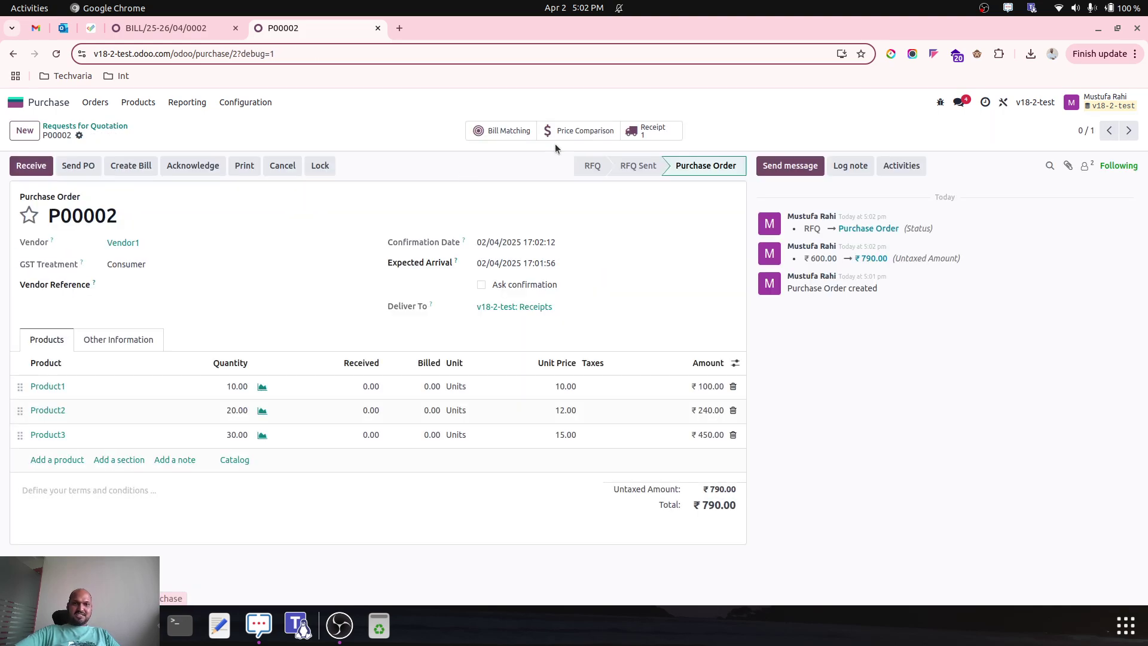
Validate the receipt for purchase order P00002 and select its transfer reference.
{"action": "left_click", "coordinate": [651, 128]}
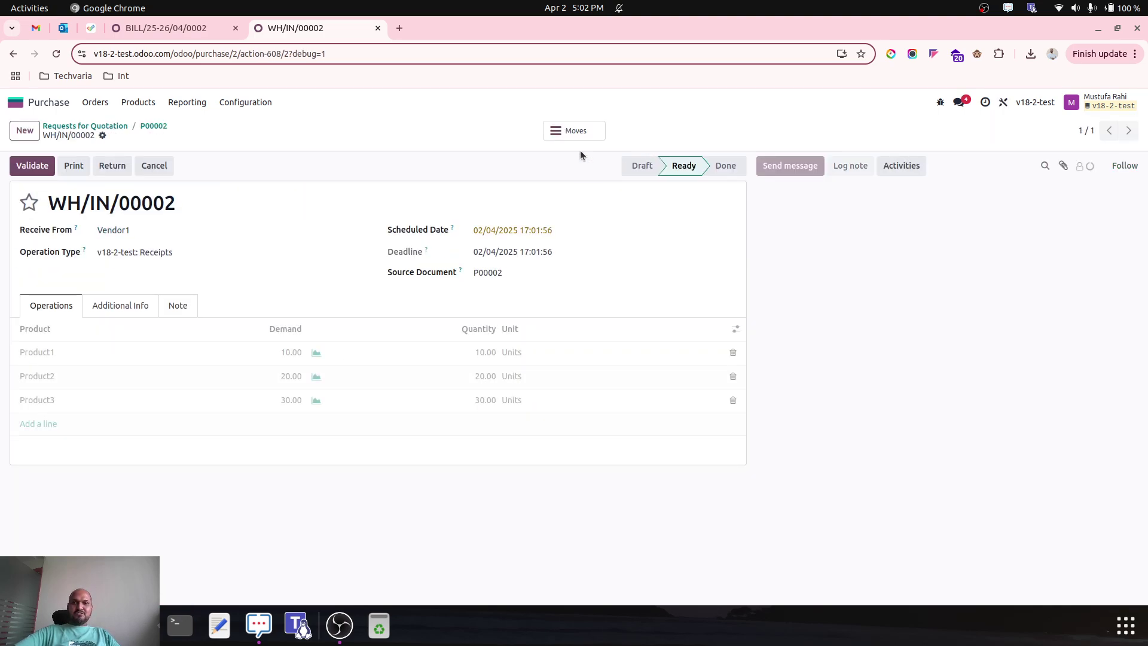
{"action": "left_click", "coordinate": [32, 165]}
{"action": "left_click_drag", "start_coordinate": [54, 206], "coordinate": [181, 199]}
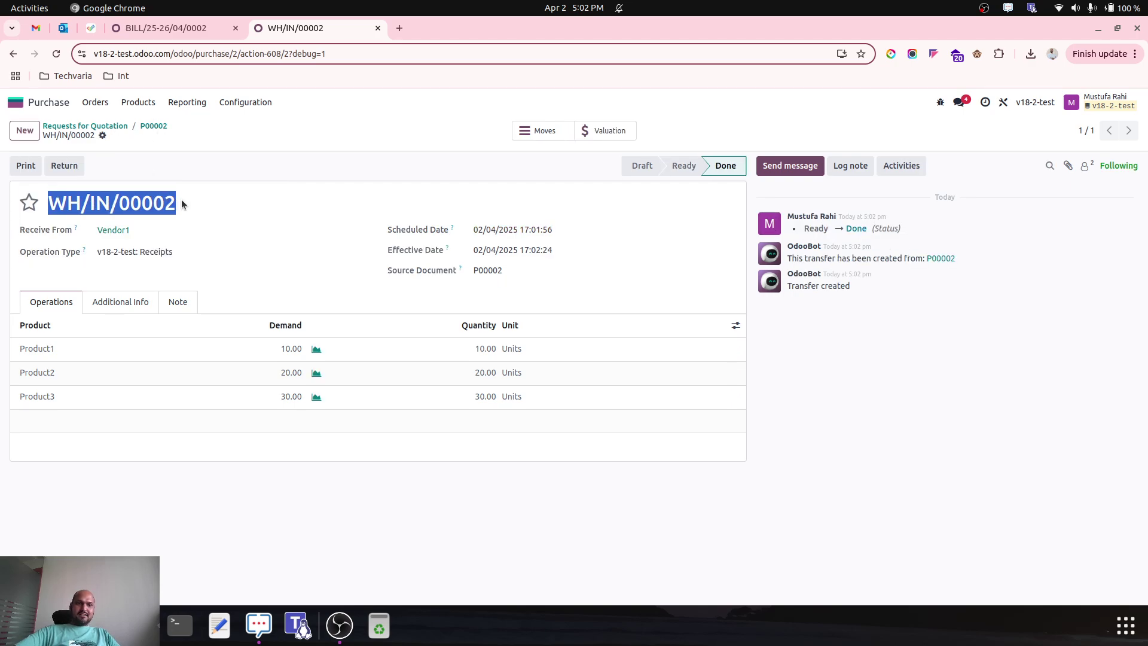
Create the vendor bill for purchase order P00002 with bill date 02/04/2025, and confirm it.
{"action": "left_click", "coordinate": [118, 131]}
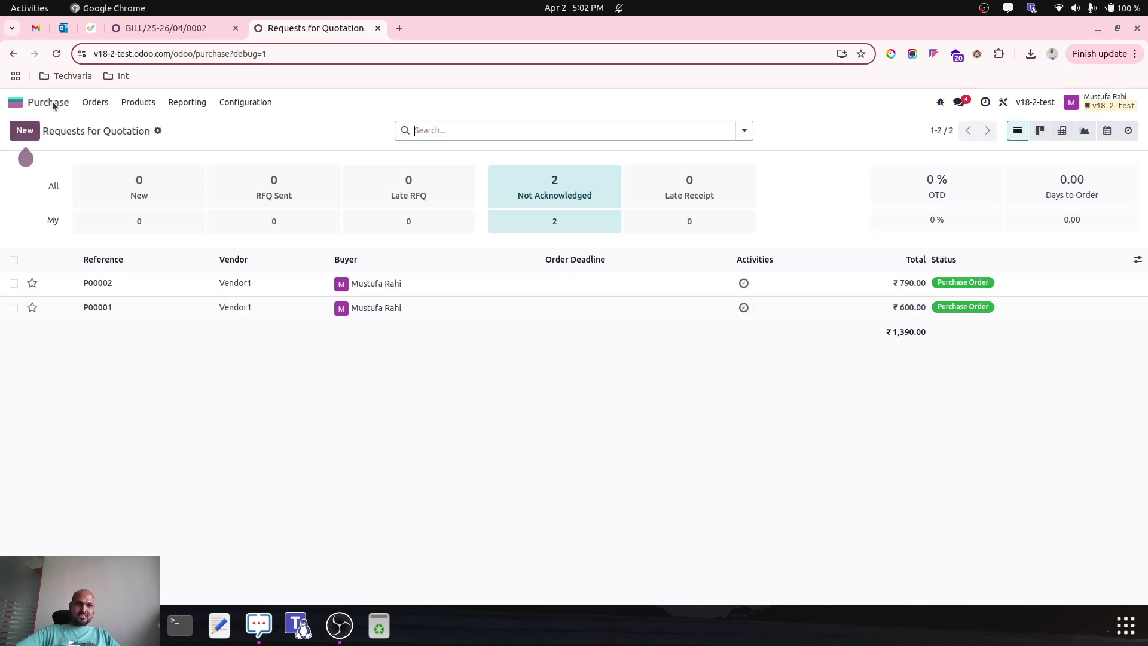
{"action": "left_click", "coordinate": [269, 286]}
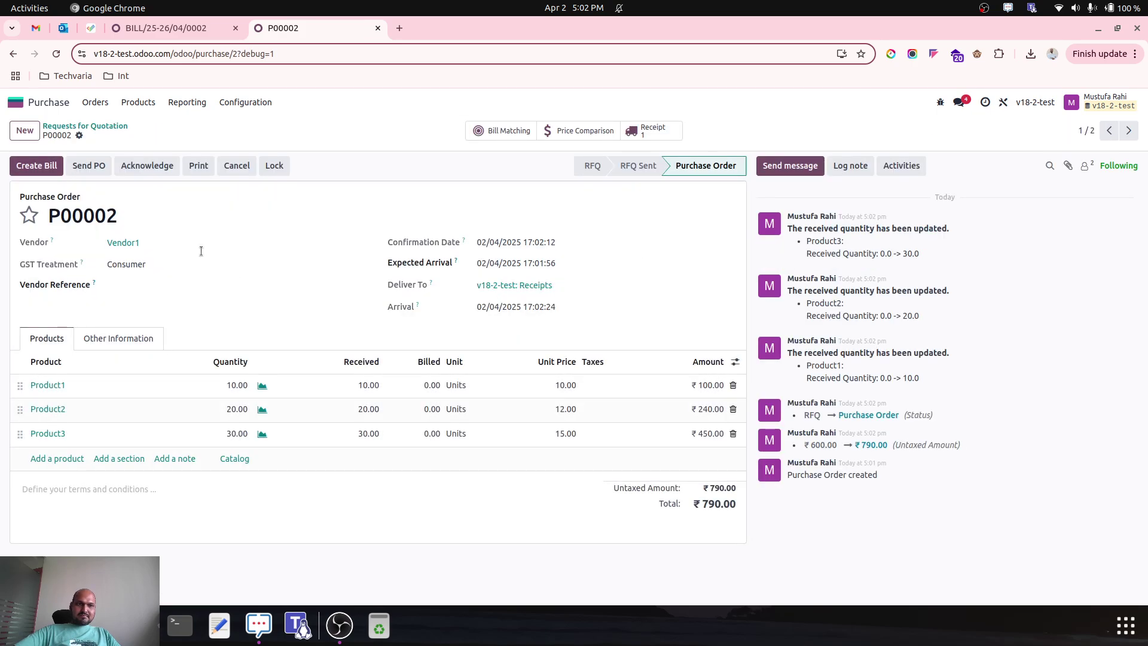
{"action": "left_click", "coordinate": [57, 167]}
{"action": "left_click", "coordinate": [507, 247]}
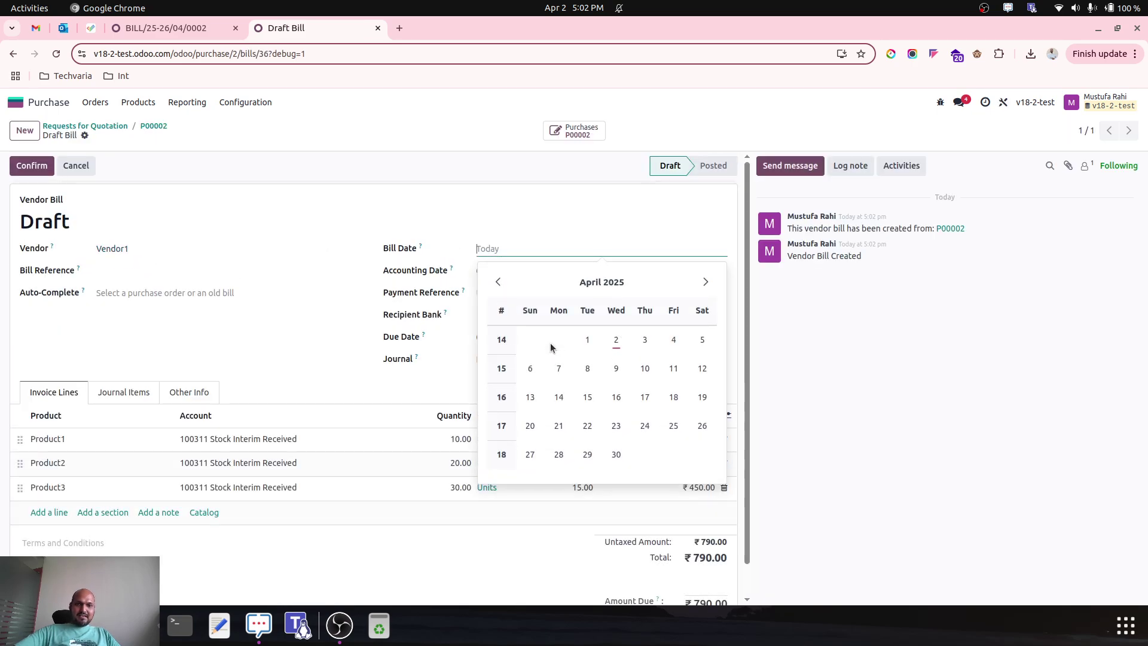
{"action": "left_click", "coordinate": [615, 338]}
{"action": "left_click", "coordinate": [45, 162]}
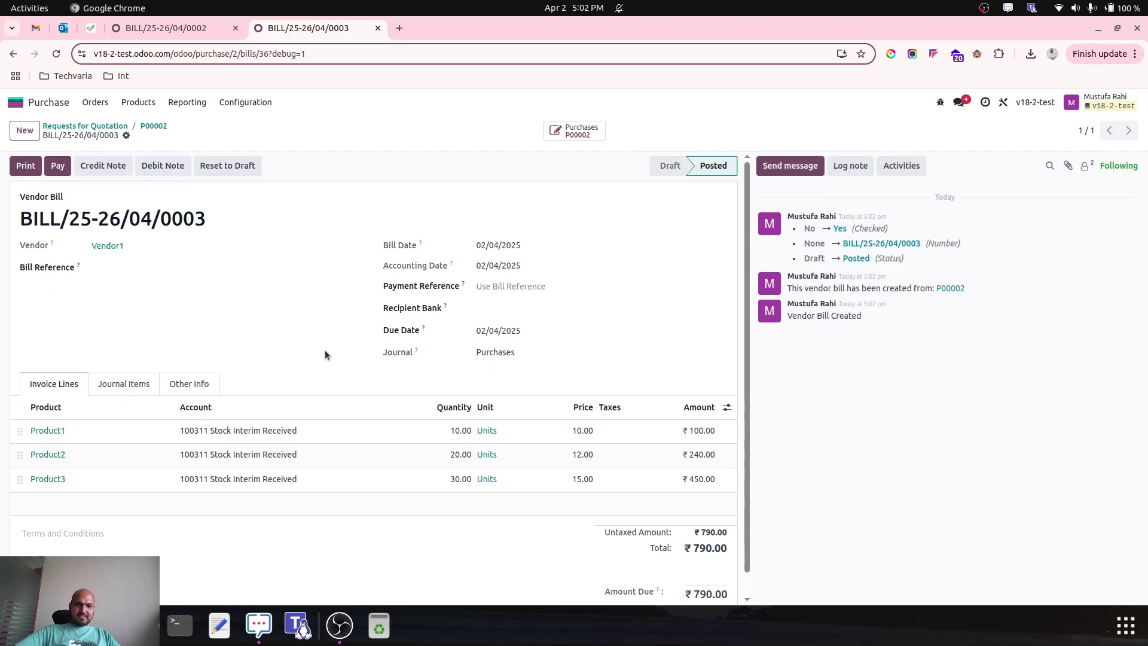
Create a new vendor bill in Accounting with Freight Service Supplier as the vendor.
{"action": "left_click", "coordinate": [149, 125]}
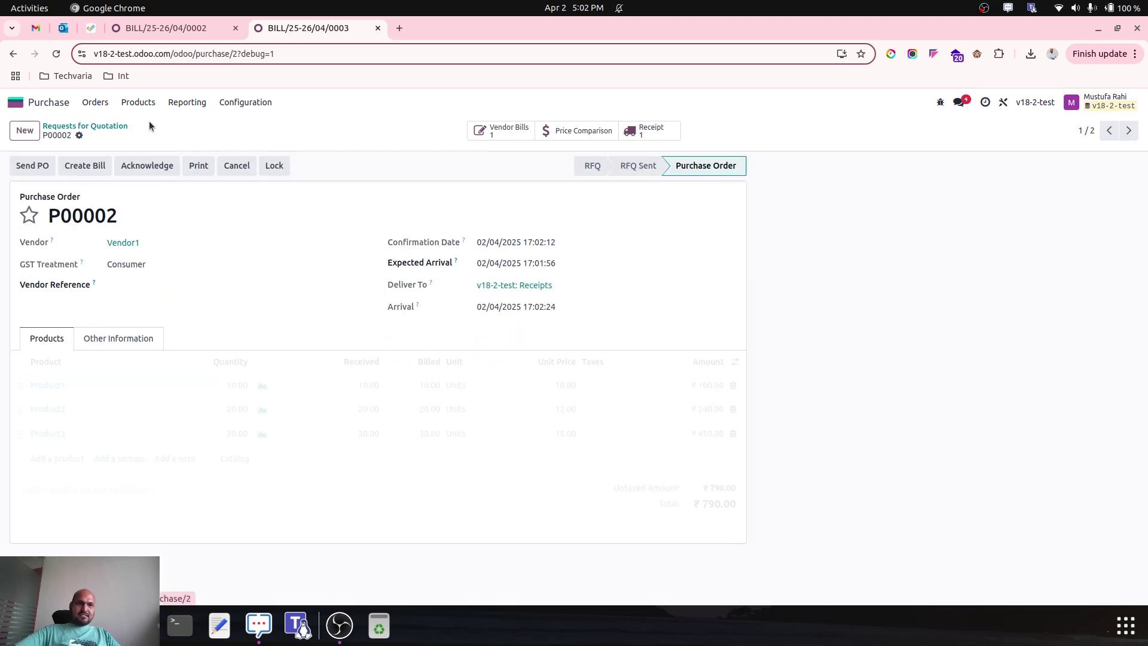
{"action": "left_click", "coordinate": [15, 102]}
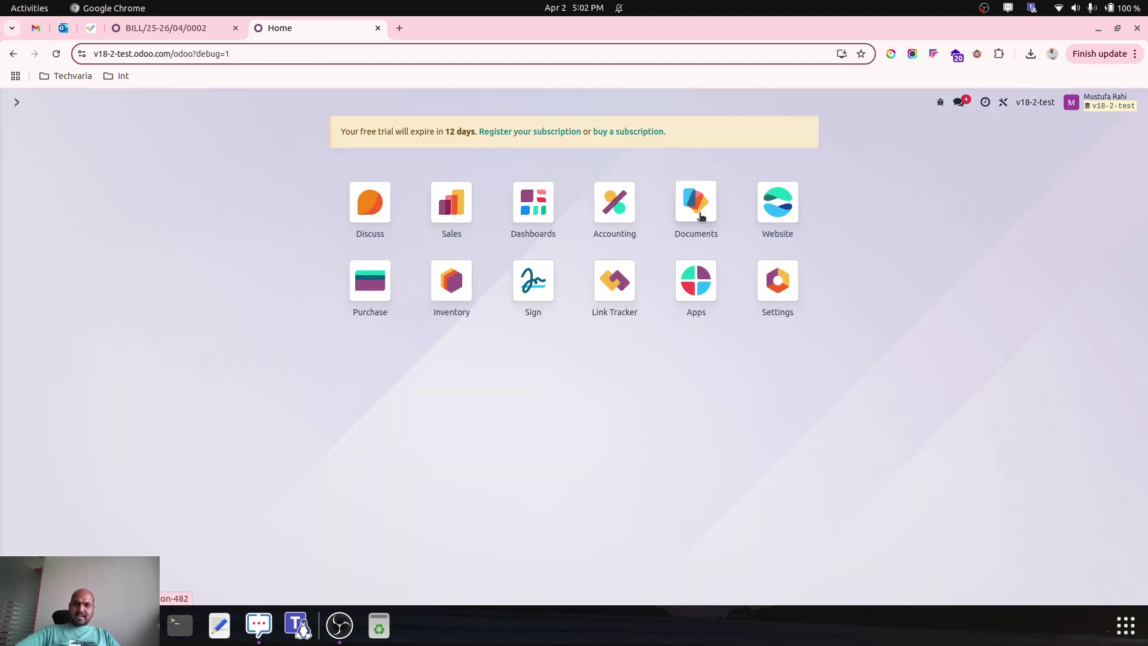
{"action": "left_click", "coordinate": [615, 205]}
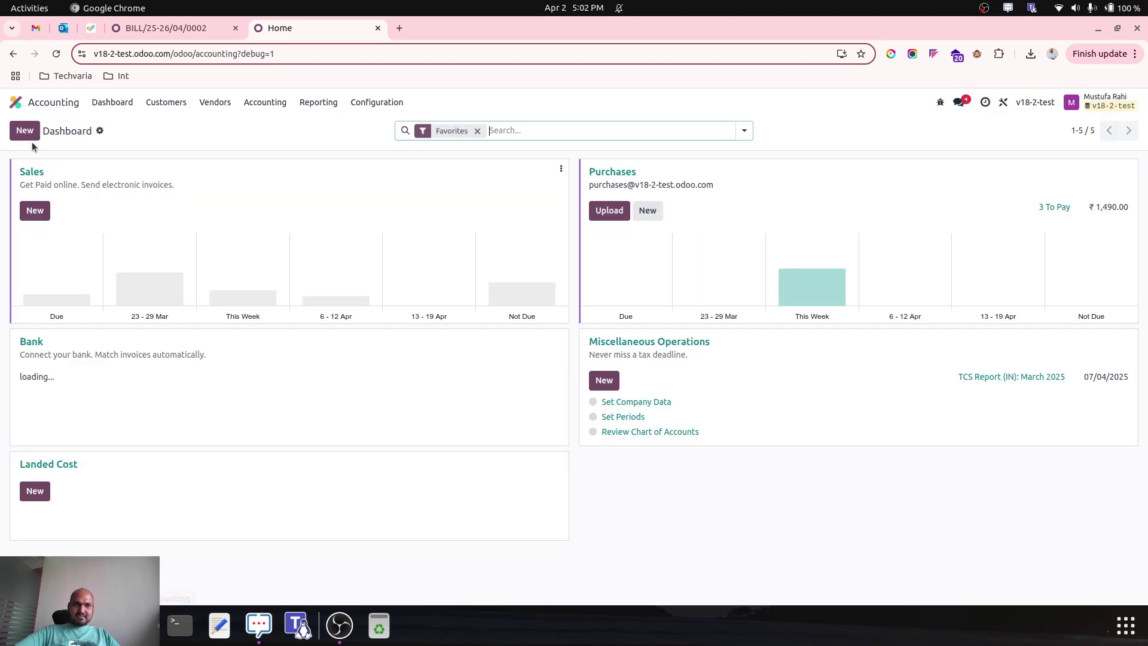
{"action": "left_click", "coordinate": [215, 103]}
{"action": "left_click", "coordinate": [211, 125]}
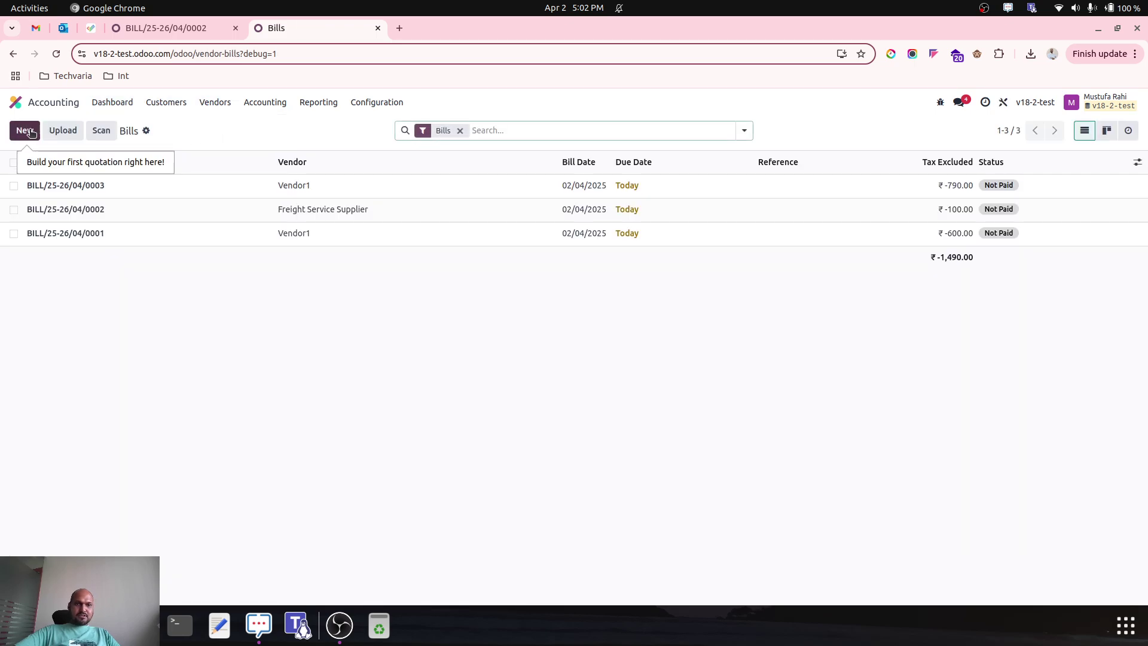
{"action": "left_click", "coordinate": [27, 131]}
{"action": "type", "text": "Fre"}
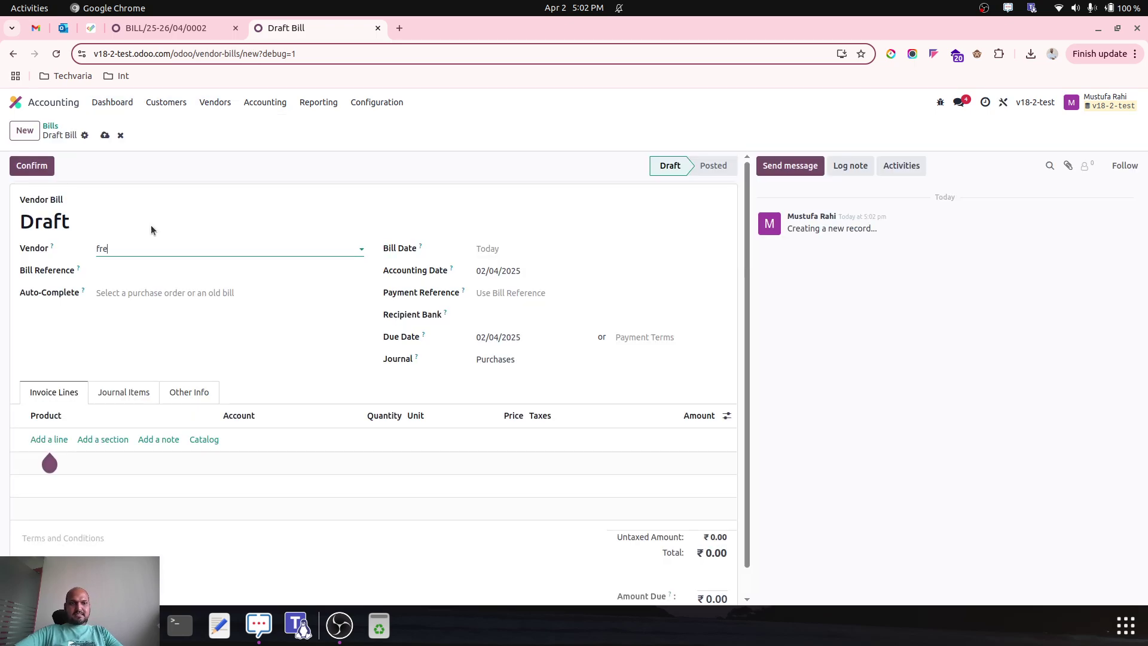
{"action": "key", "text": "Return"}
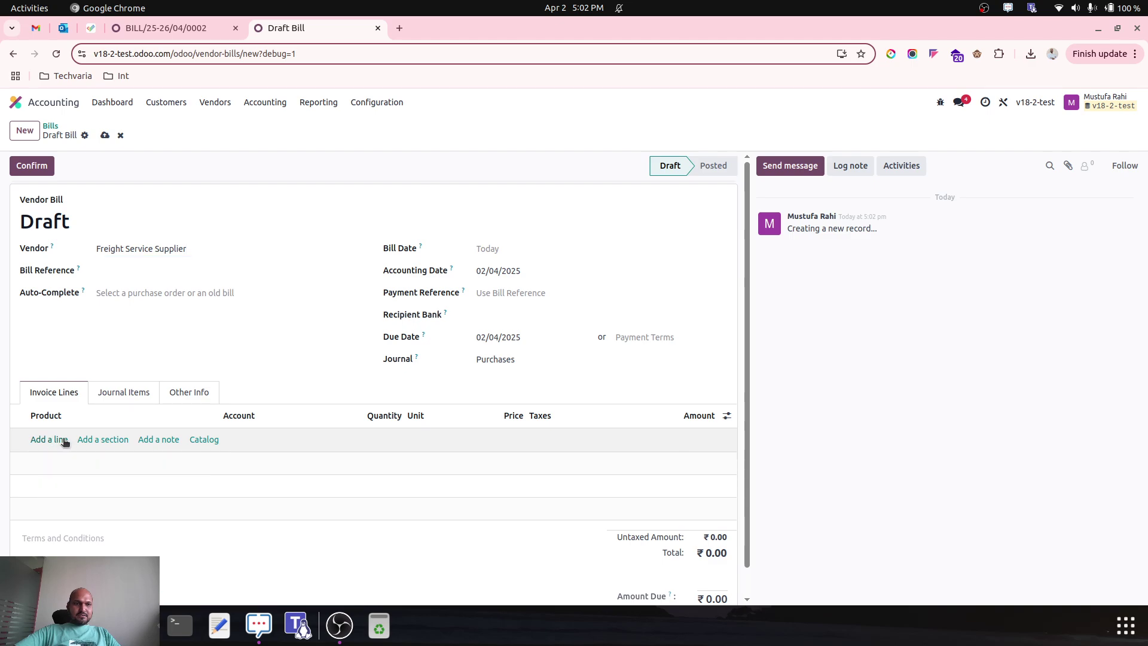
Add a Freight Charges line priced at 120 to the draft vendor bill, and save the bill.
{"action": "left_click", "coordinate": [60, 440]}
{"action": "type", "text": "fre"}
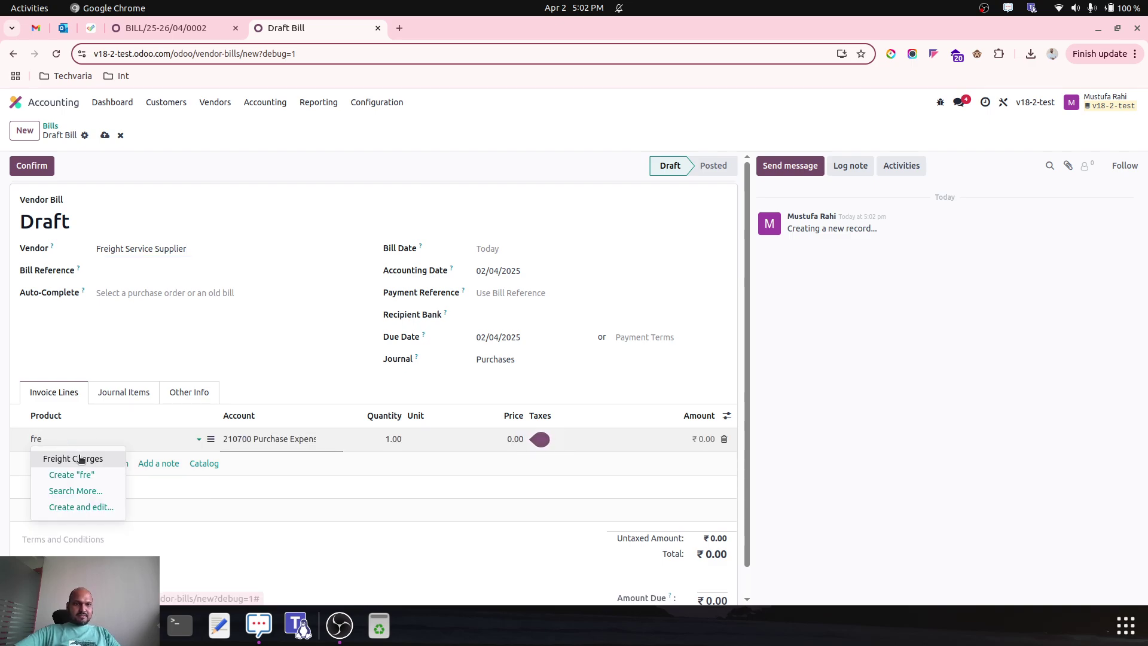
{"action": "left_click", "coordinate": [78, 459]}
{"action": "left_click", "coordinate": [505, 440]}
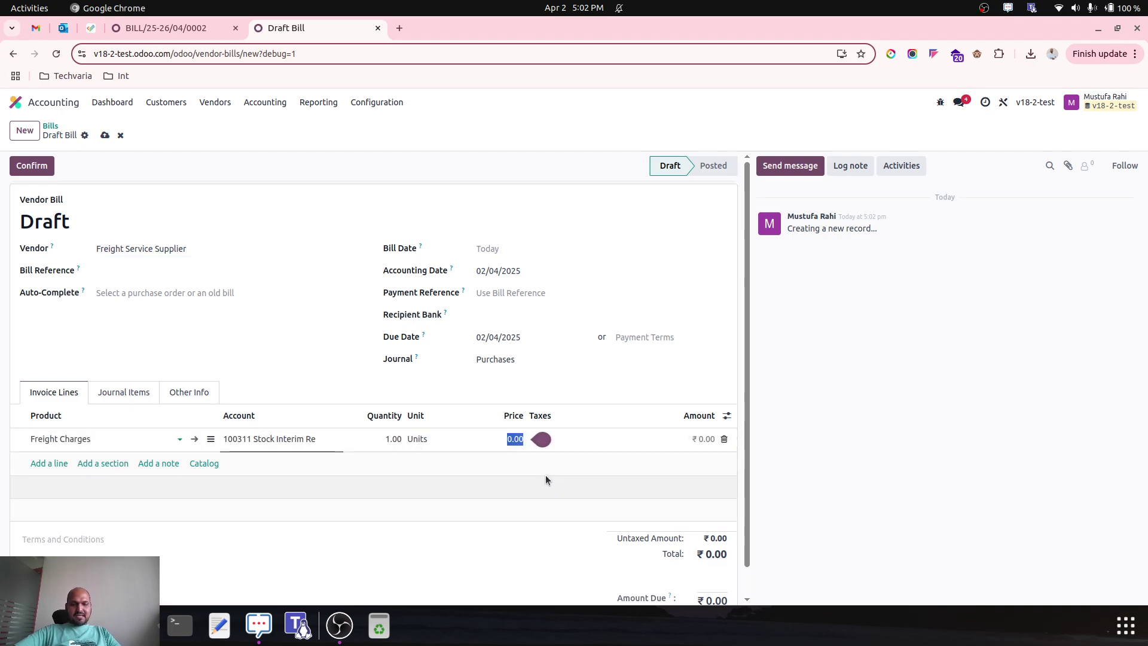
{"action": "type", "text": "120"}
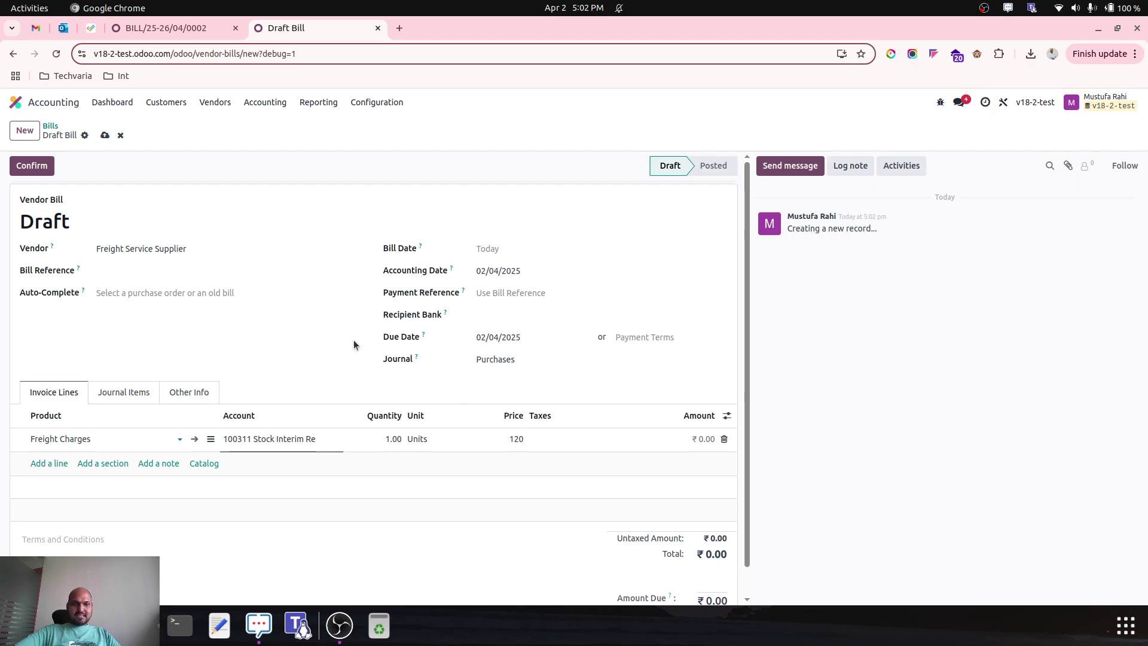
{"action": "left_click", "coordinate": [105, 137]}
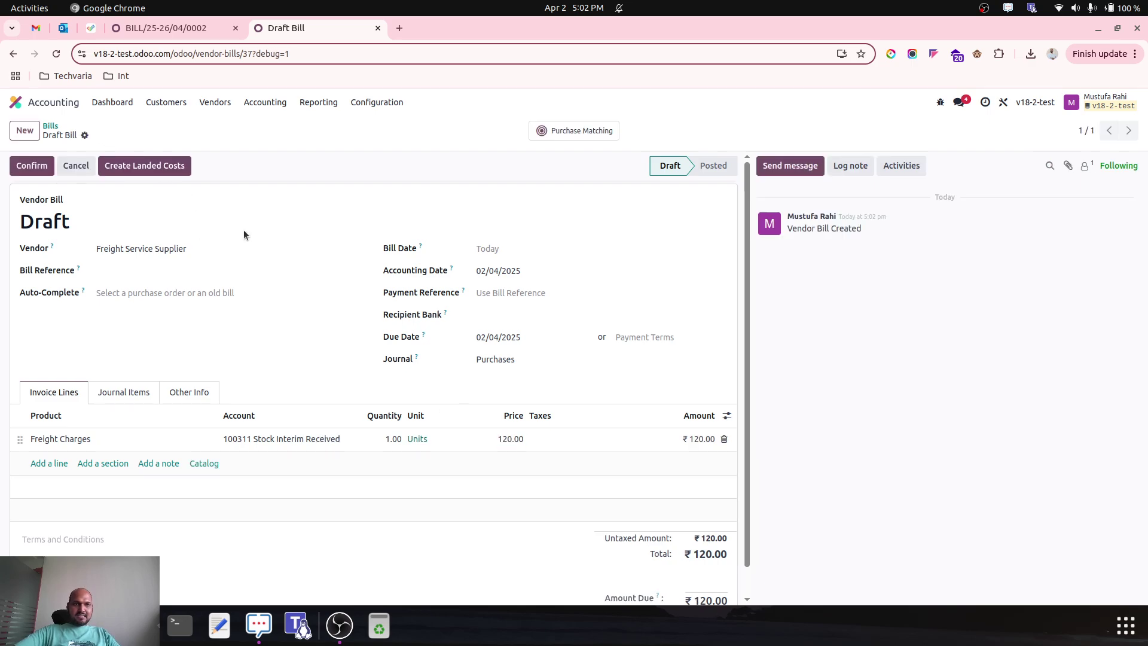
Create a landed cost from the freight bill, keep the Equal split method, and try computing it without a transfer.
{"action": "left_click", "coordinate": [167, 165]}
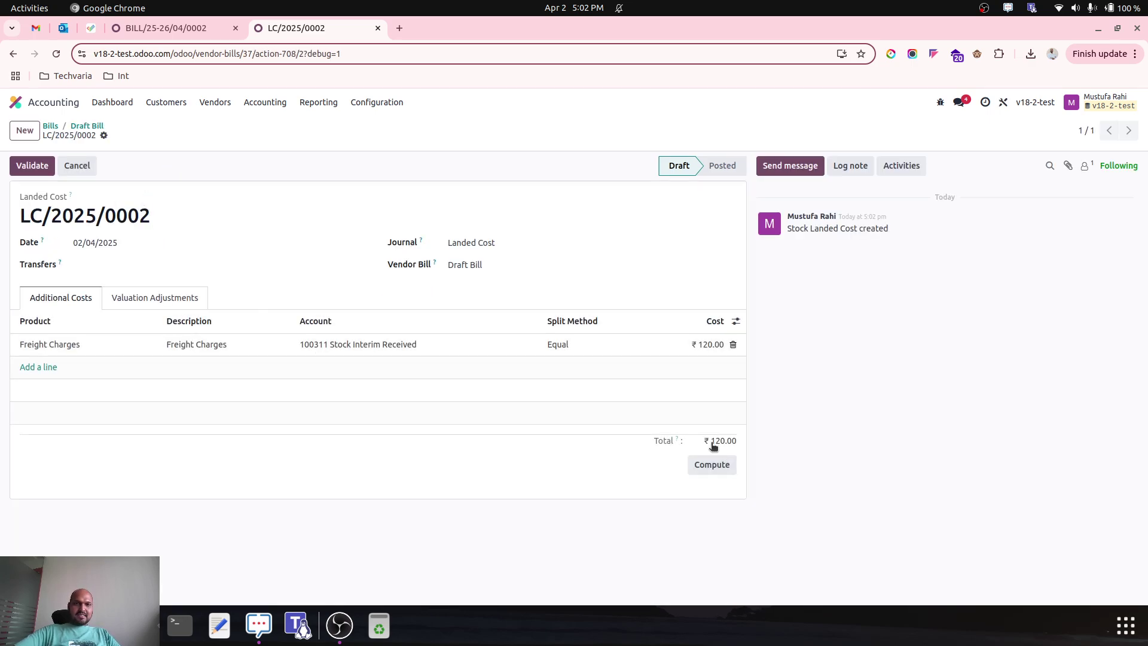
{"action": "left_click", "coordinate": [572, 346]}
{"action": "left_click", "coordinate": [572, 345]}
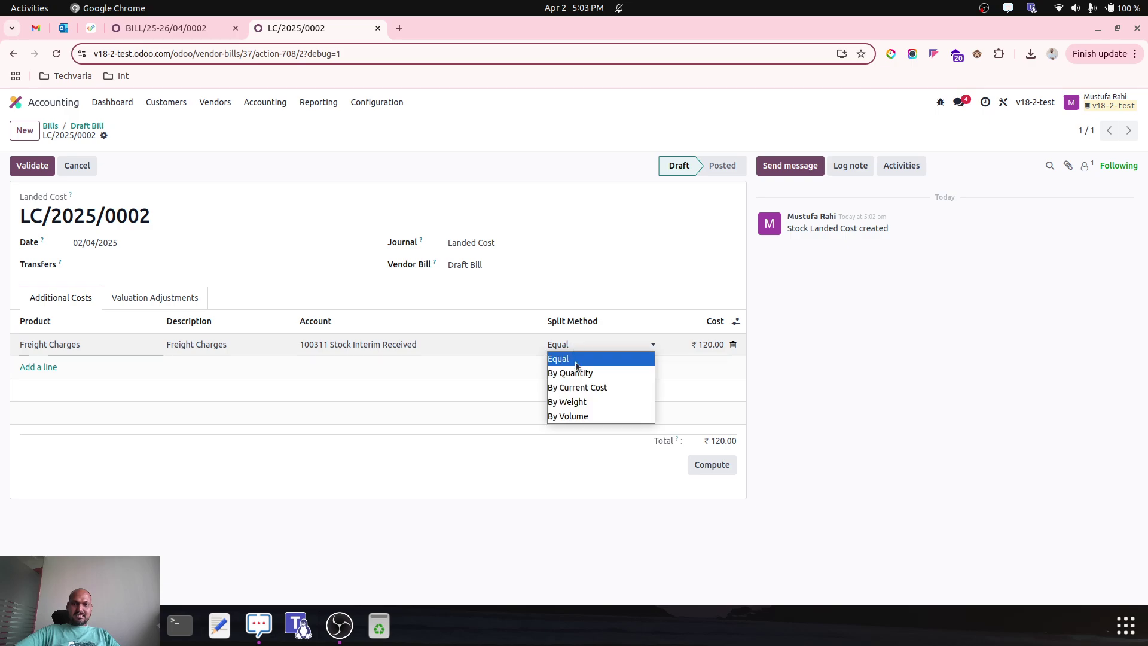
{"action": "left_click", "coordinate": [580, 359]}
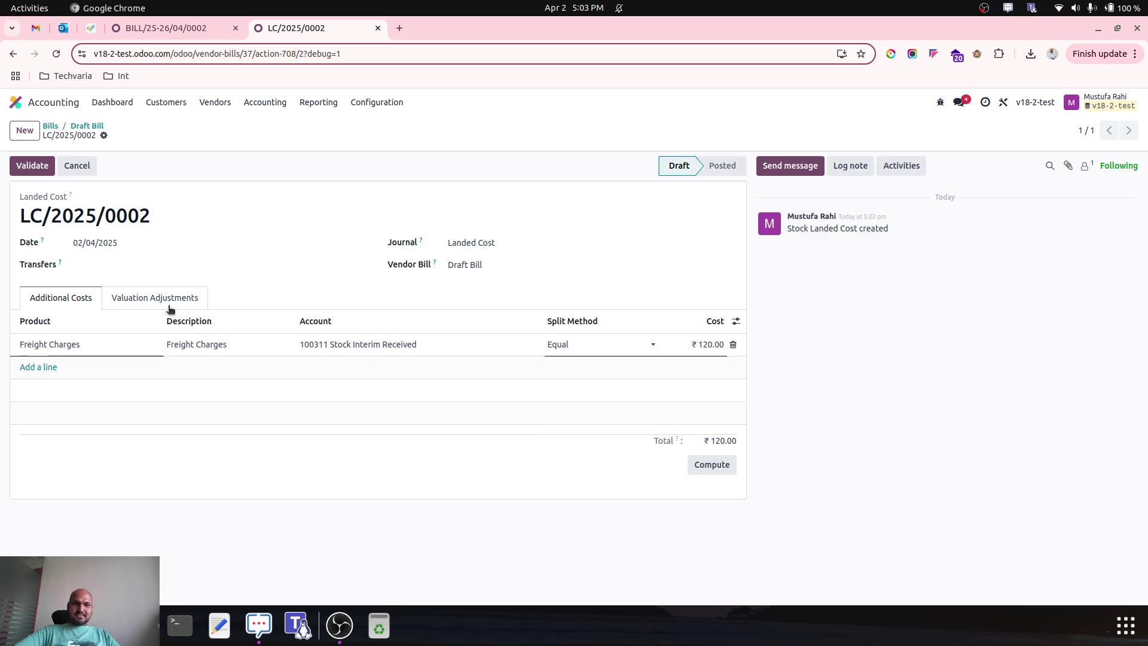
{"action": "left_click", "coordinate": [705, 466]}
{"action": "left_click", "coordinate": [182, 301]}
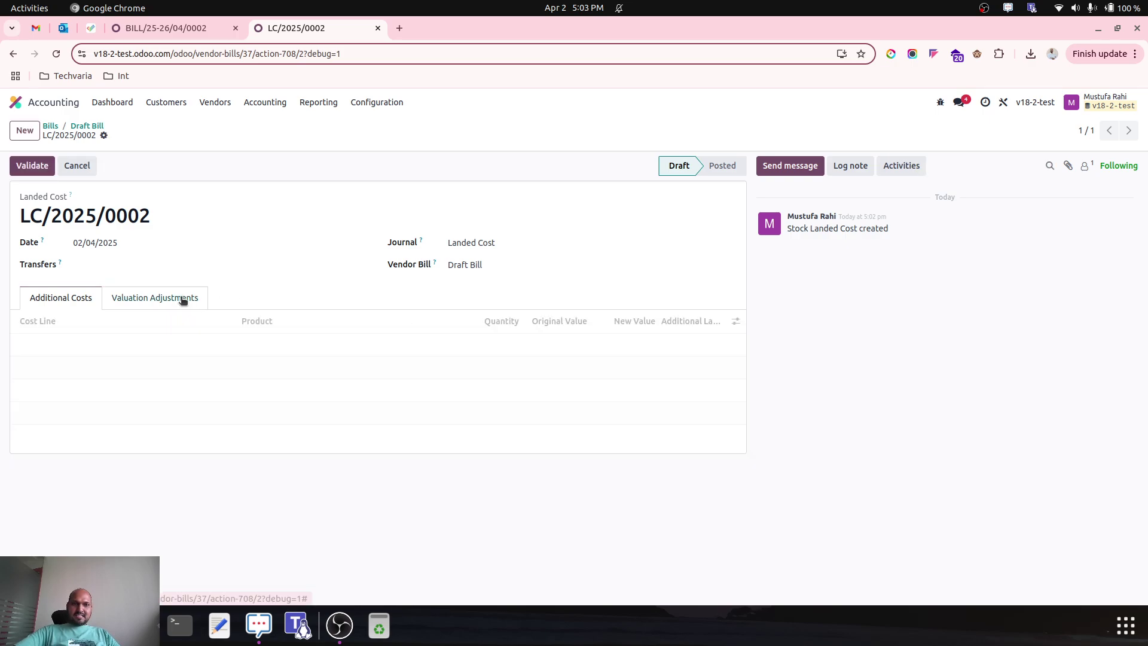
{"action": "left_click", "coordinate": [62, 295]}
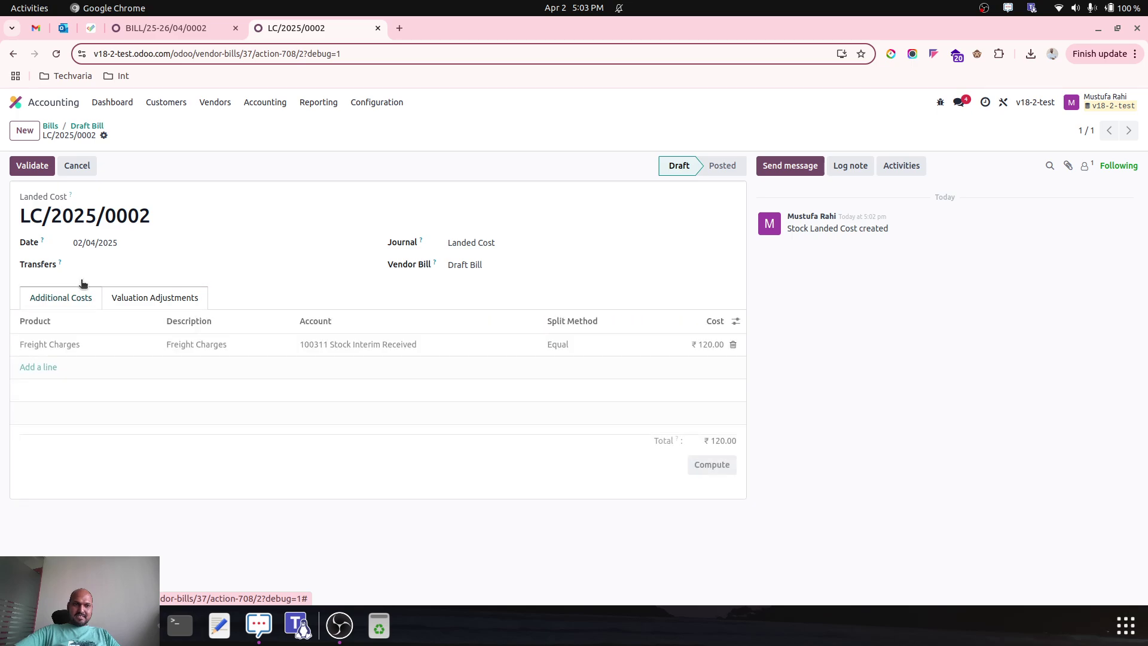
Assign transfer WH/IN/00002 to the landed cost, compute it, and view the resulting valuation adjustments.
{"action": "left_click", "coordinate": [123, 260]}
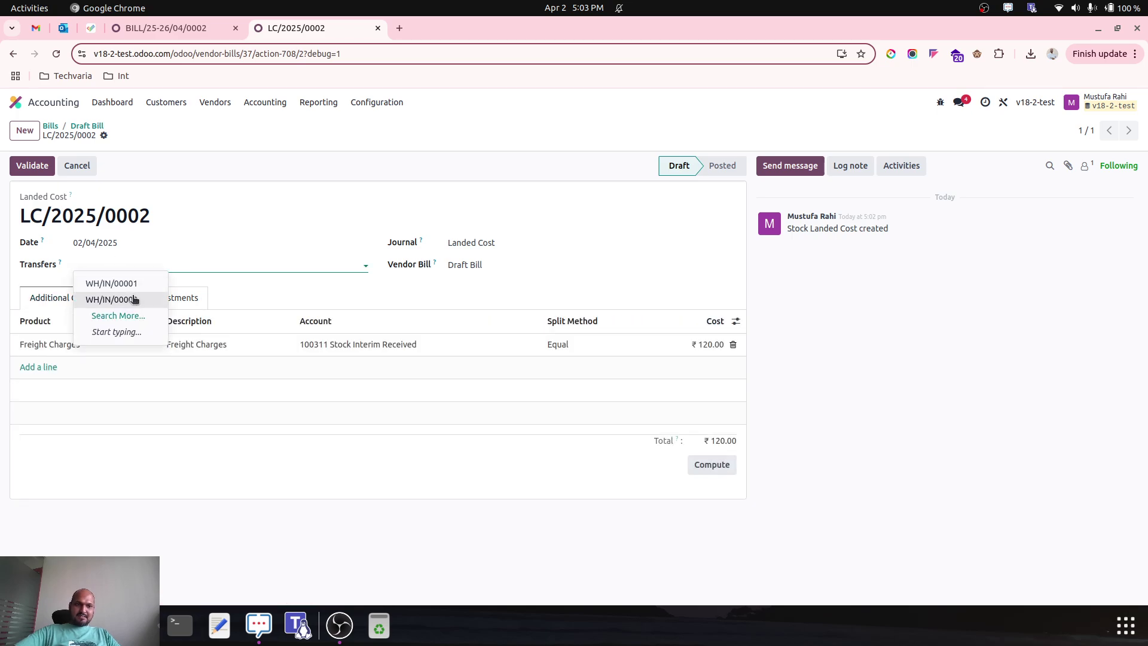
{"action": "left_click", "coordinate": [128, 298]}
{"action": "left_click", "coordinate": [721, 464]}
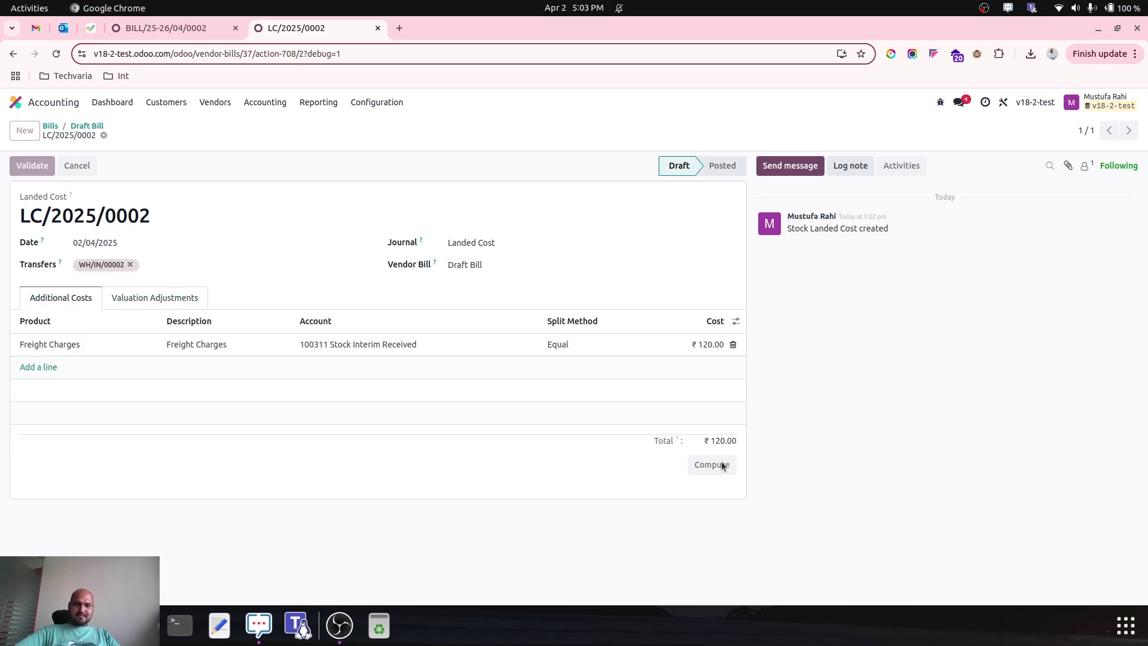
{"action": "left_click", "coordinate": [185, 296]}
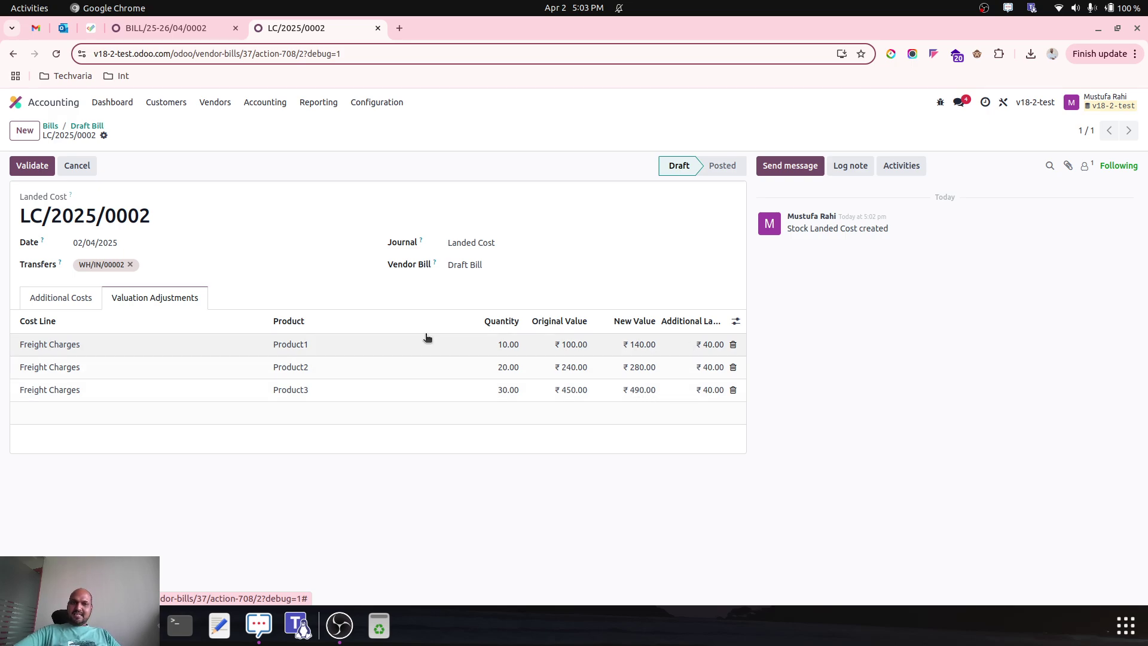
Set the Freight Charges split method to By Current Cost, recompute the landed cost, and view the valuation adjustments.
{"action": "left_click", "coordinate": [87, 301]}
{"action": "left_click", "coordinate": [587, 343]}
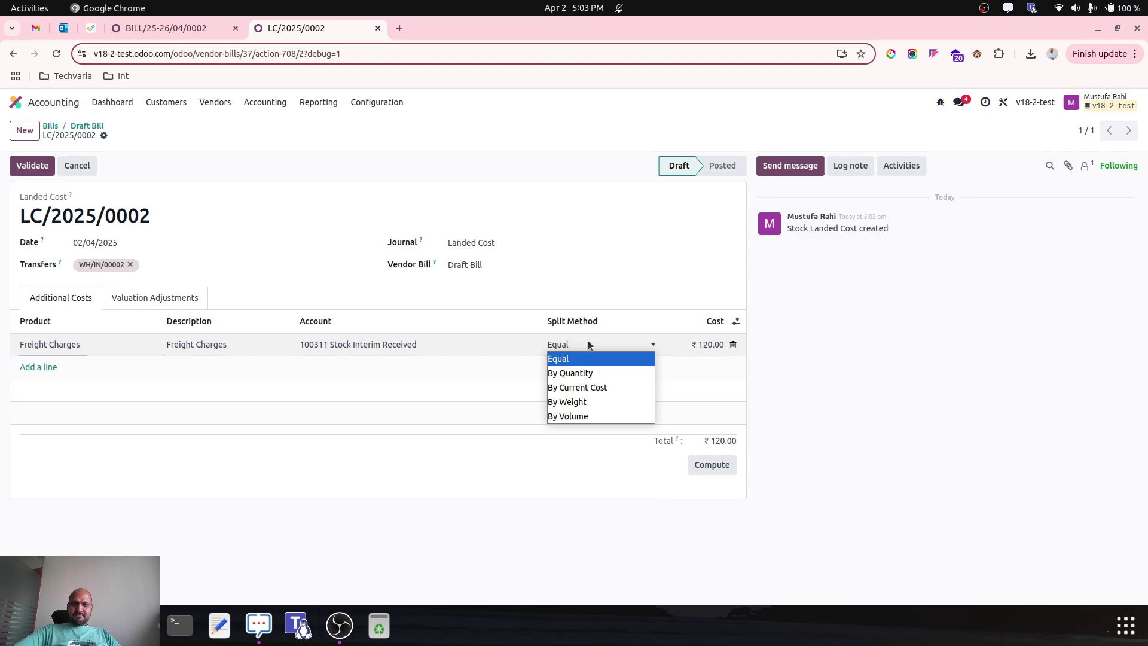
{"action": "left_click", "coordinate": [592, 387]}
{"action": "left_click", "coordinate": [175, 302]}
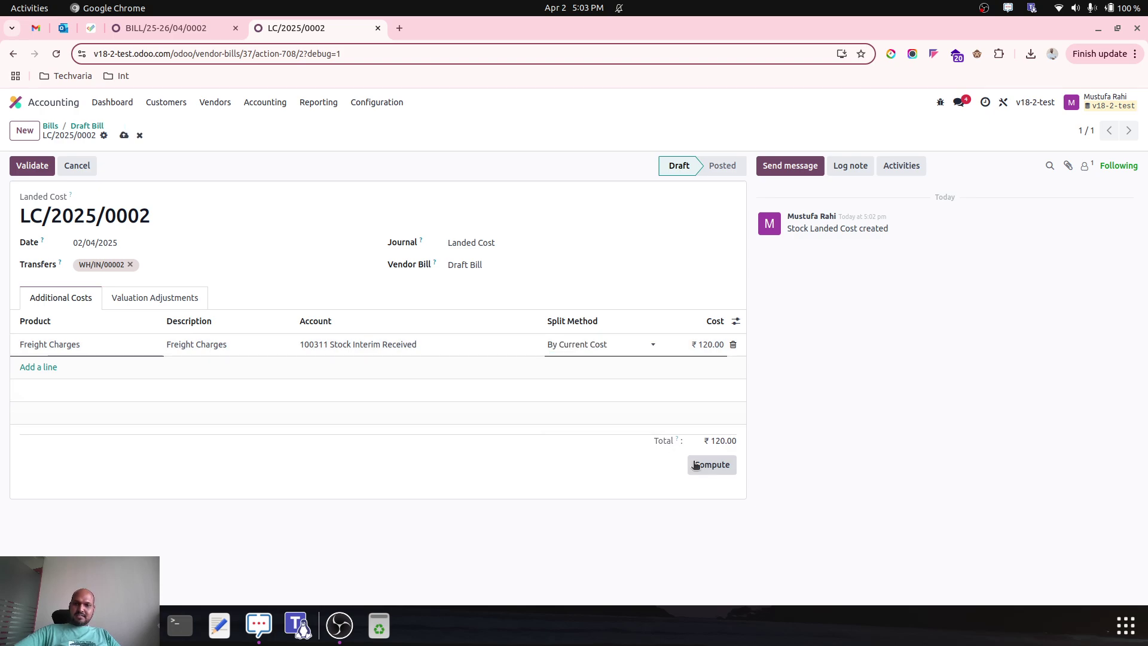
{"action": "left_click", "coordinate": [134, 299]}
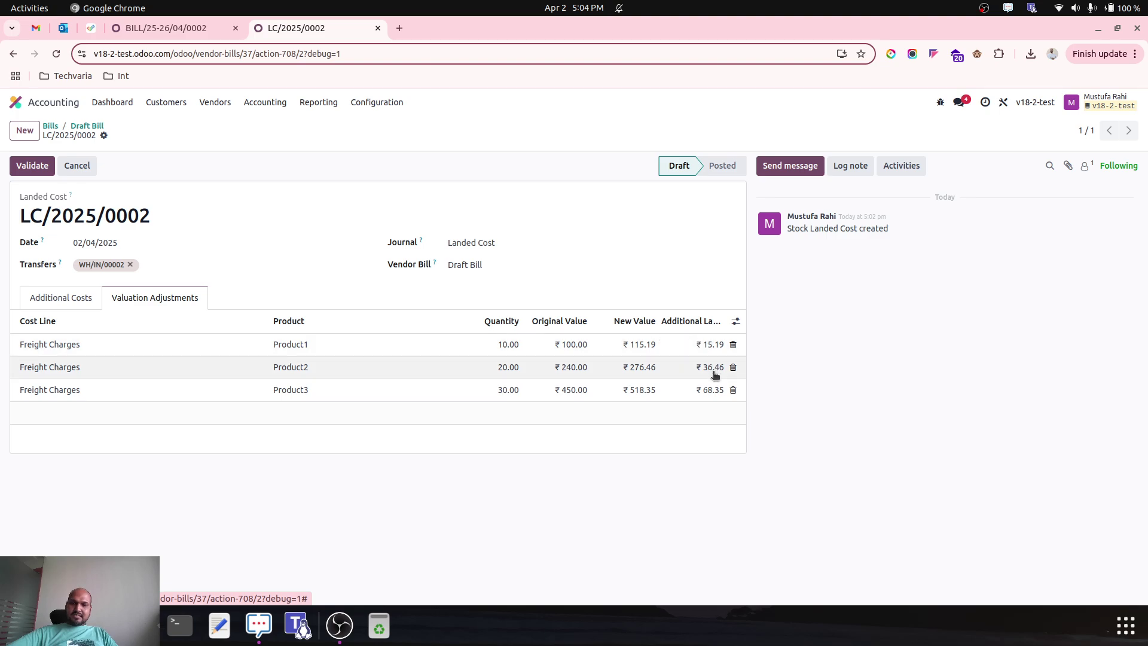
Check the split method options for Freight Charges, recompute with By Current Cost kept, and review the valuation adjustments.
{"action": "left_click", "coordinate": [37, 295]}
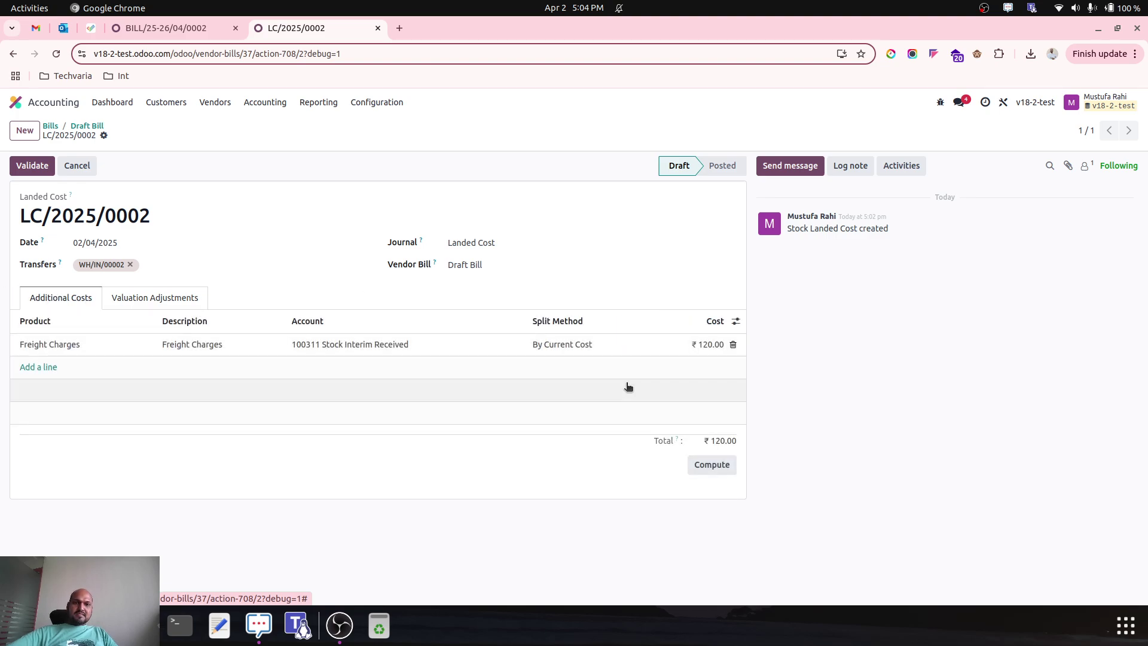
{"action": "left_click", "coordinate": [612, 355]}
{"action": "left_click", "coordinate": [600, 345]}
{"action": "left_click", "coordinate": [600, 345]}
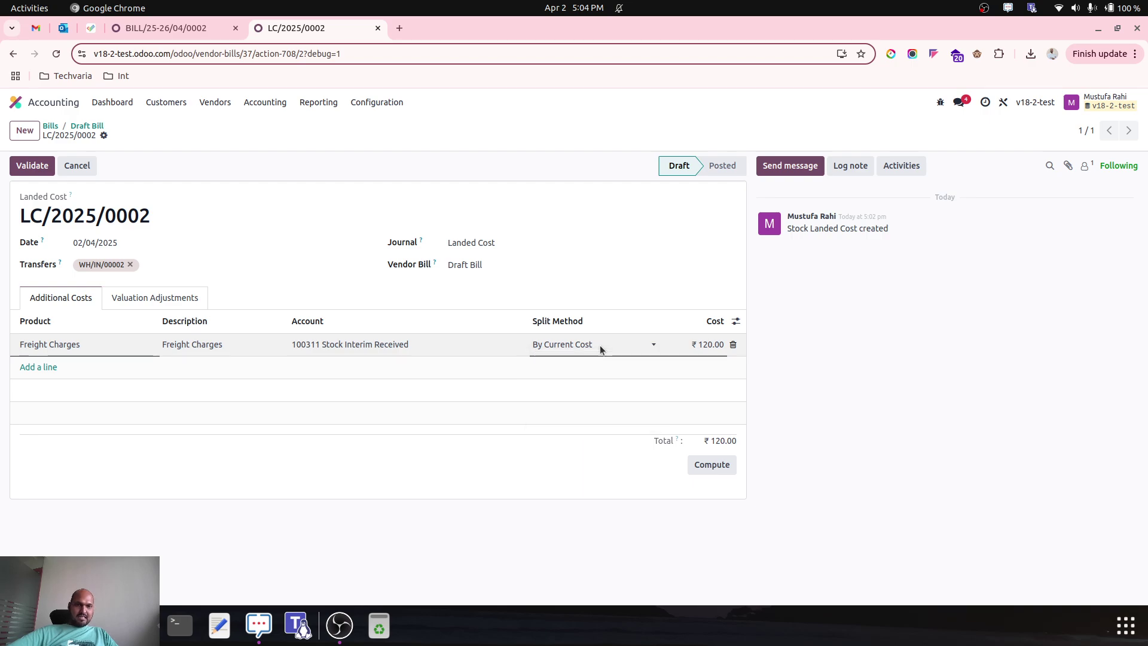
{"action": "left_click", "coordinate": [601, 346]}
{"action": "left_click", "coordinate": [600, 345]}
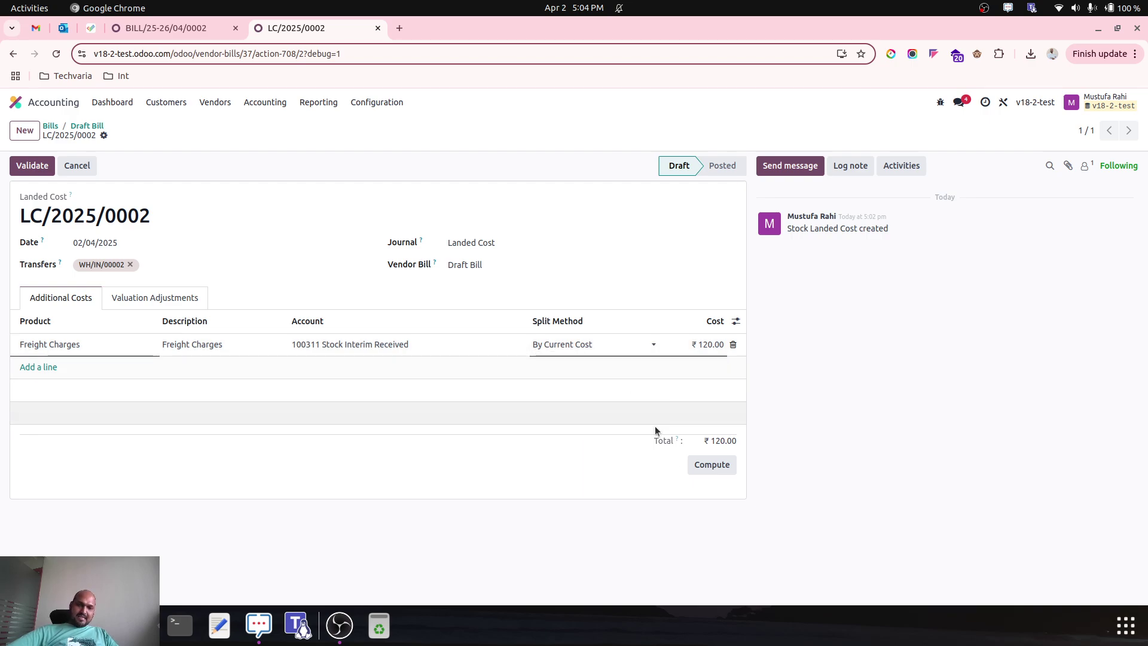
{"action": "left_click", "coordinate": [697, 472]}
{"action": "left_click", "coordinate": [174, 297]}
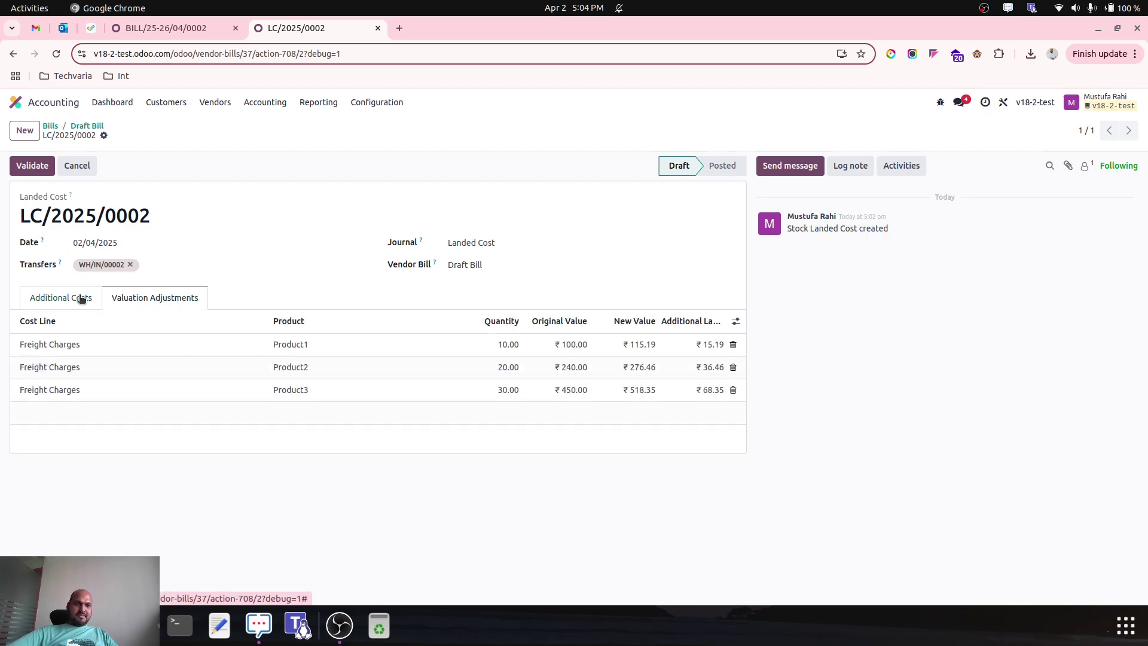
{"action": "left_click", "coordinate": [82, 299]}
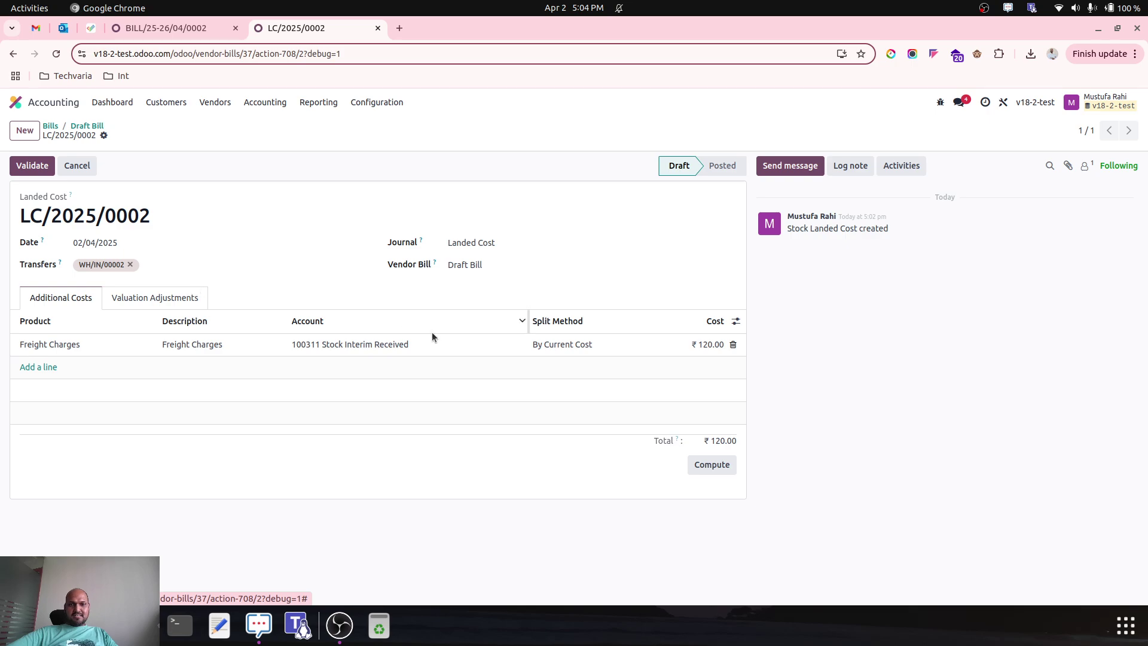
{"action": "left_click", "coordinate": [556, 350]}
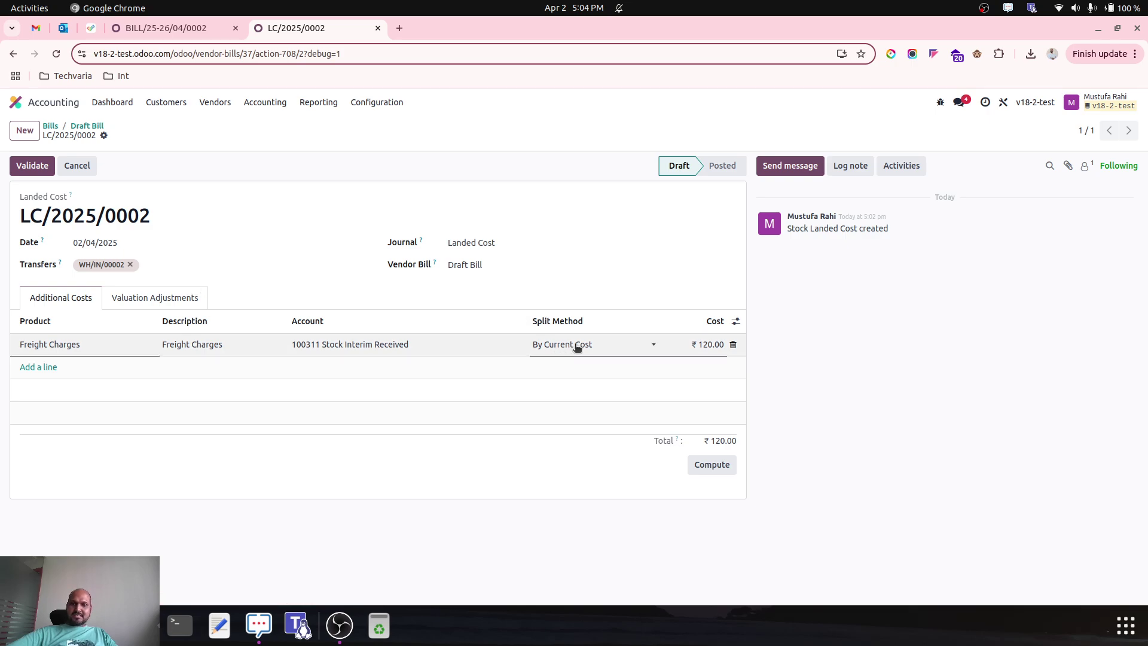
{"action": "left_click", "coordinate": [577, 348]}
{"action": "left_click", "coordinate": [605, 267]}
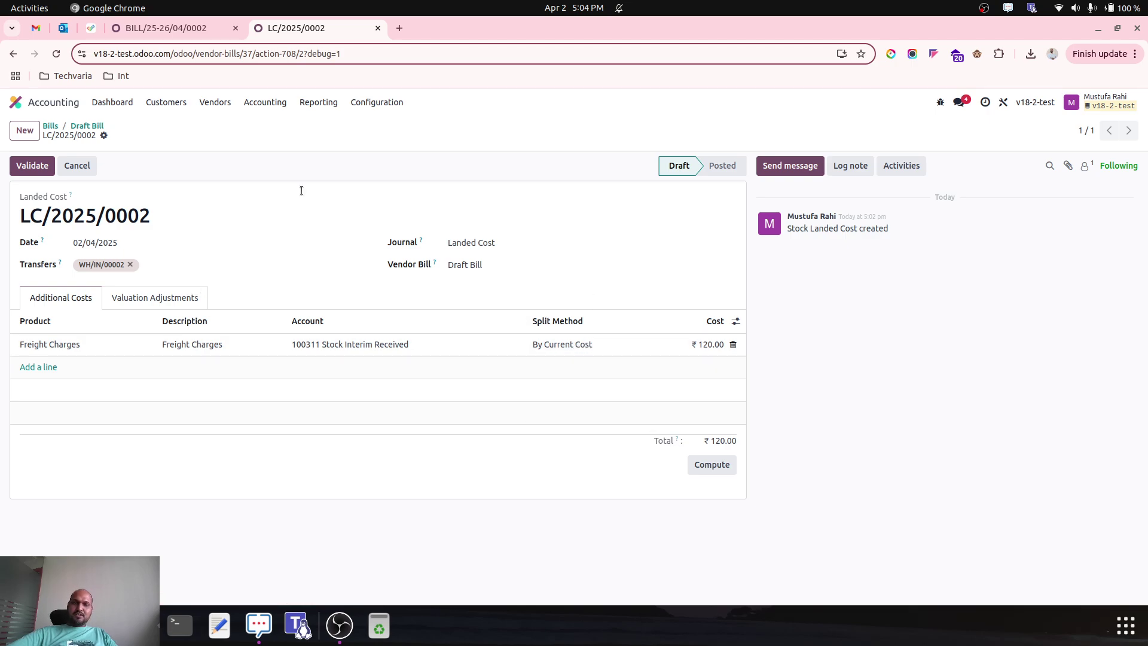
{"action": "left_click", "coordinate": [203, 30]}
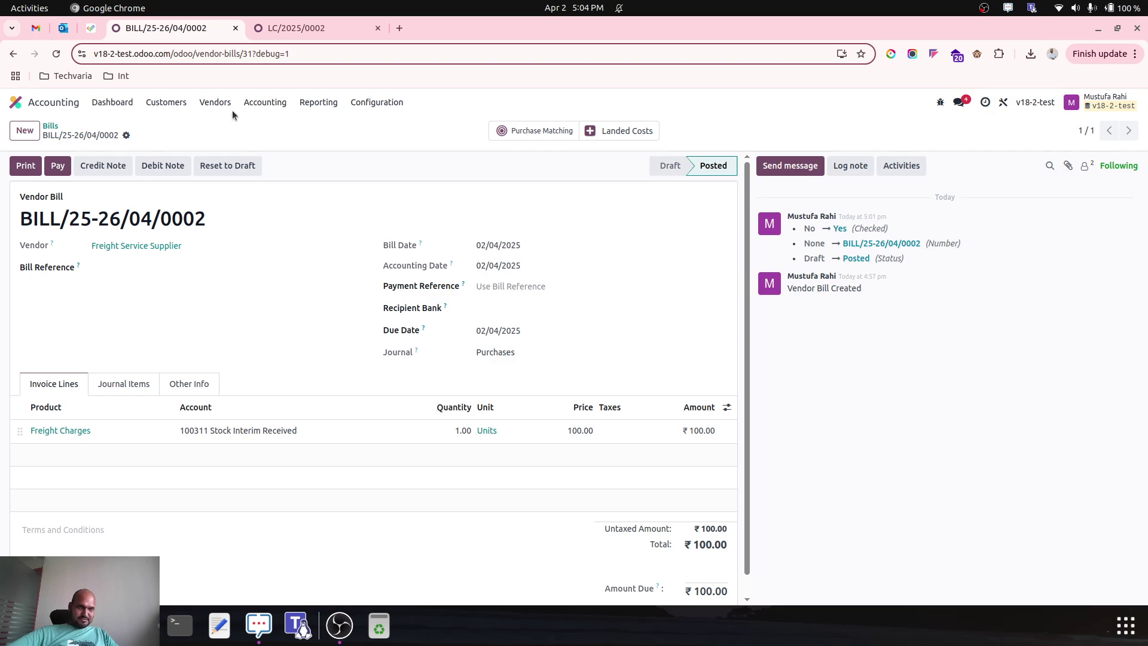
{"action": "left_click", "coordinate": [293, 29]}
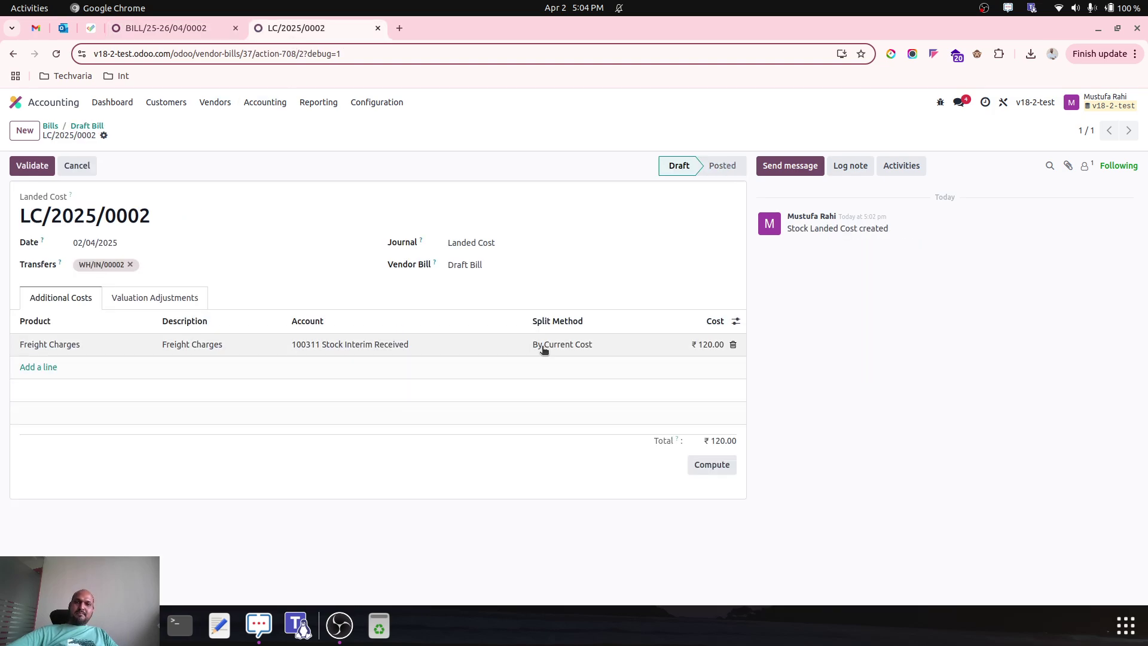
Examine the products' original values and added landed costs, and review the split methods available for the Freight Charges line.
{"action": "left_click", "coordinate": [181, 298]}
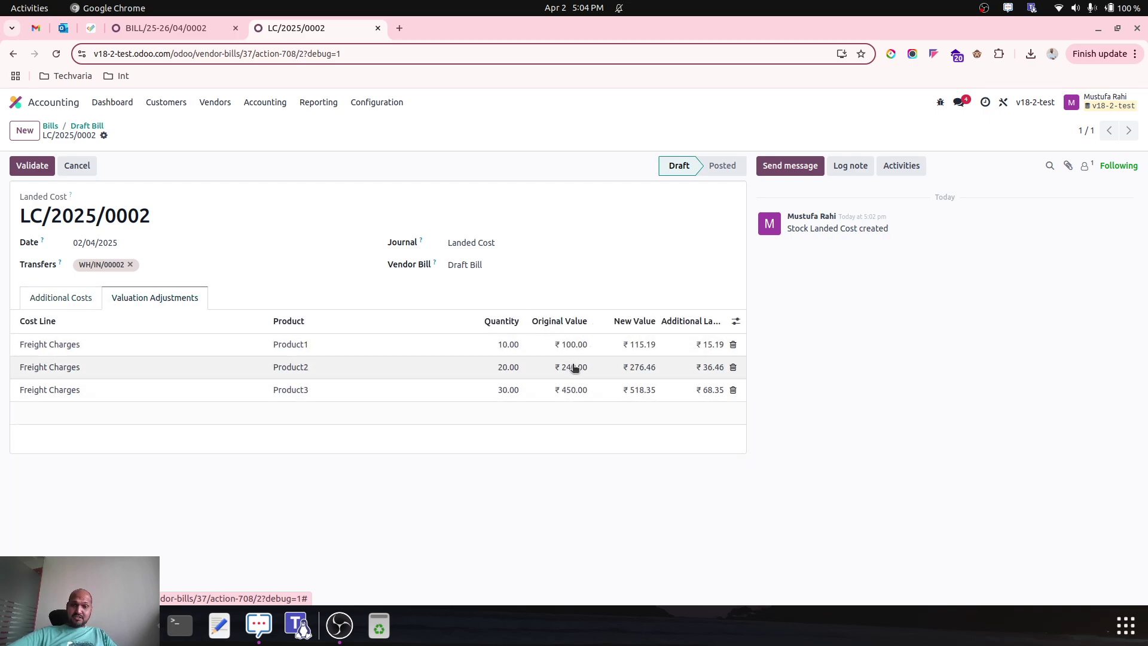
{"action": "left_click", "coordinate": [44, 298]}
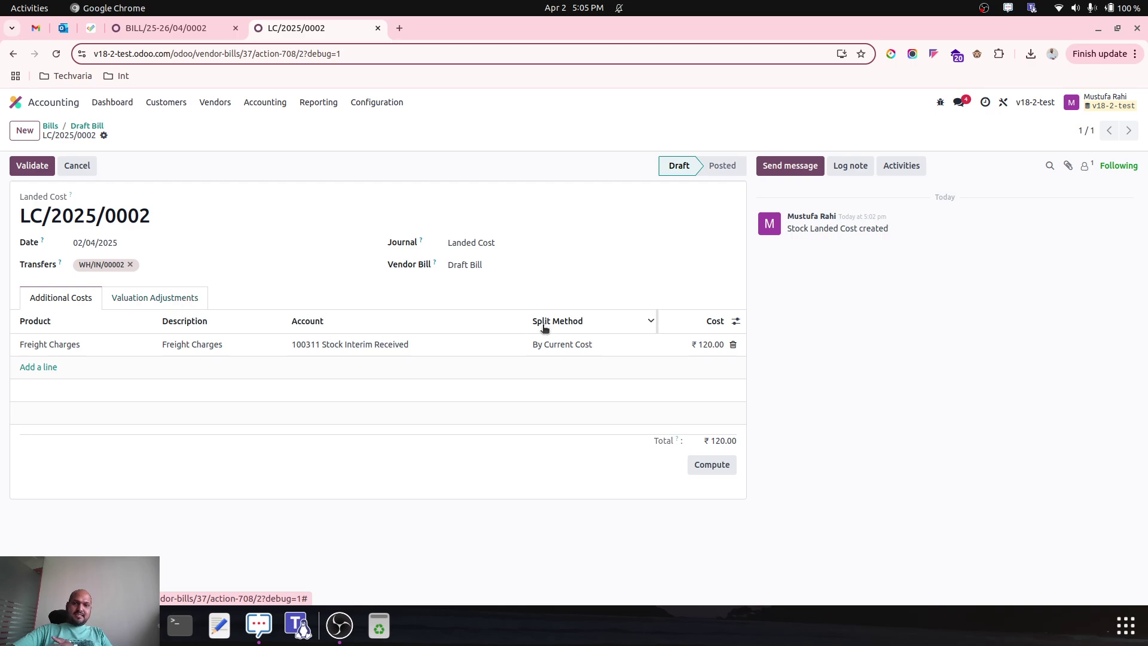
{"action": "left_click", "coordinate": [571, 343]}
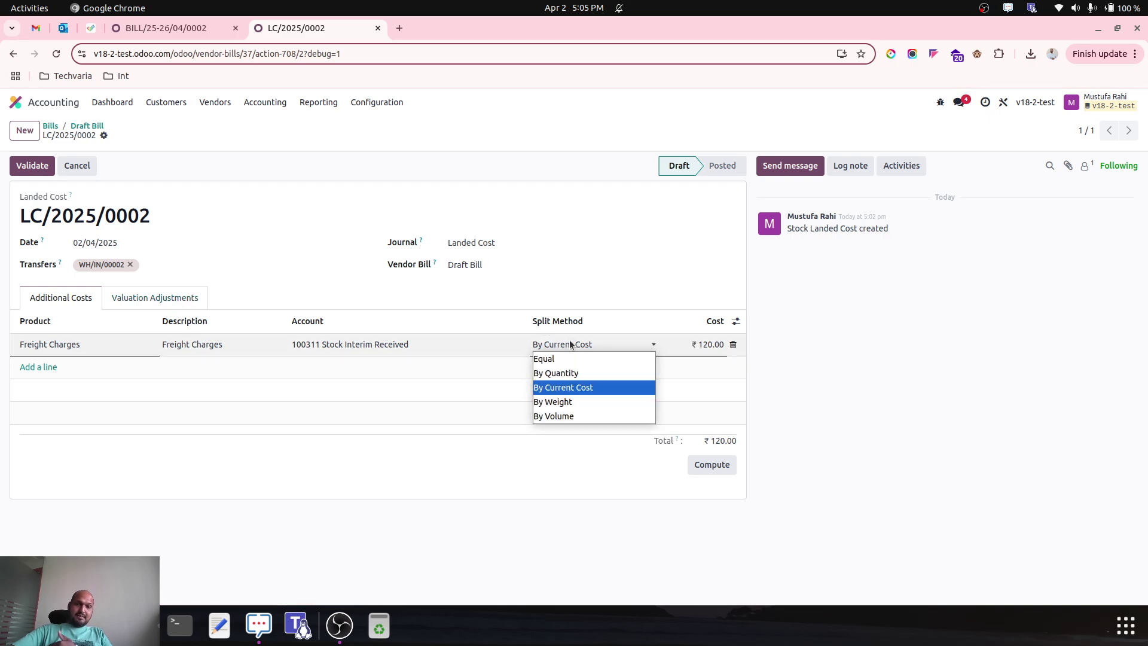
{"action": "left_click", "coordinate": [623, 303]}
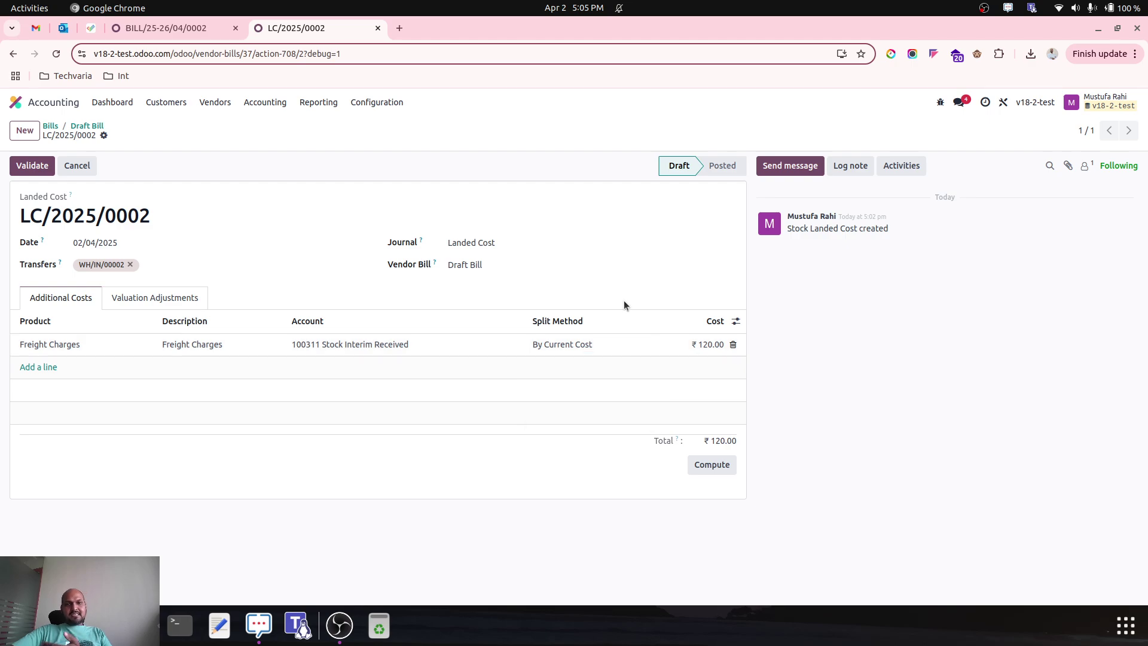
{"action": "left_click", "coordinate": [173, 299]}
{"action": "left_click", "coordinate": [79, 297]}
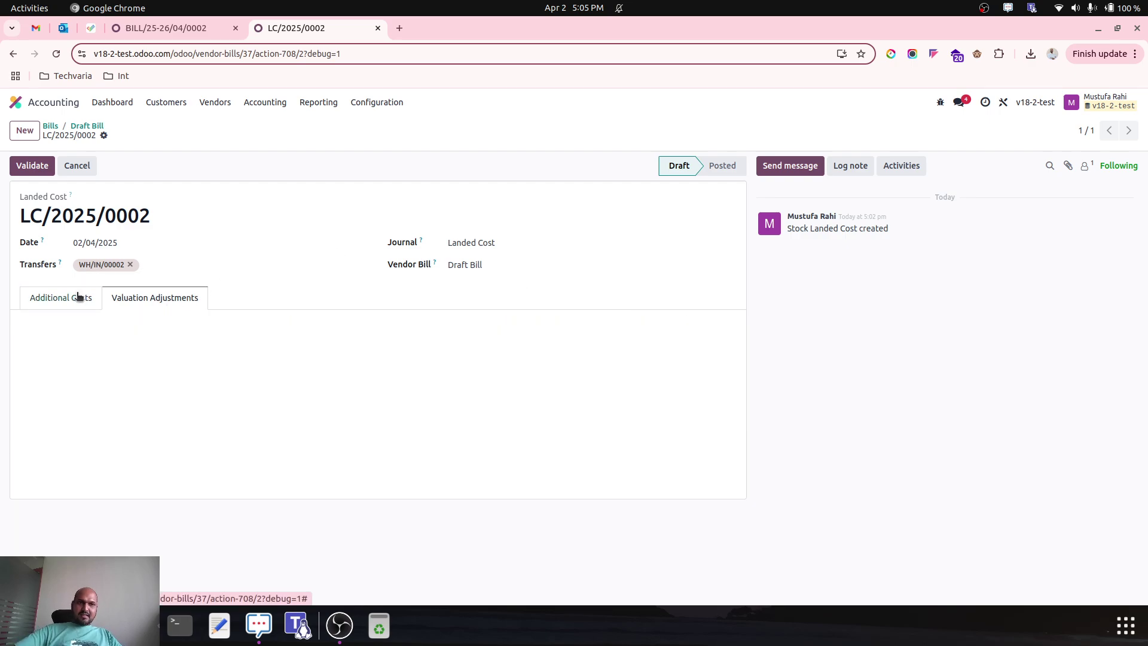
{"action": "left_click", "coordinate": [546, 344]}
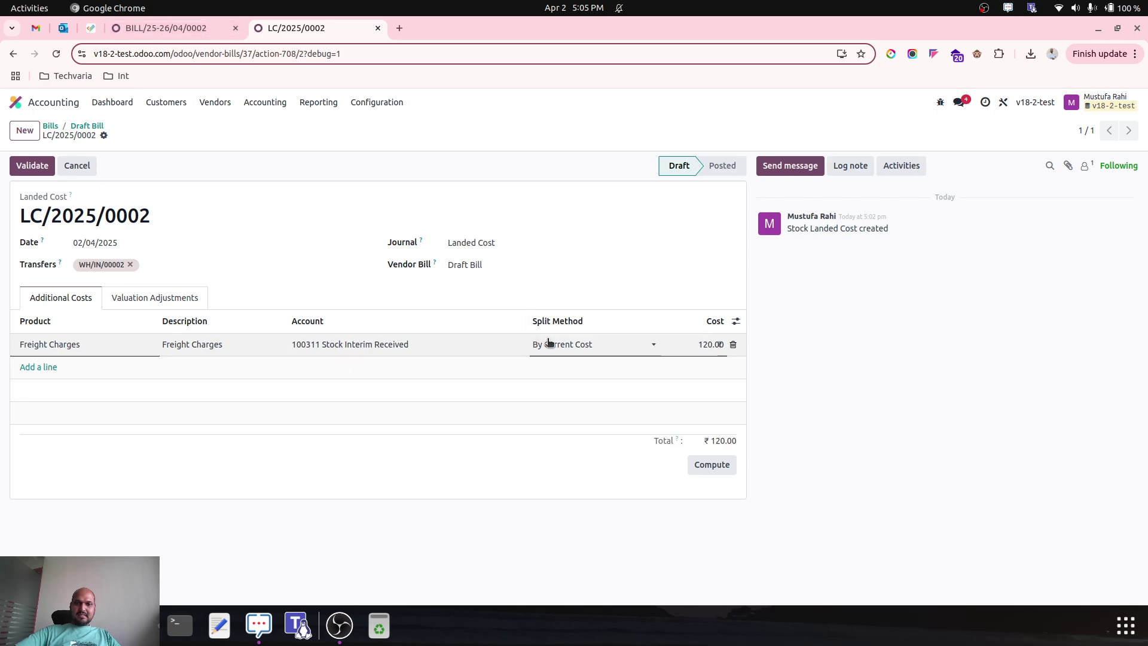
{"action": "left_click", "coordinate": [549, 343]}
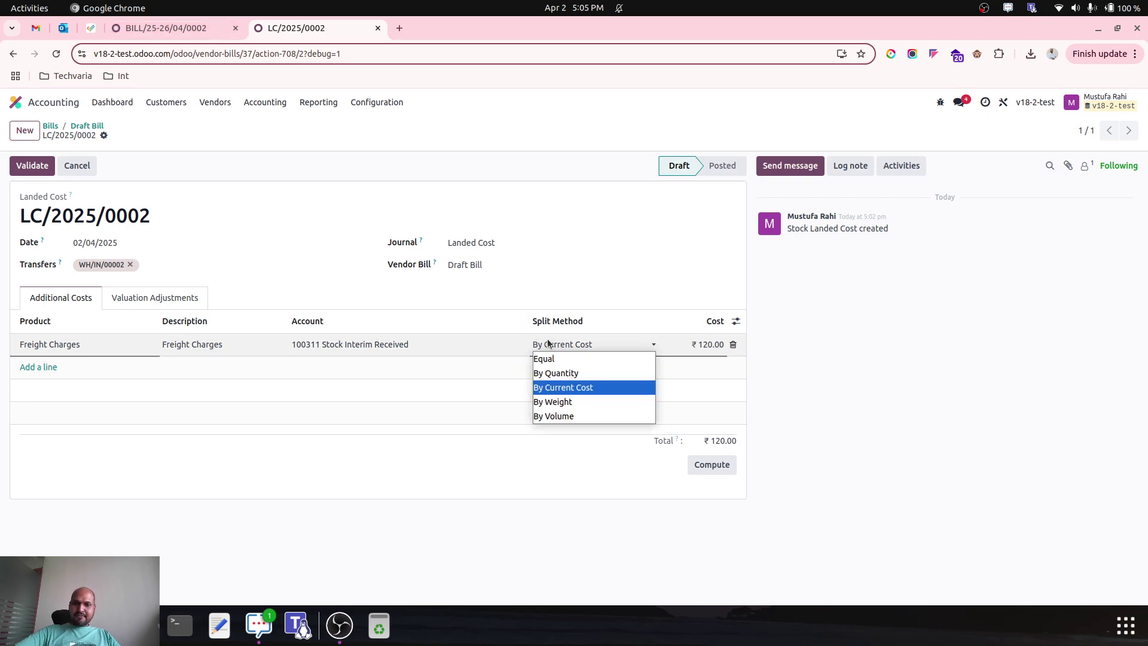
{"action": "left_click", "coordinate": [547, 339]}
Open the Product1 record from the vendor products list.
{"action": "left_click", "coordinate": [184, 28]}
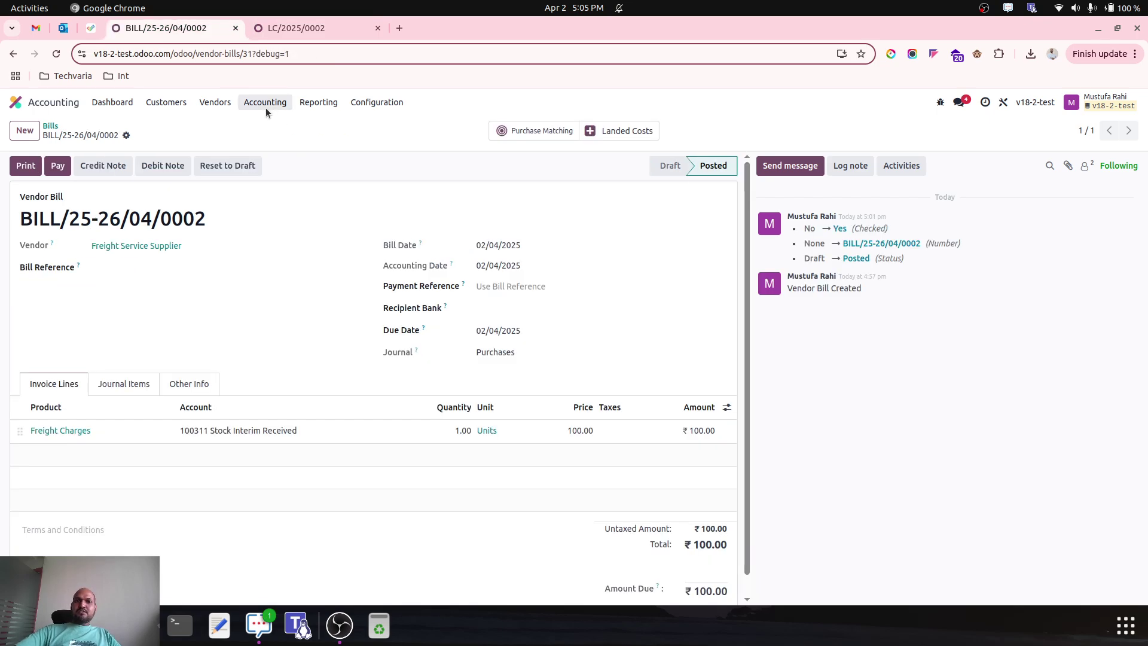
{"action": "left_click", "coordinate": [215, 103]}
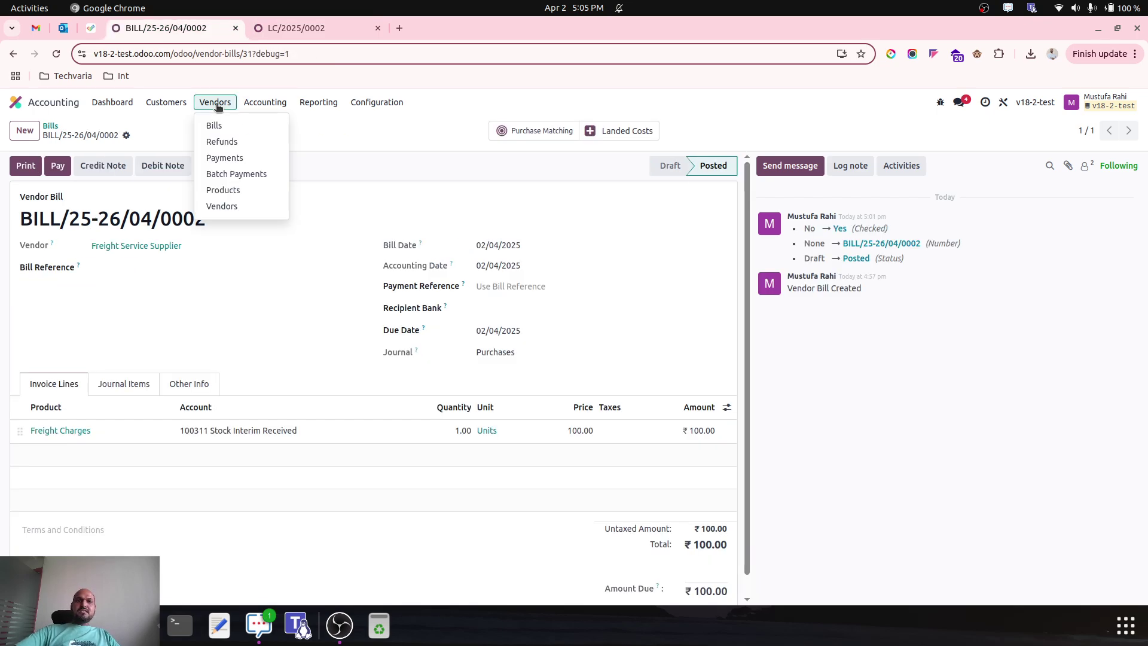
{"action": "left_click", "coordinate": [242, 190]}
{"action": "left_click", "coordinate": [174, 251]}
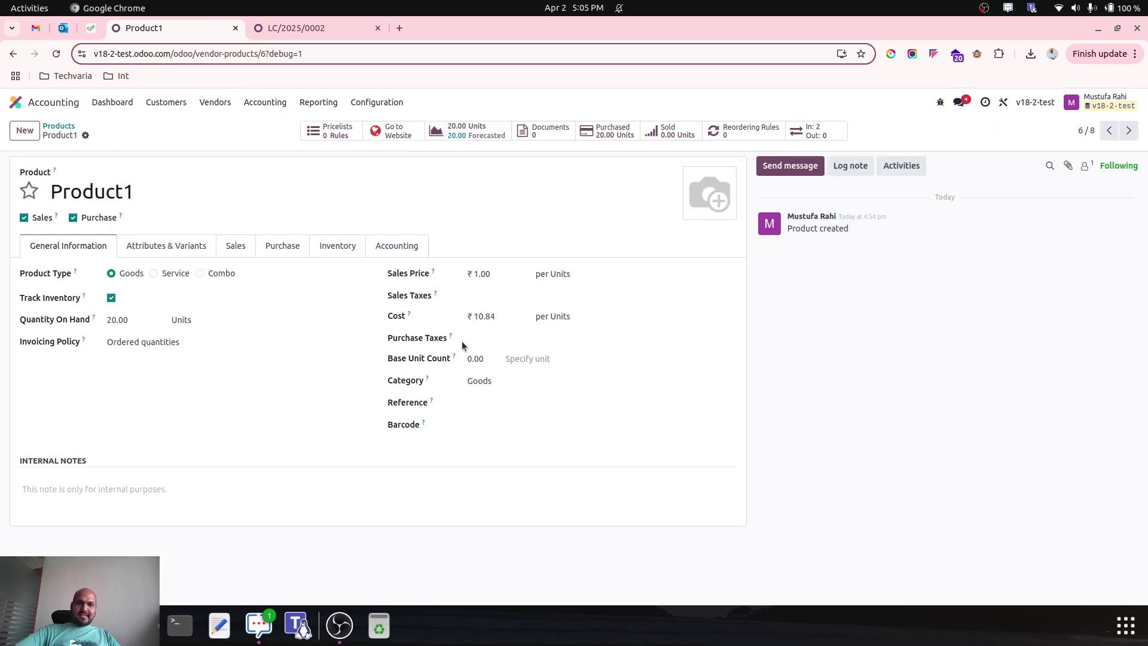
Set Product1's weight to 1 kg and volume to 1 m³ in its inventory logistics details, and save.
{"action": "left_click", "coordinate": [345, 251]}
{"action": "left_click", "coordinate": [510, 336]}
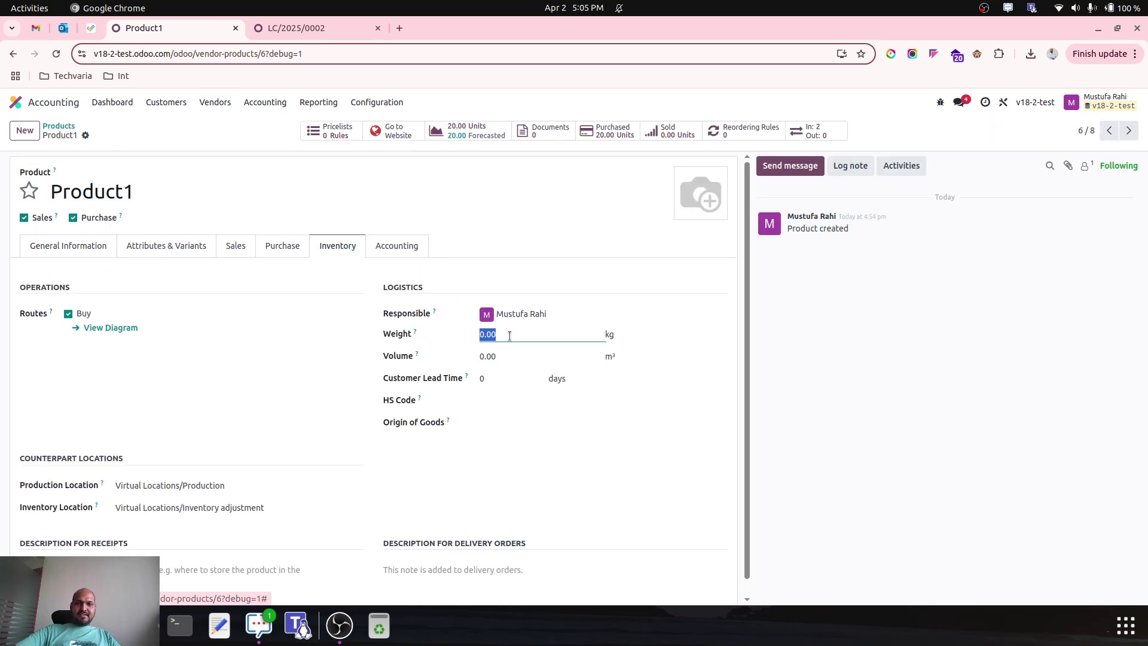
{"action": "type", "text": "1"}
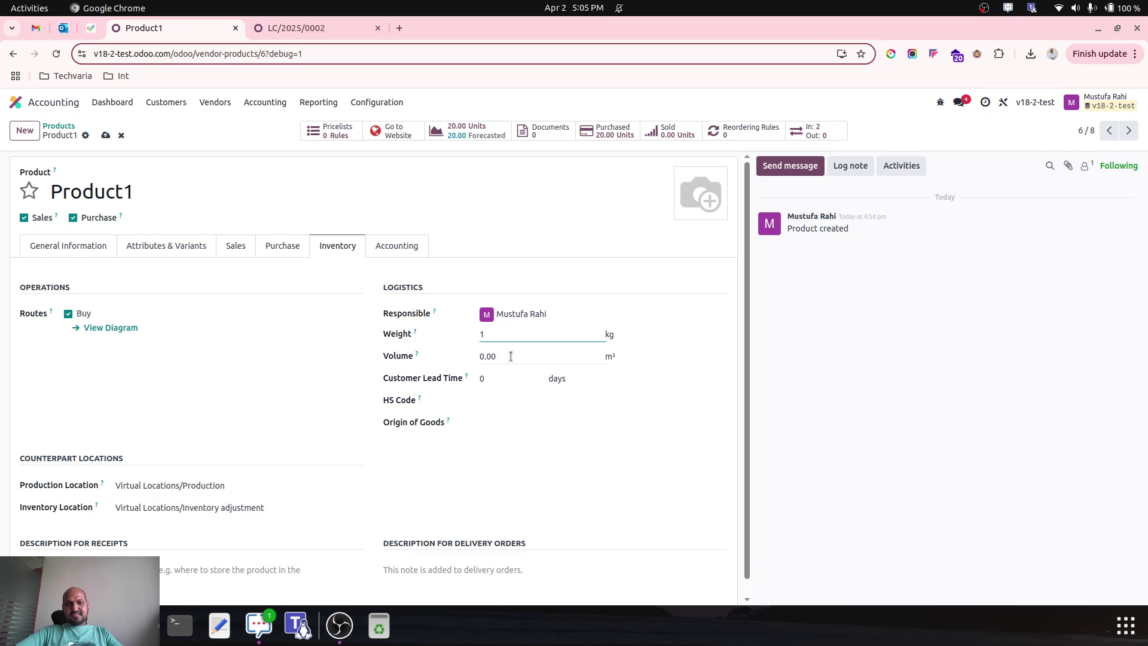
{"action": "left_click", "coordinate": [511, 356]}
{"action": "type", "text": "1"}
{"action": "left_click", "coordinate": [551, 444]}
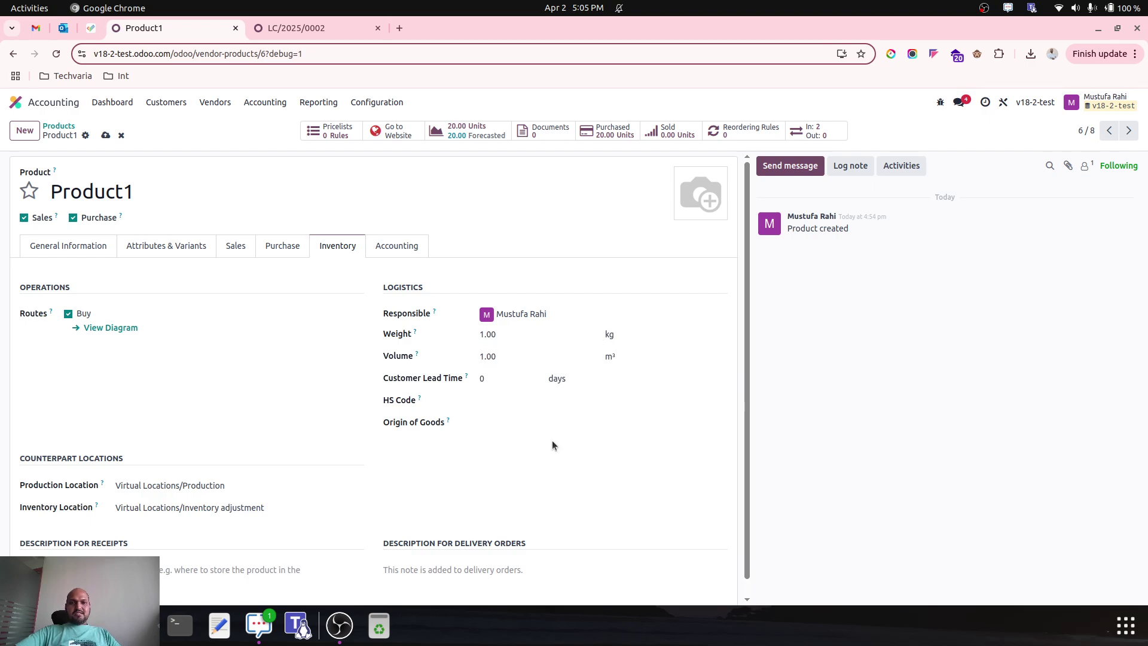
{"action": "left_click", "coordinate": [106, 135]}
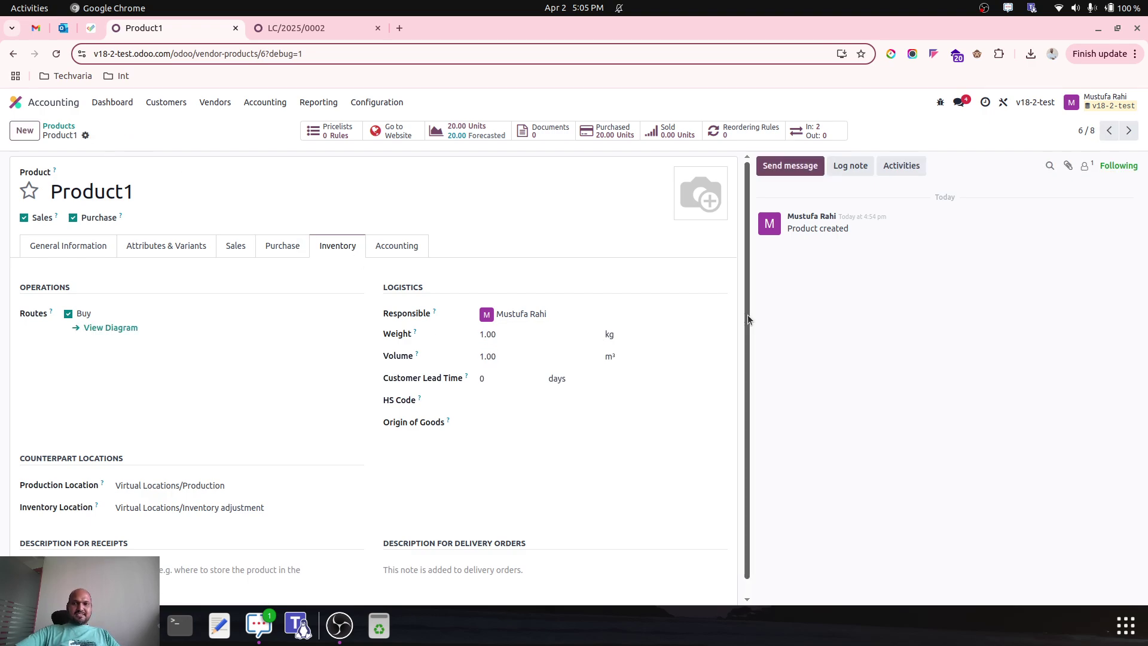
Set Product2's weight to 2 kg and volume to 2 m³, and save the product.
{"action": "left_click", "coordinate": [1128, 130]}
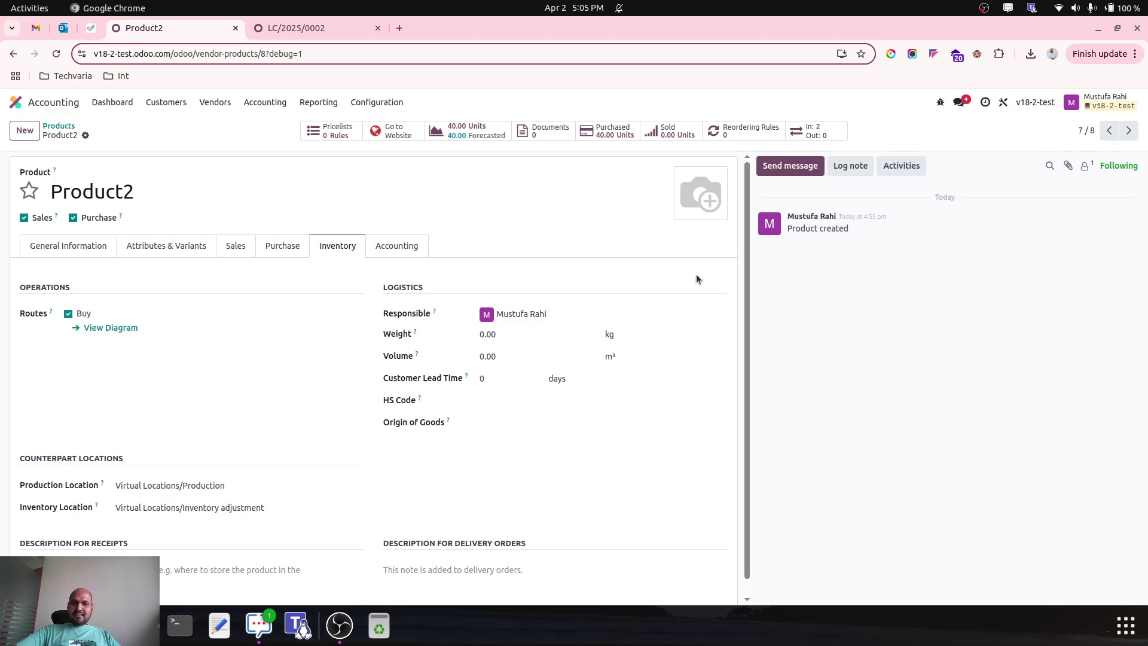
{"action": "left_click", "coordinate": [560, 337]}
{"action": "type", "text": "2"}
{"action": "left_click", "coordinate": [542, 359]}
{"action": "type", "text": "2"}
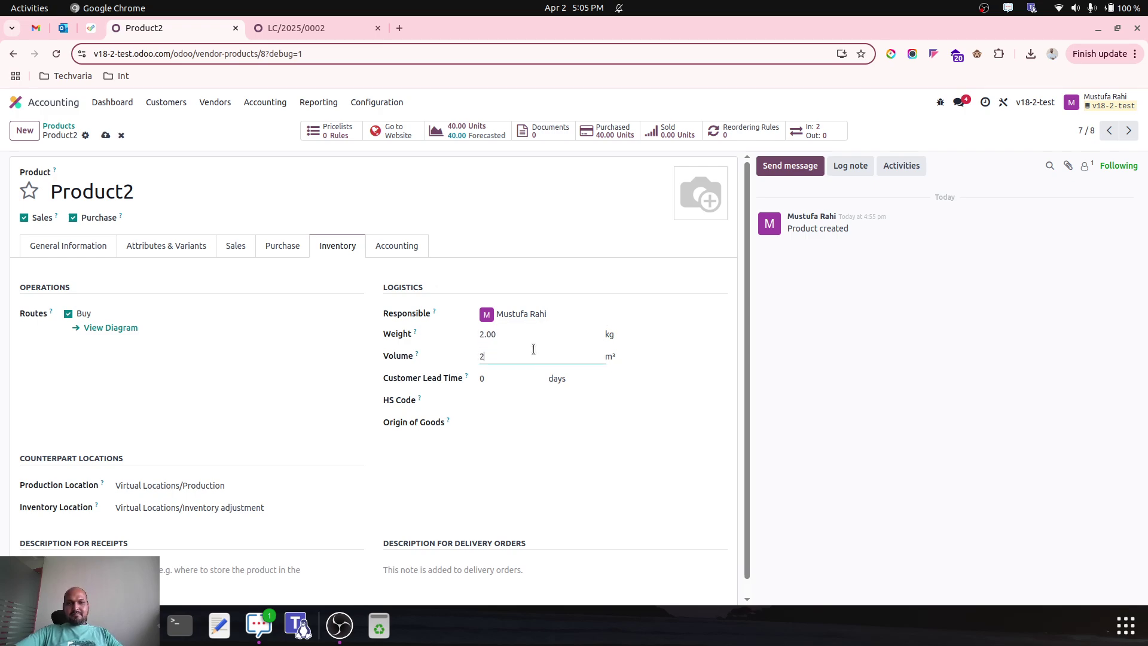
{"action": "left_click", "coordinate": [106, 135]}
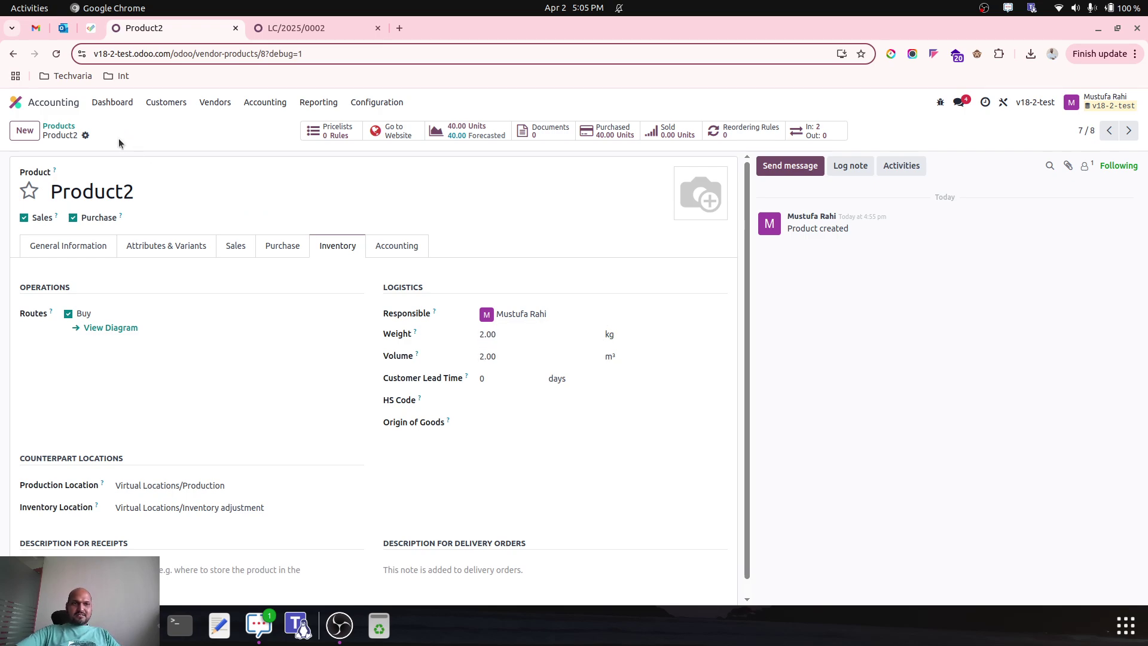
Set Product3's weight to 3 kg and volume to 3 m³, save it, and return to the product list.
{"action": "left_click", "coordinate": [1128, 131]}
{"action": "left_click", "coordinate": [489, 333]}
{"action": "type", "text": "3"}
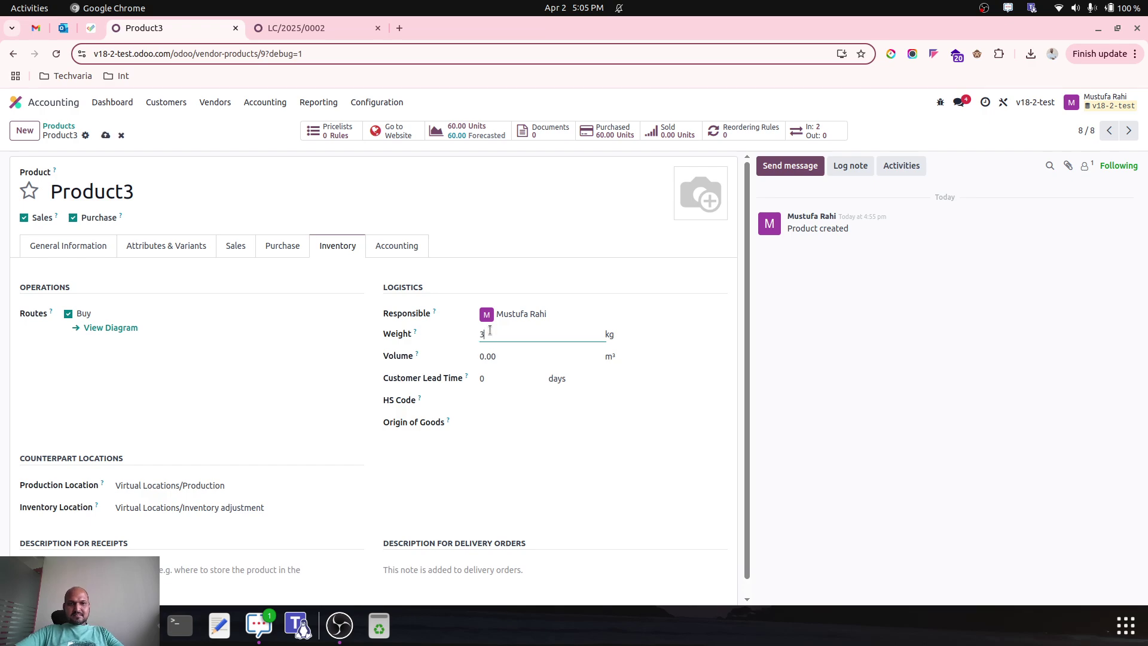
{"action": "left_click", "coordinate": [506, 354]}
{"action": "type", "text": "3"}
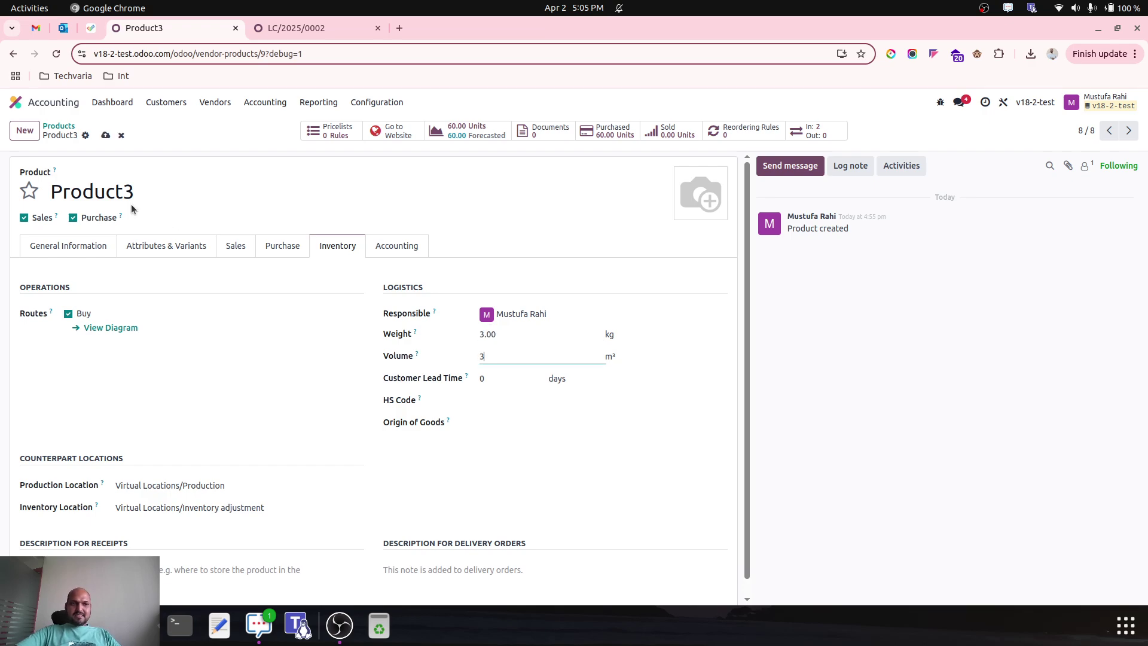
{"action": "left_click", "coordinate": [105, 135]}
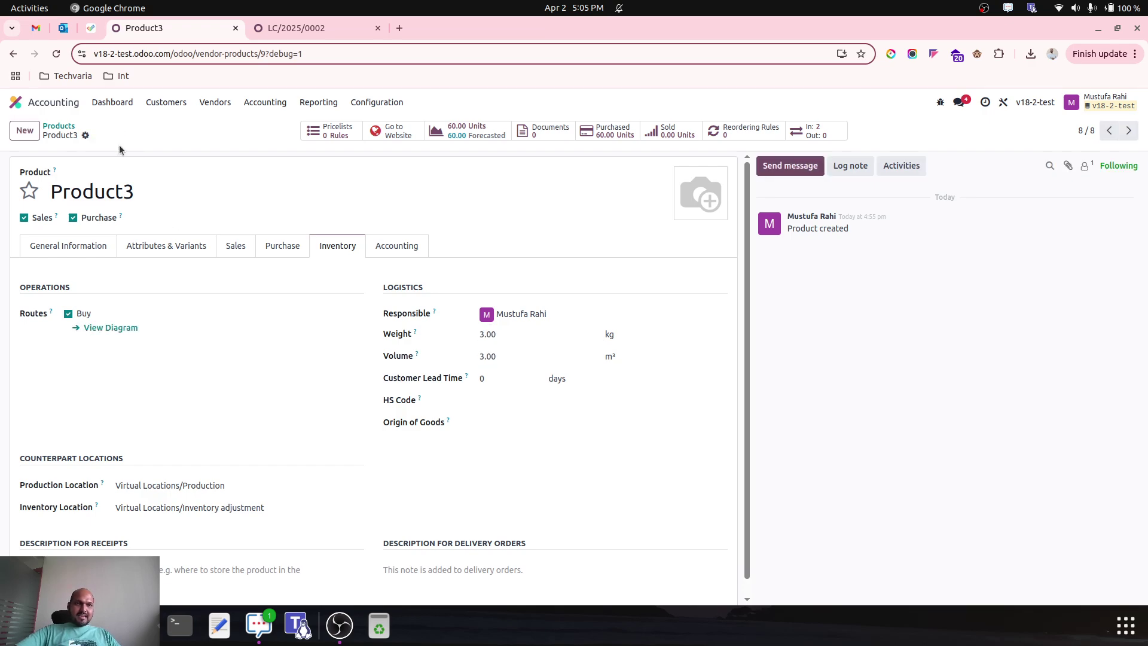
{"action": "left_click", "coordinate": [64, 128]}
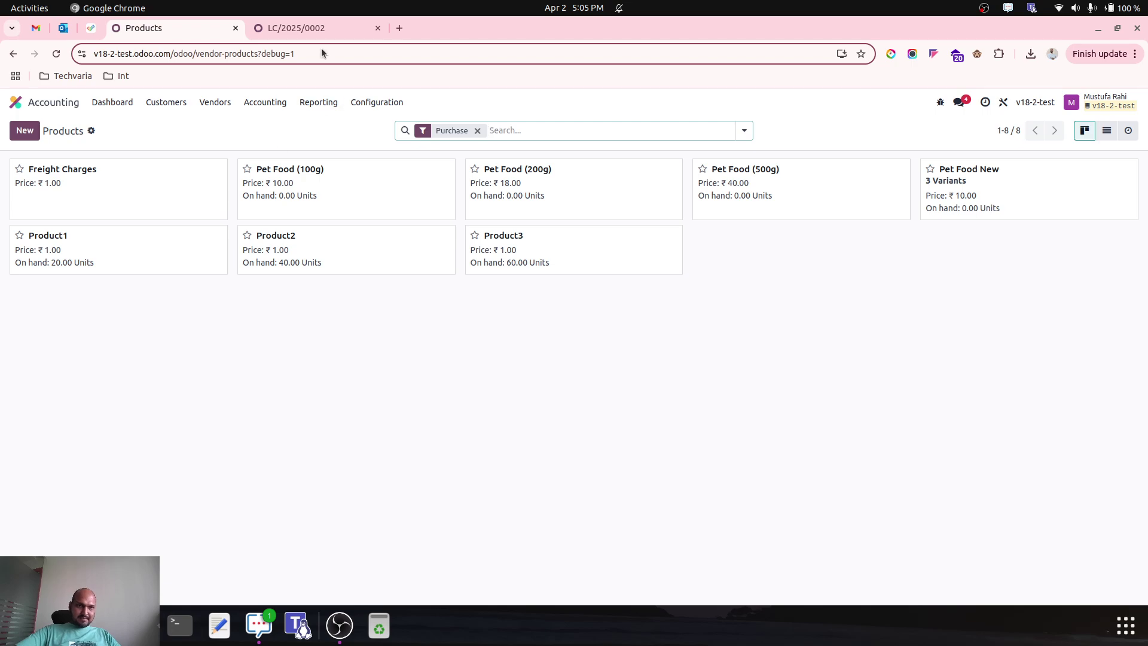
Set the Freight Charges split method on LC/2025/0002 to By Weight, recompute the landed cost, and view the valuation adjustments.
{"action": "left_click", "coordinate": [299, 28]}
{"action": "left_click", "coordinate": [703, 461]}
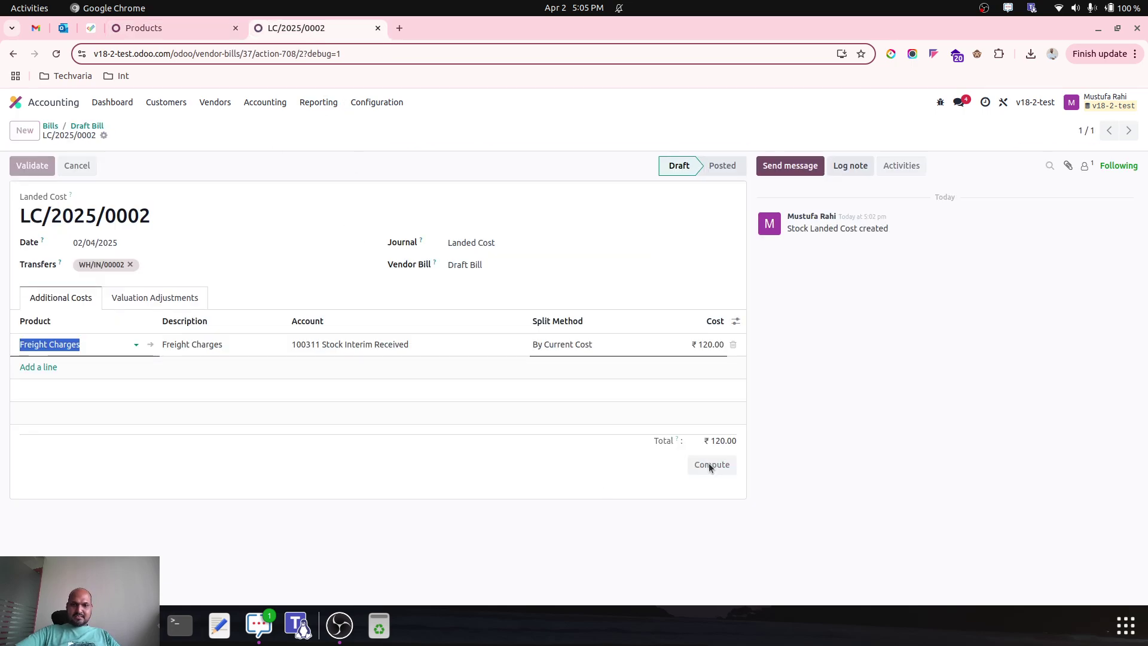
{"action": "left_click", "coordinate": [142, 301]}
{"action": "left_click", "coordinate": [66, 297]}
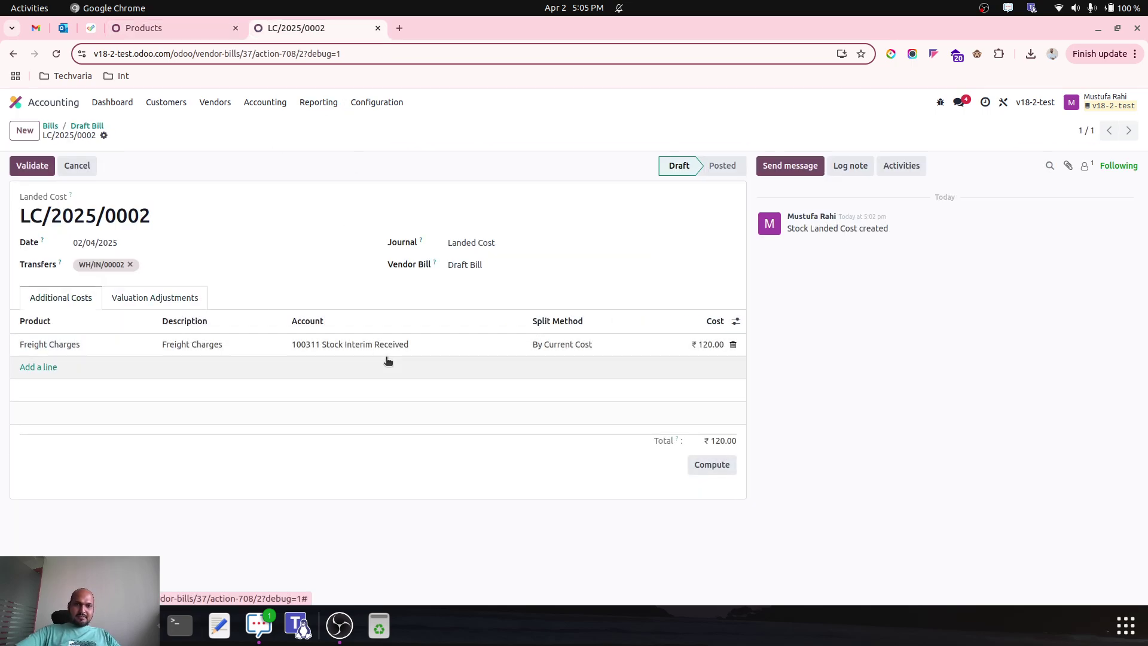
{"action": "left_click", "coordinate": [595, 344]}
{"action": "left_click", "coordinate": [594, 345]}
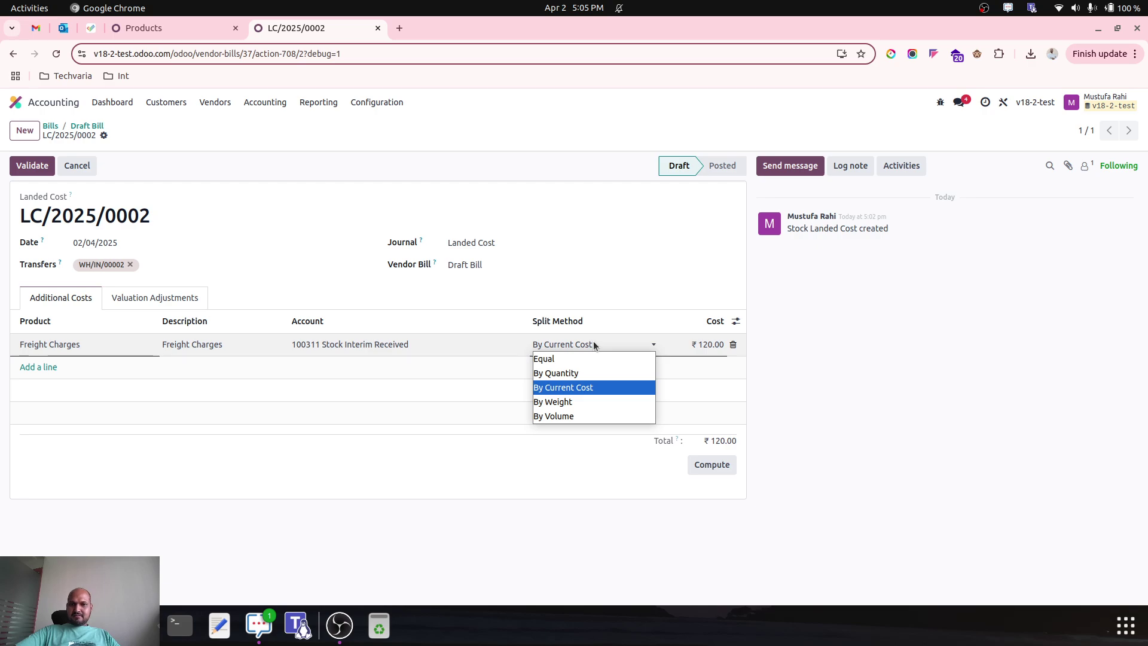
{"action": "left_click", "coordinate": [577, 401]}
{"action": "left_click", "coordinate": [700, 465]}
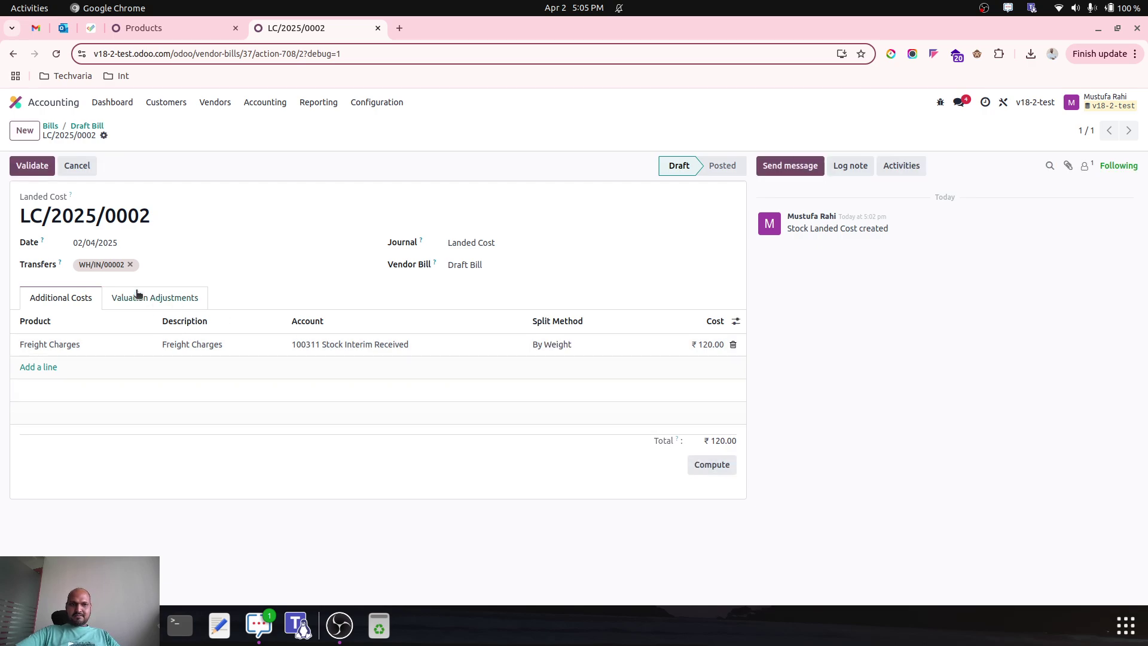
{"action": "left_click", "coordinate": [137, 297]}
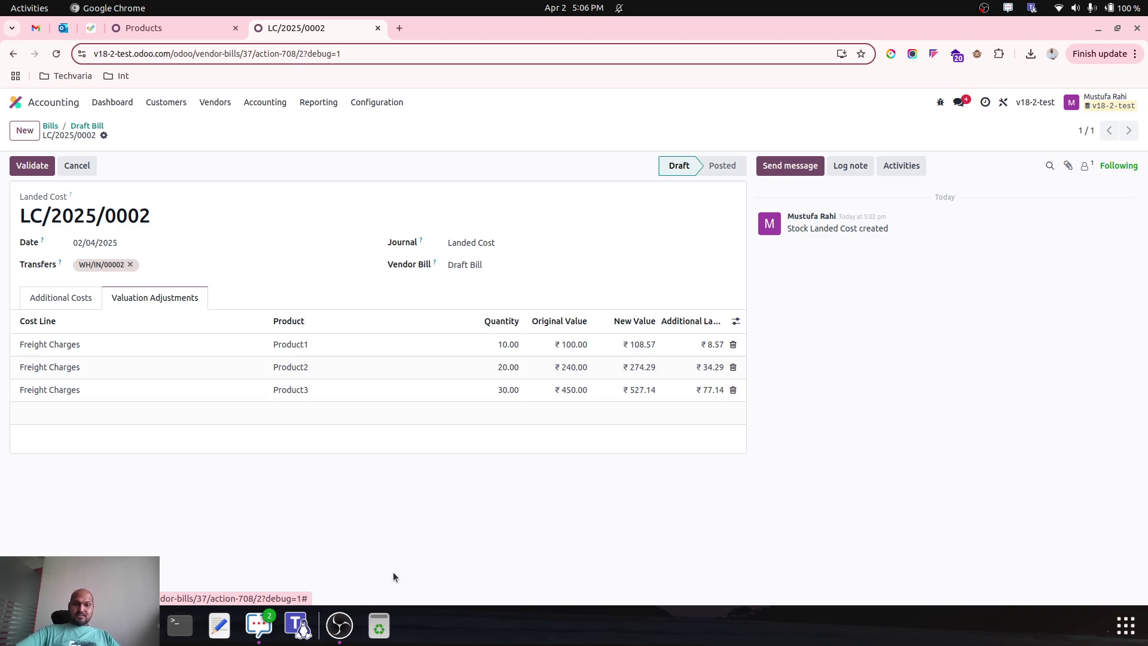
Open a blank LibreOffice Calc spreadsheet, and copy the valuation adjustment rows of Product1, Product2 and Product3 from the landed cost.
{"action": "left_click", "coordinate": [141, 625]}
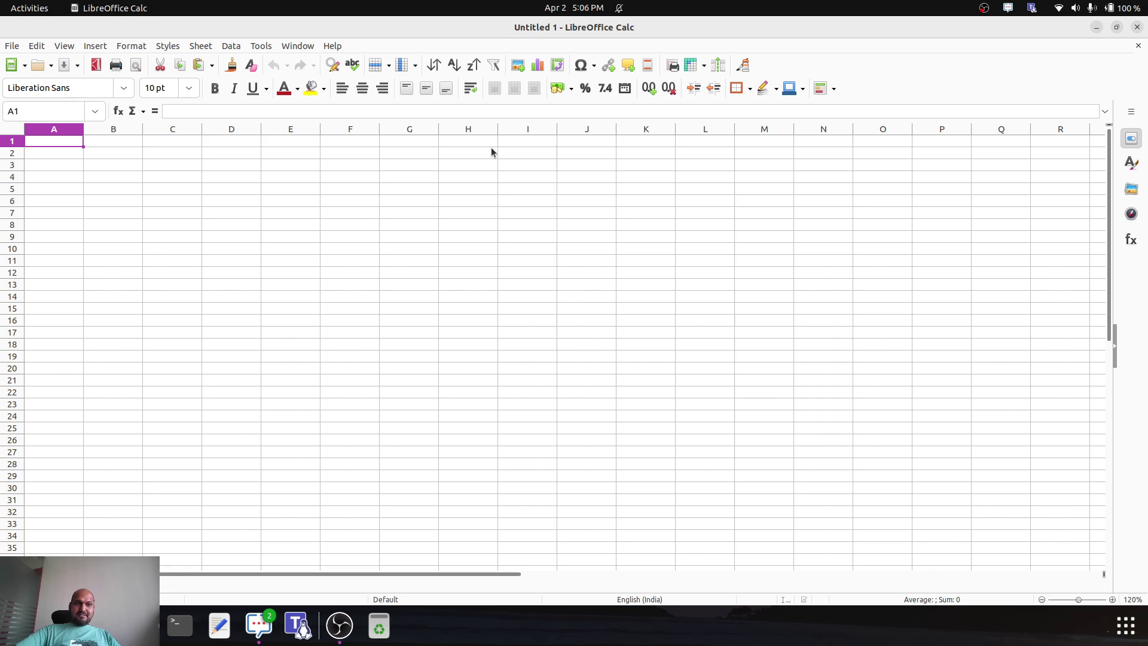
{"action": "key", "text": "alt+Tab"}
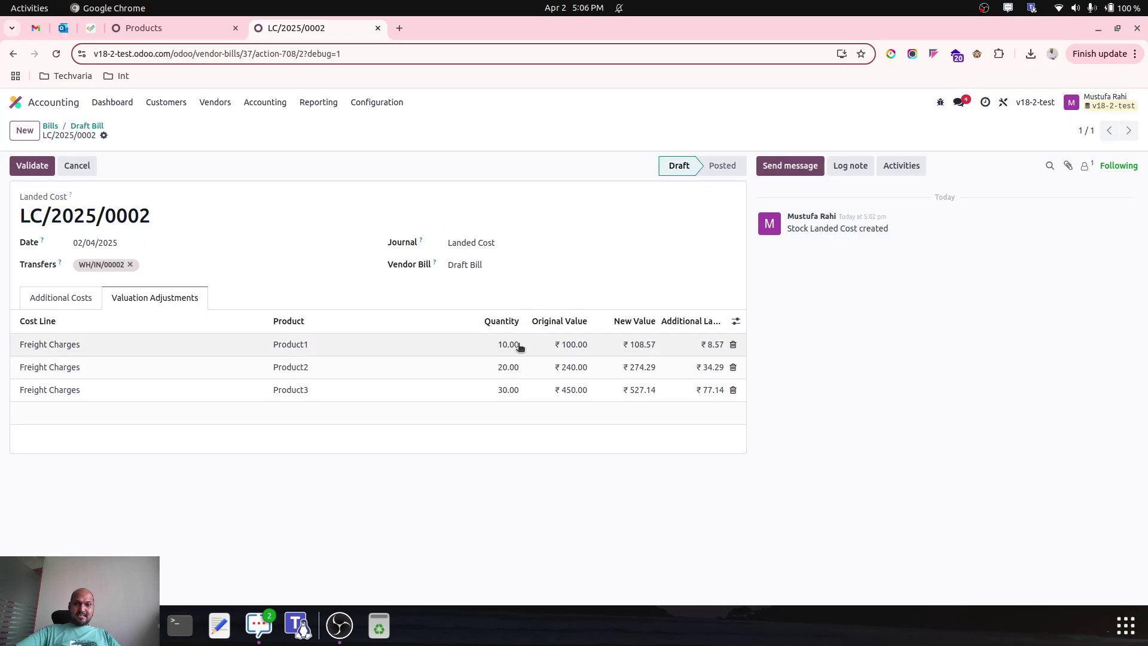
{"action": "left_click_drag", "start_coordinate": [489, 345], "coordinate": [730, 384]}
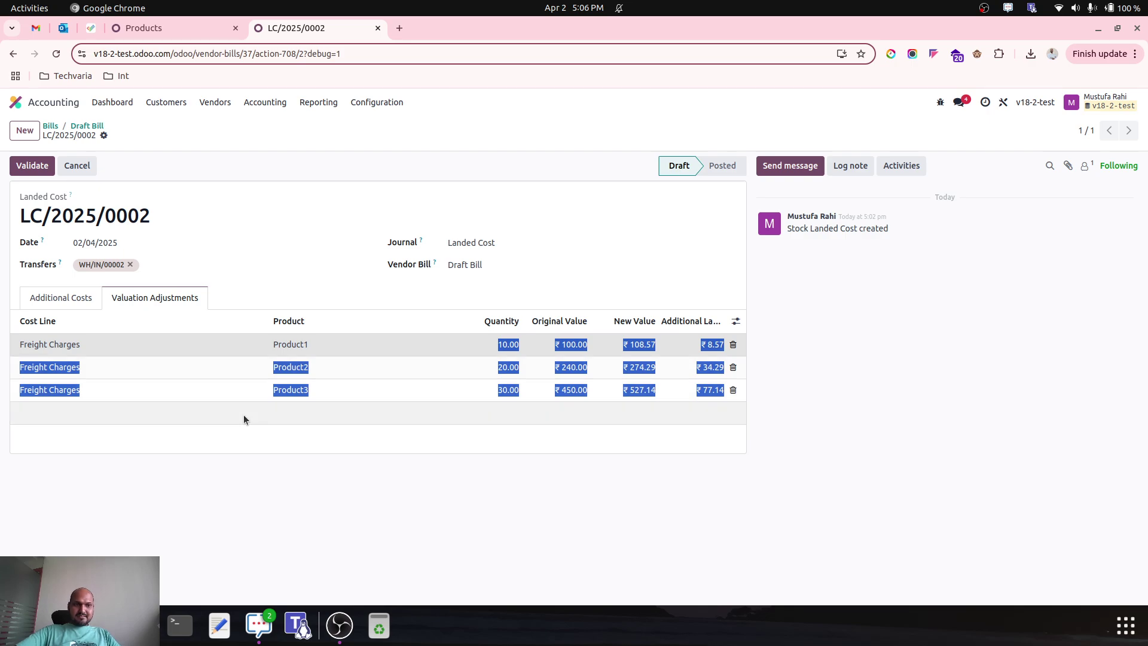
{"action": "left_click", "coordinate": [243, 321]}
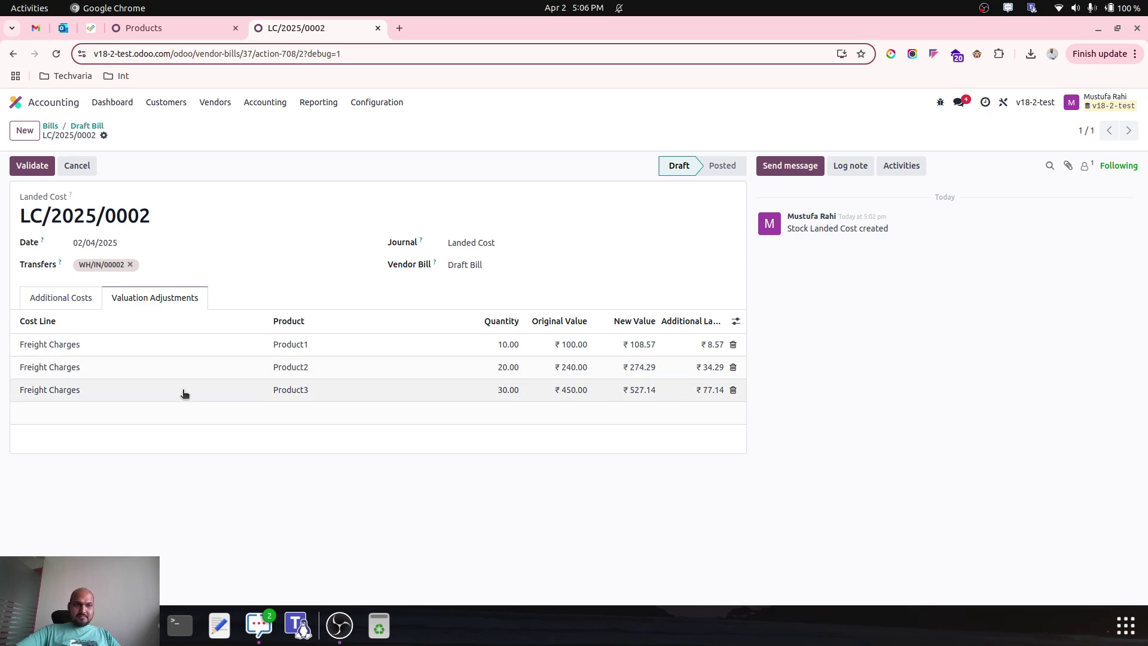
{"action": "left_click_drag", "start_coordinate": [12, 348], "coordinate": [882, 349]}
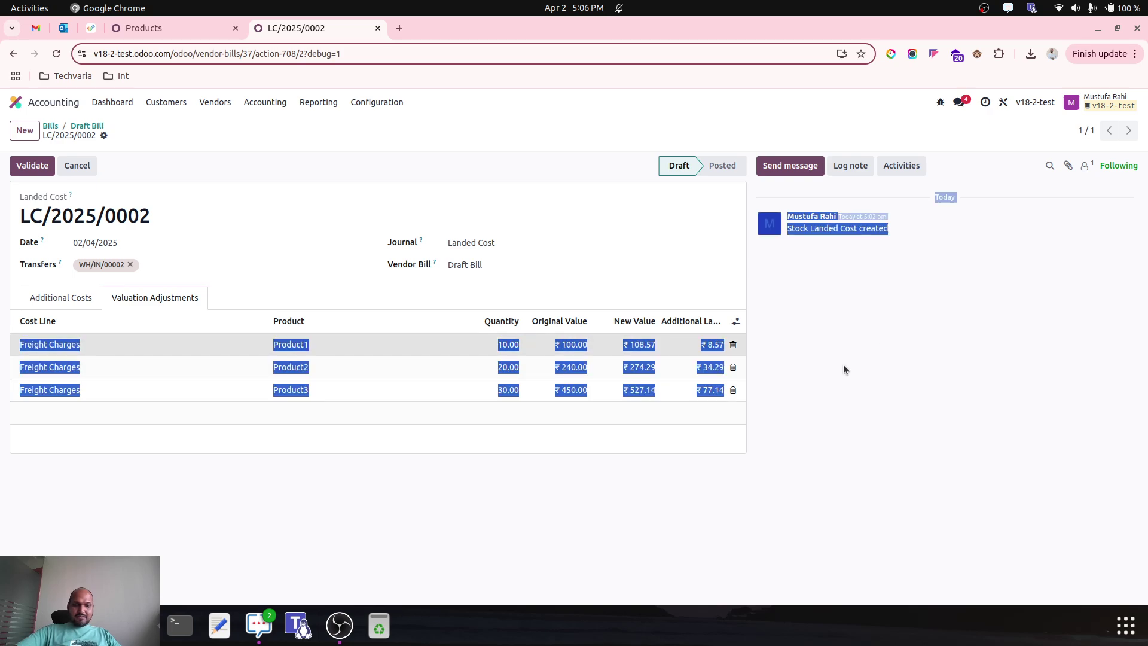
Paste the copied valuation rows into the blank Calc spreadsheet from cell A1, using automatic language detection.
{"action": "key", "text": "alt+Tab"}
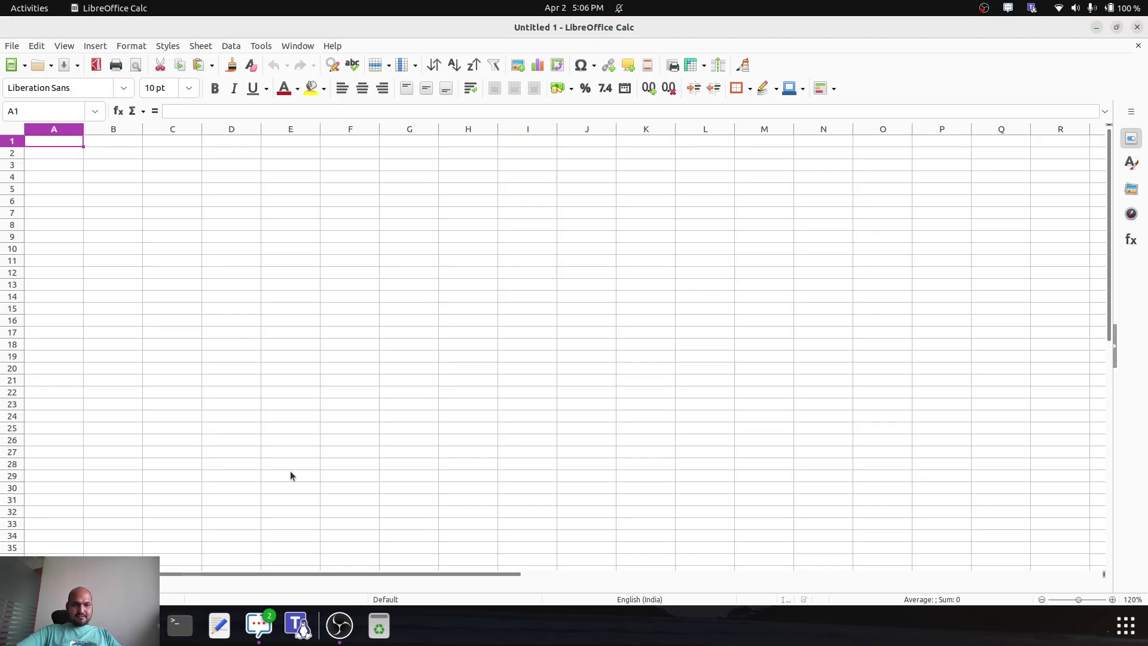
{"action": "key", "text": "ctrl+v"}
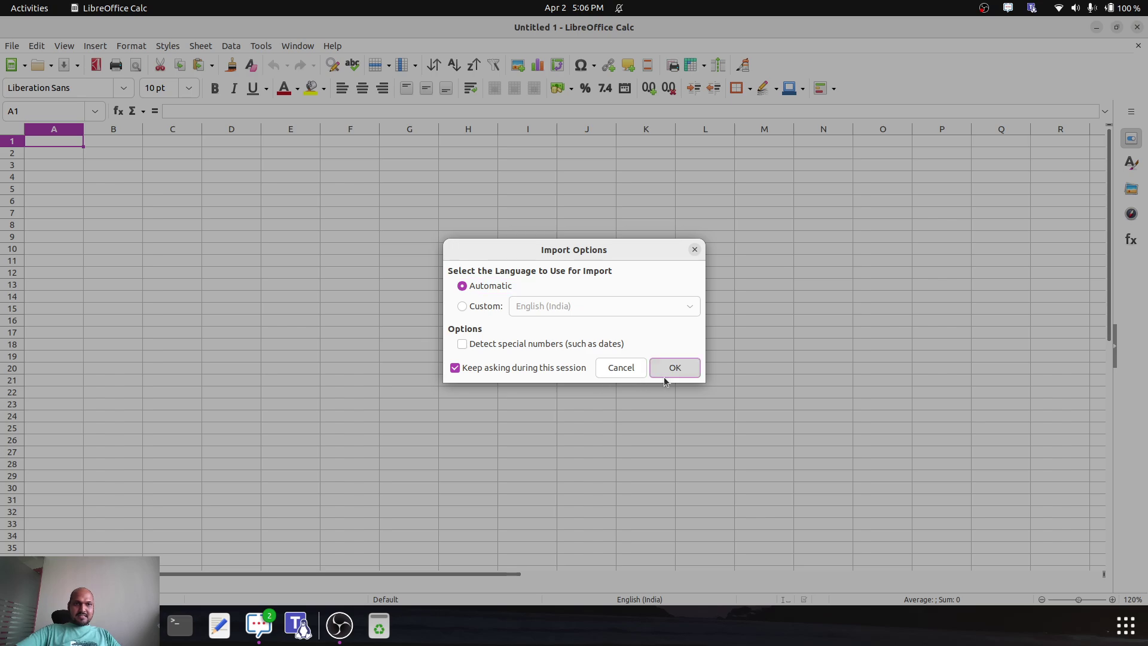
{"action": "left_click", "coordinate": [673, 367]}
{"action": "left_click", "coordinate": [663, 363]}
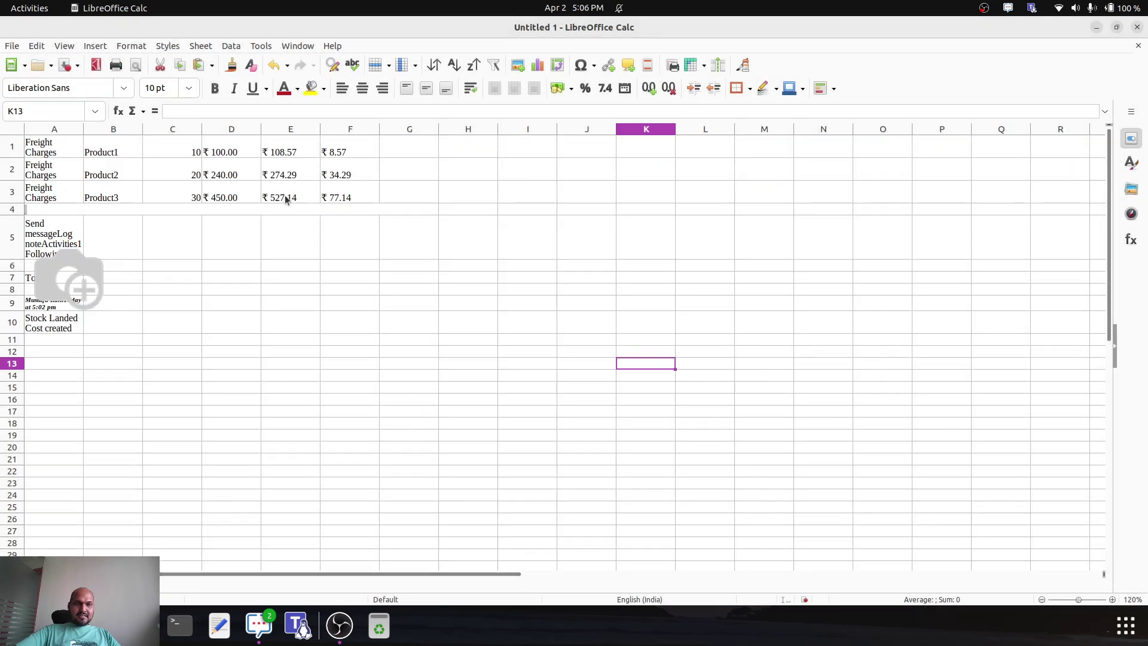
Delete the stray camera placeholder image pasted below the valuation rows.
{"action": "left_click", "coordinate": [335, 170]}
{"action": "left_click", "coordinate": [80, 288]}
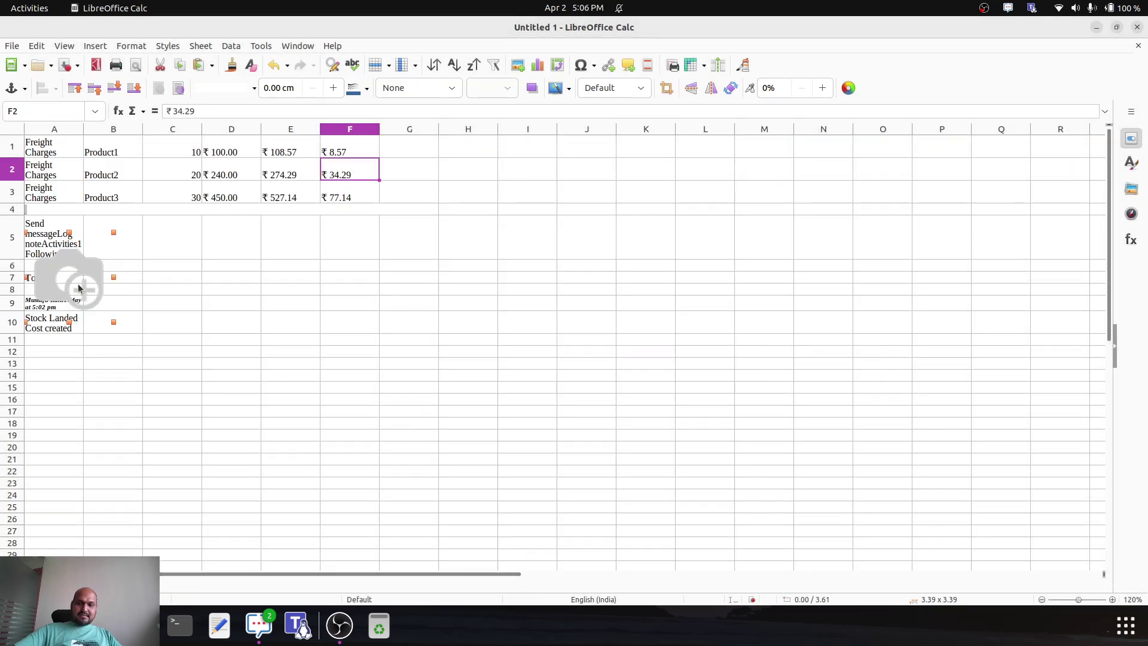
{"action": "key", "text": "Delete"}
{"action": "left_click", "coordinate": [389, 151]}
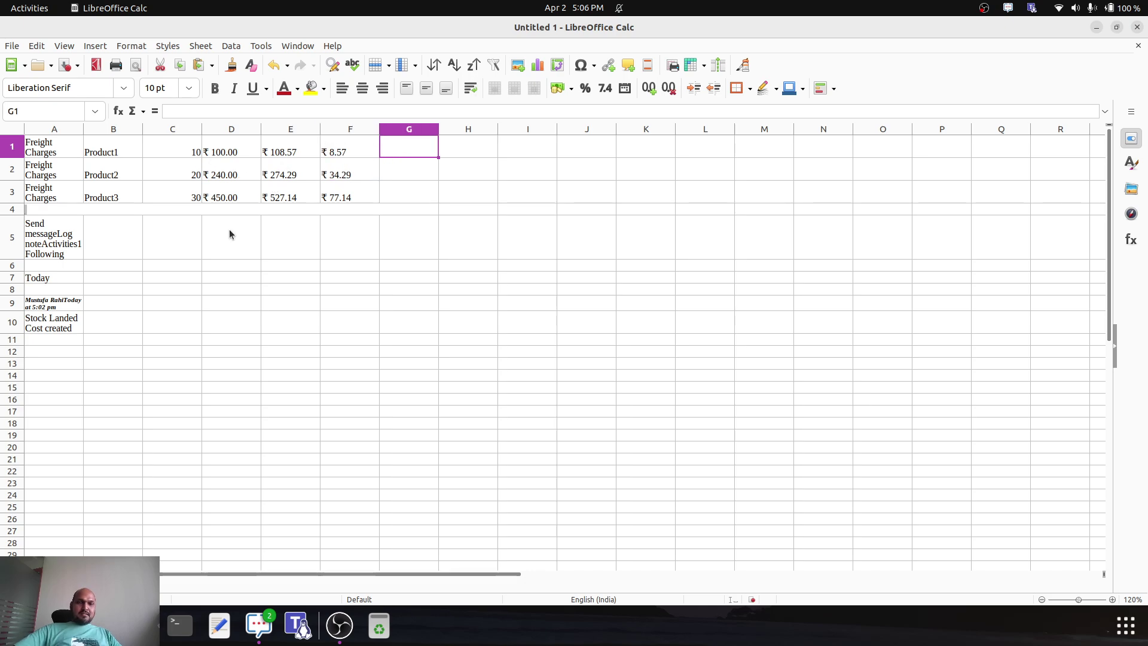
{"action": "left_click", "coordinate": [240, 150]}
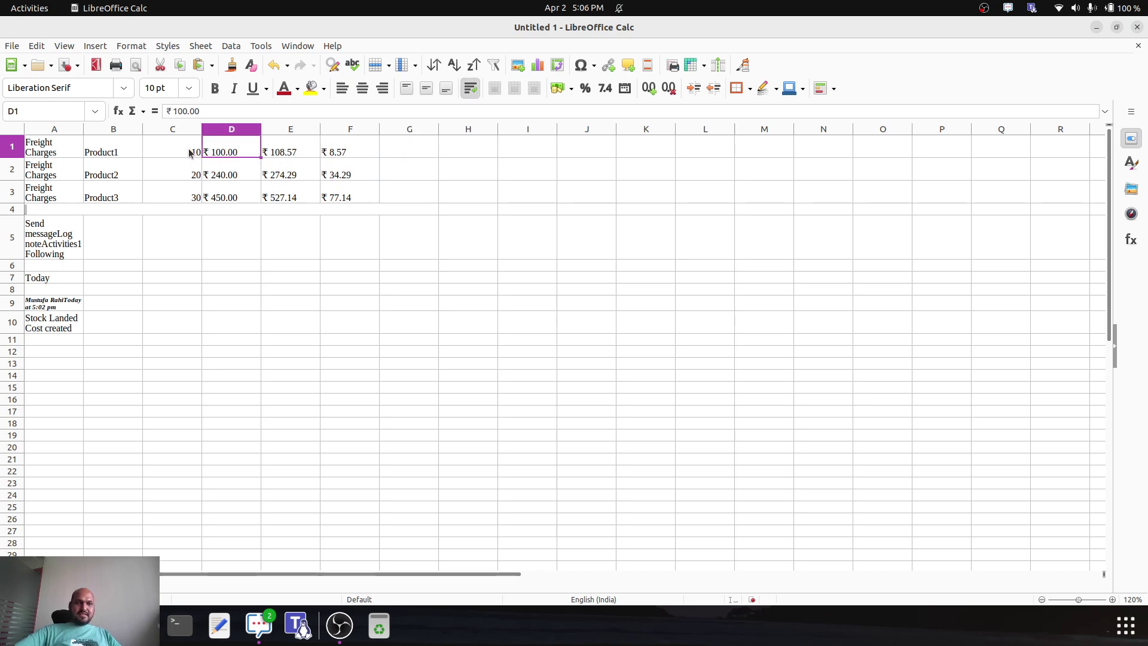
{"action": "left_click", "coordinate": [193, 150]}
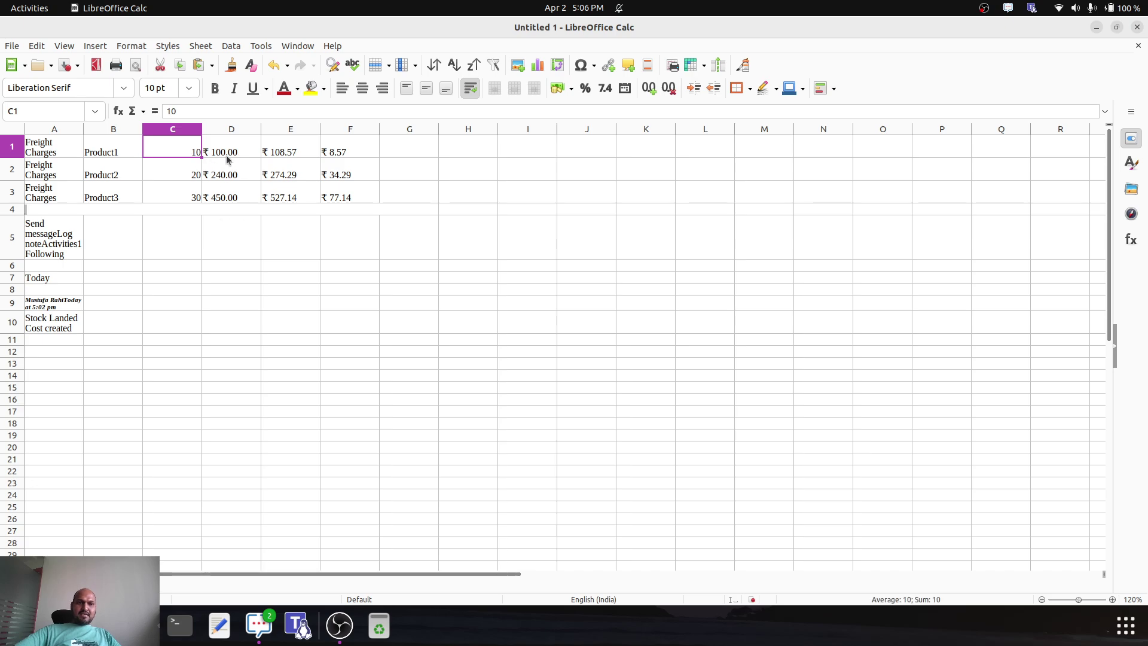
{"action": "left_click", "coordinate": [235, 138]}
{"action": "right_click", "coordinate": [235, 139]}
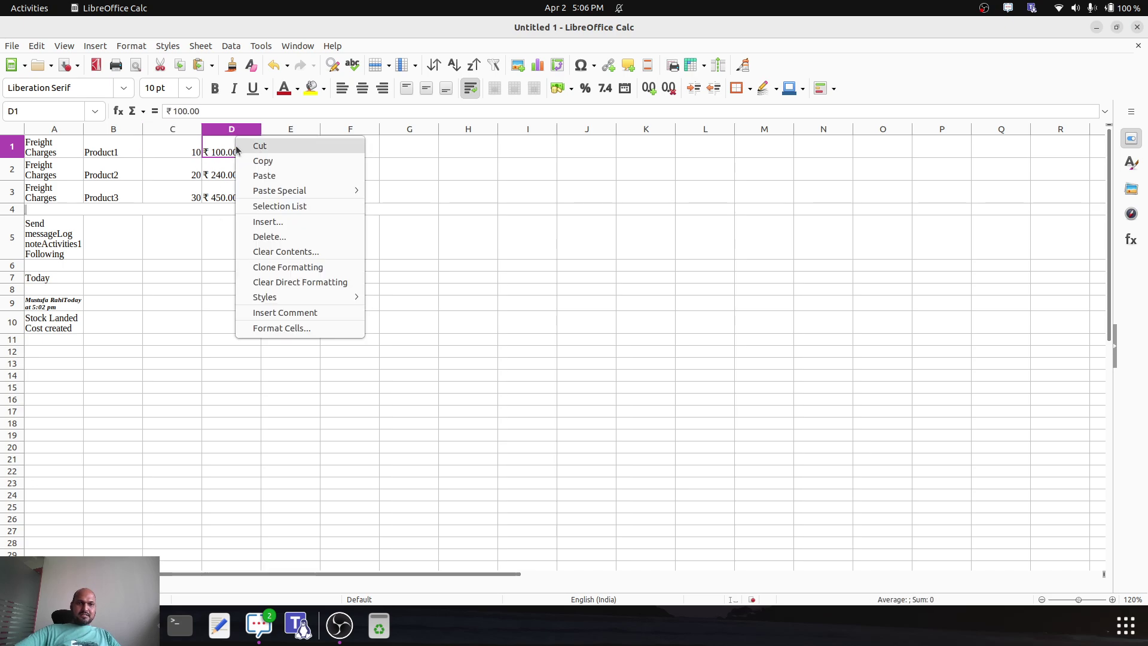
{"action": "left_click", "coordinate": [267, 221]}
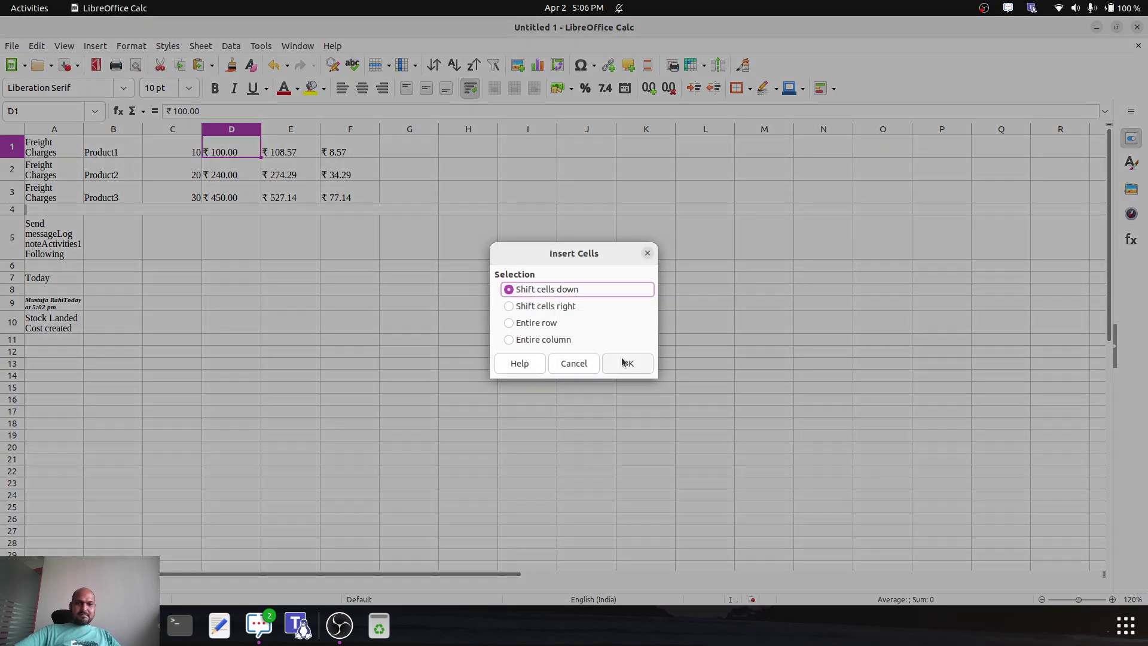
{"action": "left_click", "coordinate": [622, 361]}
{"action": "left_click", "coordinate": [578, 340]}
Insert a blank column between the quantities and the original values, and a blank row above the Product1 row.
{"action": "left_click", "coordinate": [239, 128]}
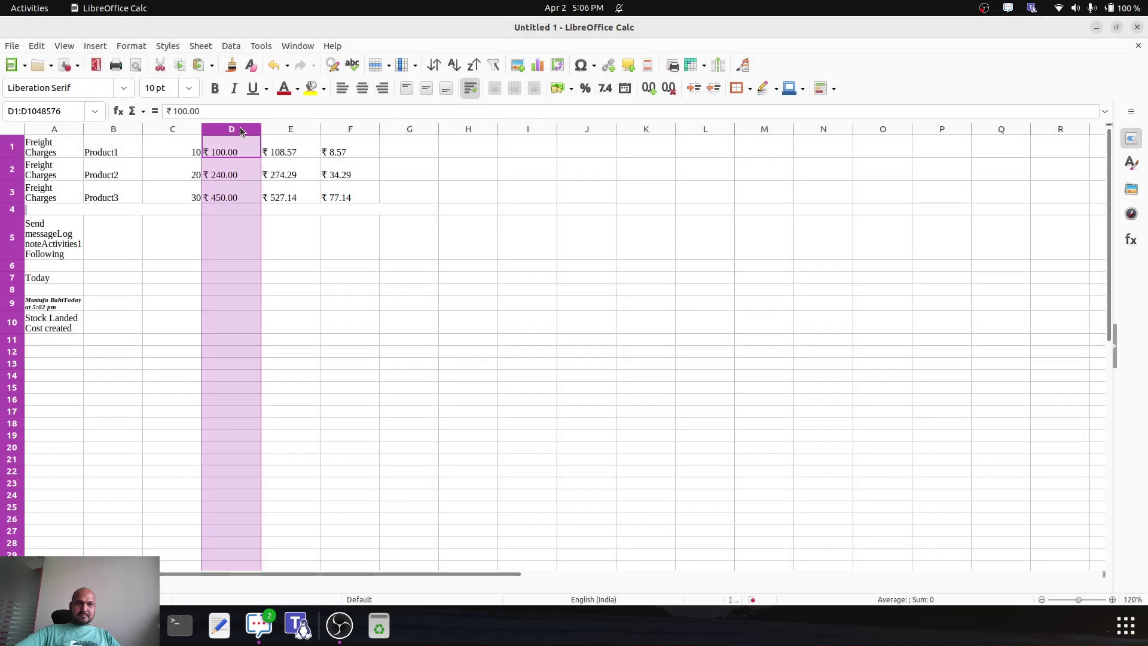
{"action": "right_click", "coordinate": [239, 127]}
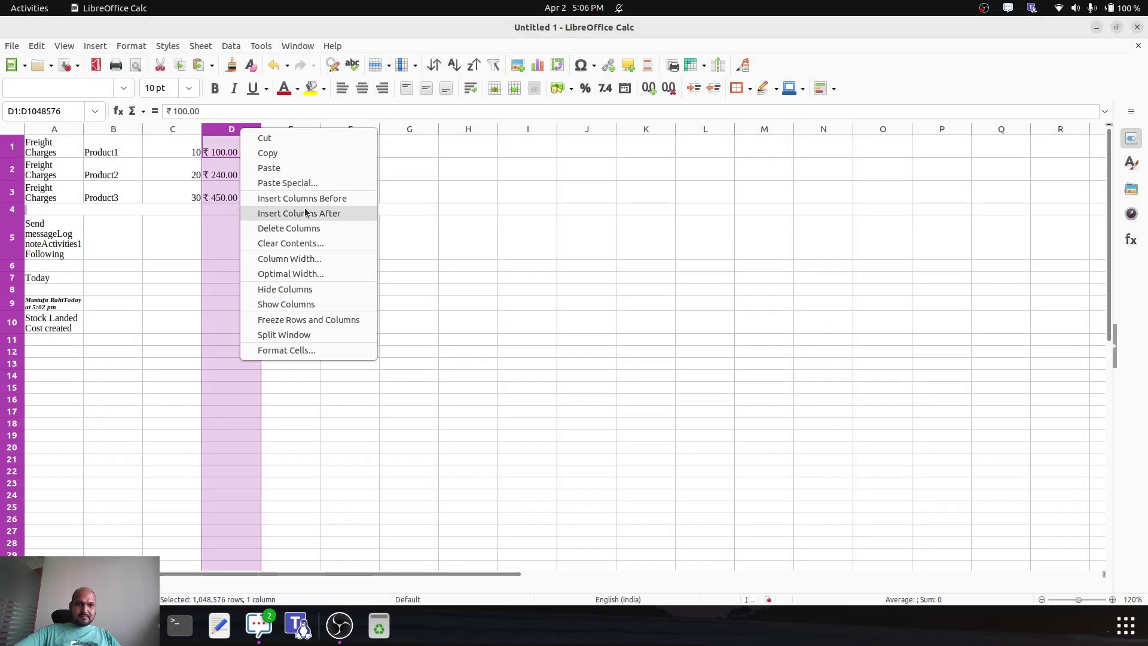
{"action": "left_click", "coordinate": [308, 213]}
{"action": "left_click", "coordinate": [251, 153]}
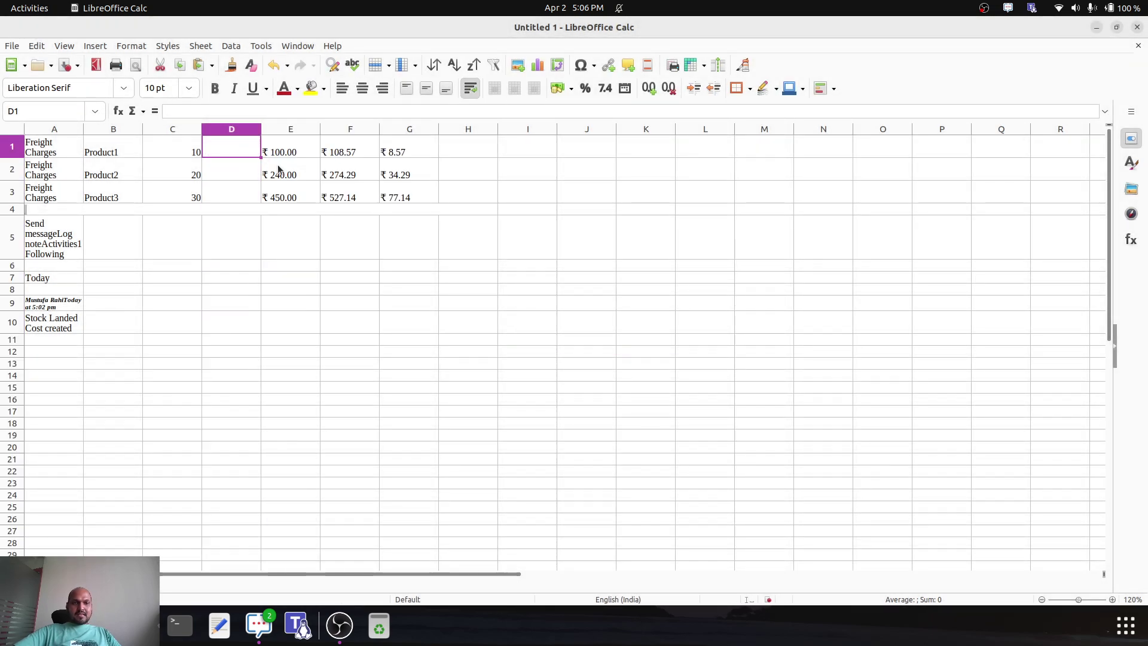
{"action": "right_click", "coordinate": [12, 146]}
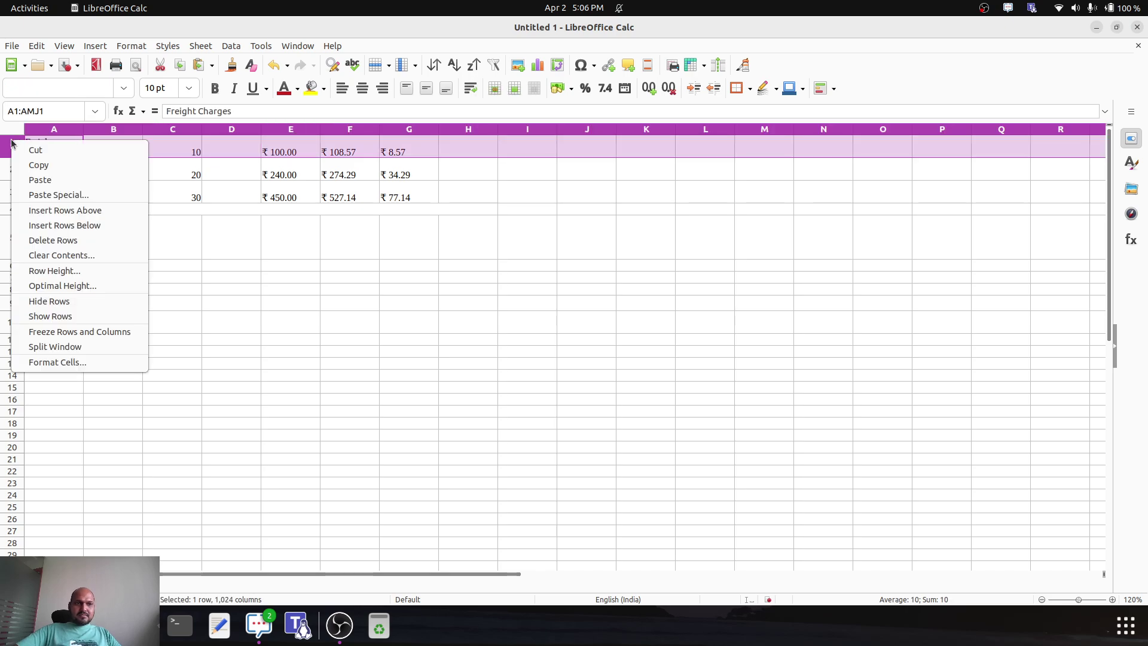
{"action": "left_click", "coordinate": [67, 211]}
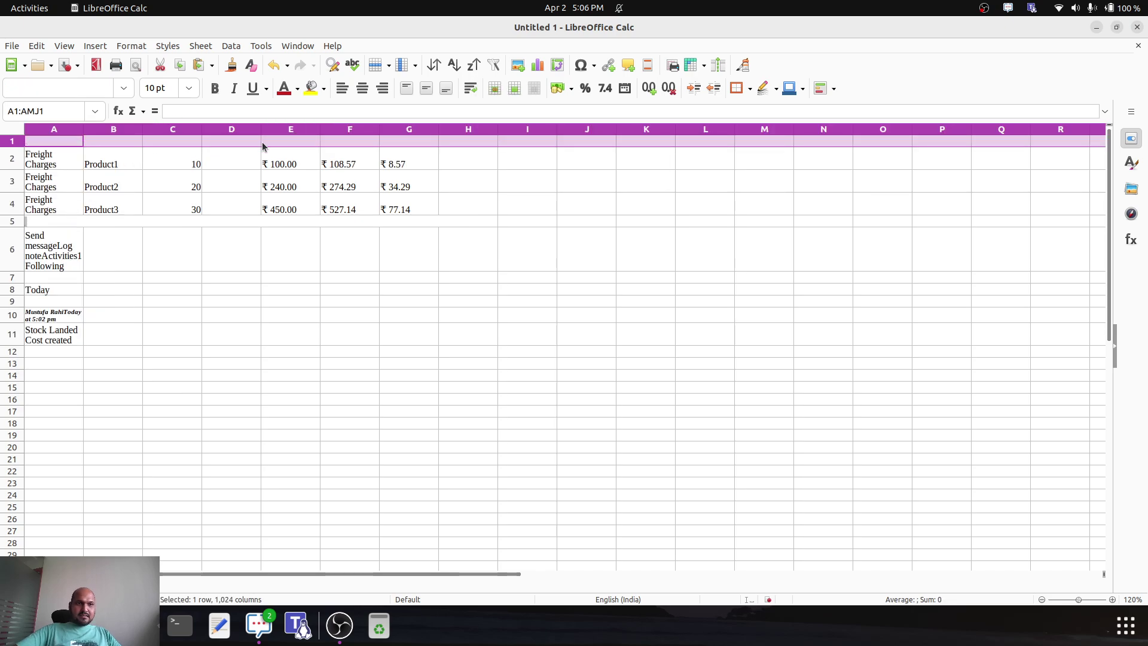
Enter the header "weight" in D1 and the weights 1, 2 and 3 for Product1, Product2 and Product3 below it.
{"action": "left_click", "coordinate": [238, 141]}
{"action": "type", "text": "weight"}
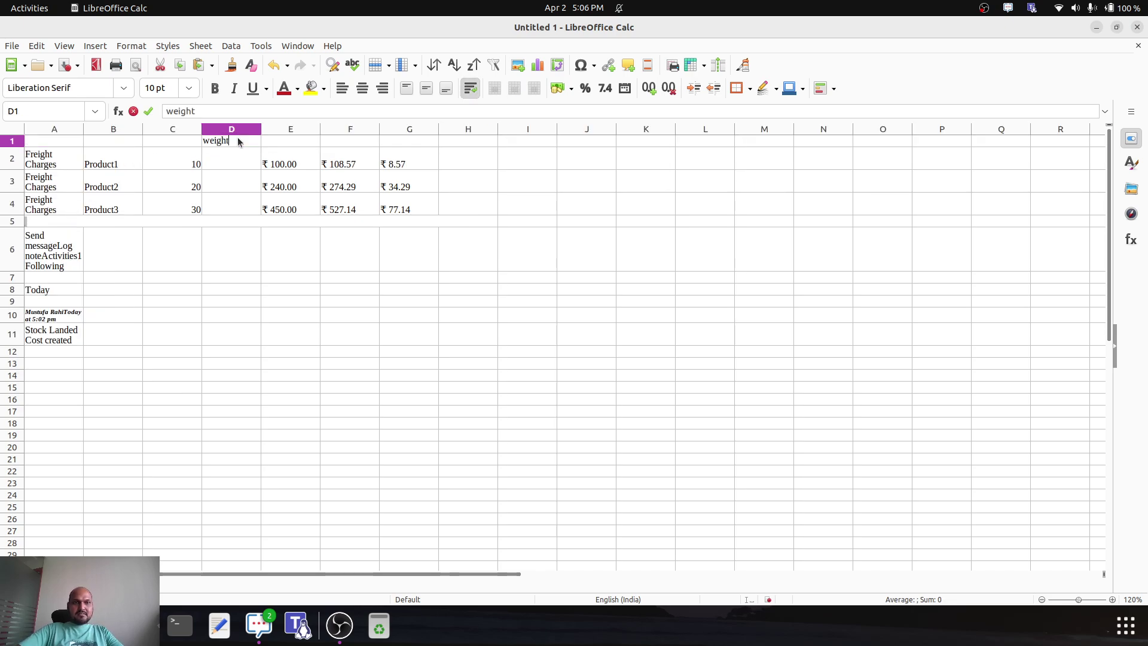
{"action": "key", "text": "Return"}
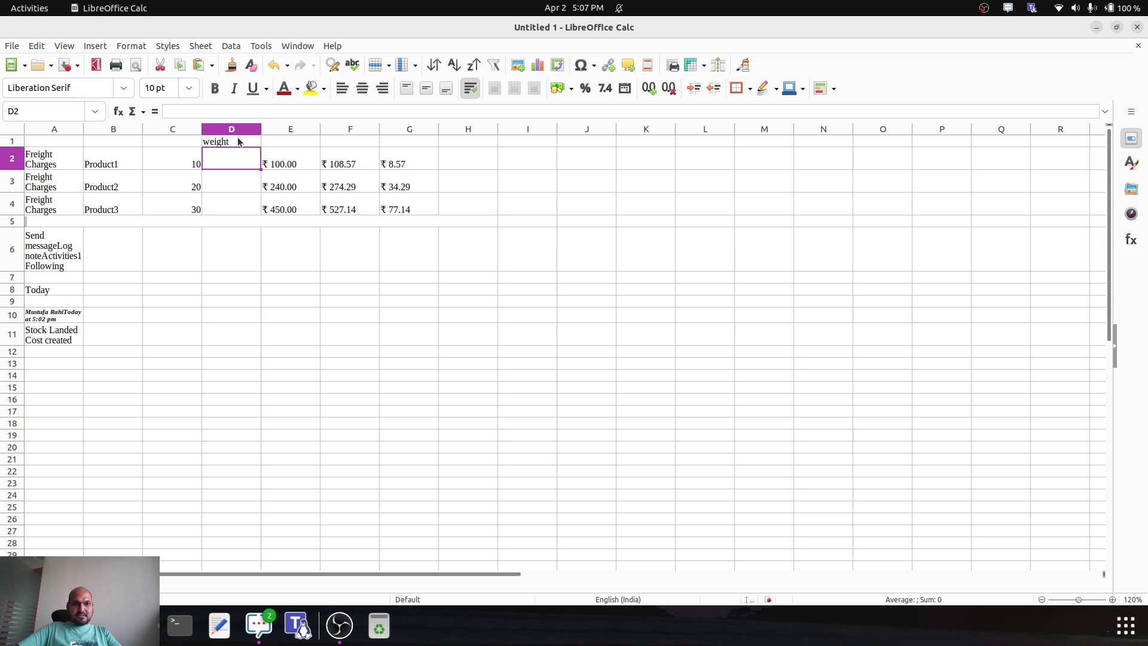
{"action": "type", "text": "1"}
{"action": "key", "text": "Return"}
{"action": "type", "text": "2"}
{"action": "key", "text": "Return"}
{"action": "type", "text": "3"}
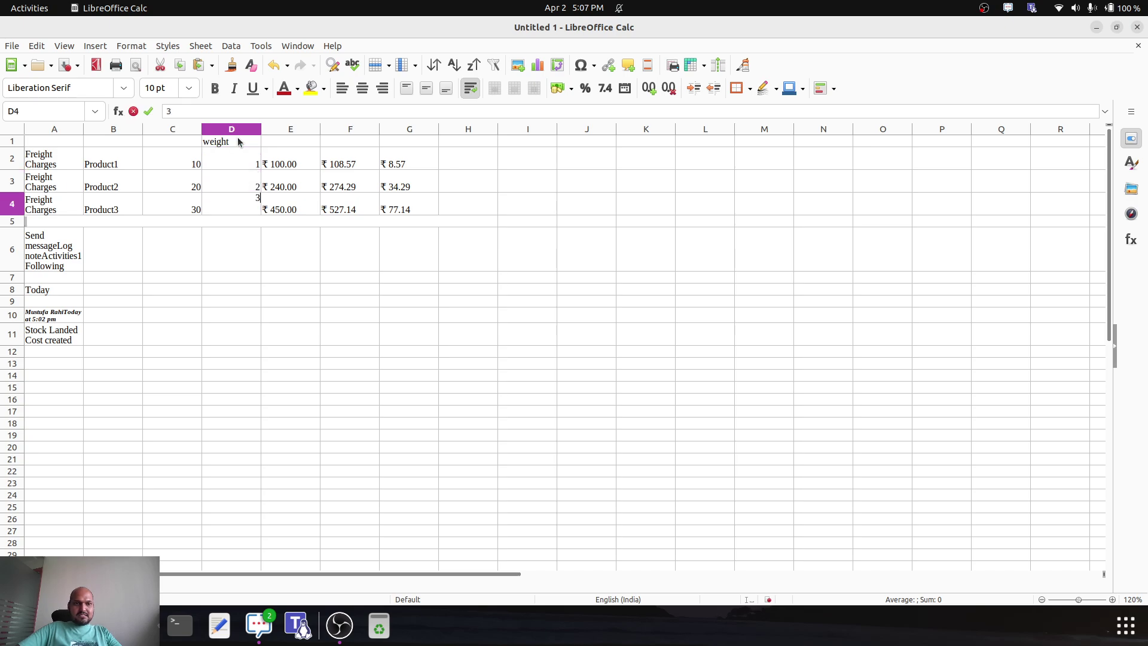
{"action": "key", "text": "Return"}
Insert a blank column after the weight column and enter the formula =C2*D2 in E2.
{"action": "right_click", "coordinate": [304, 128]}
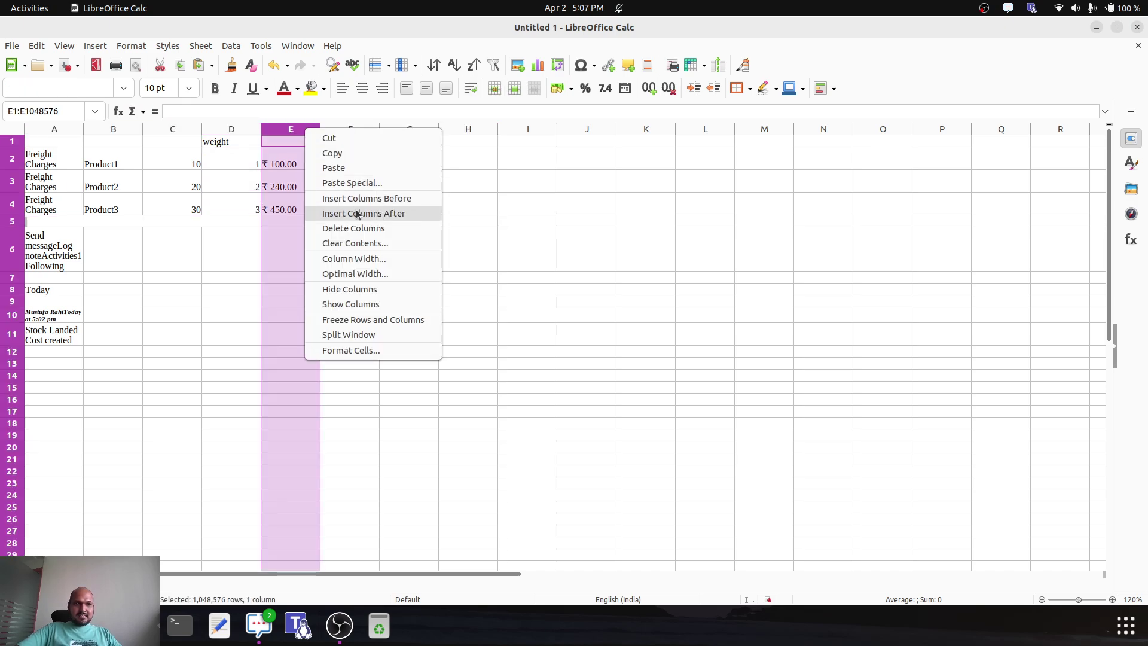
{"action": "left_click", "coordinate": [392, 200]}
{"action": "left_click", "coordinate": [303, 161]}
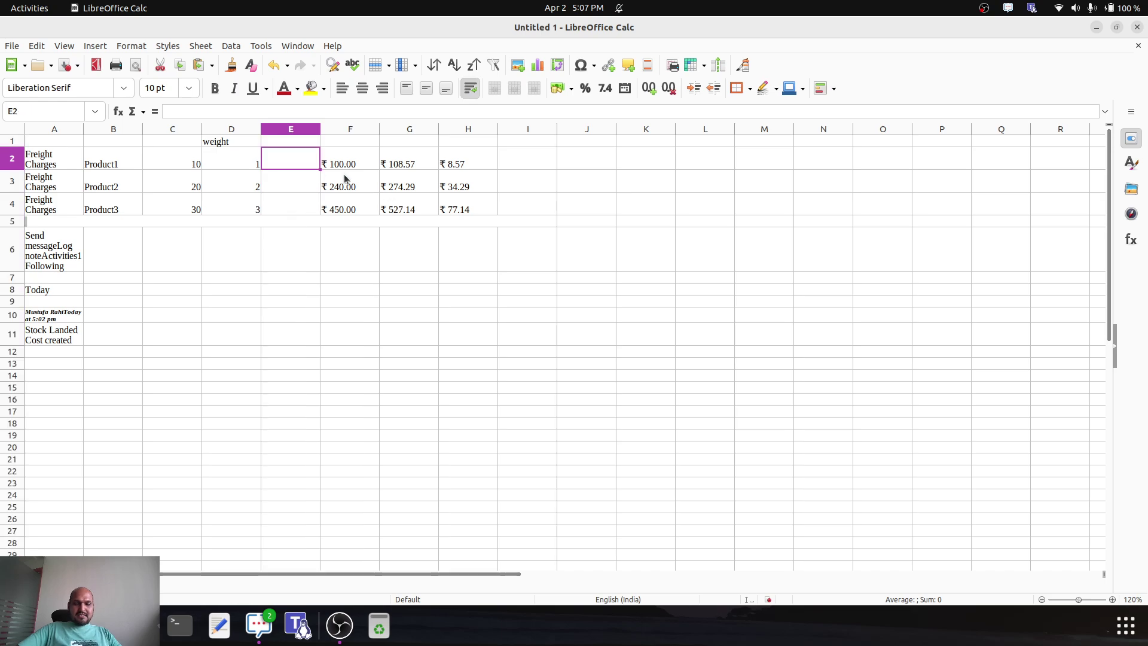
{"action": "type", "text": "="}
{"action": "key", "text": "Left"}
{"action": "key", "text": "Left"}
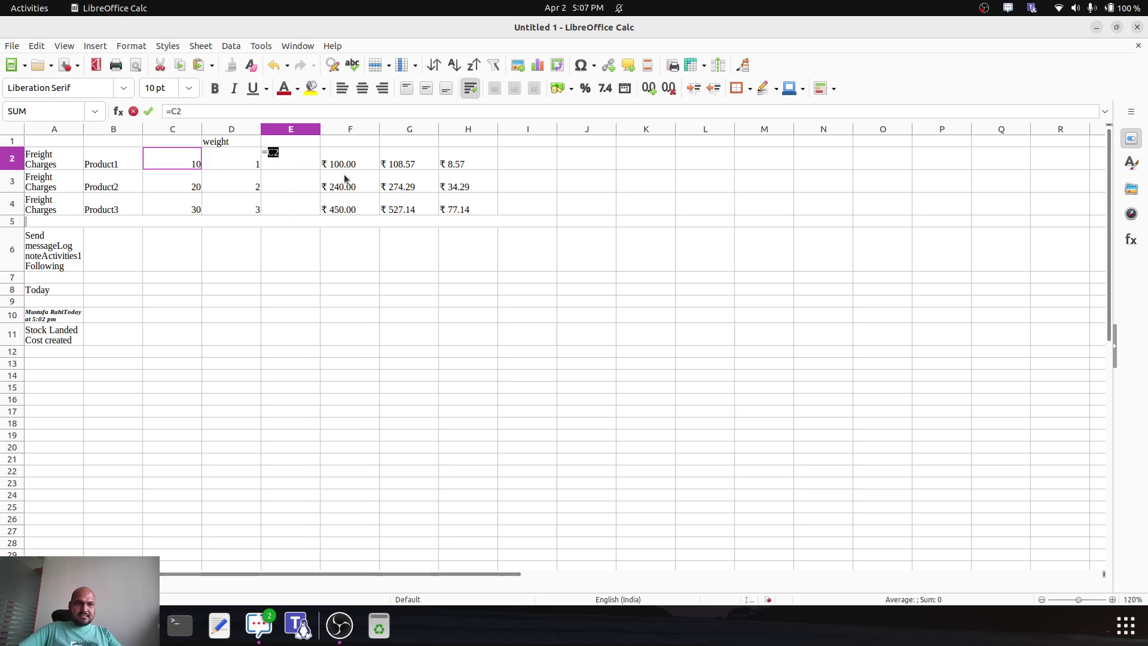
{"action": "key", "text": "Right"}
{"action": "key", "text": "Left"}
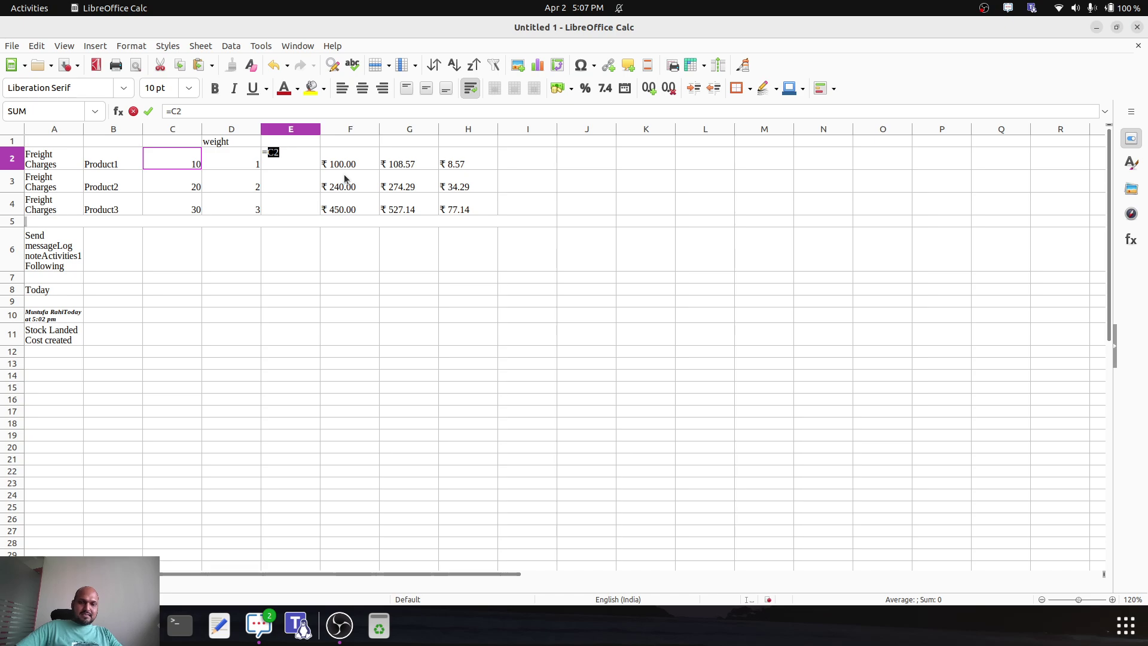
{"action": "type", "text": "*"}
{"action": "key", "text": "Left"}
{"action": "key", "text": "Right"}
{"action": "key", "text": "Right"}
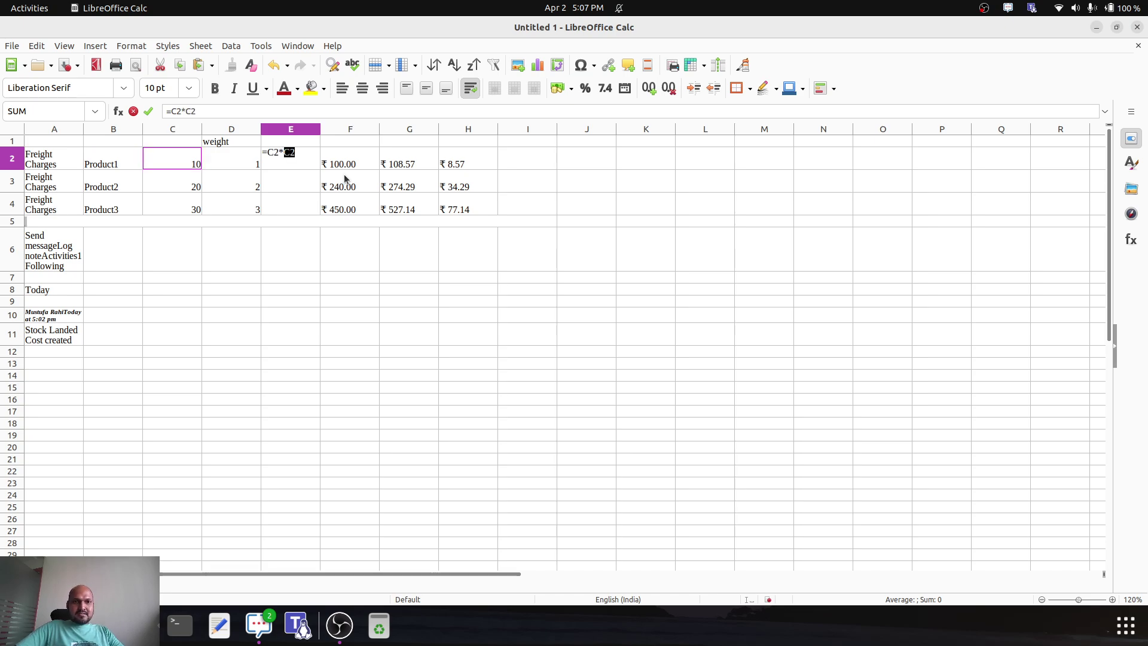
{"action": "key", "text": "Return"}
Fill the quantity-times-weight formula in E2 down to E4.
{"action": "left_click", "coordinate": [310, 156]}
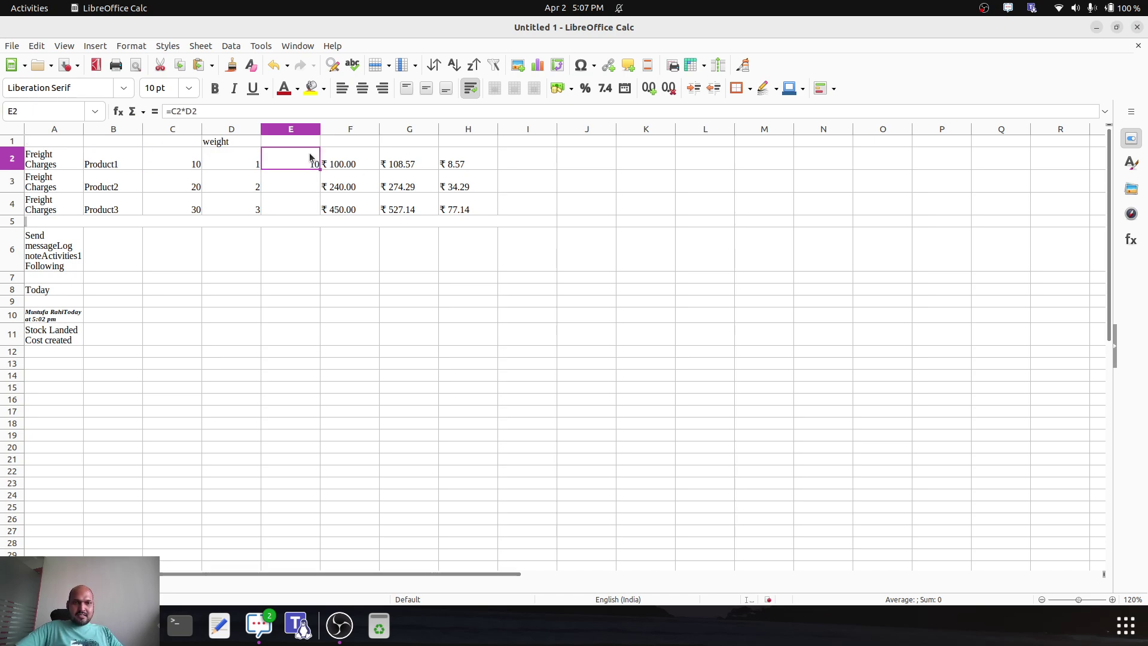
{"action": "left_click_drag", "start_coordinate": [319, 170], "coordinate": [312, 208]}
{"action": "left_click", "coordinate": [397, 205]}
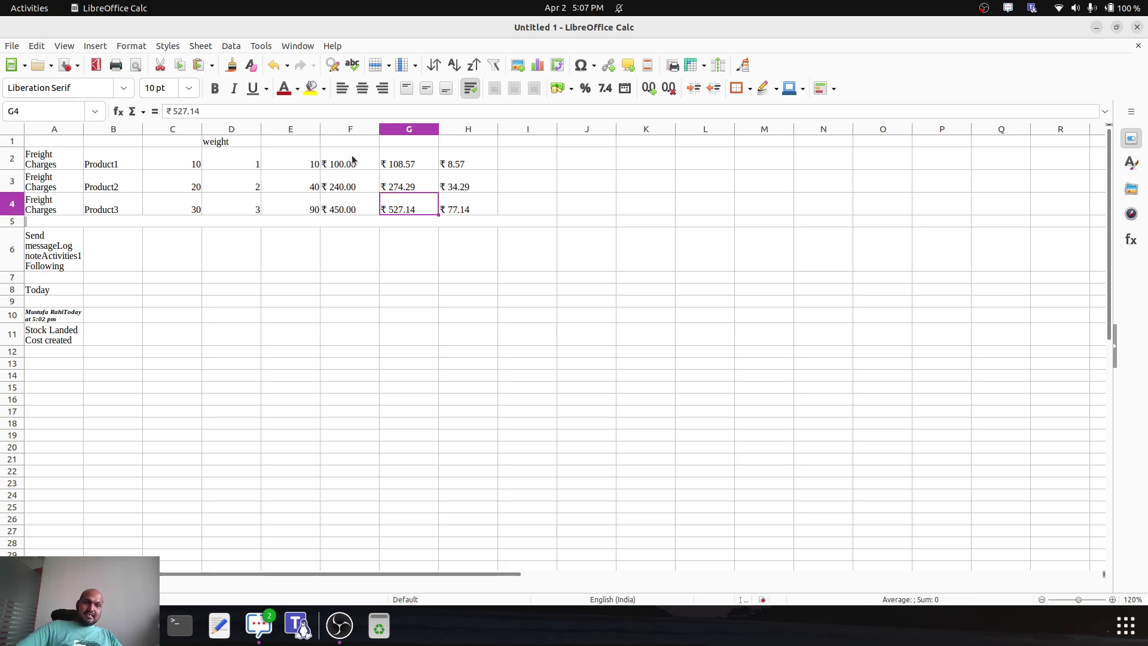
Switch to Odoo to check the Freight Charges amount in the additional costs of LC/2025/0002, and return to the Calc spreadsheet.
{"action": "key", "text": "alt+Tab"}
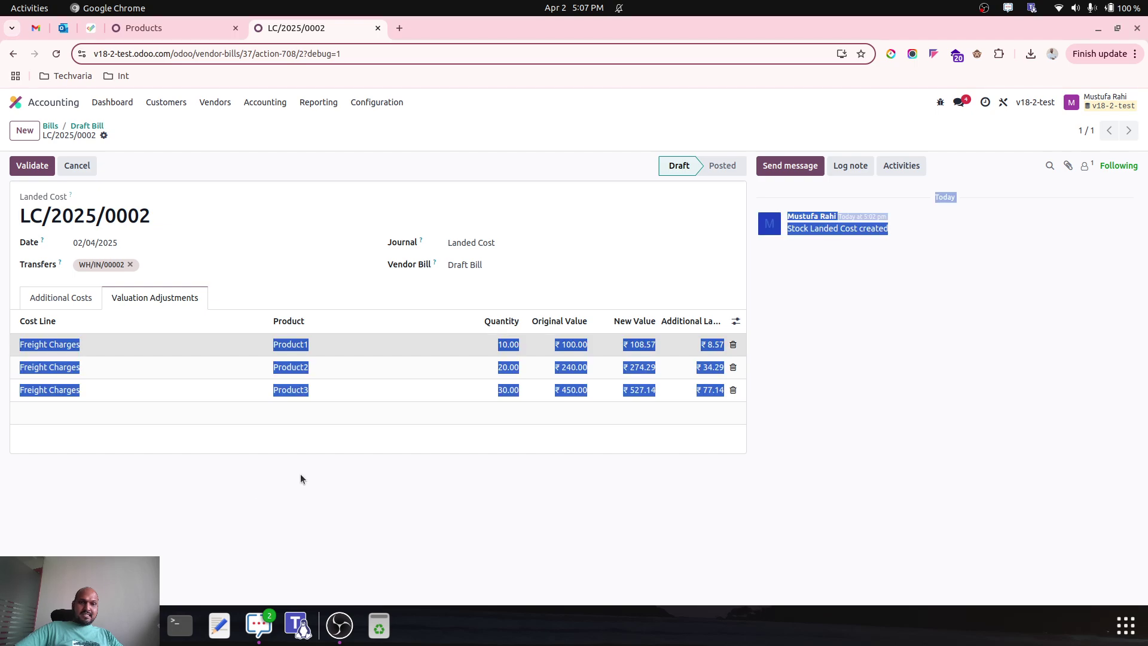
{"action": "left_click", "coordinate": [91, 298]}
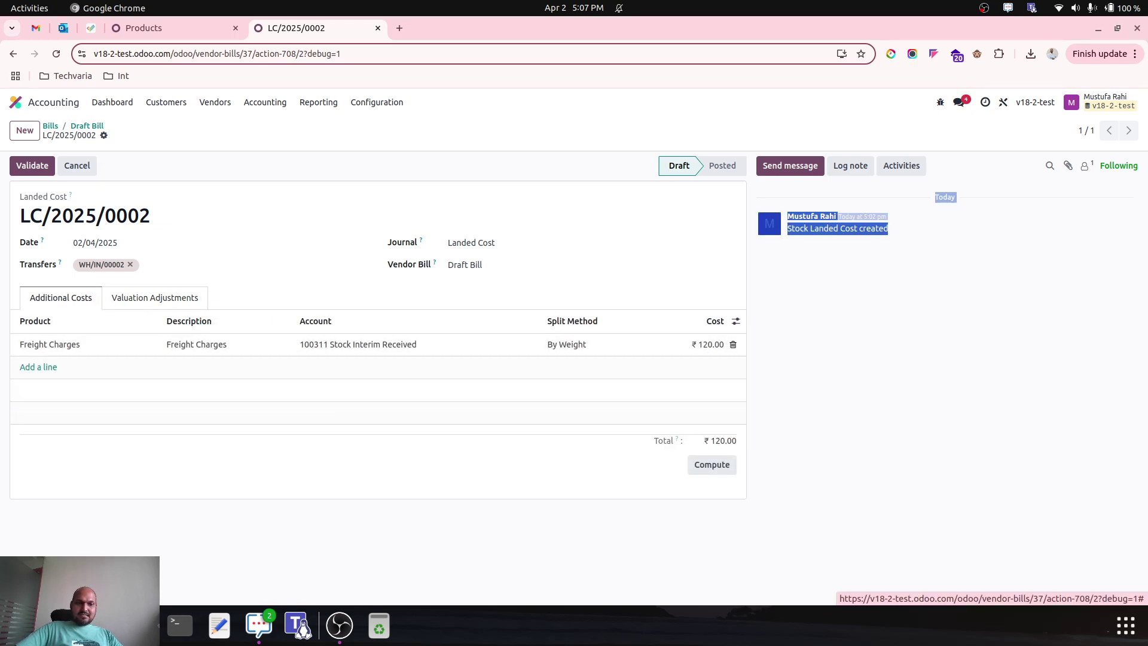
{"action": "key", "text": "alt+Tab"}
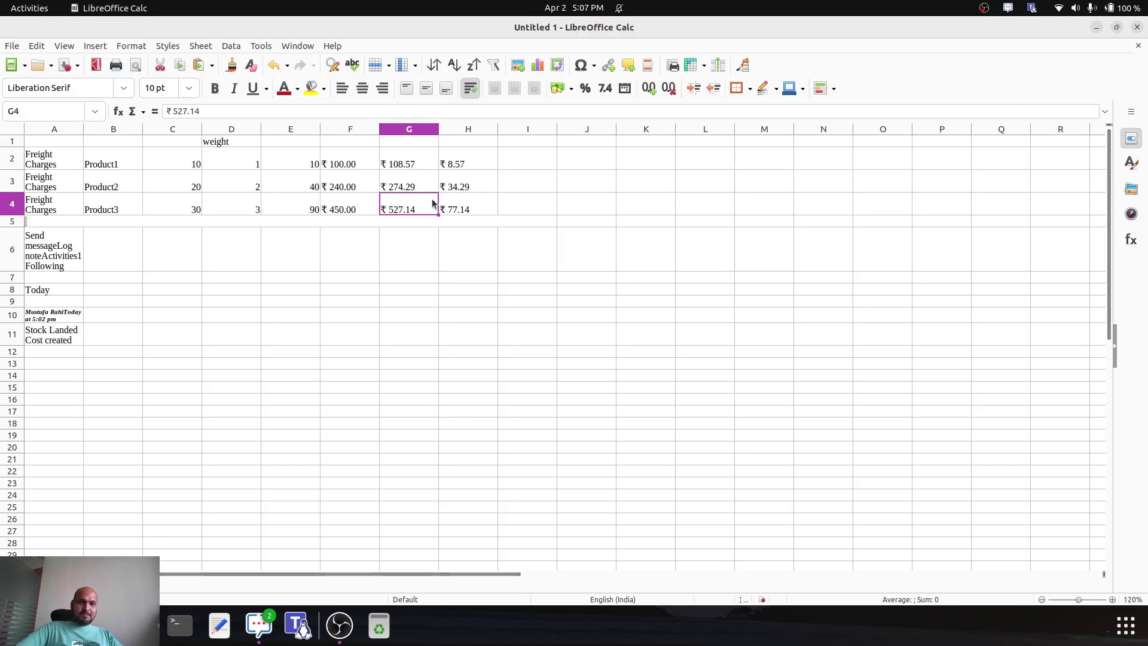
{"action": "left_click", "coordinate": [519, 157]}
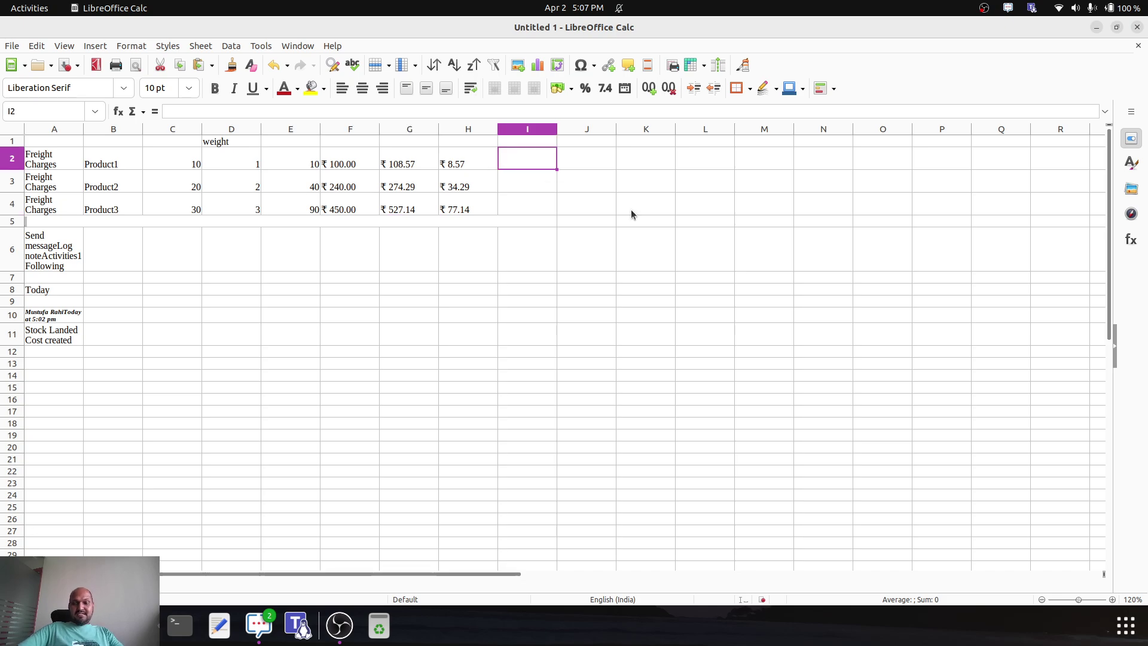
{"action": "type", "text": "="}
{"action": "key", "text": "Left"}
{"action": "key", "text": "BackSpace"}
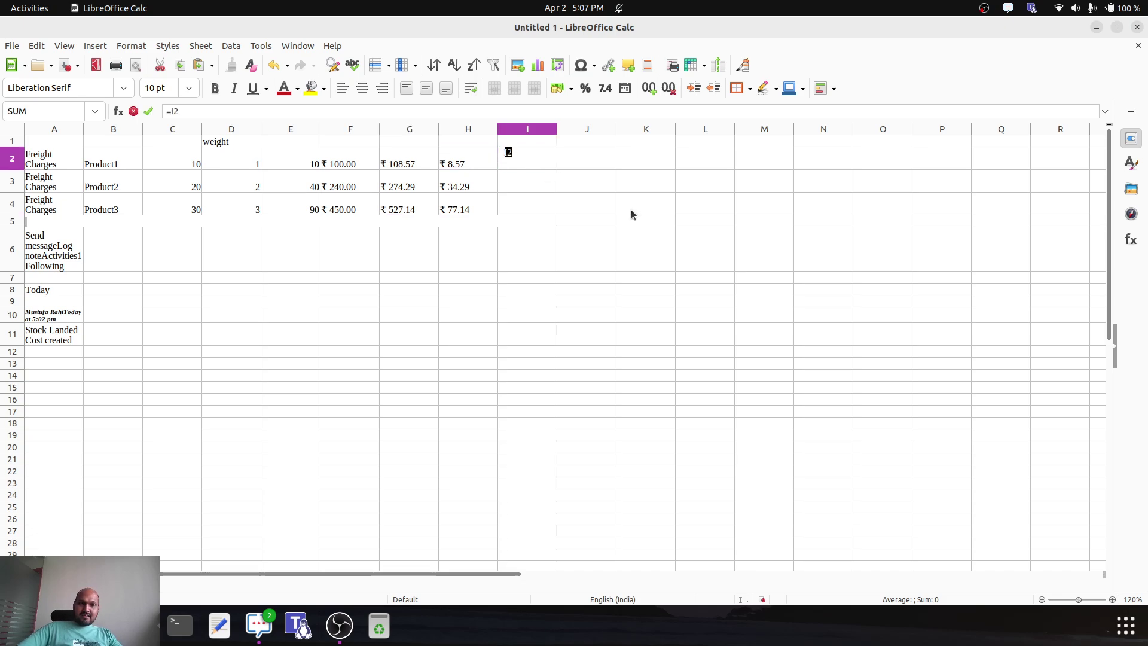
{"action": "key", "text": "Escape"}
Enter the freight amount 120 in cell I1.
{"action": "key", "text": "Up"}
{"action": "type", "text": "120"}
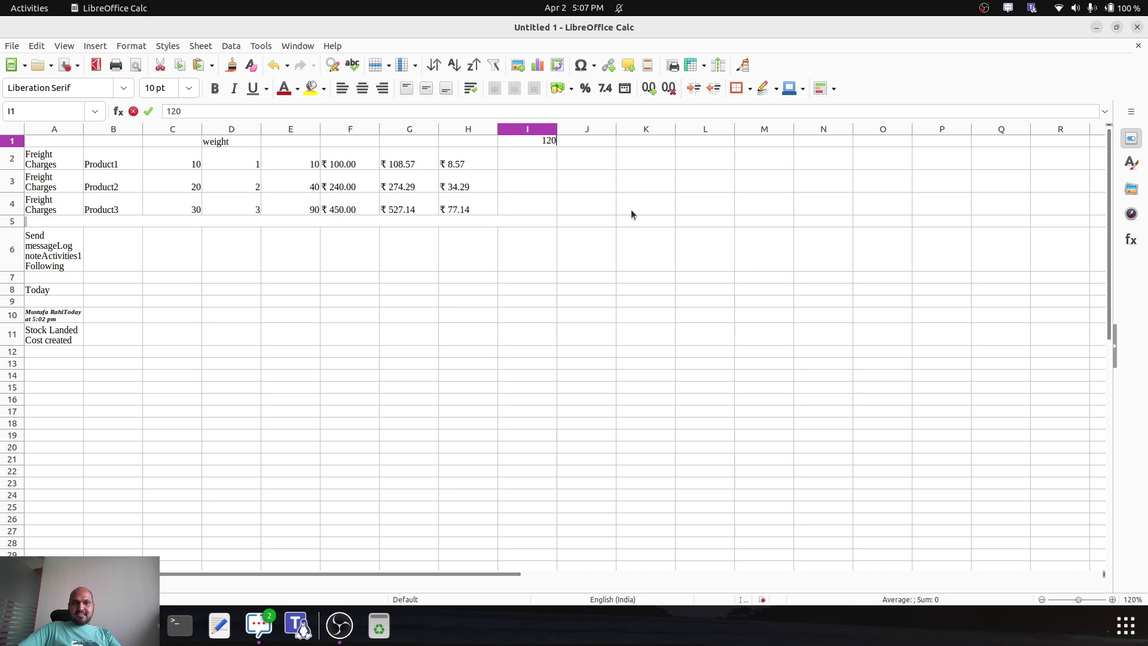
{"action": "key", "text": "Return"}
Enter the formula =I1/E2 in I2 to divide the freight amount by Product1's total weight.
{"action": "type", "text": "="}
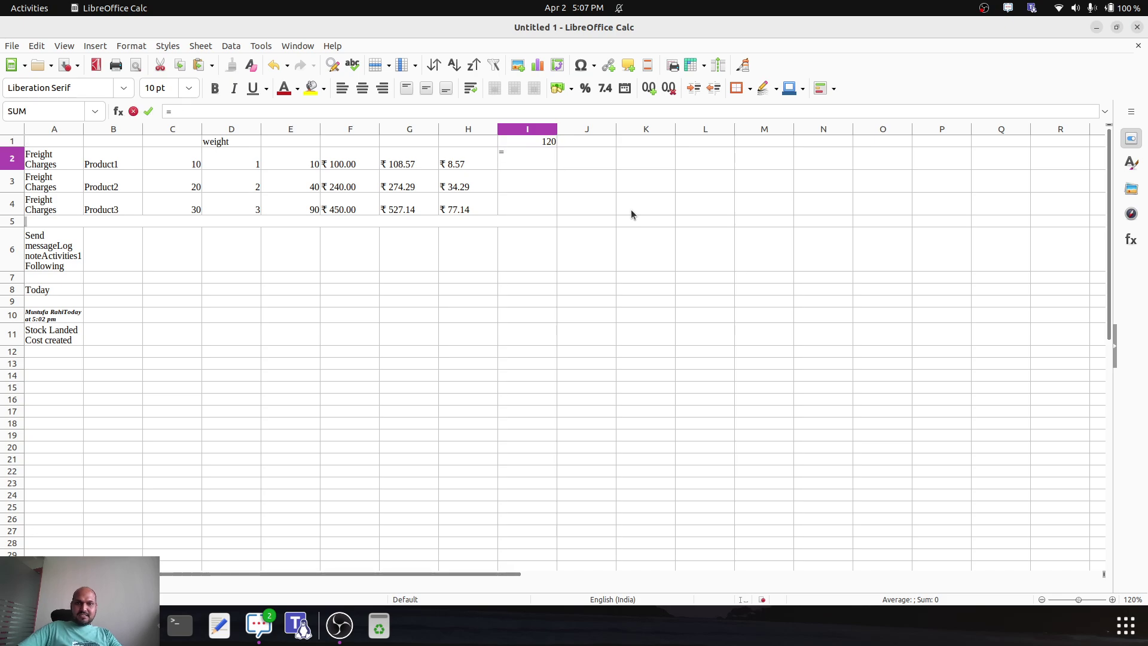
{"action": "key", "text": "Up"}
{"action": "type", "text": "/"}
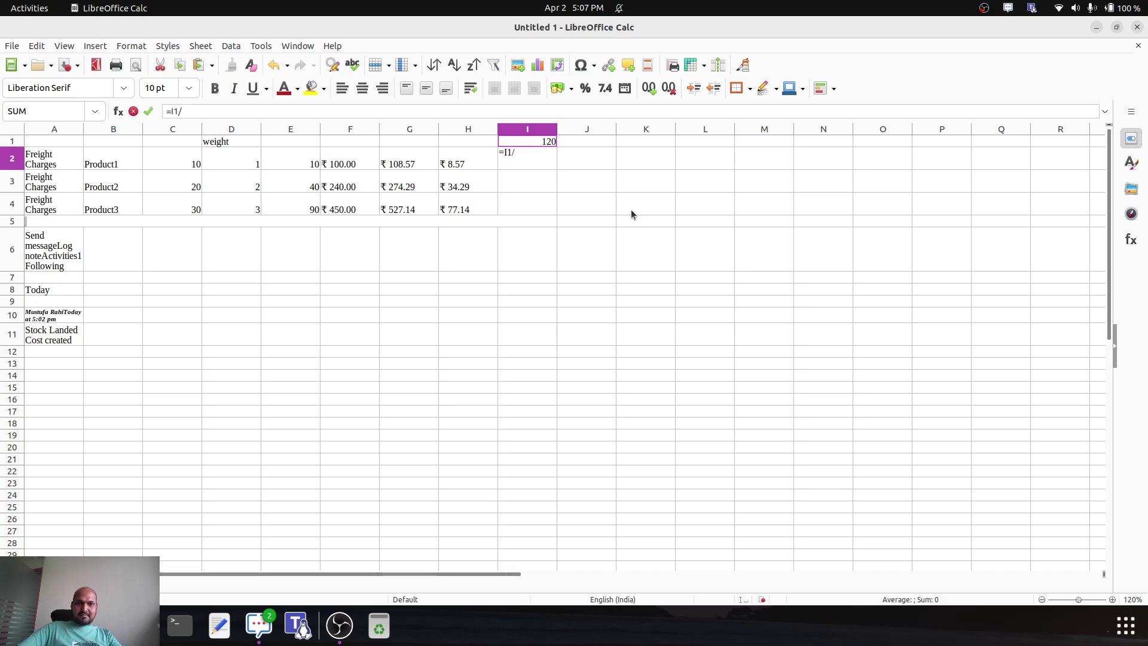
{"action": "key", "text": "Left"}
{"action": "key", "text": "Left"}
{"action": "key", "text": "Left"}
{"action": "key", "text": "Left"}
{"action": "key", "text": "Return"}
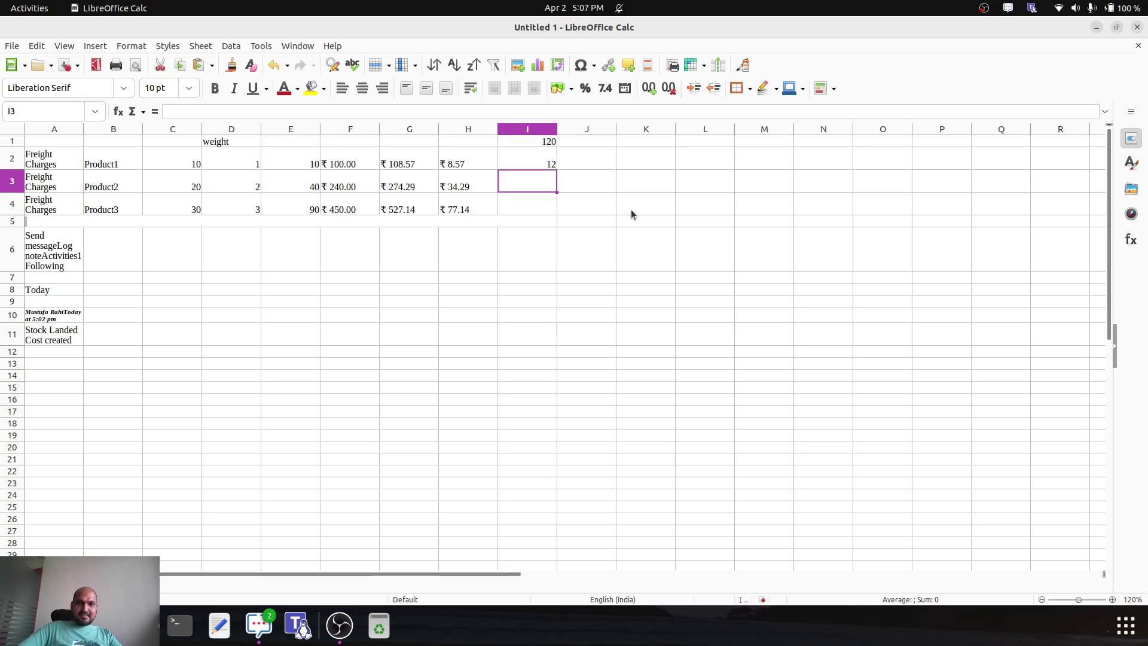
Copy the formula in I2 into I3 and I4 for Product2 and Product3.
{"action": "key", "text": "Up"}
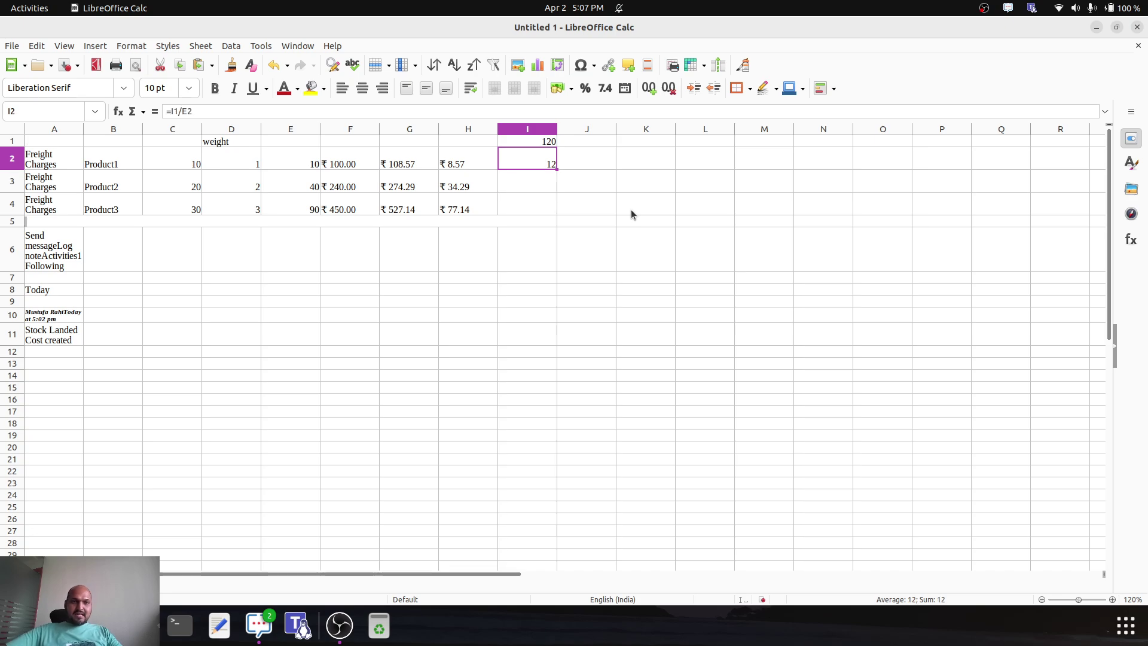
{"action": "key", "text": "Down"}
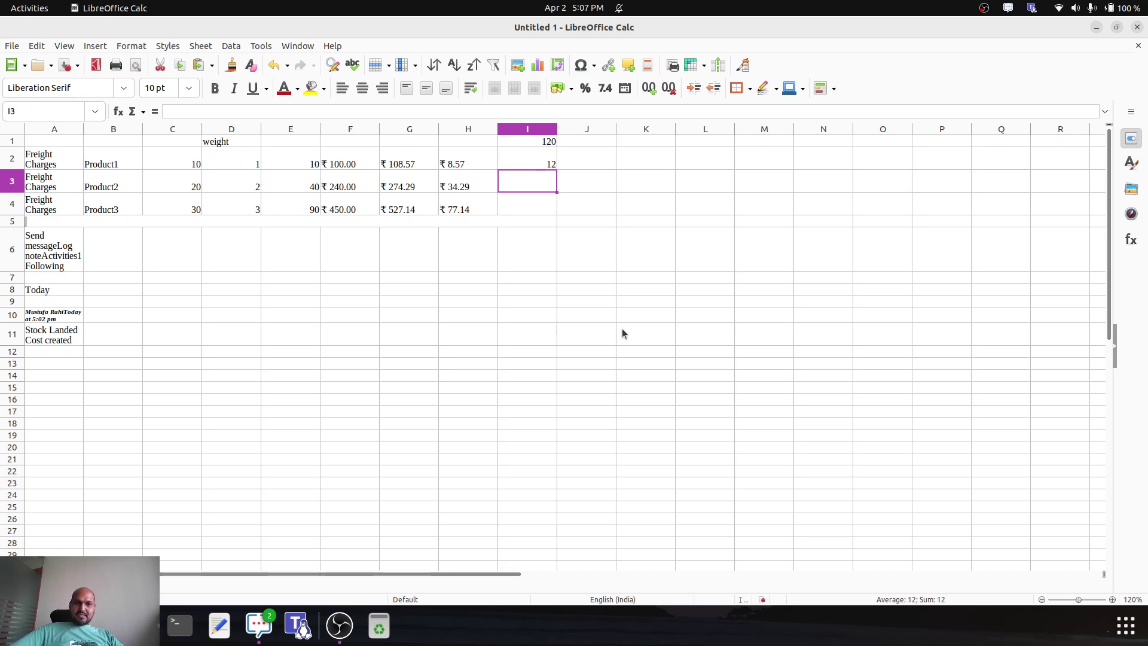
{"action": "key", "text": "Up"}
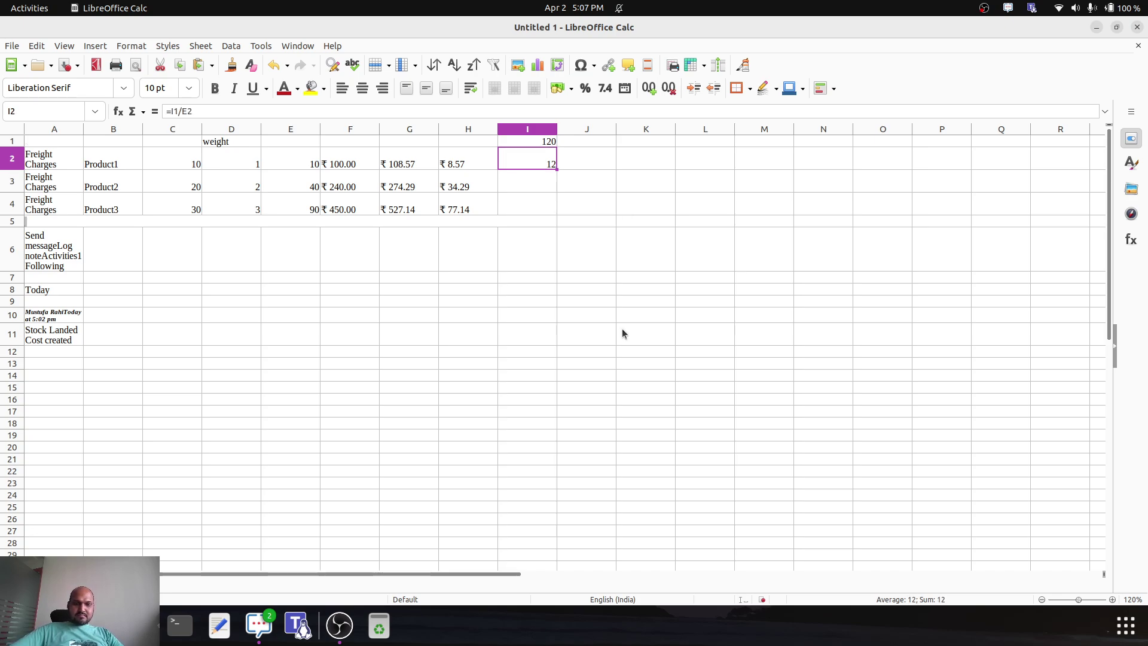
{"action": "key", "text": "ctrl+c"}
{"action": "key", "text": "Down"}
{"action": "key", "text": "ctrl+v"}
{"action": "key", "text": "Down"}
{"action": "key", "text": "ctrl+v"}
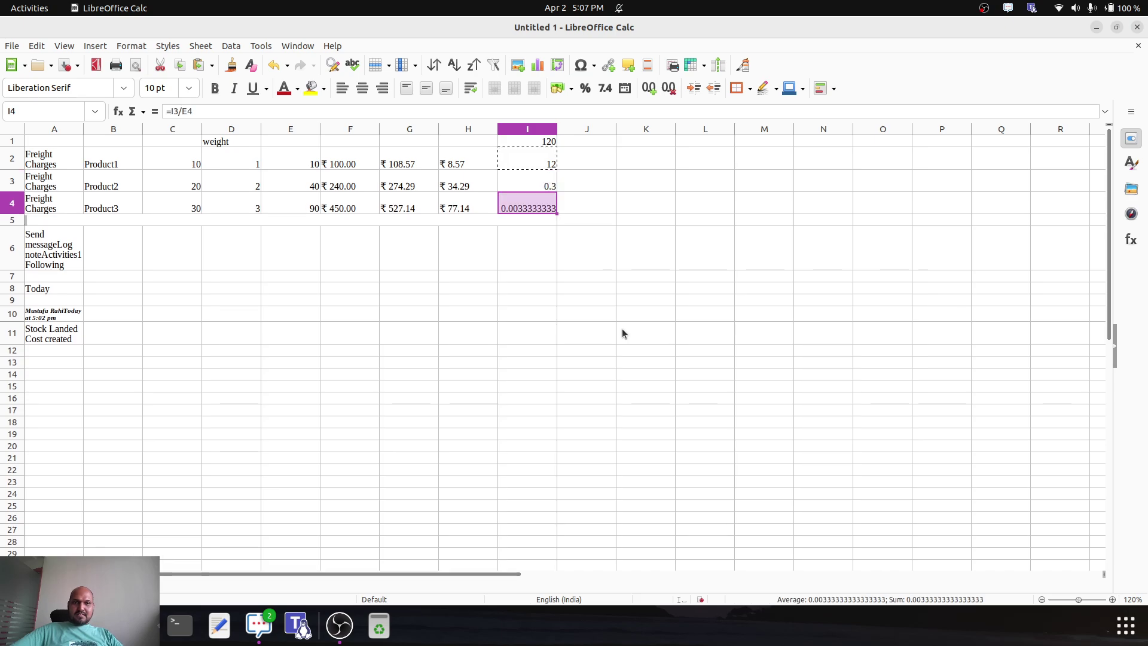
Review the total weights in E2 to E4 and the freight amount in I1 against the copied division formulas.
{"action": "key", "text": "Up"}
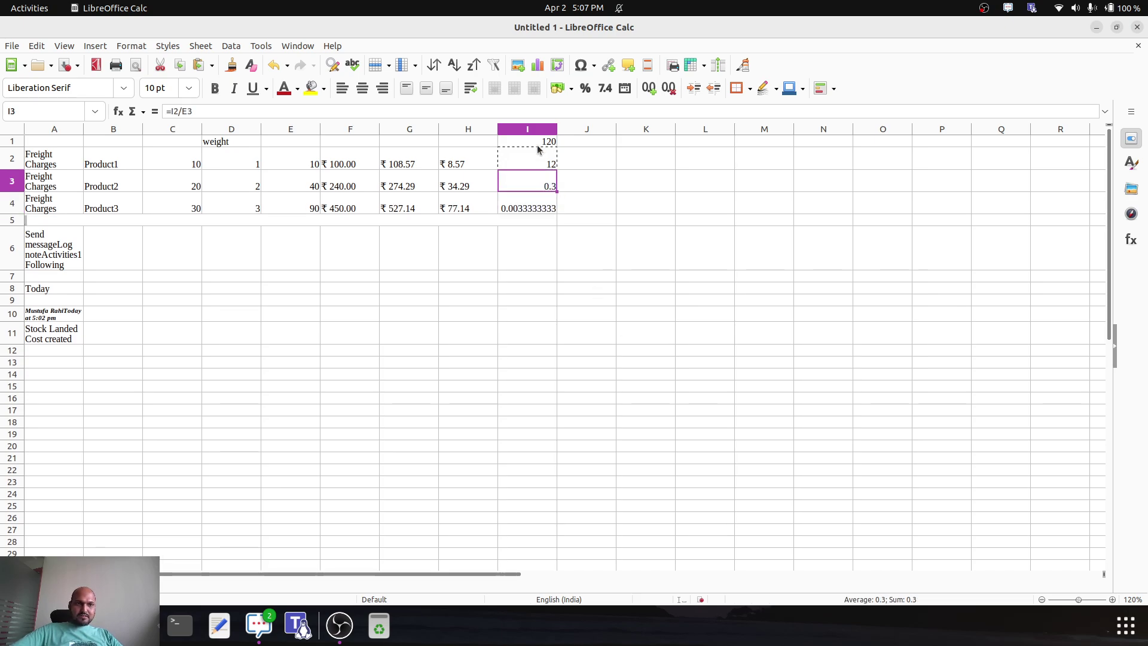
{"action": "left_click", "coordinate": [313, 164]}
{"action": "left_click", "coordinate": [310, 188]}
{"action": "left_click", "coordinate": [310, 206]}
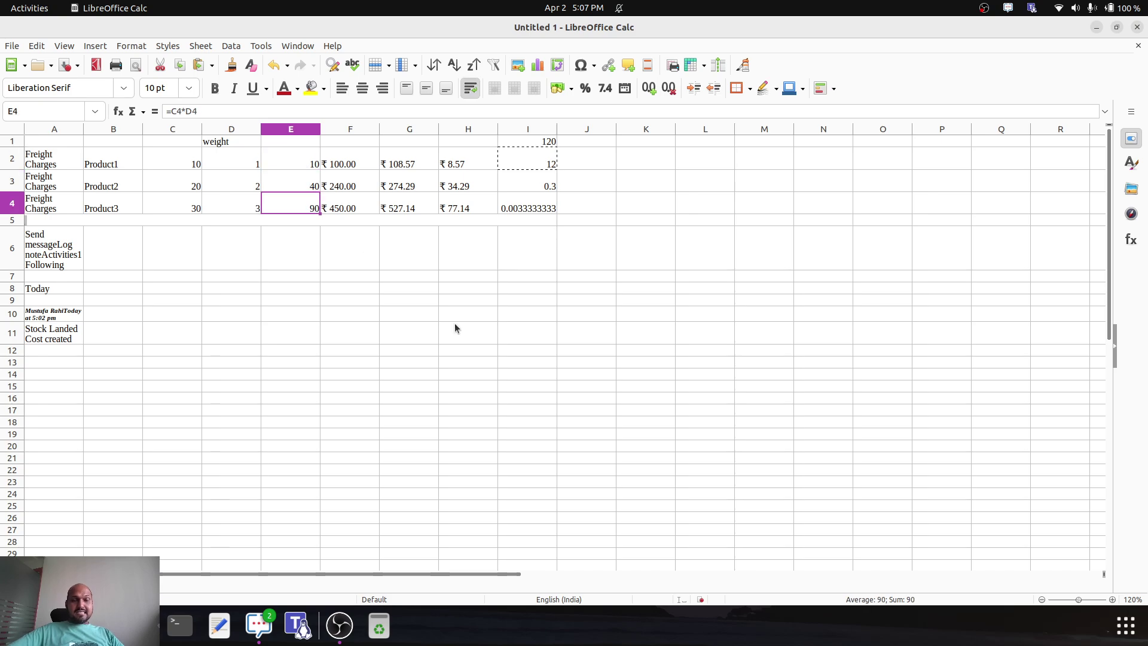
{"action": "left_click", "coordinate": [543, 144]}
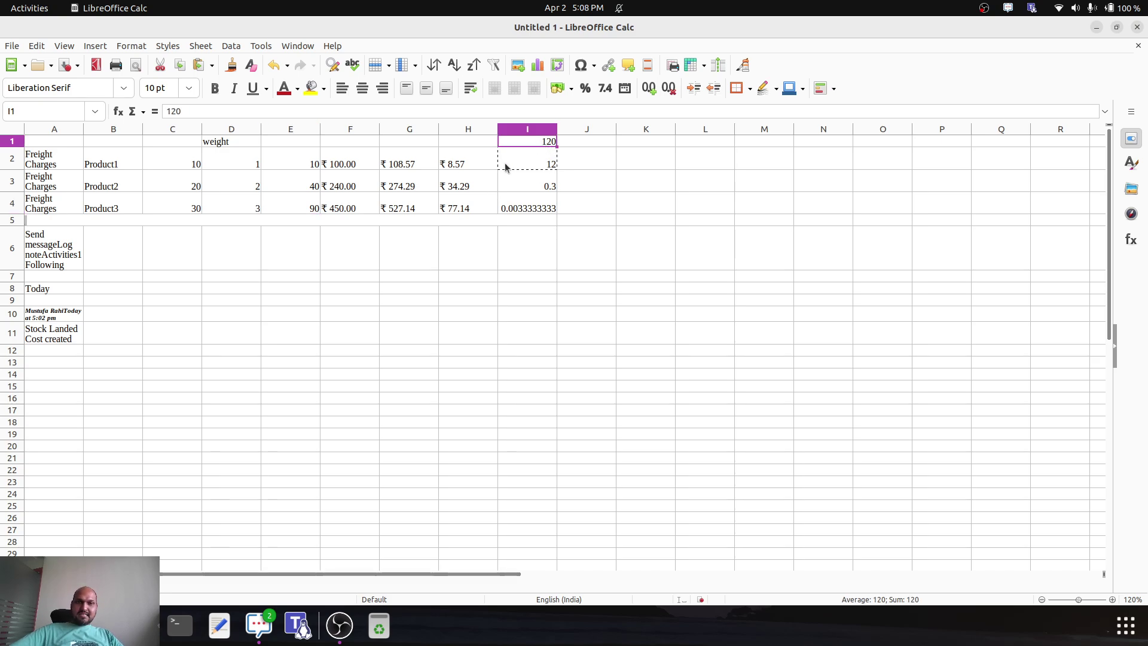
Enter the formula =I1/140 in J1 to divide the freight amount by the total weight of all products.
{"action": "left_click", "coordinate": [574, 141]}
{"action": "type", "text": "="}
{"action": "key", "text": "Left"}
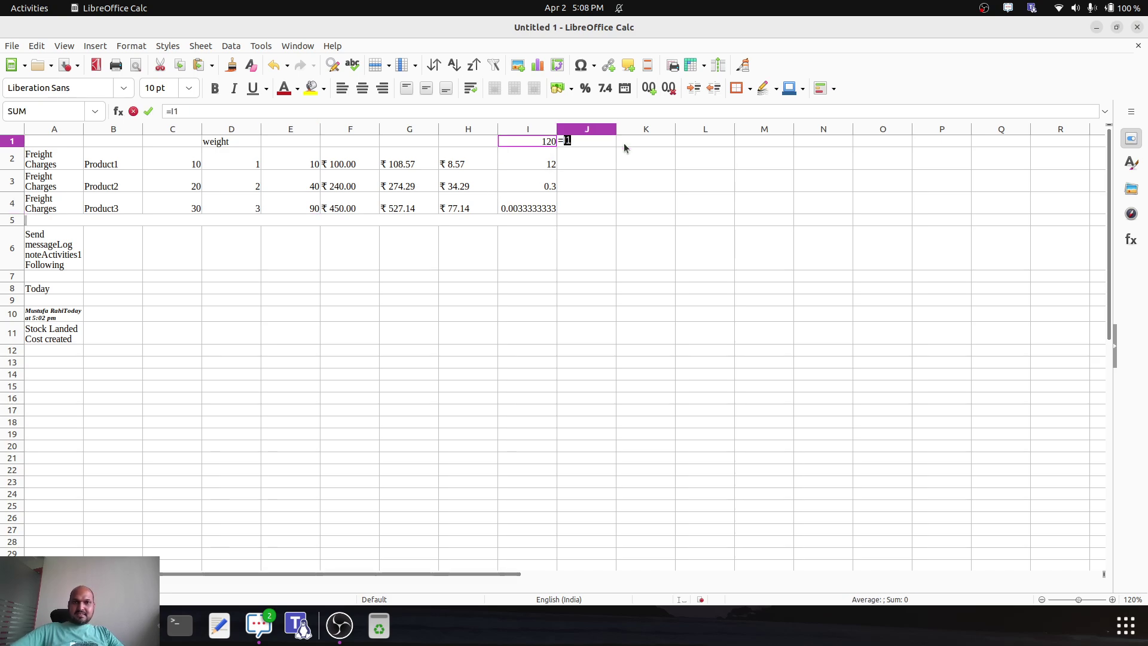
{"action": "type", "text": "/"}
{"action": "key", "text": "Left"}
{"action": "key", "text": "Left"}
{"action": "key", "text": "Right"}
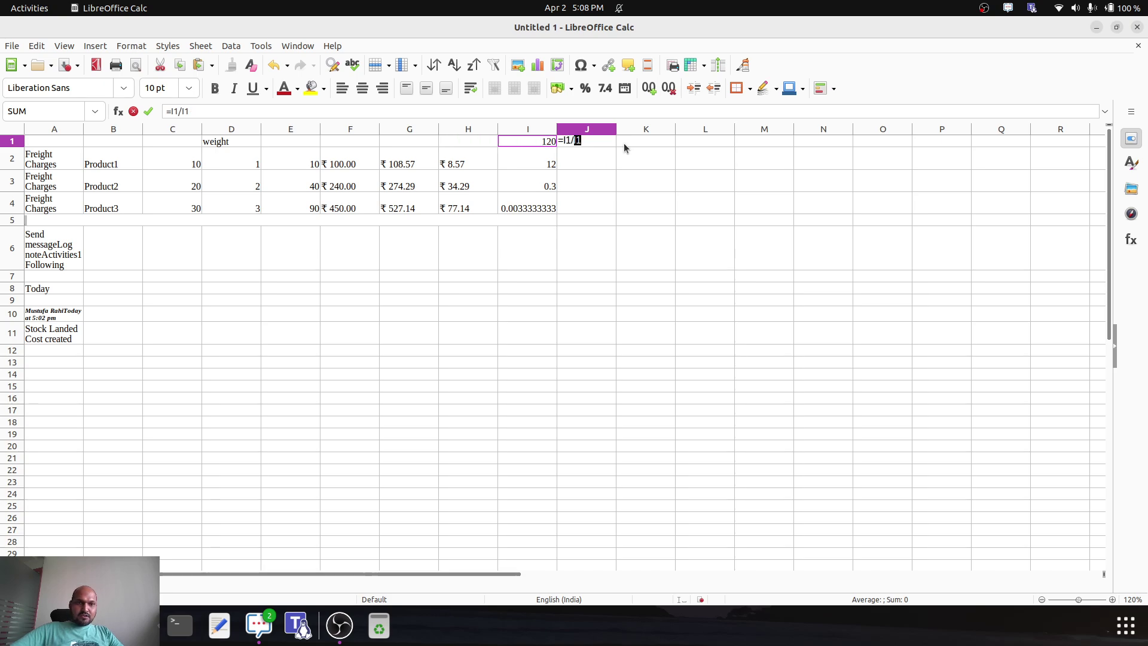
{"action": "key", "text": "Right"}
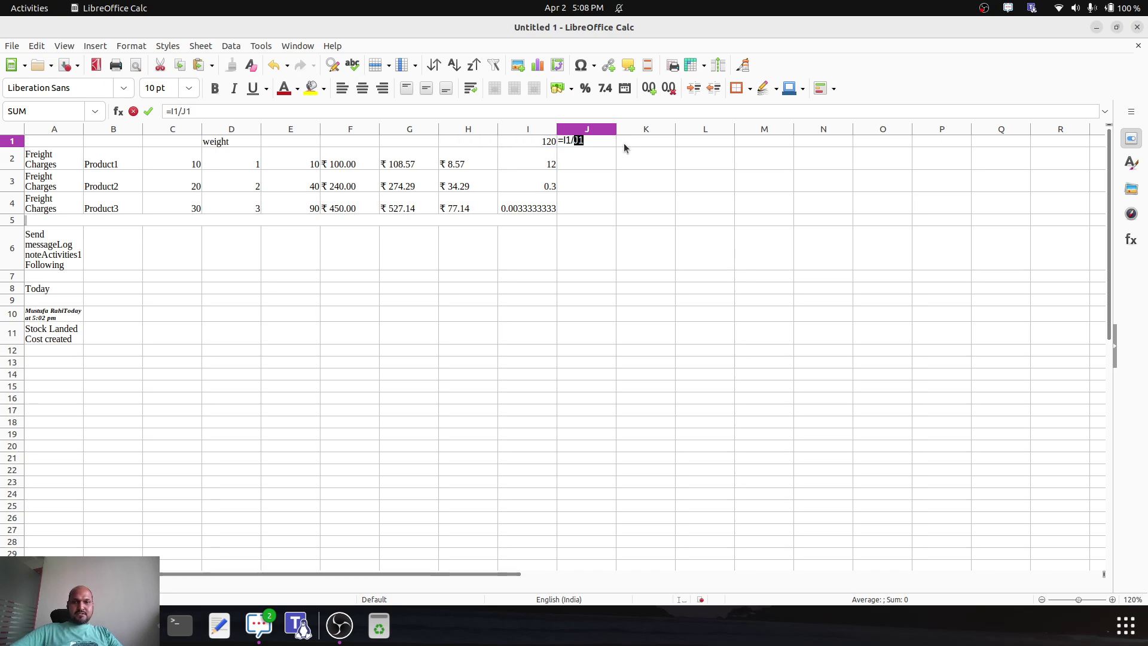
{"action": "type", "text": "140"}
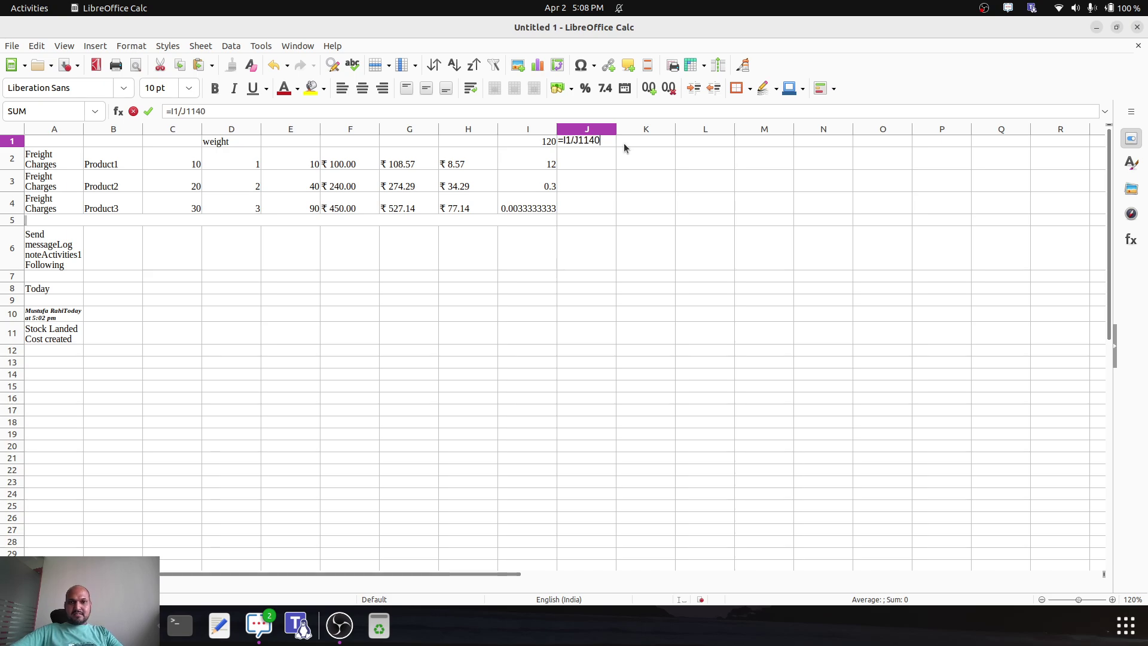
{"action": "key", "text": "BackSpace"}
{"action": "key", "text": "BackSpace"}
{"action": "key", "text": "BackSpace"}
{"action": "key", "text": "BackSpace"}
{"action": "type", "text": "140"}
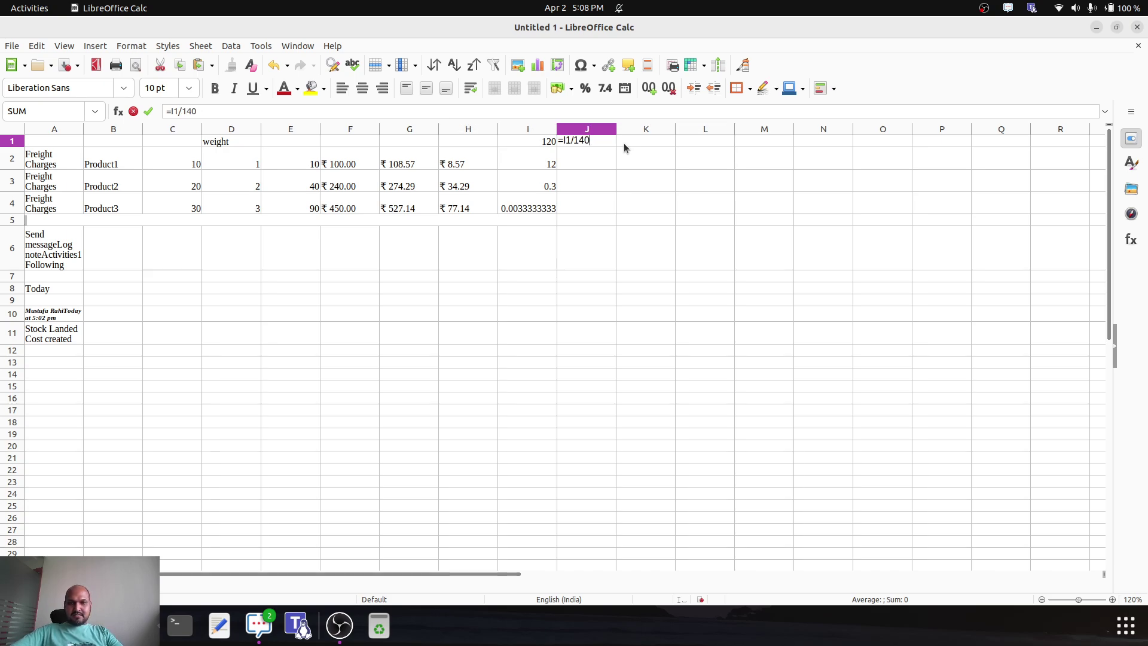
{"action": "key", "text": "Return"}
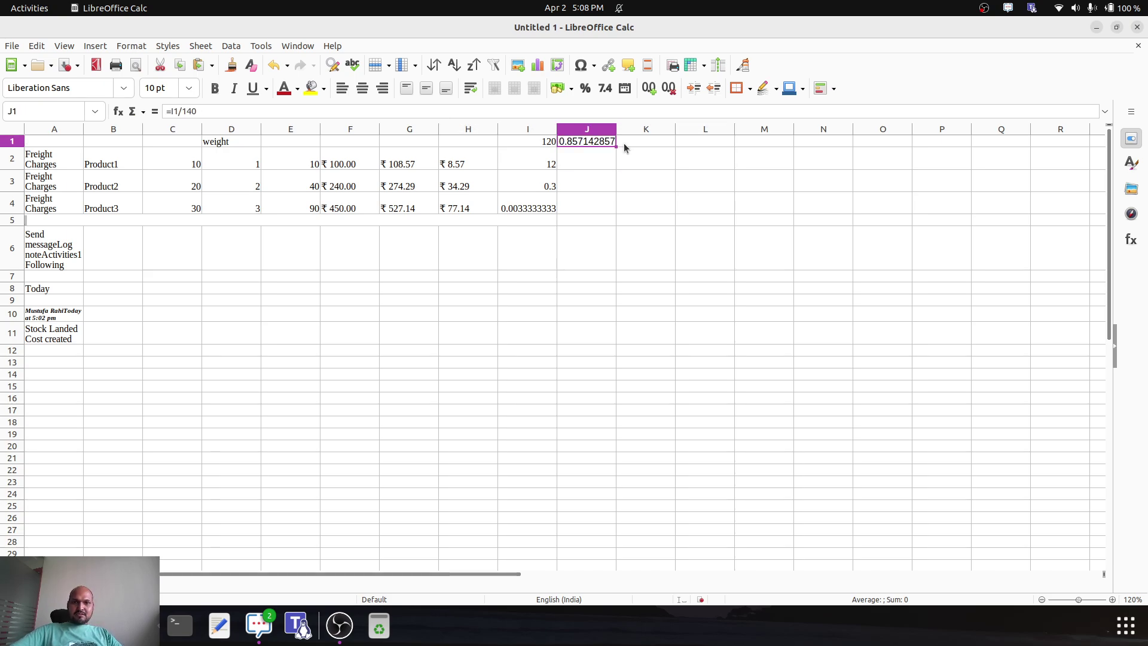
Replace Product1's division formula in I2 with the multiplication formula =E2*J:J.
{"action": "key", "text": "Down"}
{"action": "key", "text": "Left"}
{"action": "type", "text": "="}
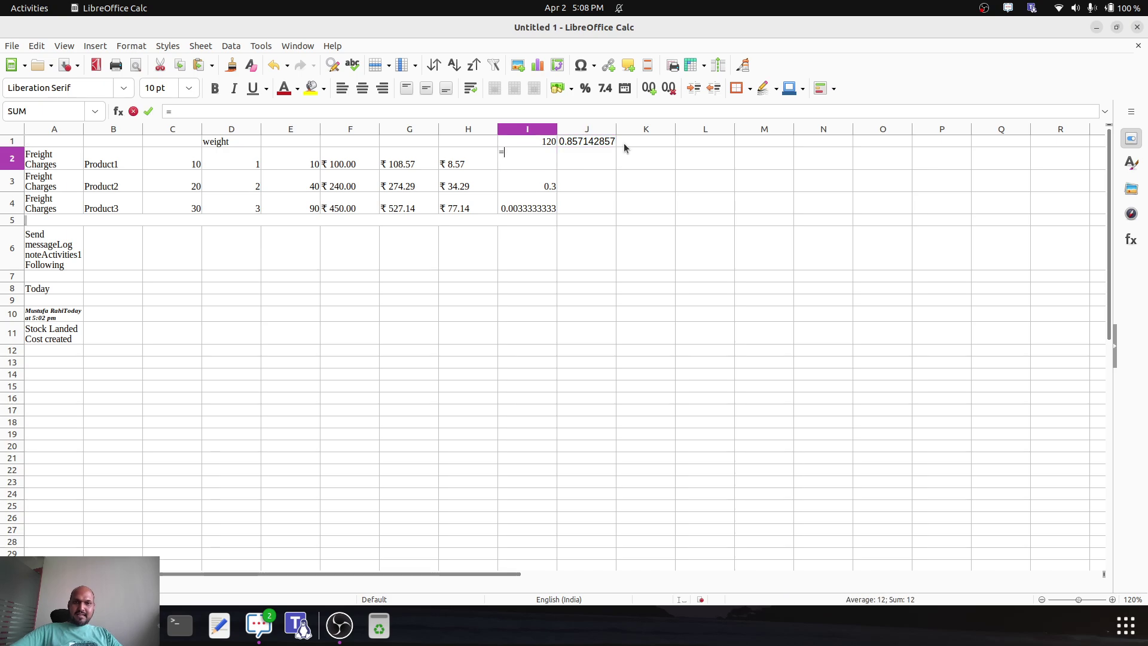
{"action": "key", "text": "Left"}
{"action": "key", "text": "Left"}
{"action": "key", "text": "Left"}
{"action": "key", "text": "Left"}
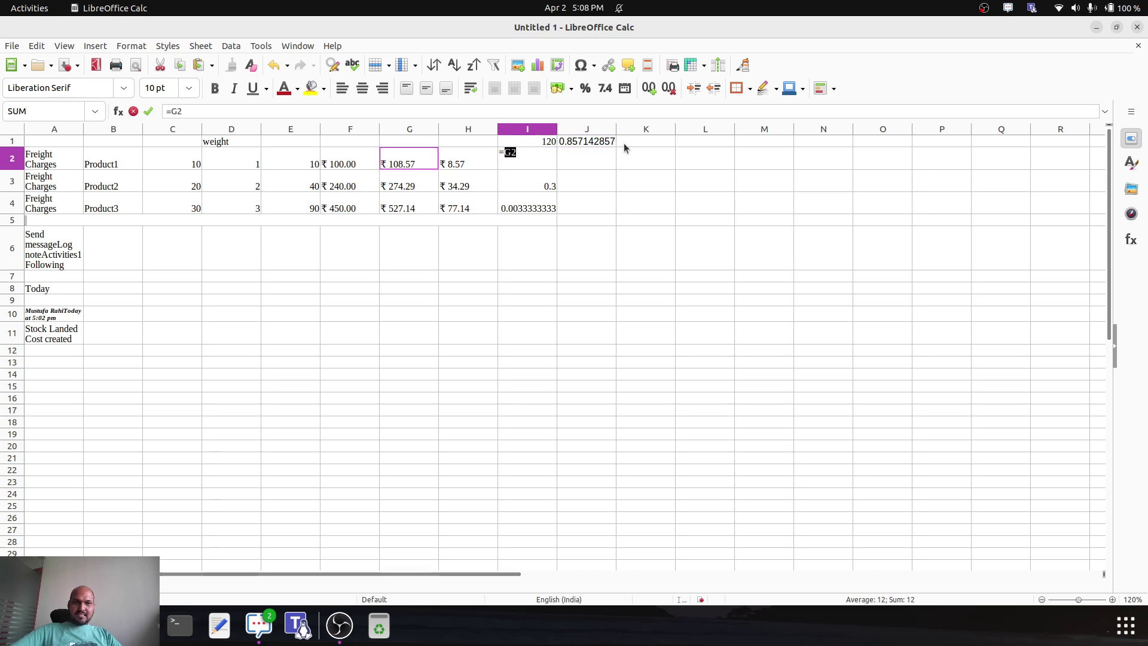
{"action": "type", "text": "*"}
{"action": "key", "text": "Up"}
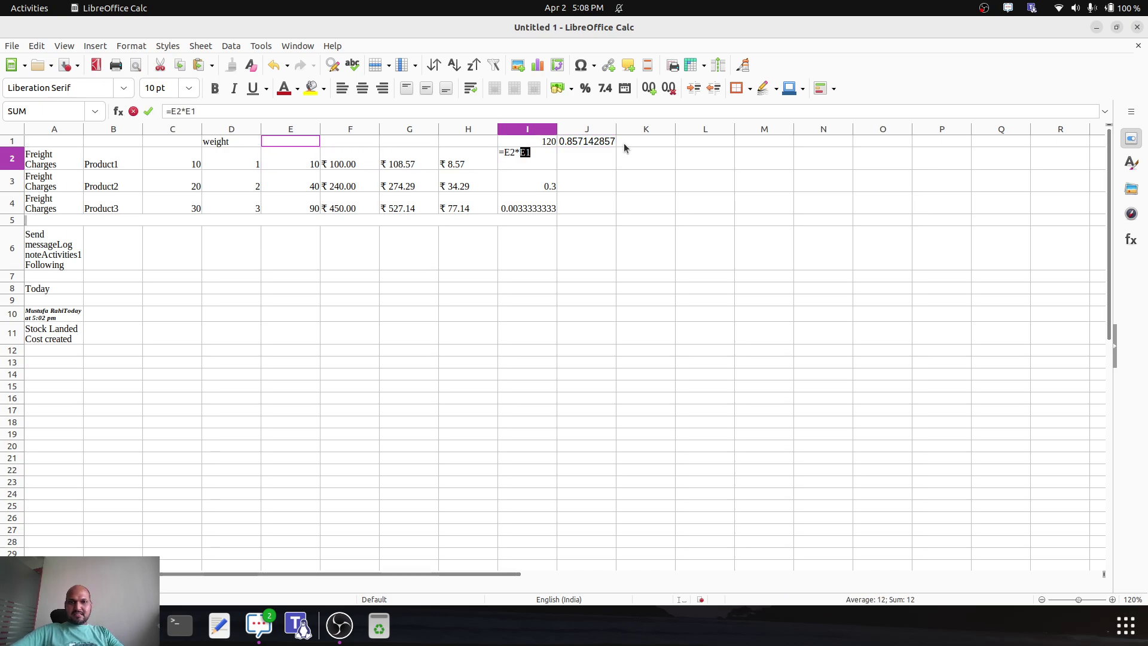
{"action": "left_click", "coordinate": [606, 132]}
{"action": "key", "text": "Return"}
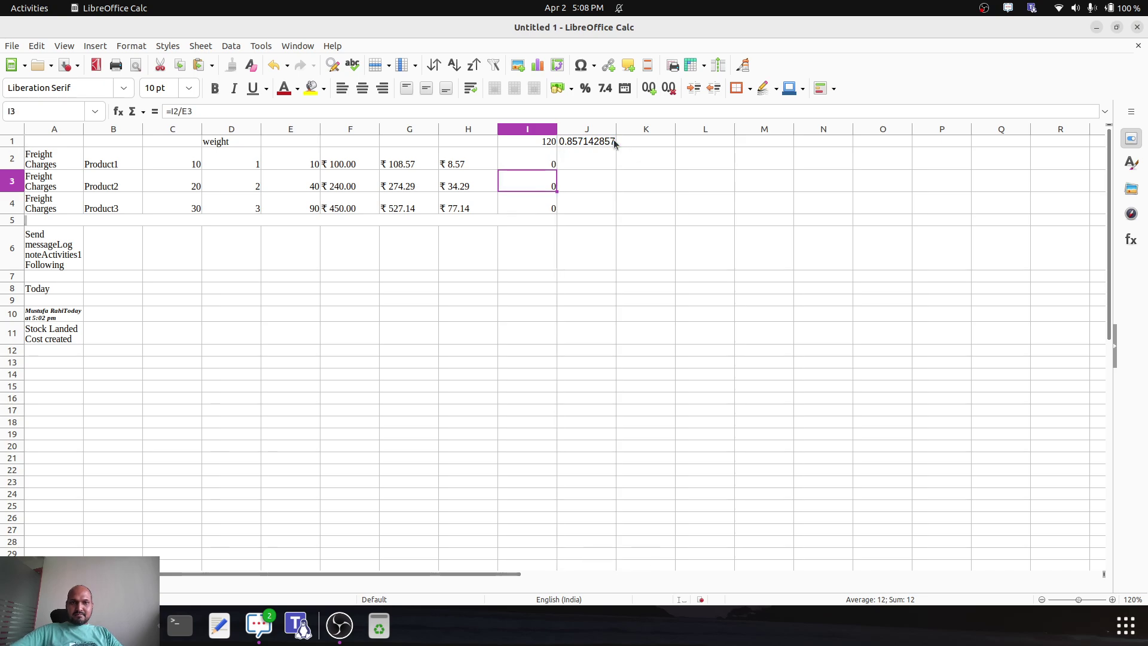
Correct Product1's formula in I2 to =E2*J1 so it refers to the single rate cell.
{"action": "left_click", "coordinate": [539, 165]}
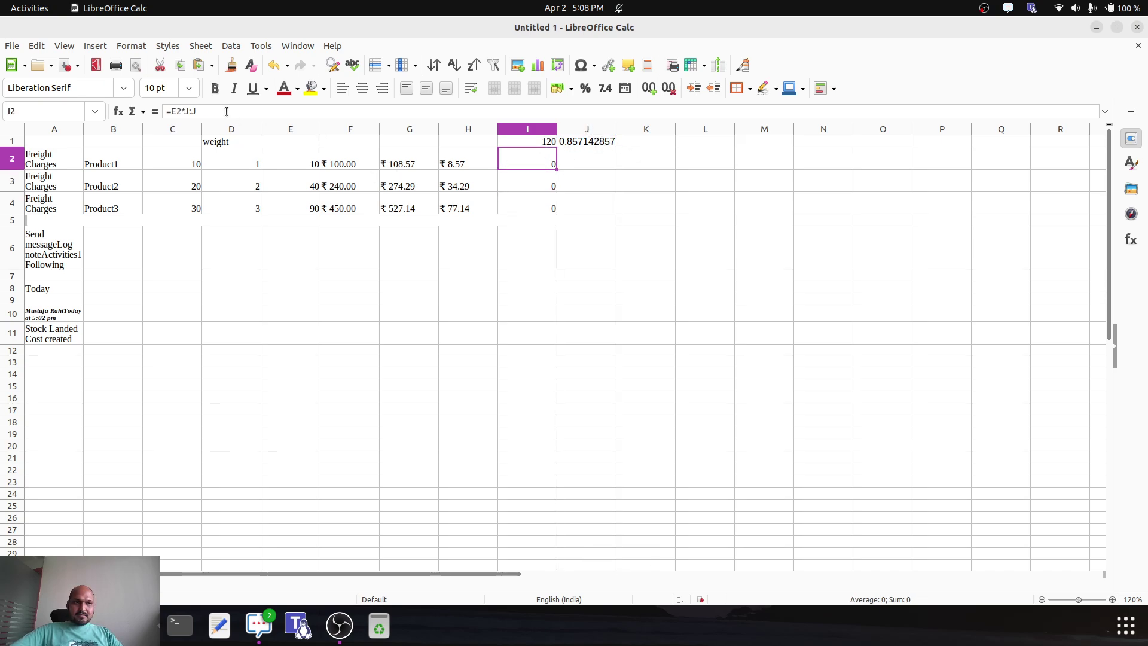
{"action": "double_click", "coordinate": [540, 164]}
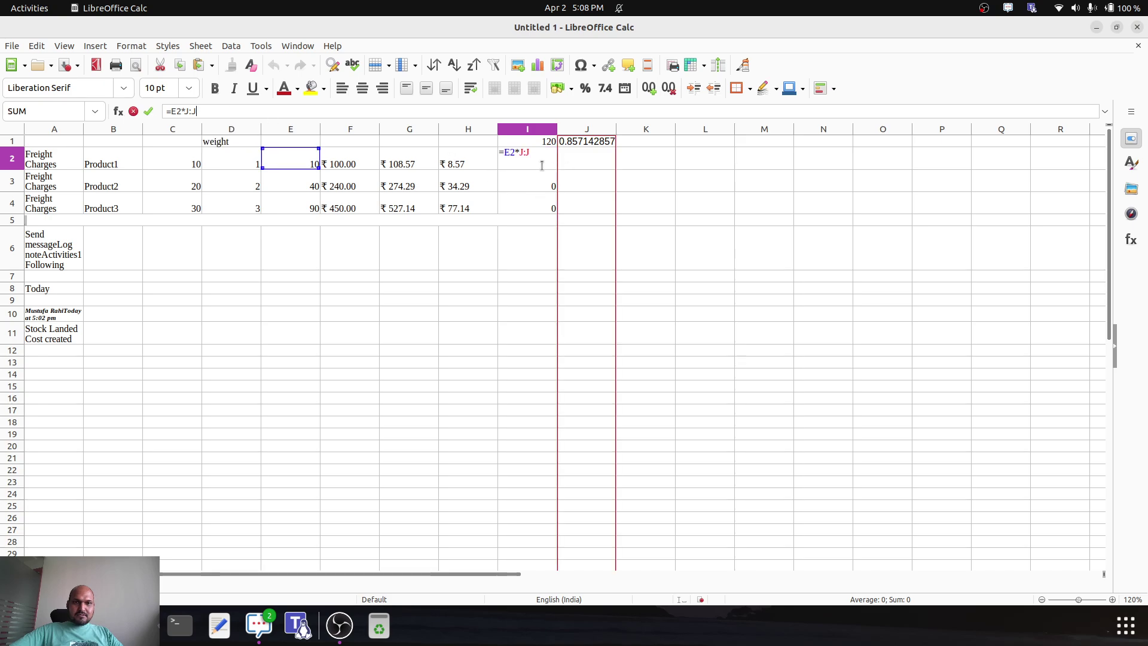
{"action": "key", "text": "BackSpace"}
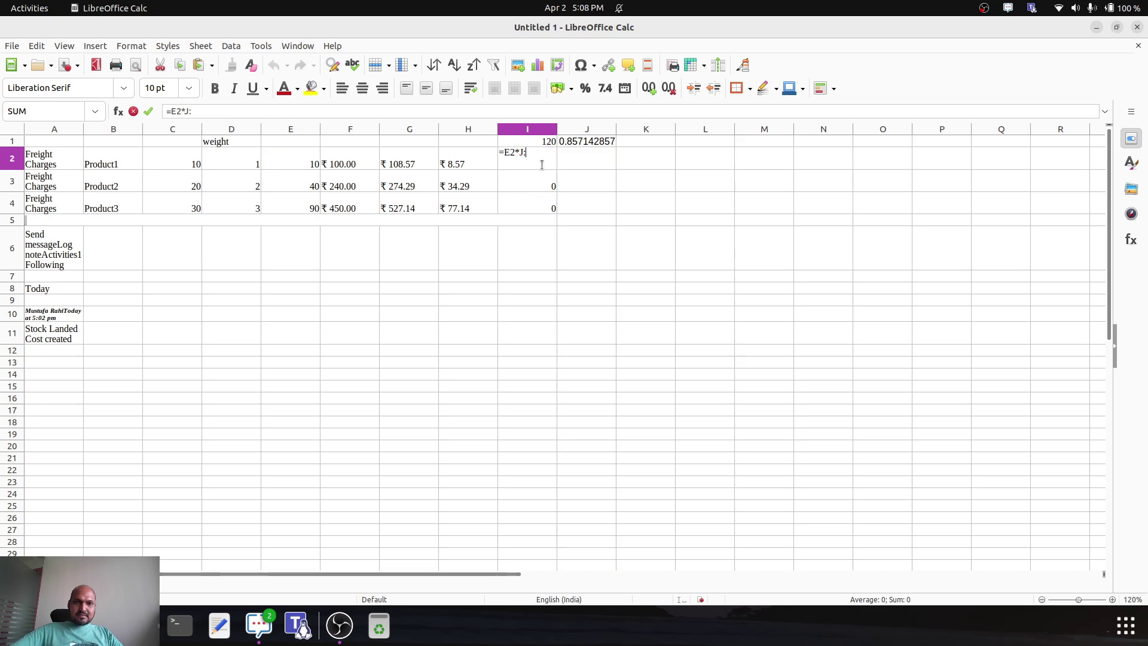
{"action": "key", "text": "BackSpace"}
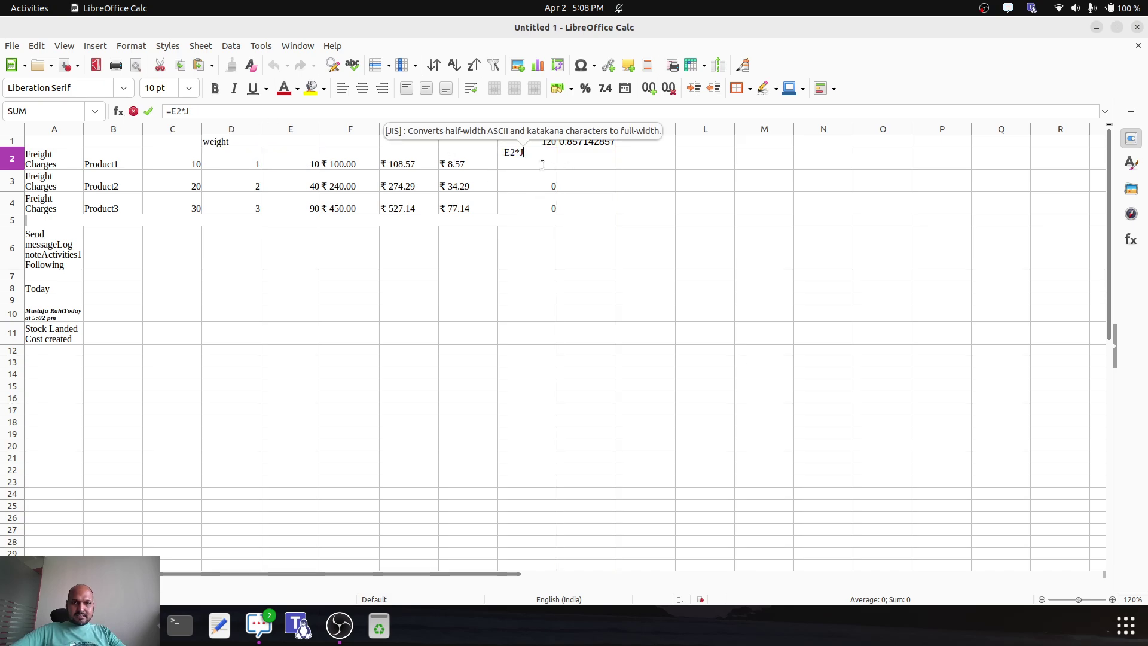
{"action": "type", "text": "$1"}
{"action": "key", "text": "Return"}
{"action": "left_click", "coordinate": [542, 159]}
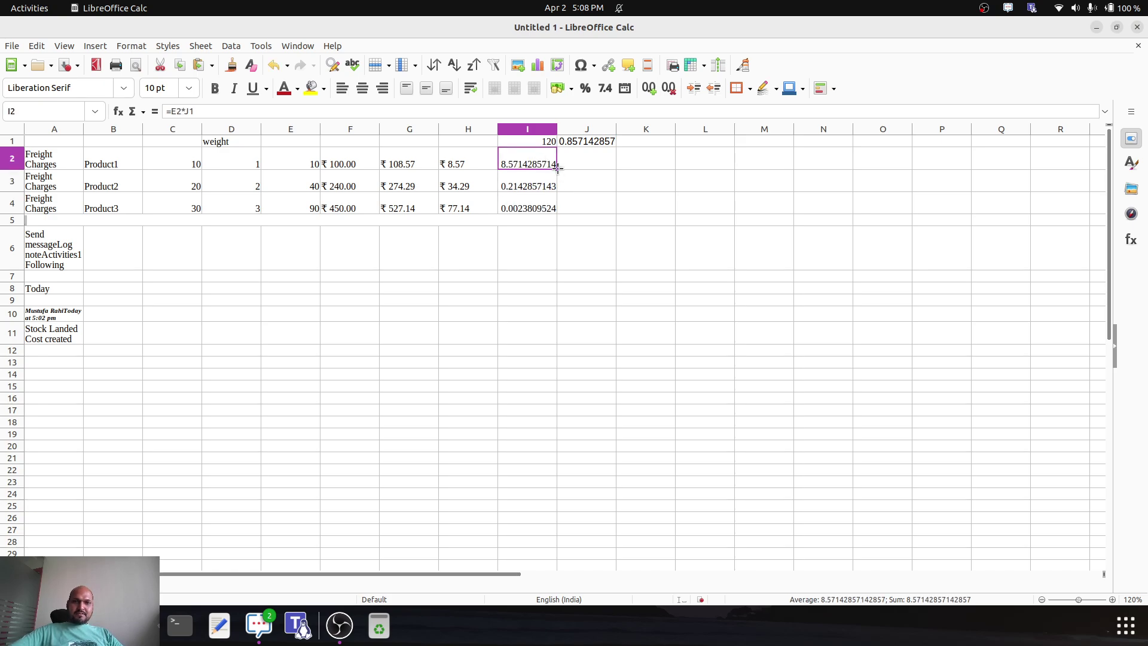
Replace Product2's formula in I3 with =E3*J1 to multiply its total weight by the freight rate.
{"action": "left_click", "coordinate": [544, 184]}
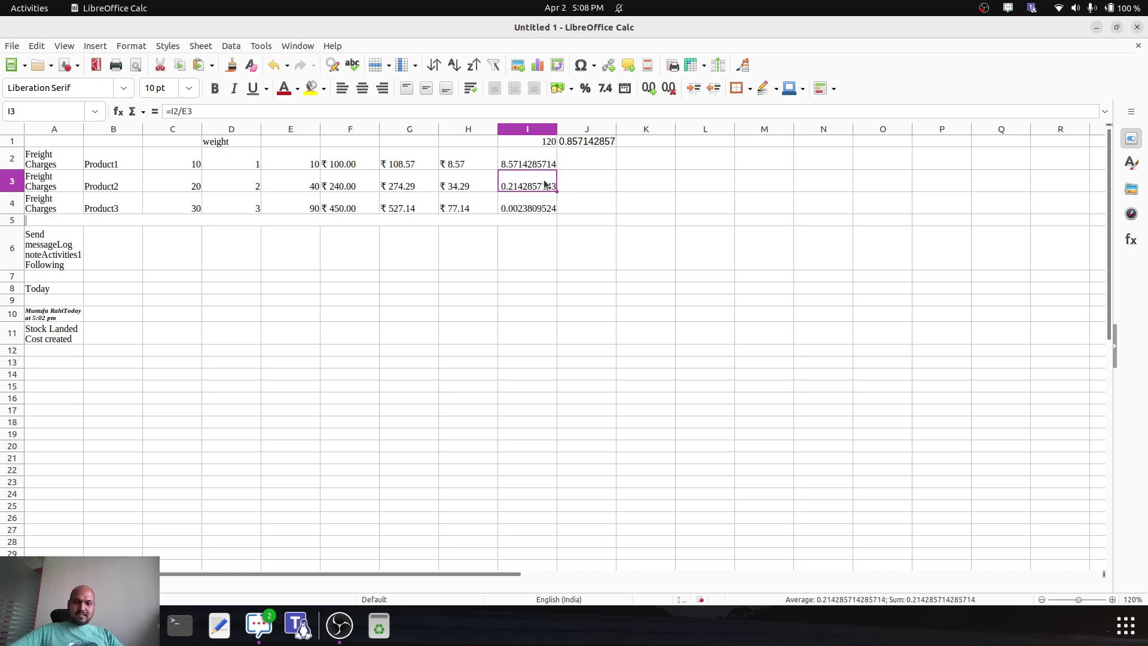
{"action": "type", "text": "="}
{"action": "key", "text": "Left"}
{"action": "key", "text": "Left"}
{"action": "key", "text": "Left"}
{"action": "key", "text": "Left"}
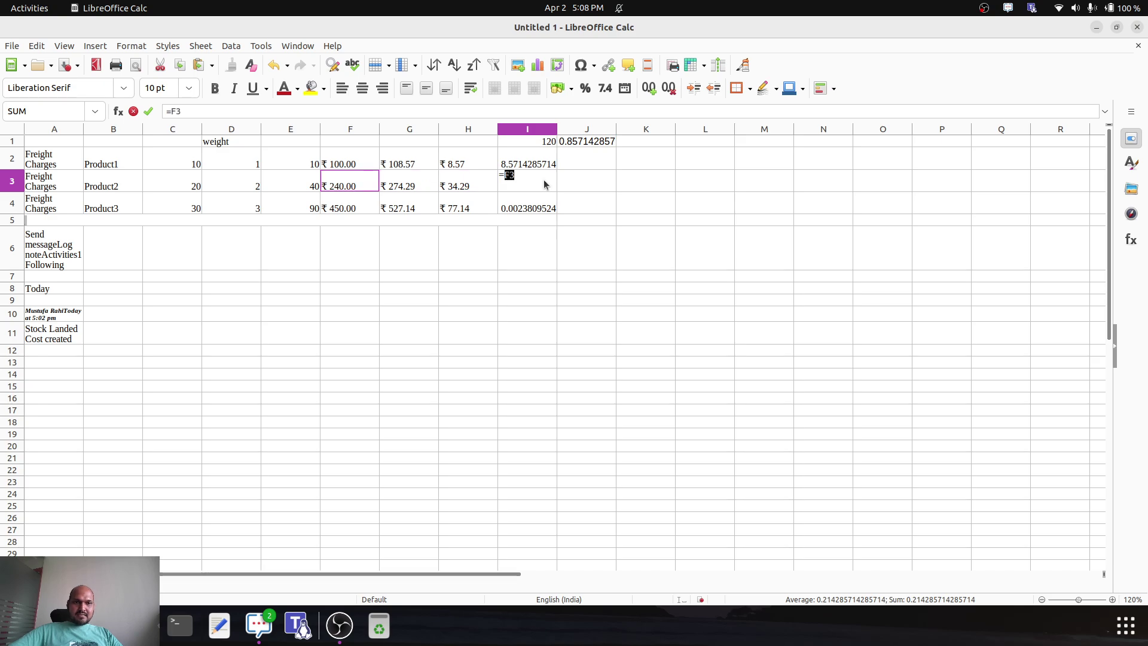
{"action": "type", "text": "*"}
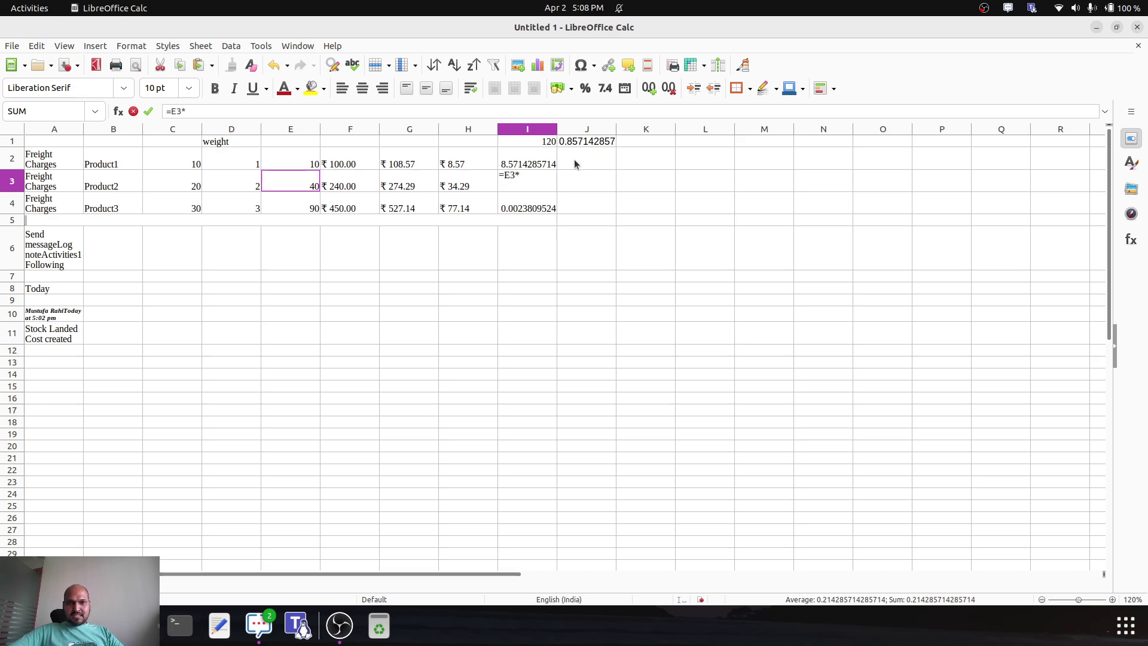
{"action": "left_click", "coordinate": [599, 141]}
{"action": "key", "text": "Return"}
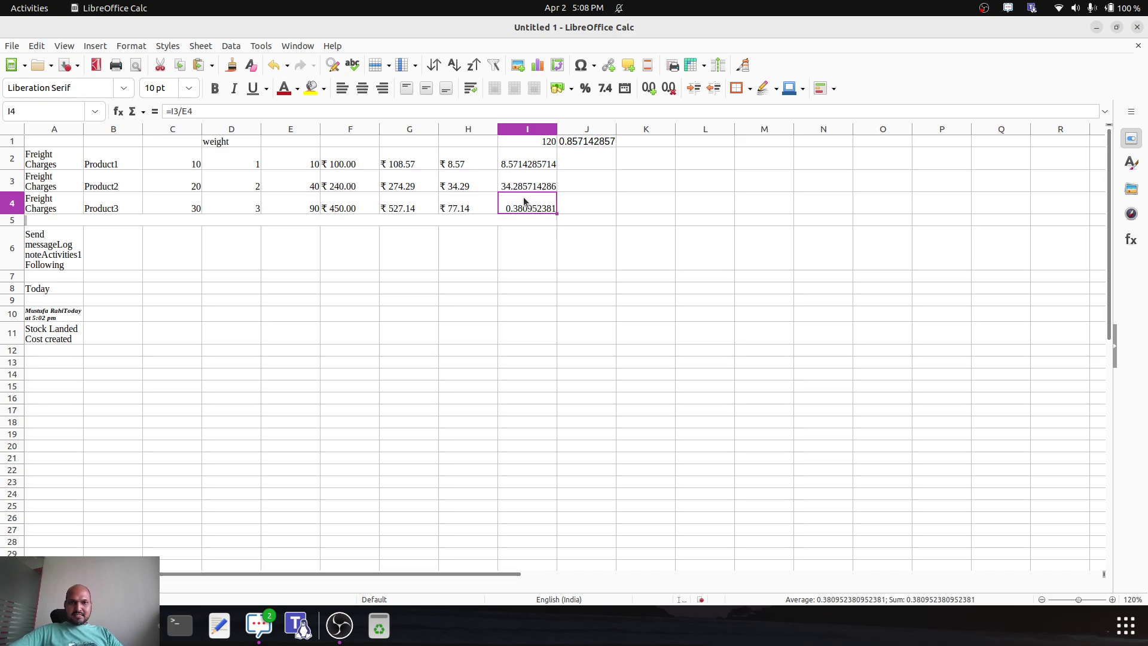
Replace Product3's formula in I4 with =E4*J1 to multiply its total weight by the freight rate.
{"action": "type", "text": "="}
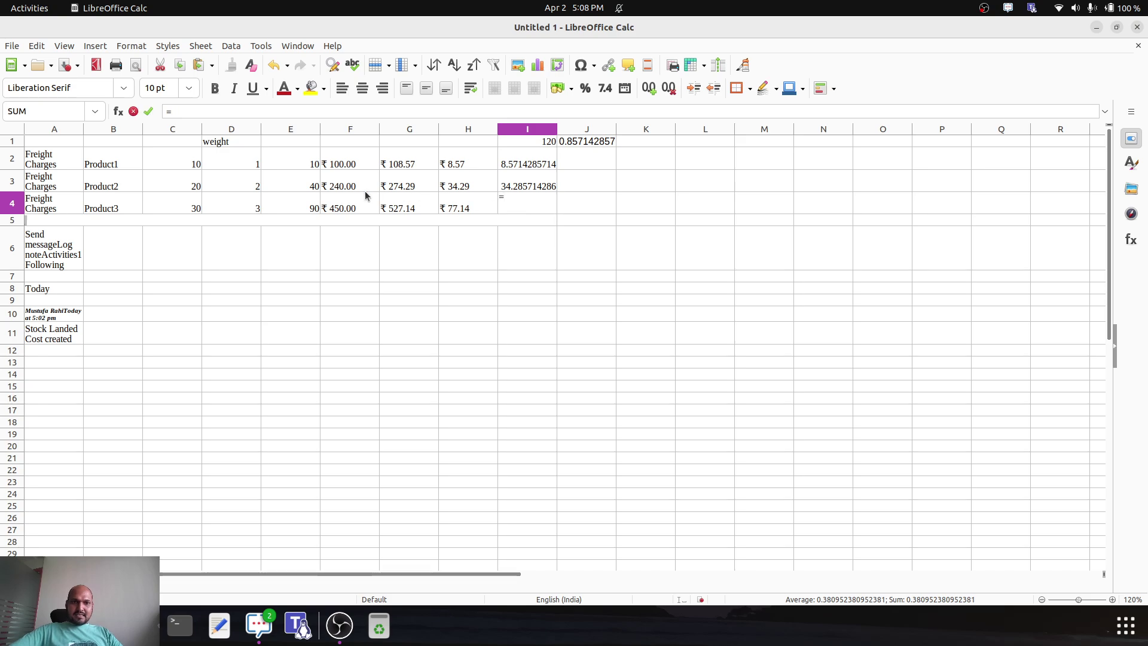
{"action": "left_click", "coordinate": [314, 205]}
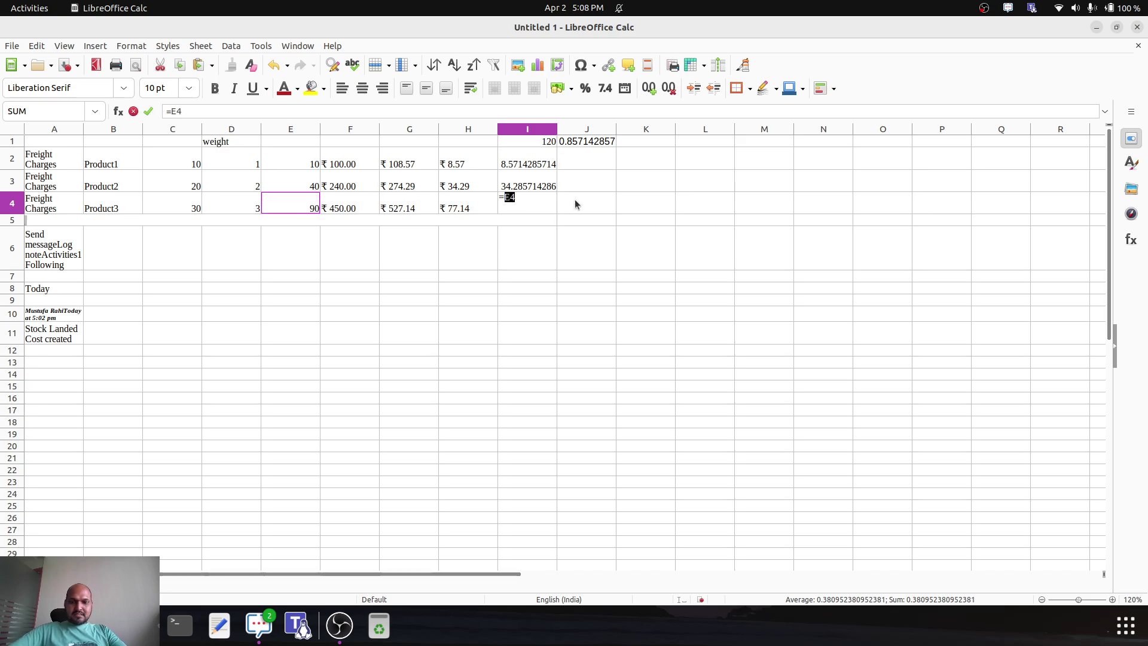
{"action": "key", "text": "Right"}
{"action": "key", "text": "Right"}
{"action": "key", "text": "Left"}
{"action": "key", "text": "Left"}
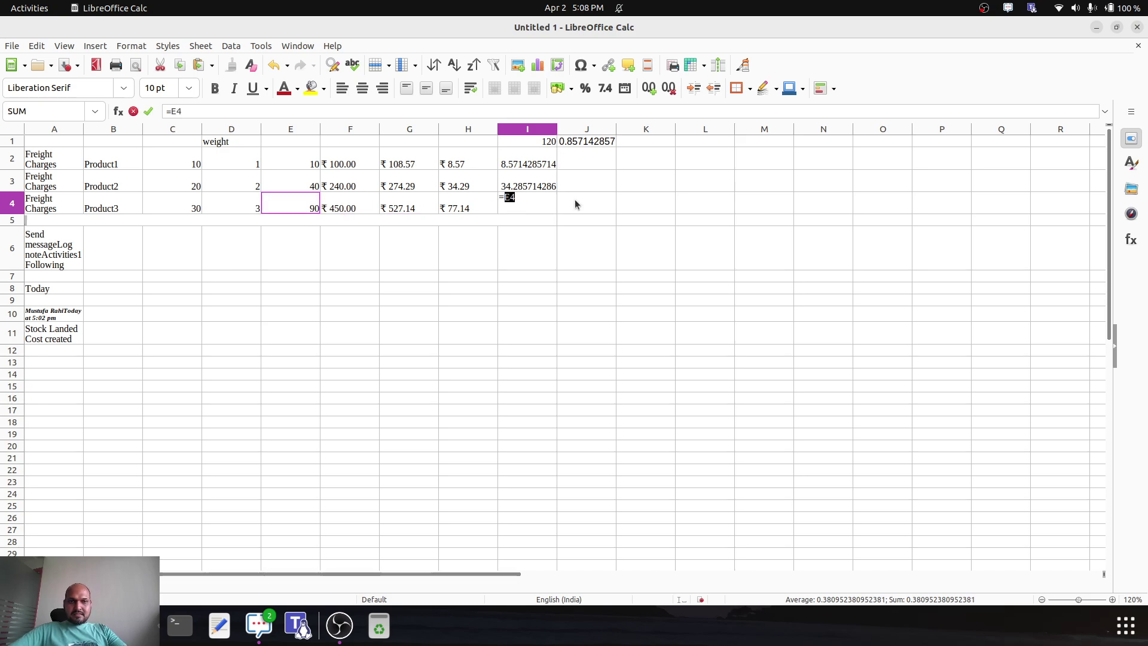
{"action": "type", "text": "*"}
{"action": "left_click", "coordinate": [585, 142]}
{"action": "key", "text": "Return"}
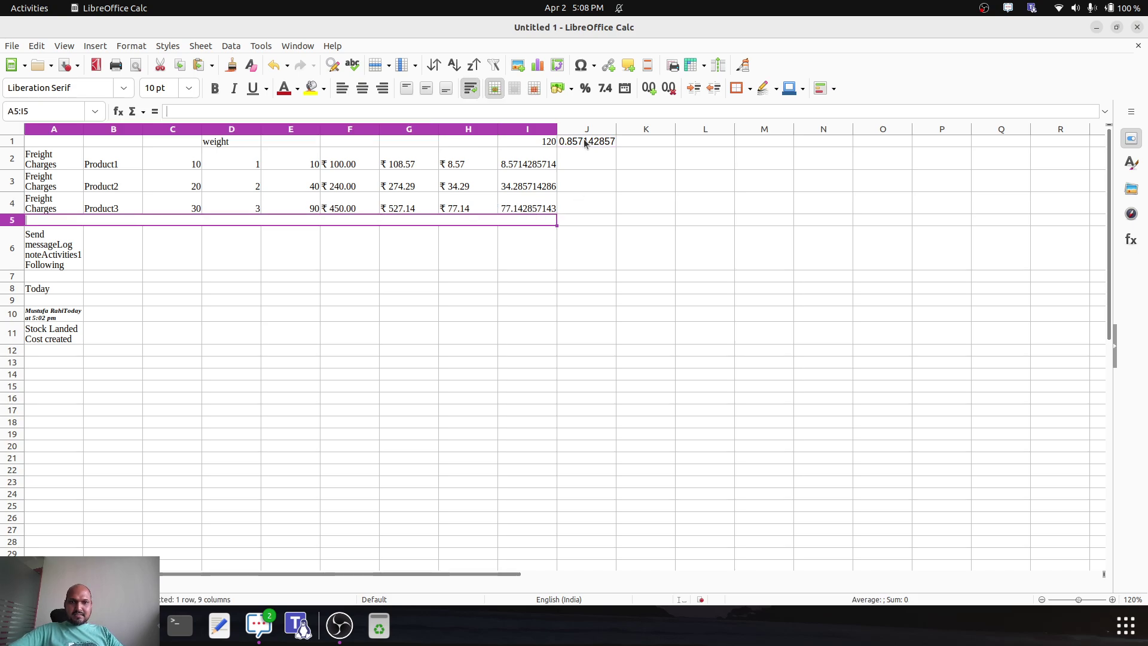
Compare the calculated freight shares in I2:I4 with the Odoo amounts in column H and check the total weights in E2:E4.
{"action": "left_click", "coordinate": [529, 206]}
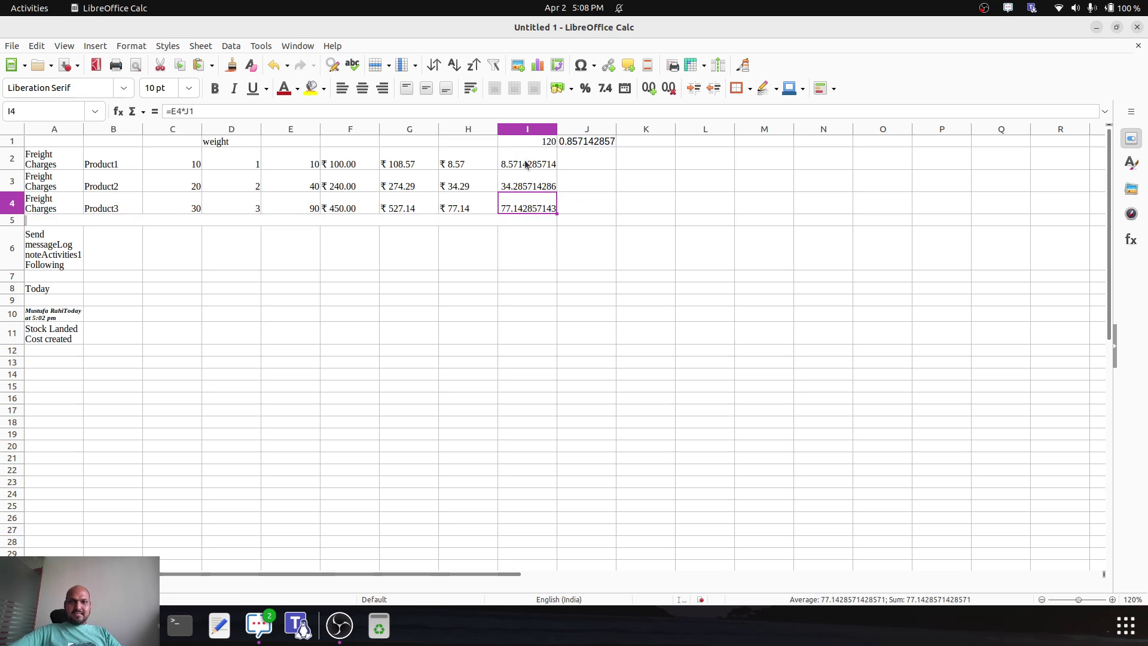
{"action": "left_click_drag", "start_coordinate": [526, 165], "coordinate": [544, 203]}
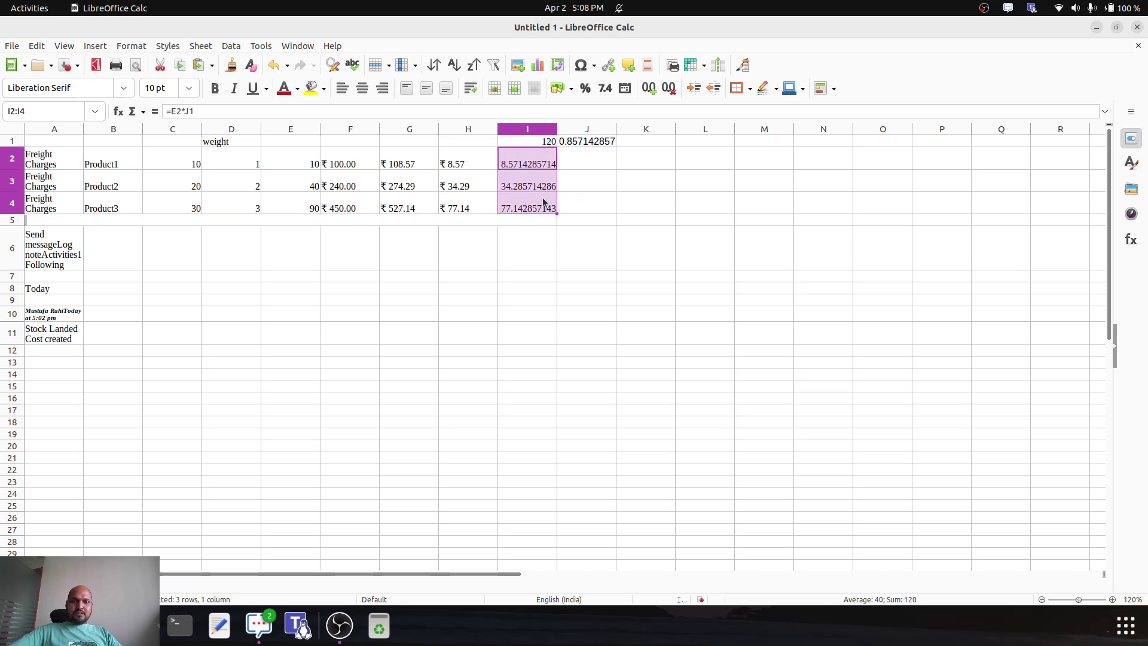
{"action": "left_click", "coordinate": [470, 168]}
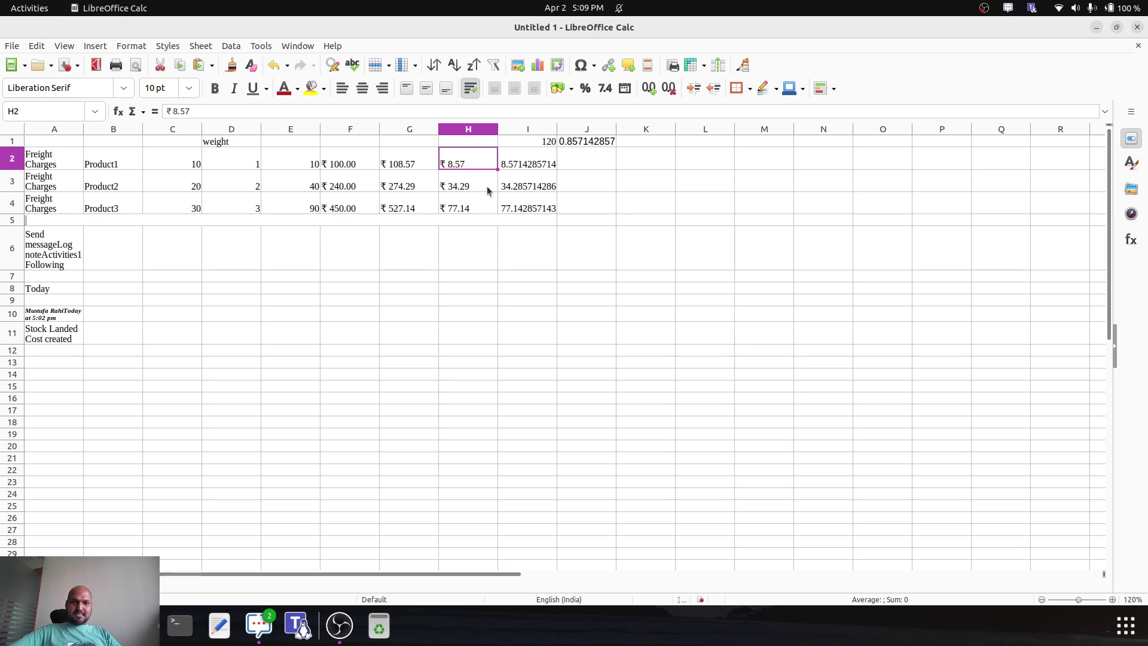
{"action": "left_click", "coordinate": [476, 210]}
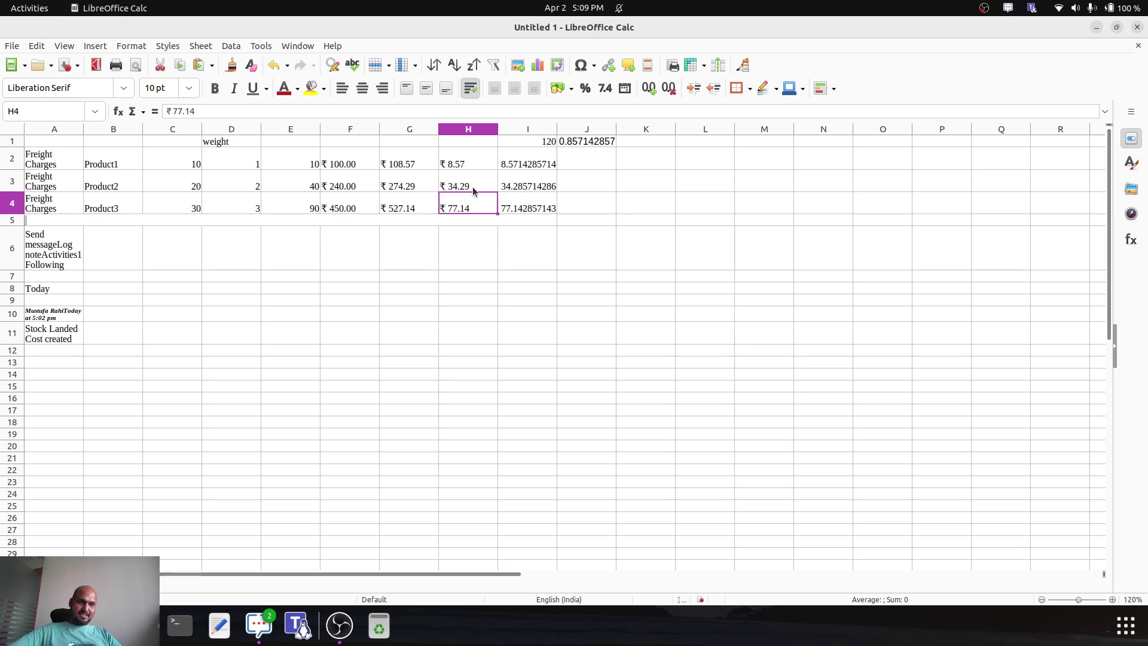
{"action": "left_click_drag", "start_coordinate": [301, 158], "coordinate": [306, 206]}
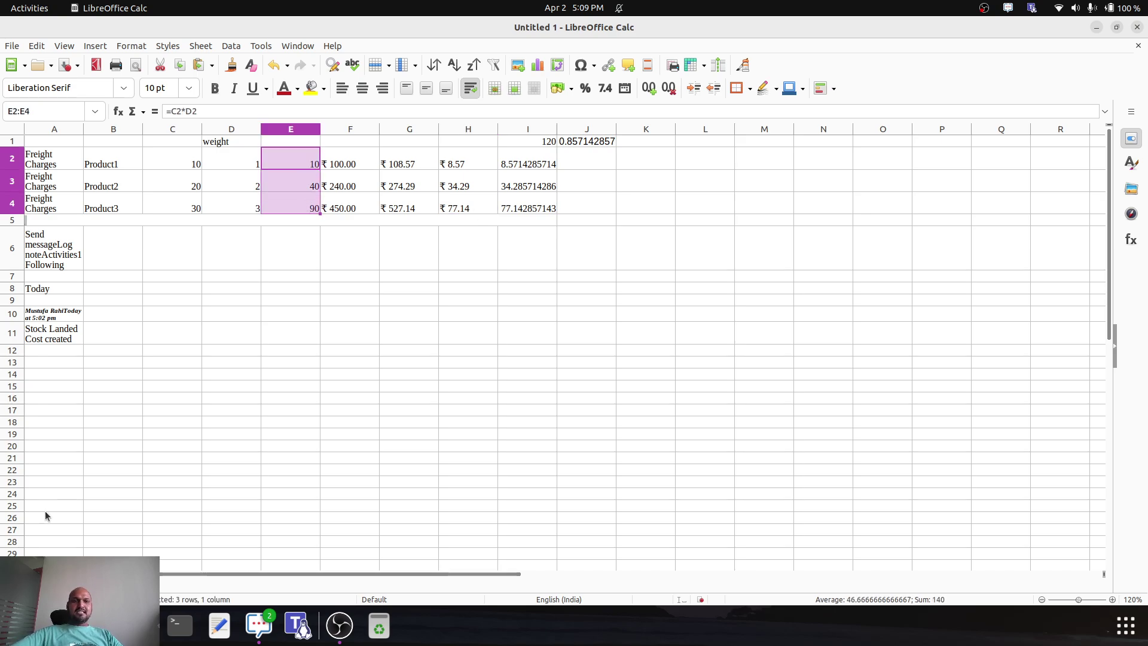
Switch to the landed cost in Chrome, set the Freight Charges split method to By Volume, and compute and show the valuation adjustments.
{"action": "key", "text": "alt+Tab"}
{"action": "left_click", "coordinate": [584, 342]}
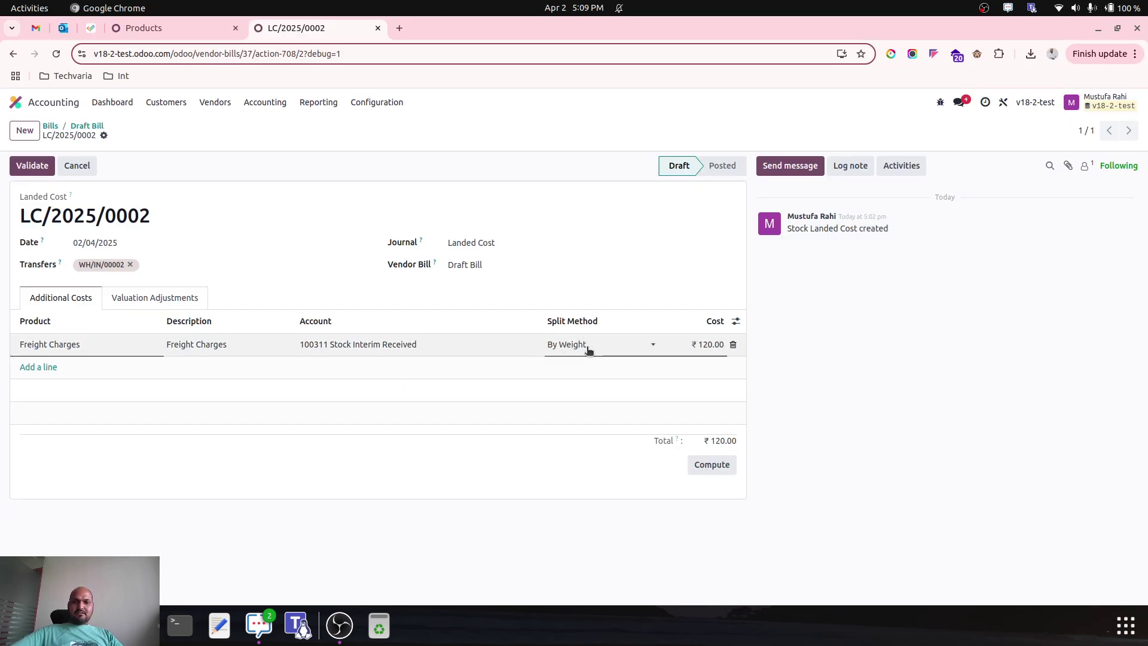
{"action": "left_click", "coordinate": [588, 345]}
{"action": "left_click", "coordinate": [591, 412]}
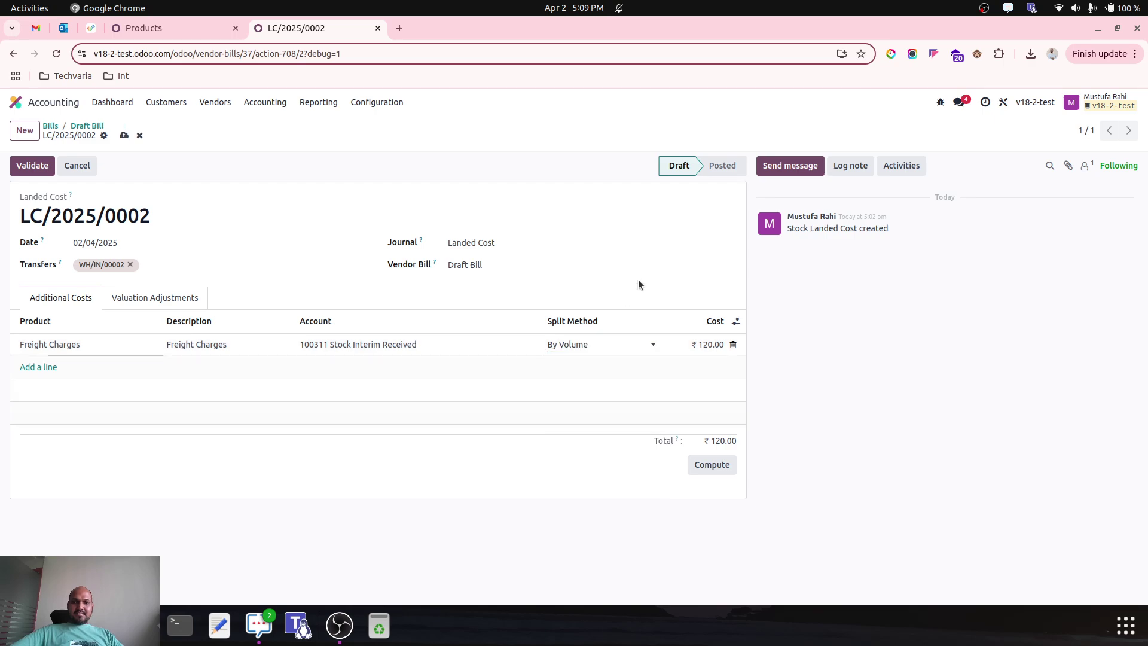
{"action": "left_click", "coordinate": [695, 461]}
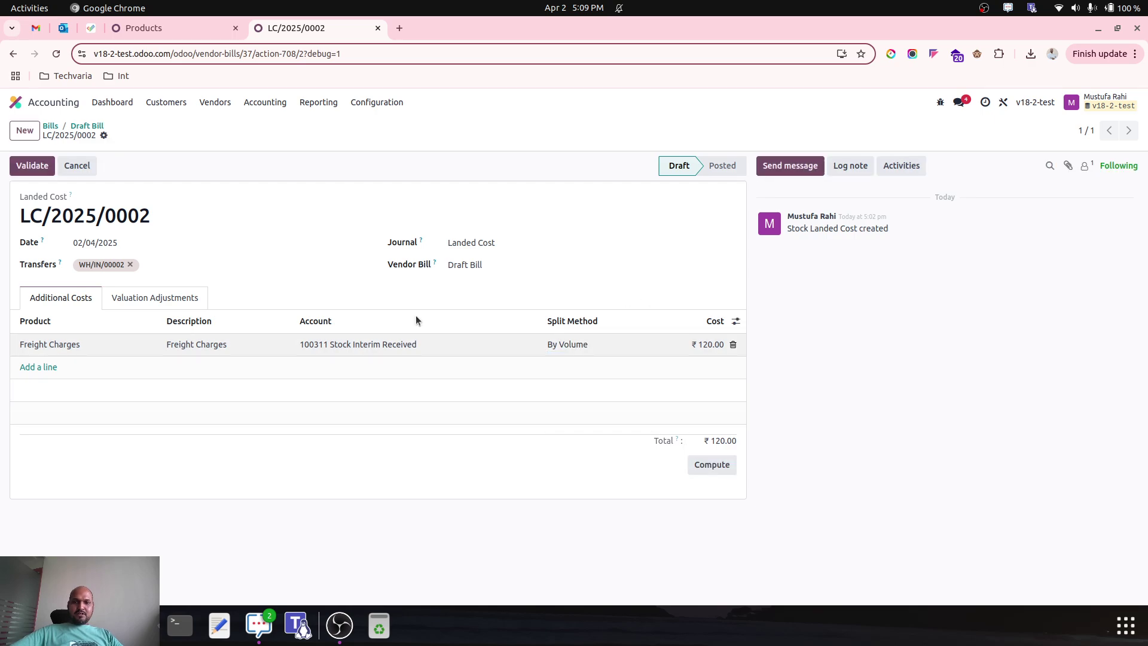
{"action": "left_click", "coordinate": [171, 296]}
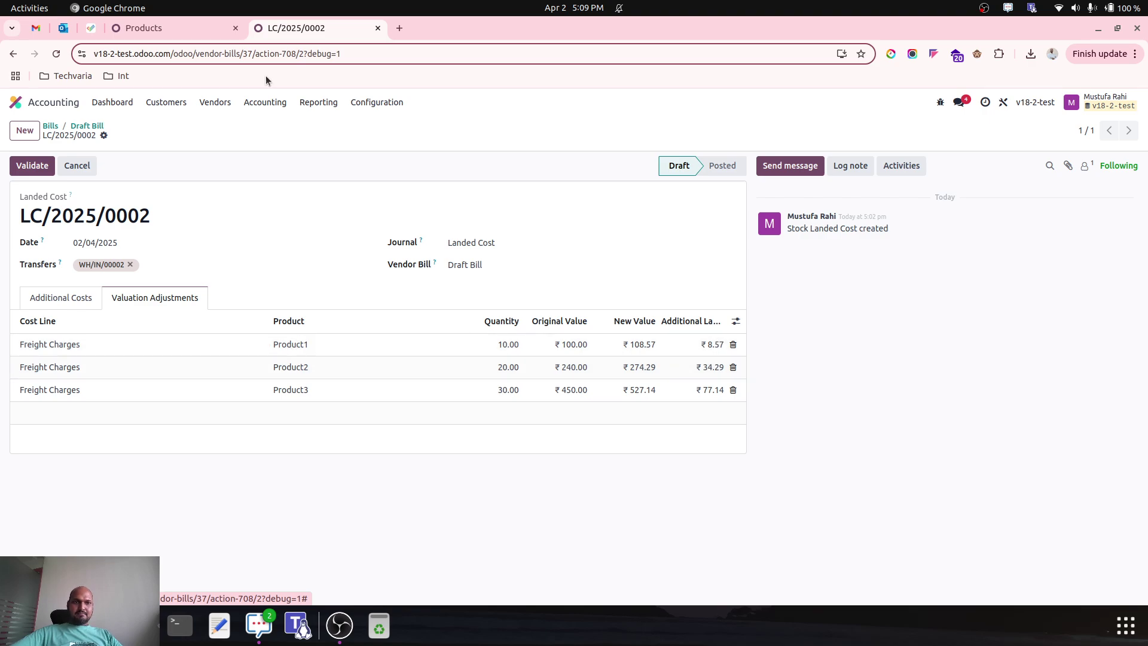
Switch to the Product1 record and set its volume to 2.5 m³ in the logistics details.
{"action": "left_click", "coordinate": [196, 23]}
{"action": "left_click", "coordinate": [98, 249]}
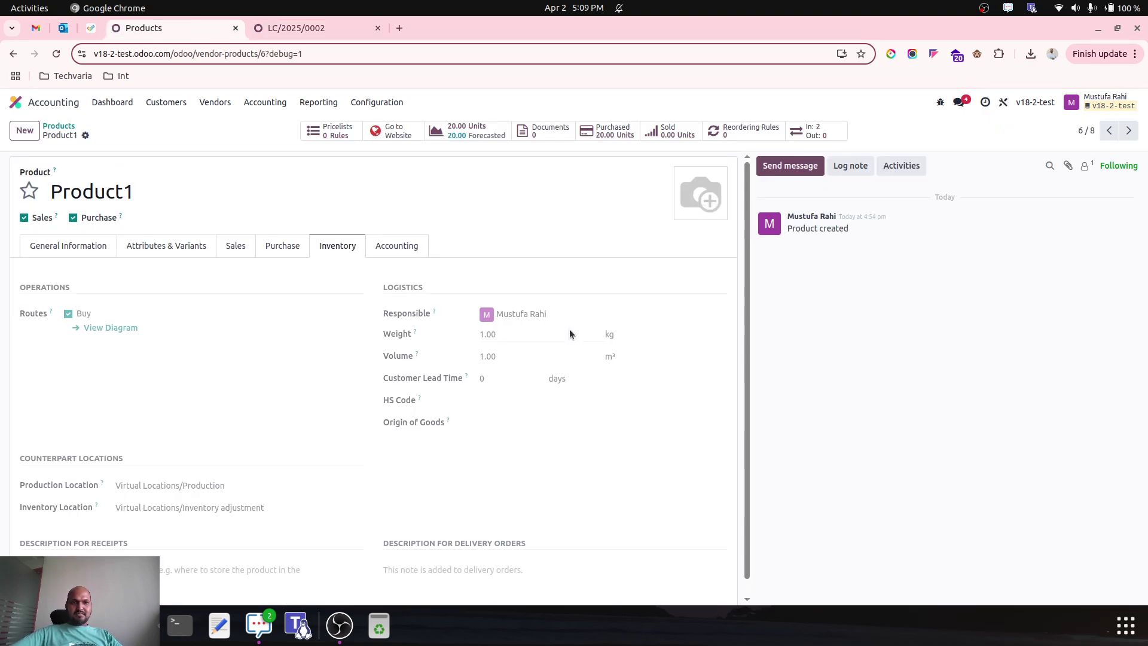
{"action": "left_click", "coordinate": [527, 361]}
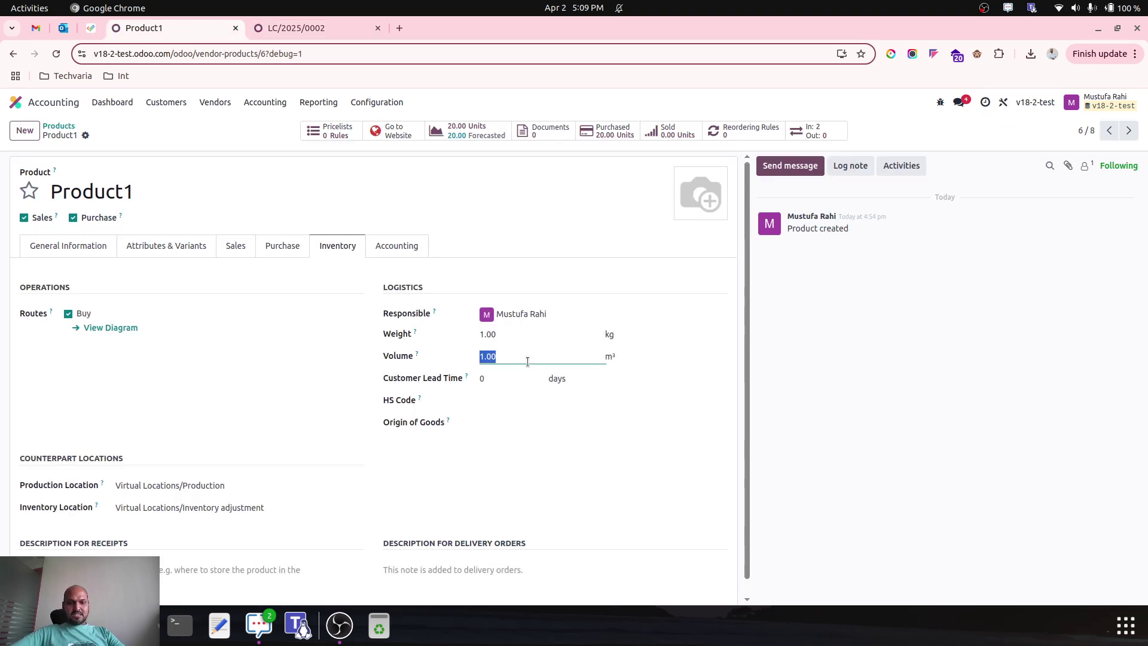
{"action": "type", "text": "2"}
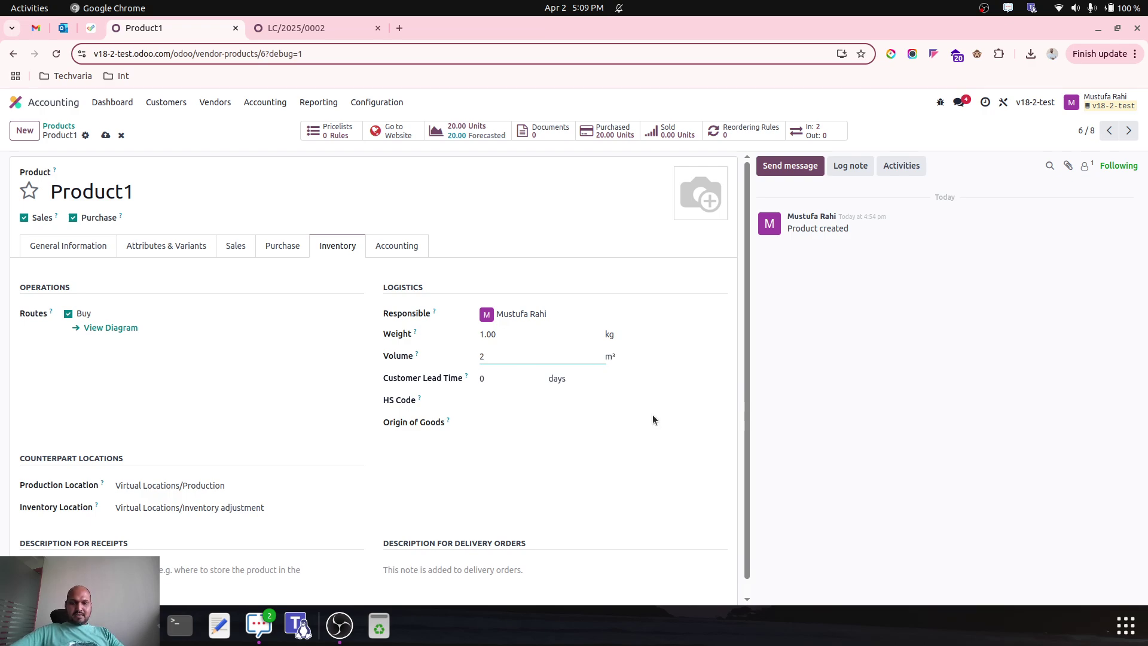
{"action": "type", "text": ".5"}
{"action": "left_click", "coordinate": [652, 414]}
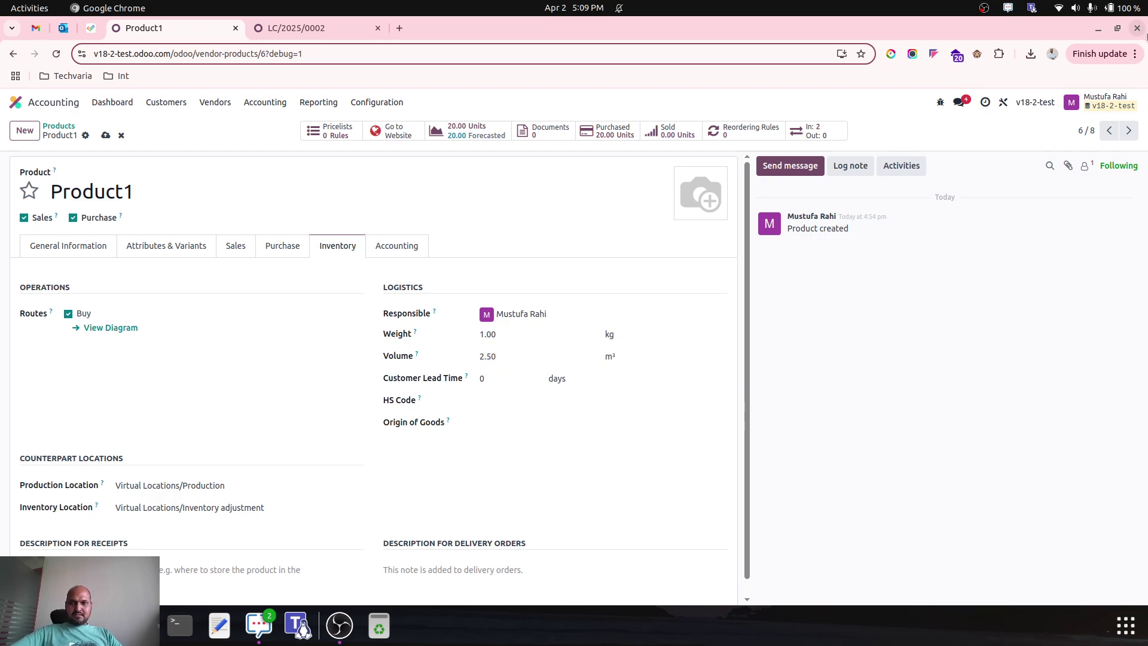
Go to the Product2 record and set its volume to 4 m³.
{"action": "left_click", "coordinate": [1128, 130]}
{"action": "left_click", "coordinate": [522, 355]}
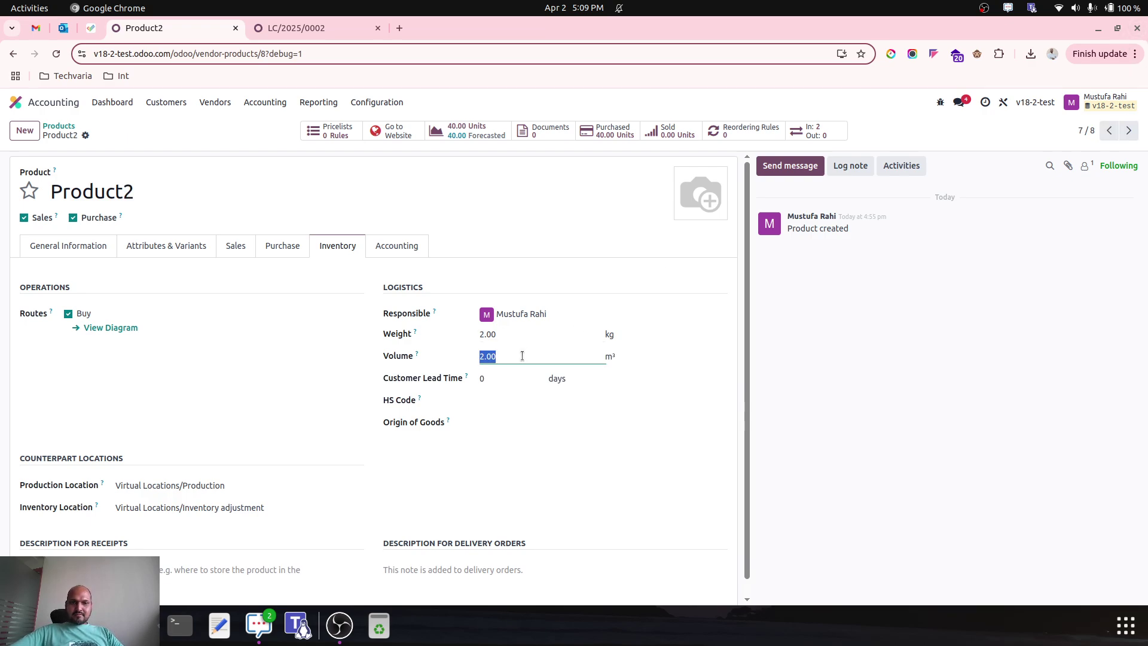
{"action": "type", "text": "4"}
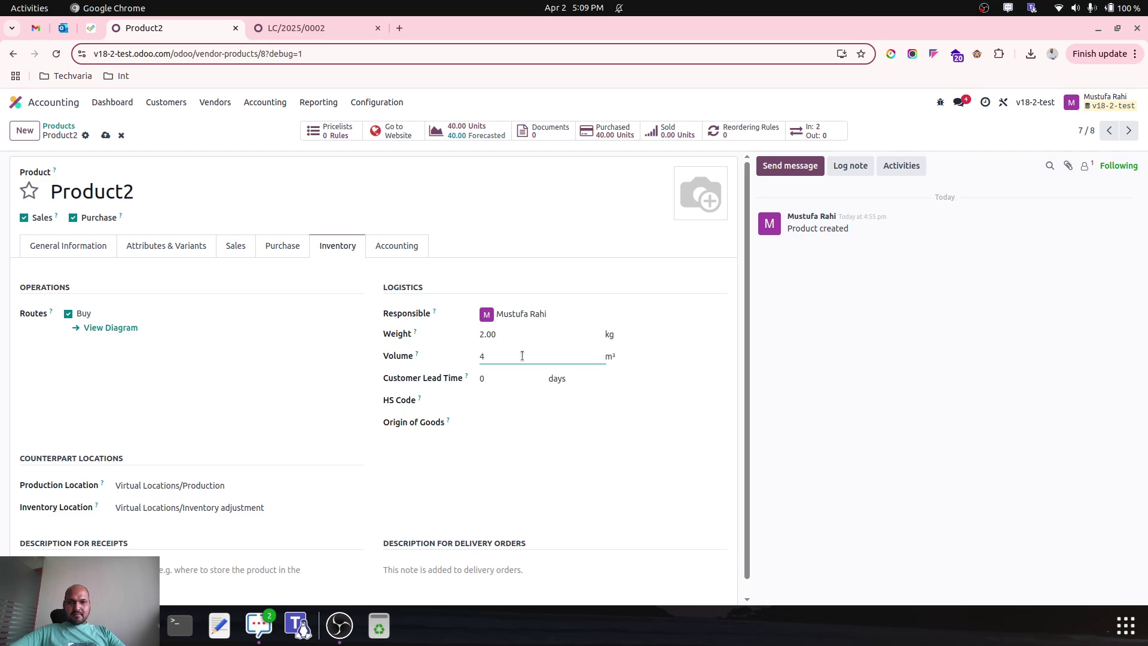
{"action": "left_click", "coordinate": [610, 423]}
Go to the Product3 record, set its volume to 5 m³, and save the product.
{"action": "left_click", "coordinate": [1136, 131]}
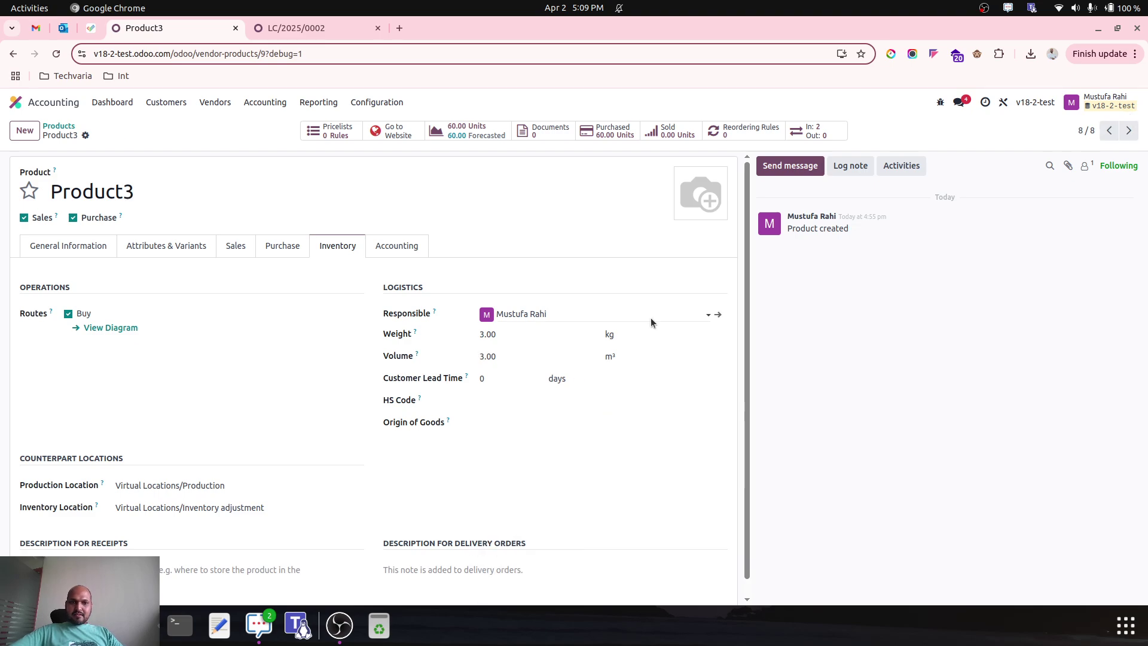
{"action": "left_click", "coordinate": [551, 351]}
{"action": "type", "text": "5"}
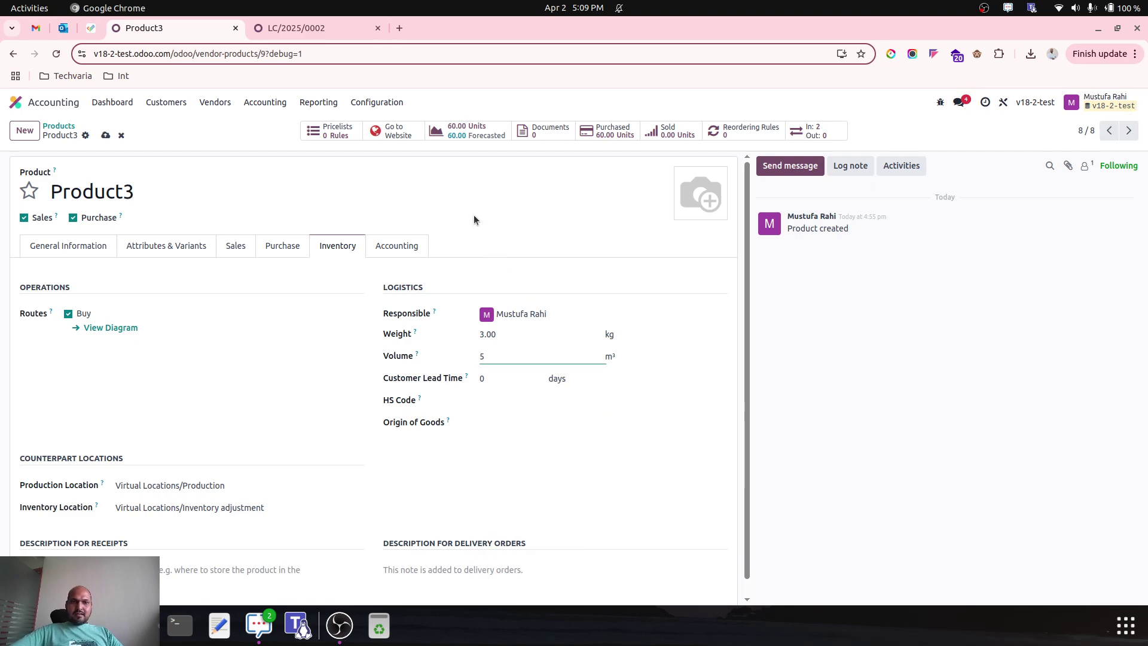
{"action": "left_click", "coordinate": [105, 135]}
Return to landed cost LC/2025/0002, recompute the By Volume freight split, and show the valuation adjustments.
{"action": "left_click", "coordinate": [305, 31]}
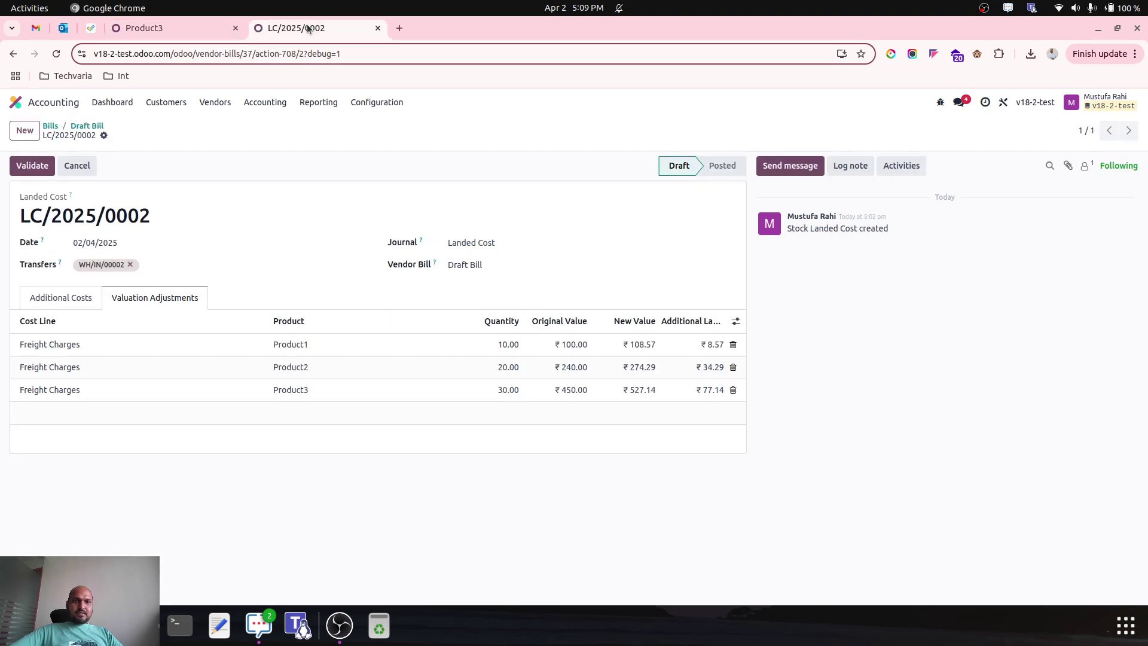
{"action": "left_click", "coordinate": [87, 300]}
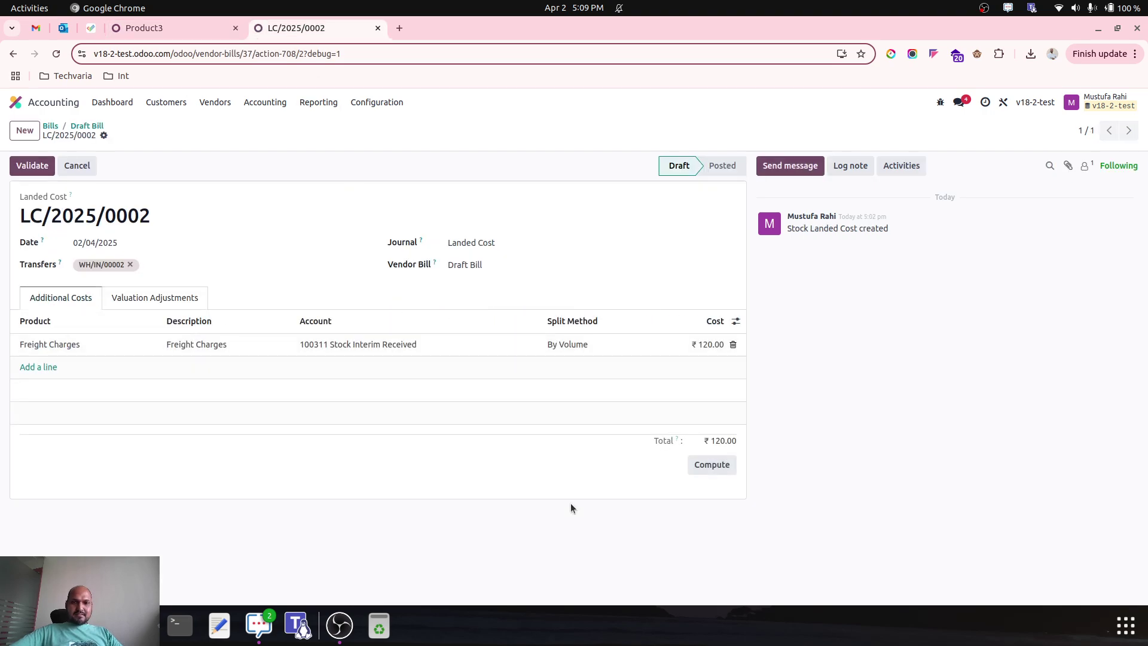
{"action": "left_click", "coordinate": [157, 299]}
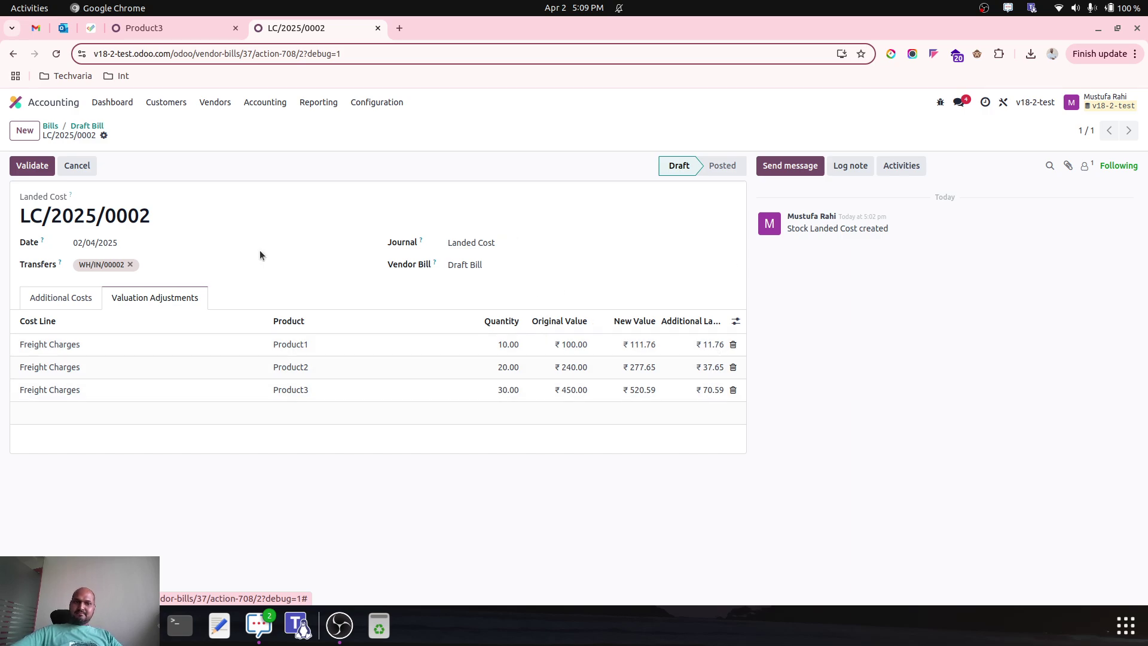
Check Product1's weight-based freight formula in I2 of the spreadsheet against the landed cost's Freight Charges line and By Volume valuation adjustments.
{"action": "key", "text": "alt+Tab"}
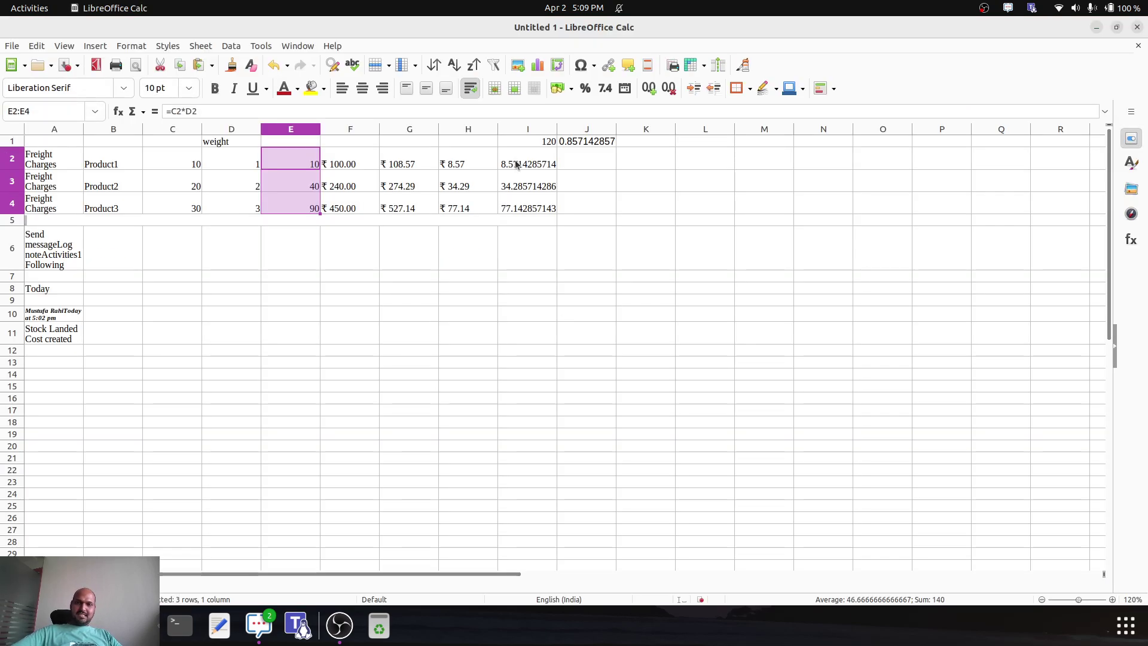
{"action": "left_click", "coordinate": [517, 166]}
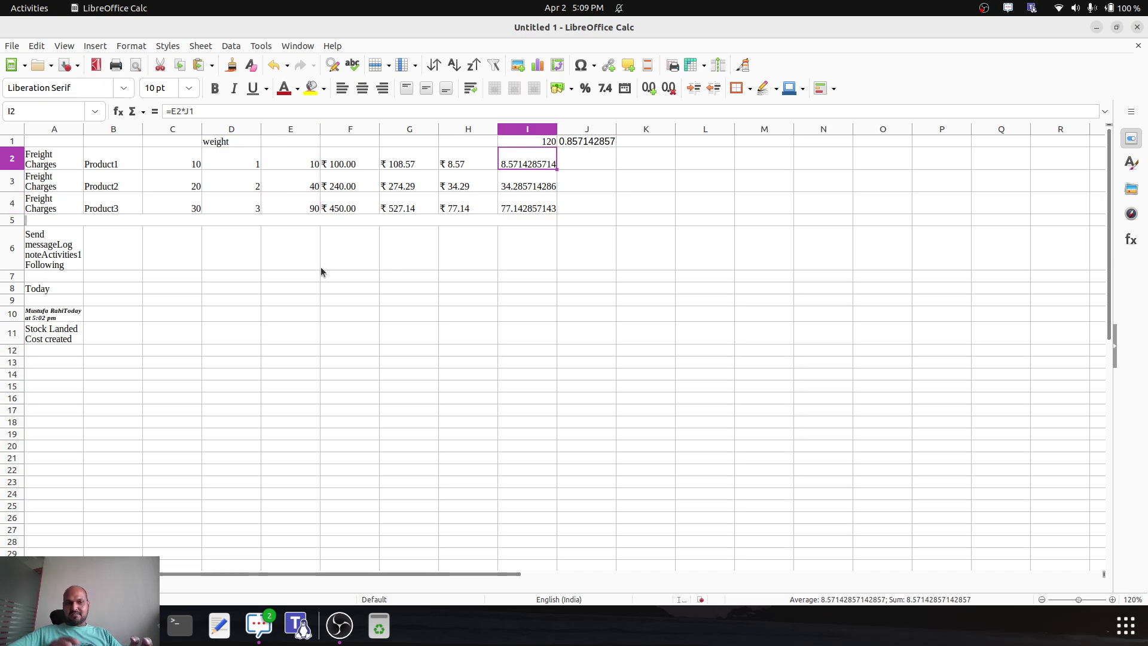
{"action": "key", "text": "alt+Tab"}
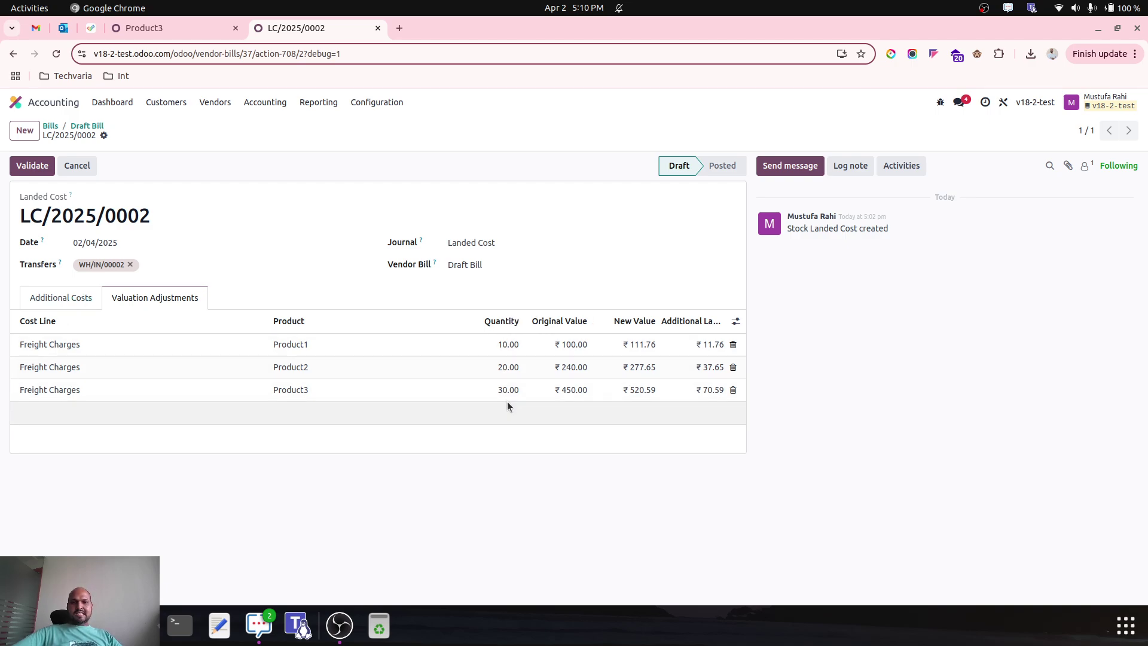
{"action": "left_click", "coordinate": [79, 298]}
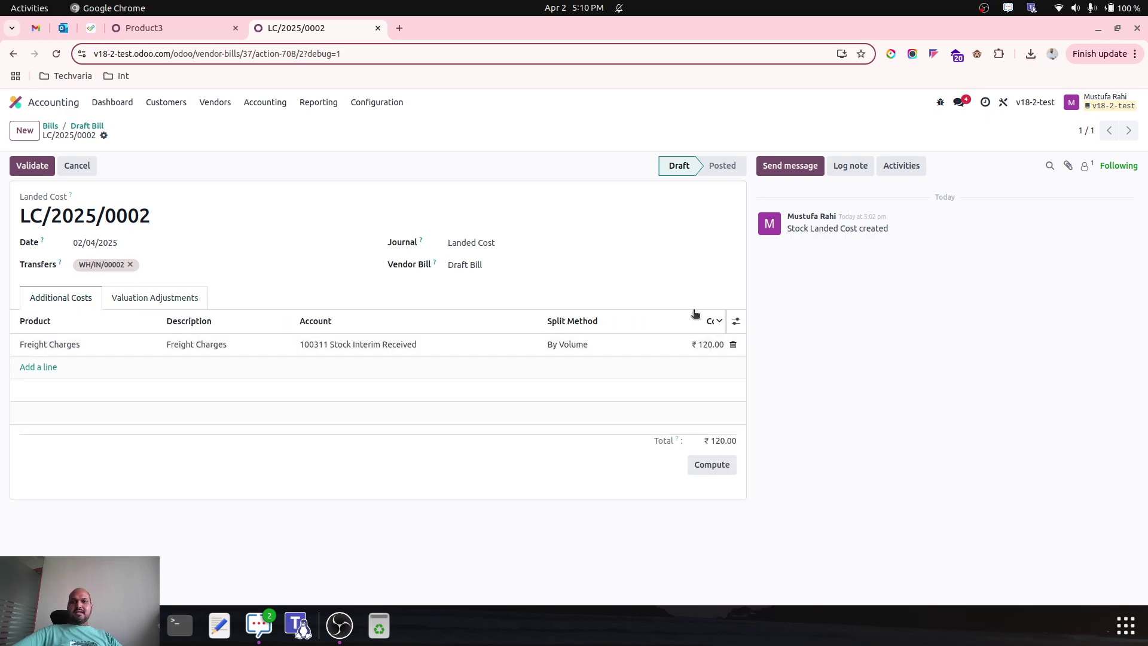
{"action": "left_click", "coordinate": [177, 299]}
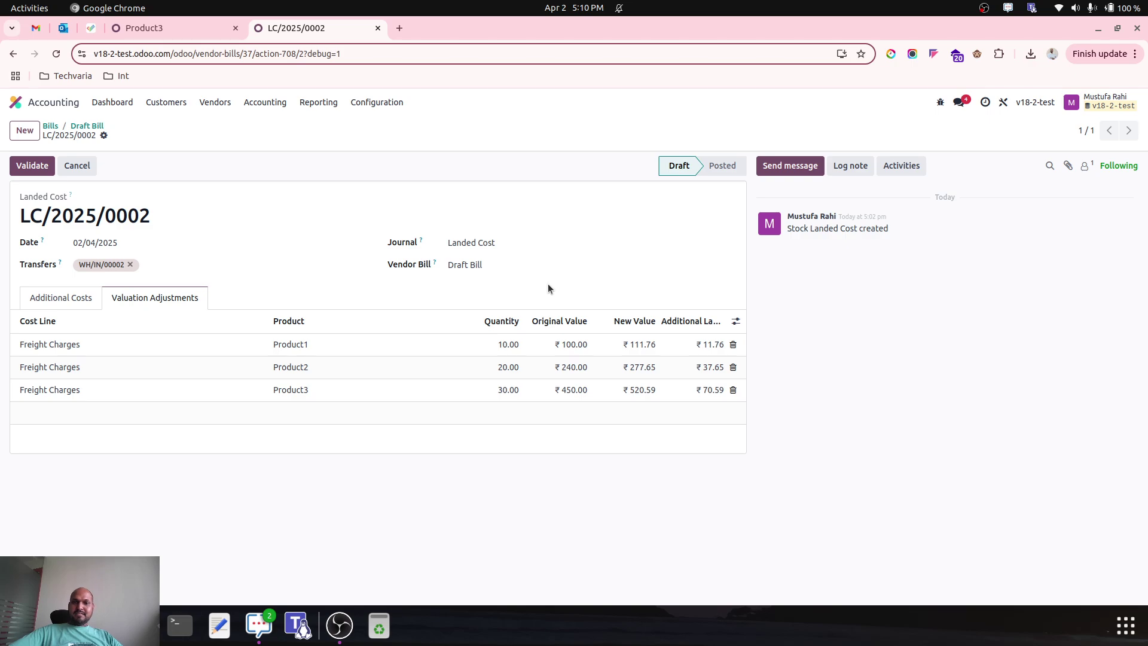
Review the split method options available for the Freight Charges line in the landed cost's additional costs.
{"action": "left_click", "coordinate": [49, 299]}
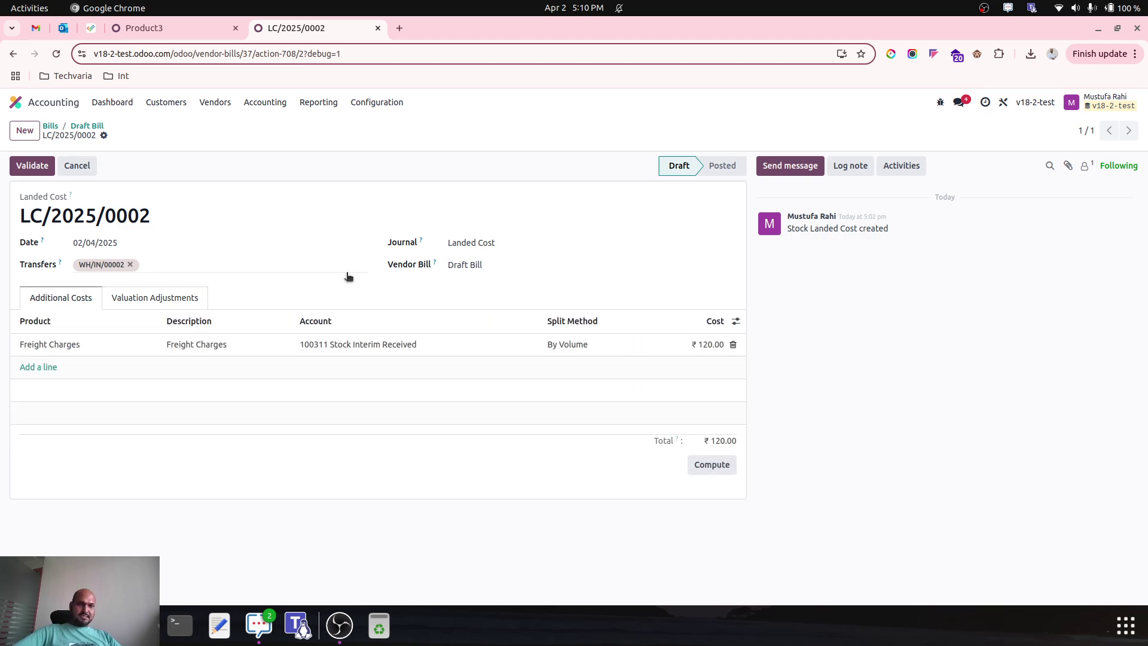
{"action": "left_click", "coordinate": [592, 342]}
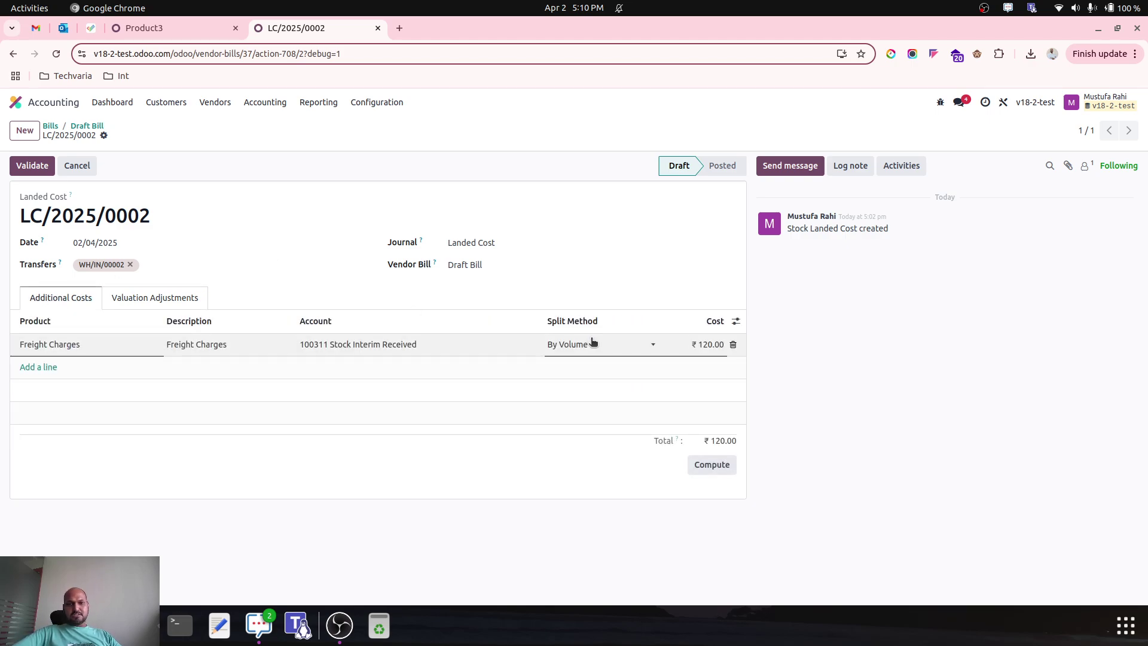
{"action": "left_click", "coordinate": [593, 343]}
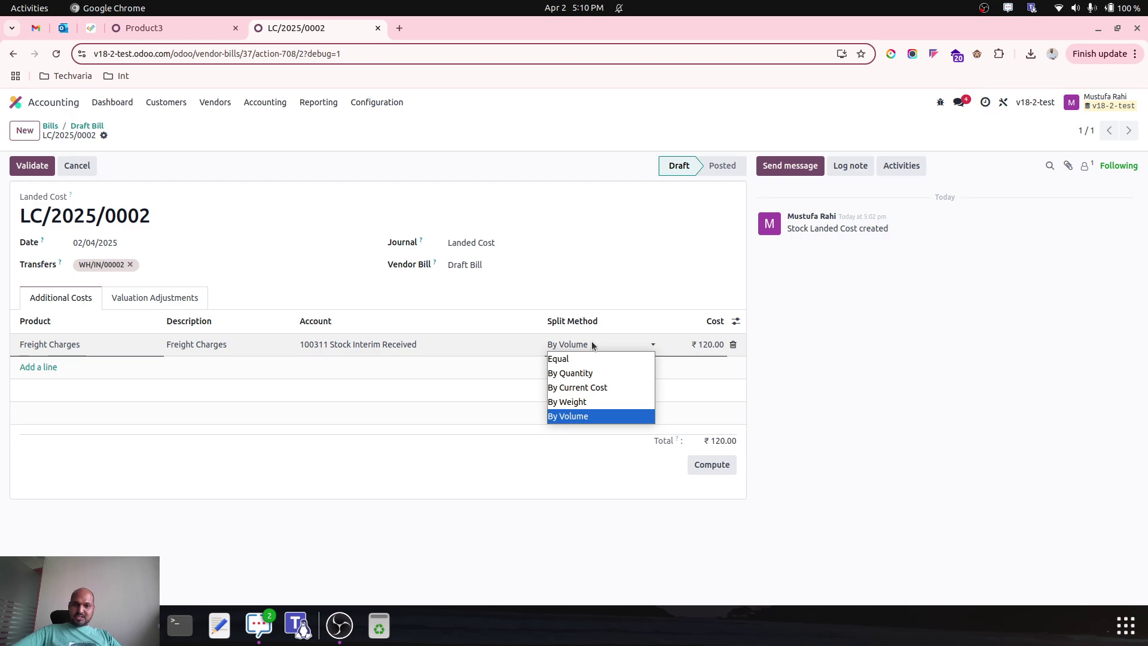
{"action": "left_click", "coordinate": [593, 345]}
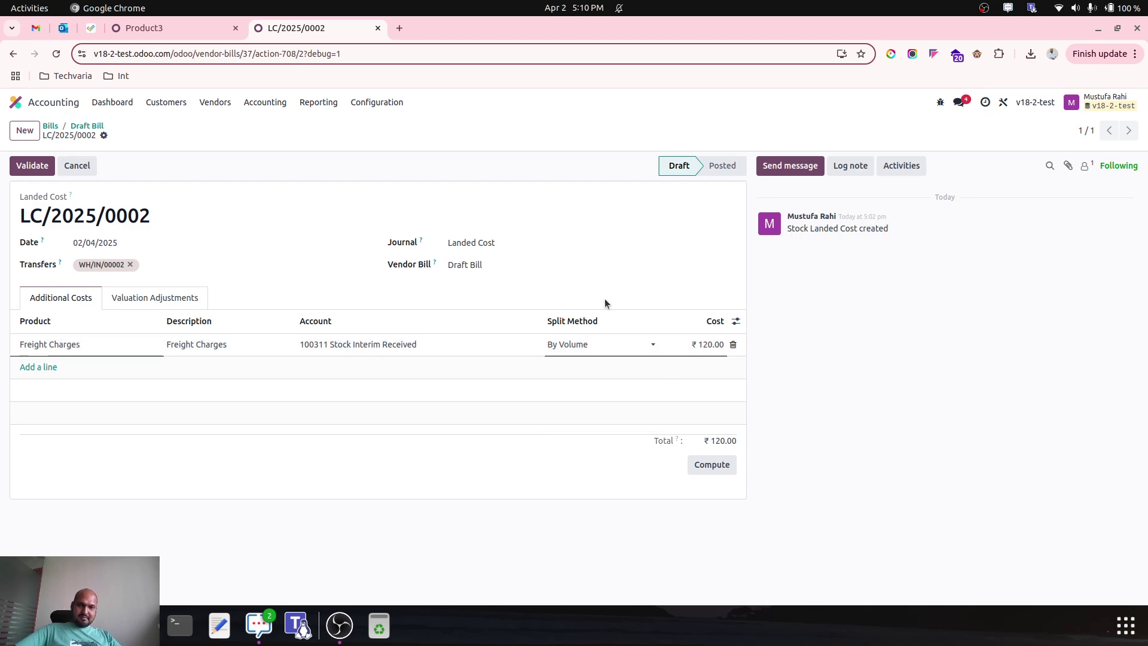
{"action": "left_click", "coordinate": [586, 350]}
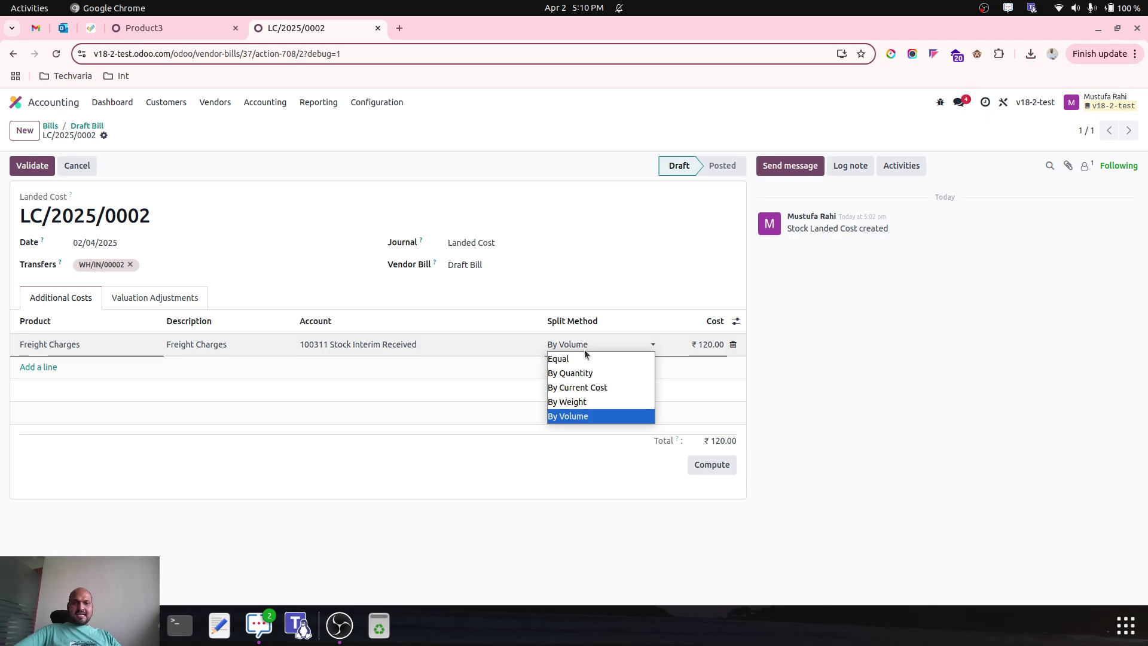
{"action": "left_click", "coordinate": [601, 297]}
{"action": "left_click", "coordinate": [588, 345]}
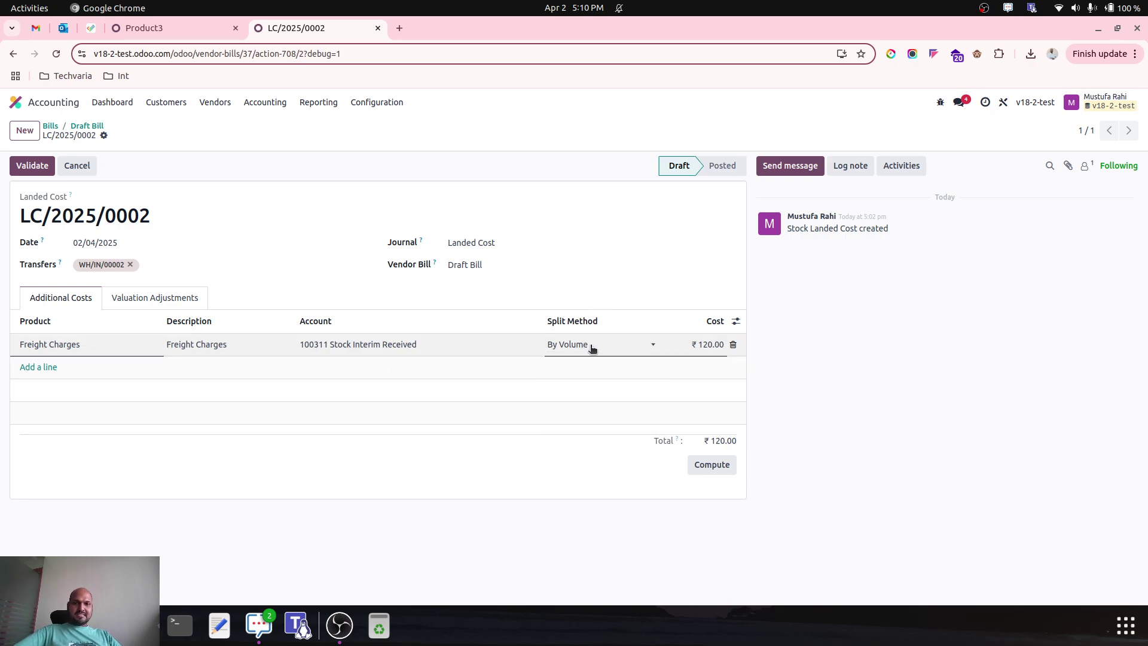
{"action": "left_click", "coordinate": [607, 281]}
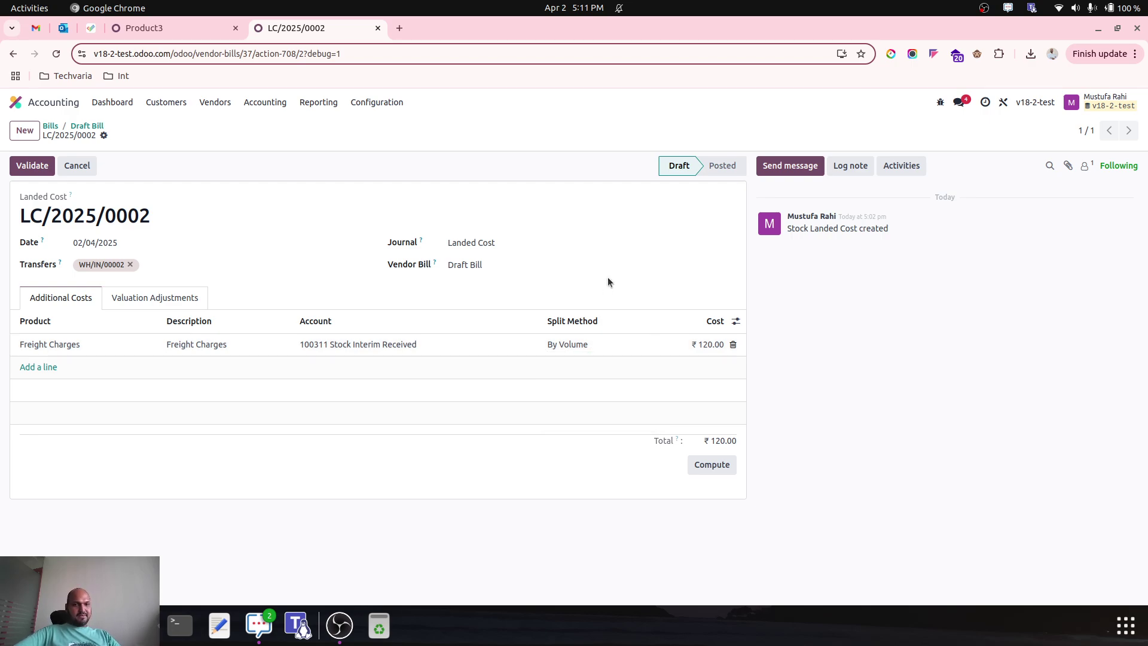
{"action": "left_click", "coordinate": [593, 352]}
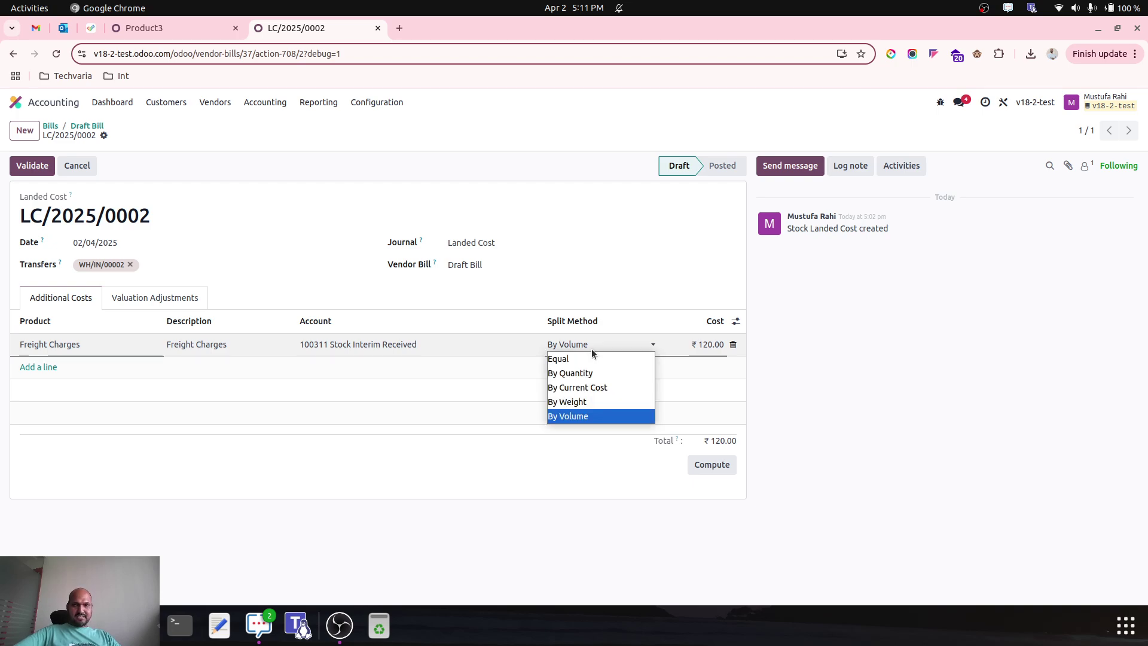